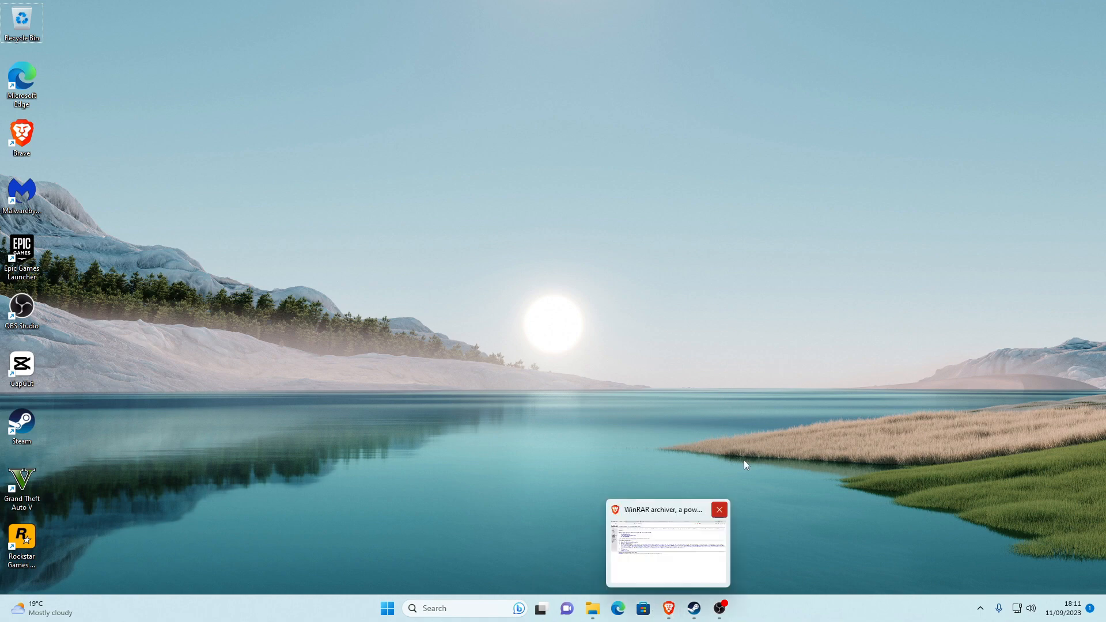
Step: Download the English 64-bit WinRAR 6.23 installer from the RARLAB page in Brave and save it as winrar-x64-623 in Downloads
{"action": "left_click", "coordinate": [668, 610]}
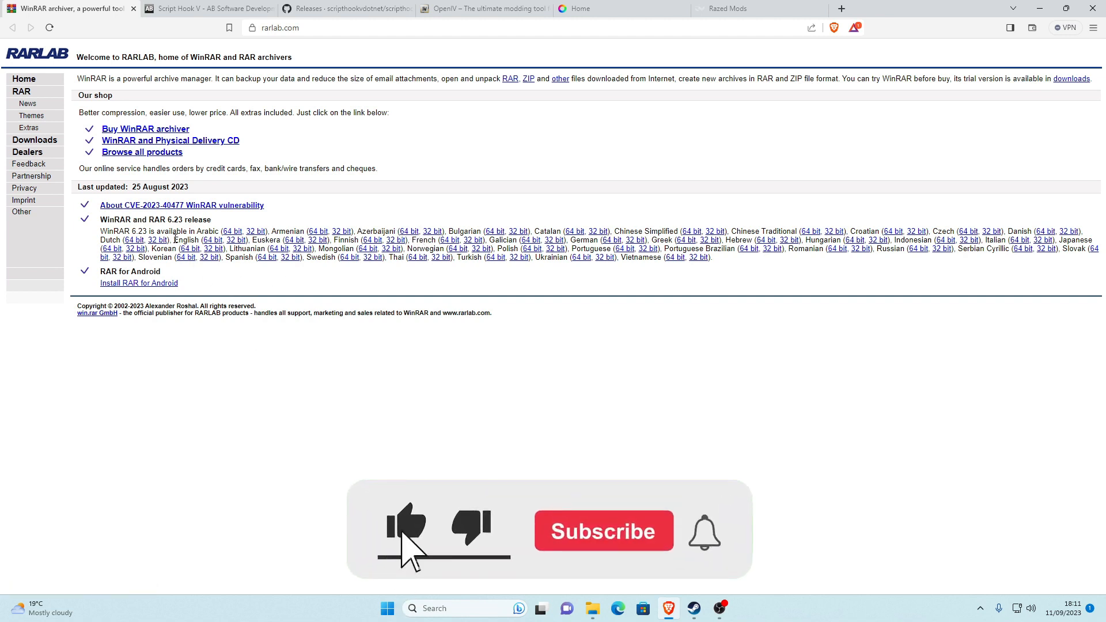
{"action": "left_click_drag", "start_coordinate": [174, 241], "coordinate": [204, 244]}
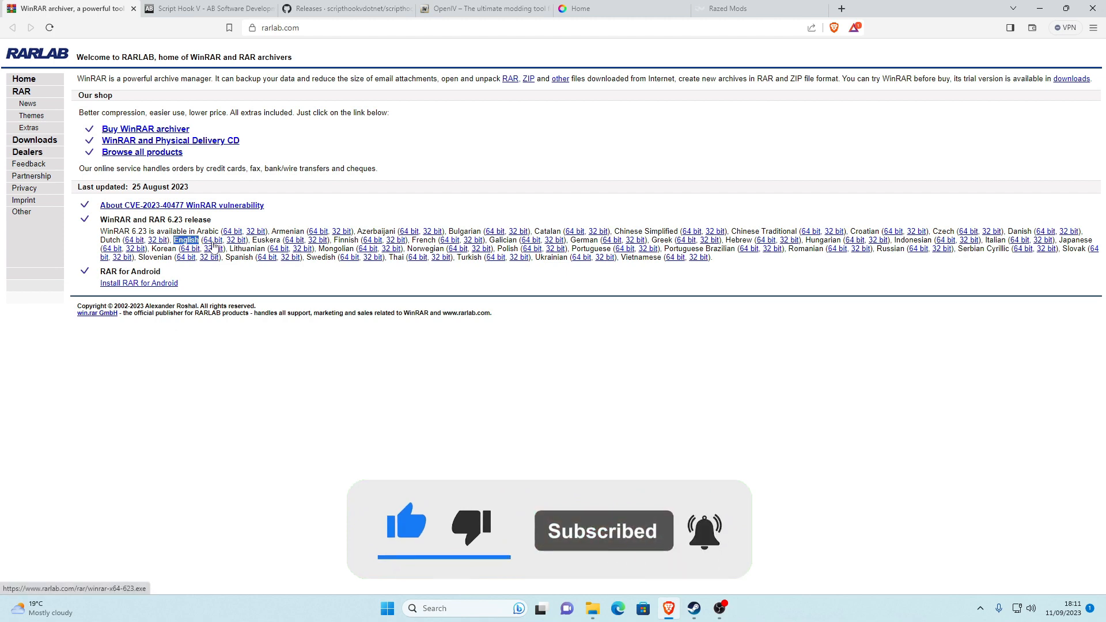
{"action": "left_click", "coordinate": [239, 236]}
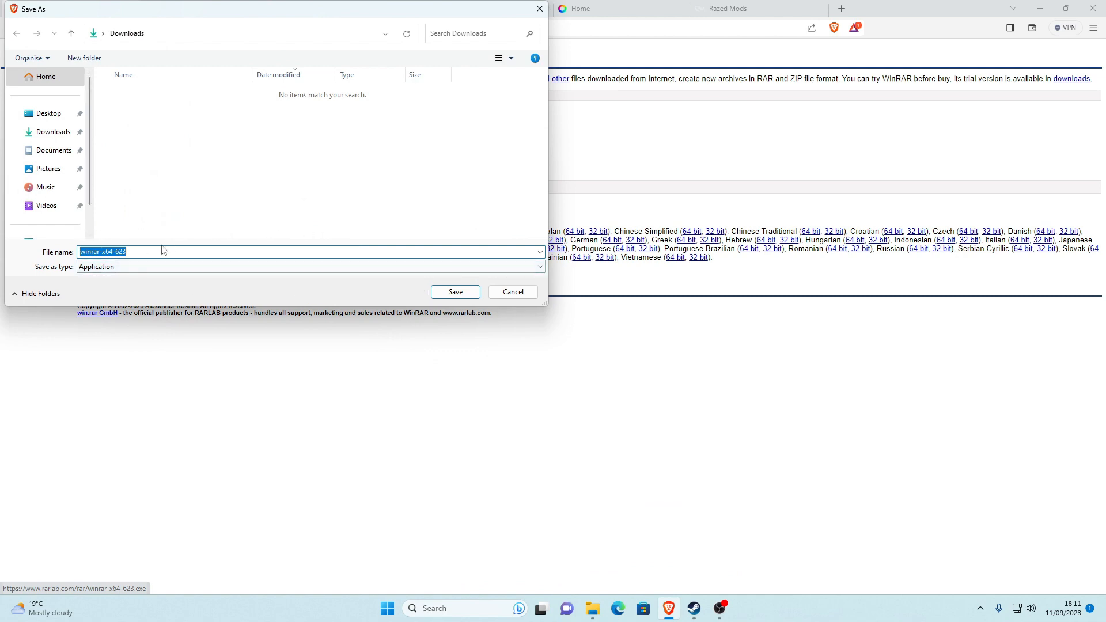
{"action": "left_click", "coordinate": [452, 293]}
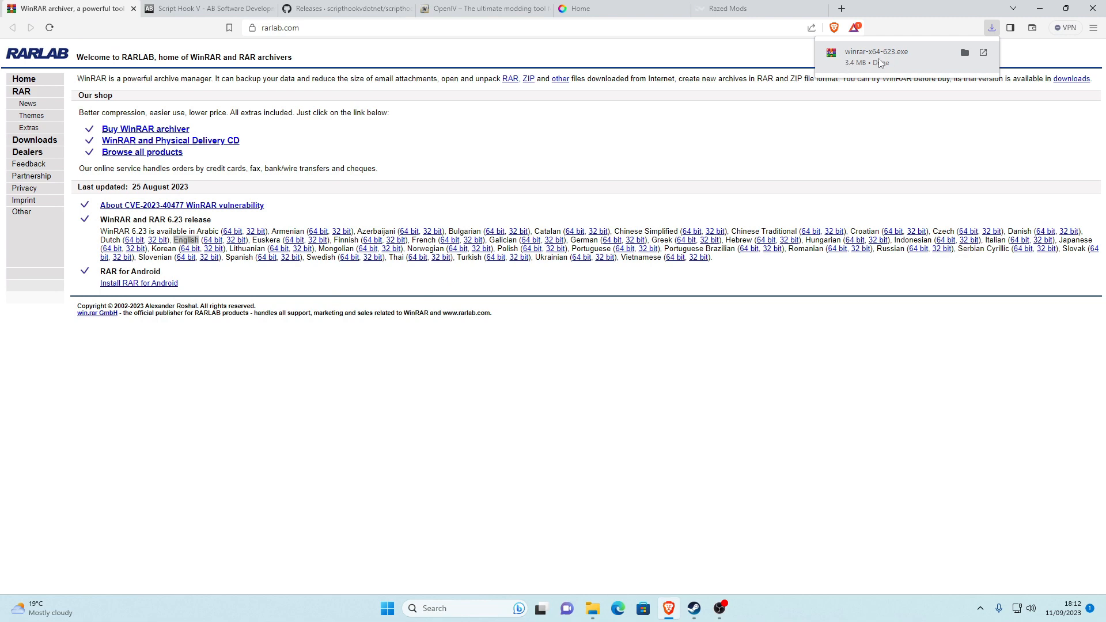
Step: Run the downloaded WinRAR installer, install it to C:\Program Files\WinRAR with the default integration options, and close the resulting program folder
{"action": "left_click", "coordinate": [866, 65]}
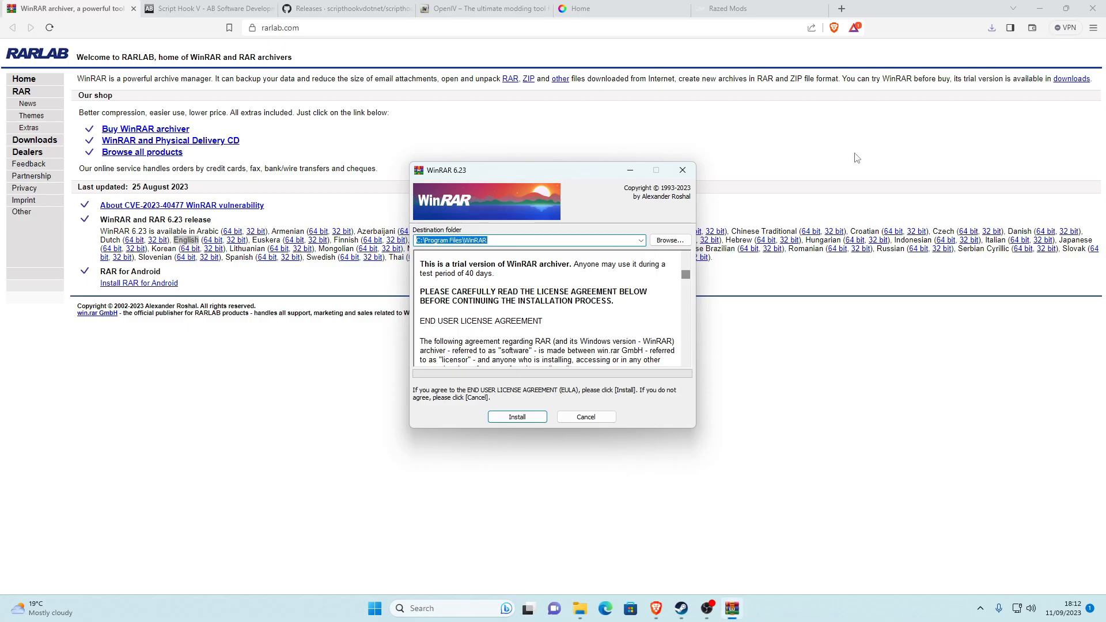
{"action": "left_click", "coordinate": [1035, 9]}
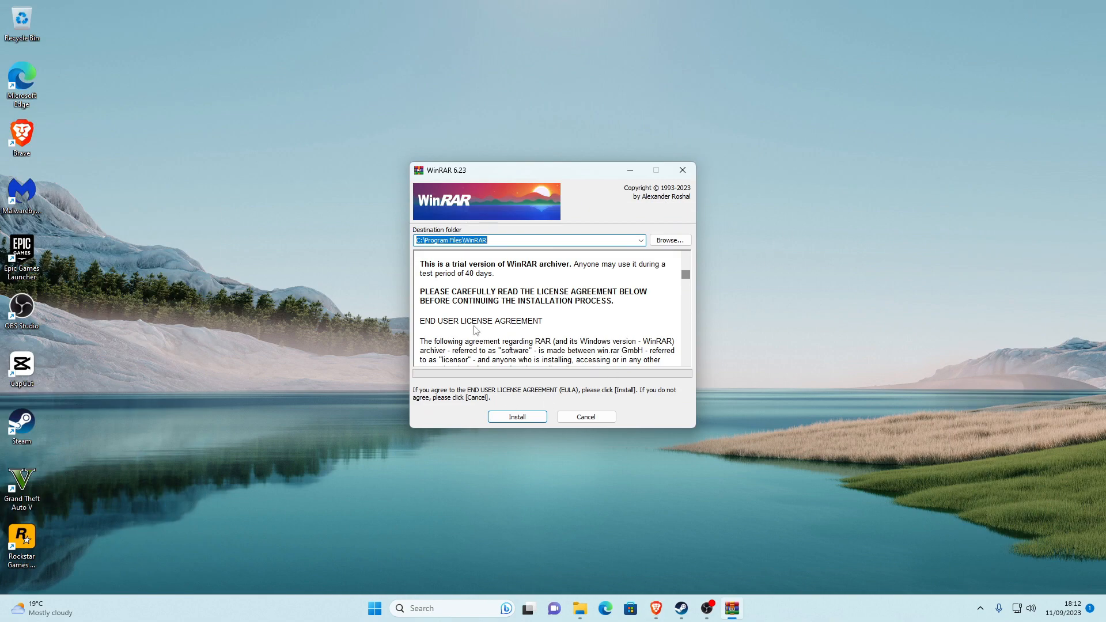
{"action": "scroll", "coordinate": [507, 280], "scroll_direction": "down", "scroll_amount": 10}
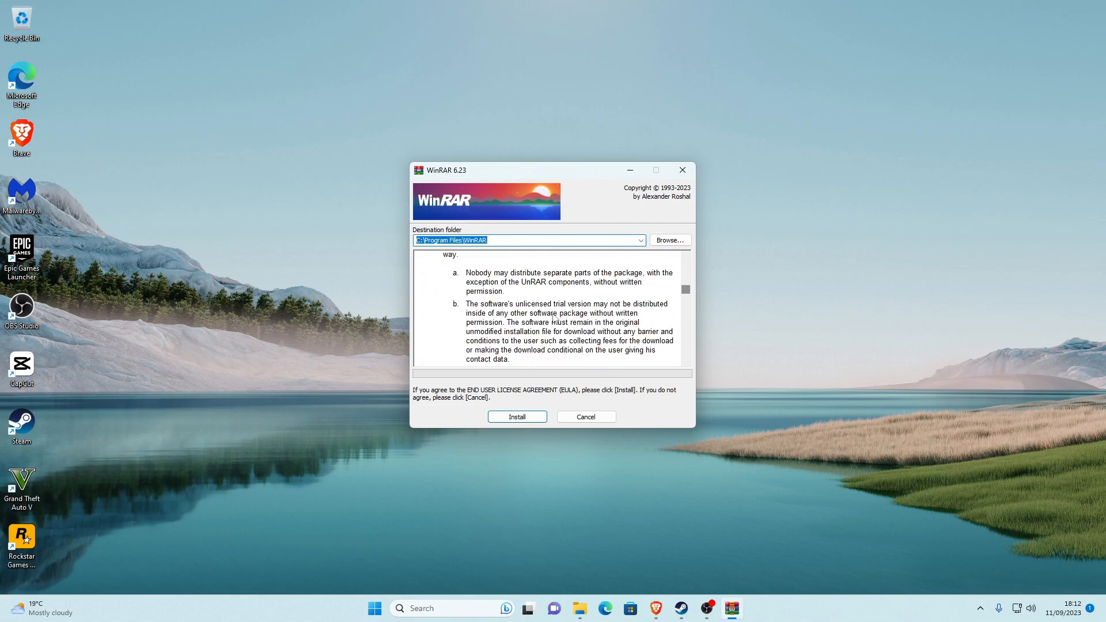
{"action": "left_click_drag", "start_coordinate": [691, 307], "coordinate": [686, 276]}
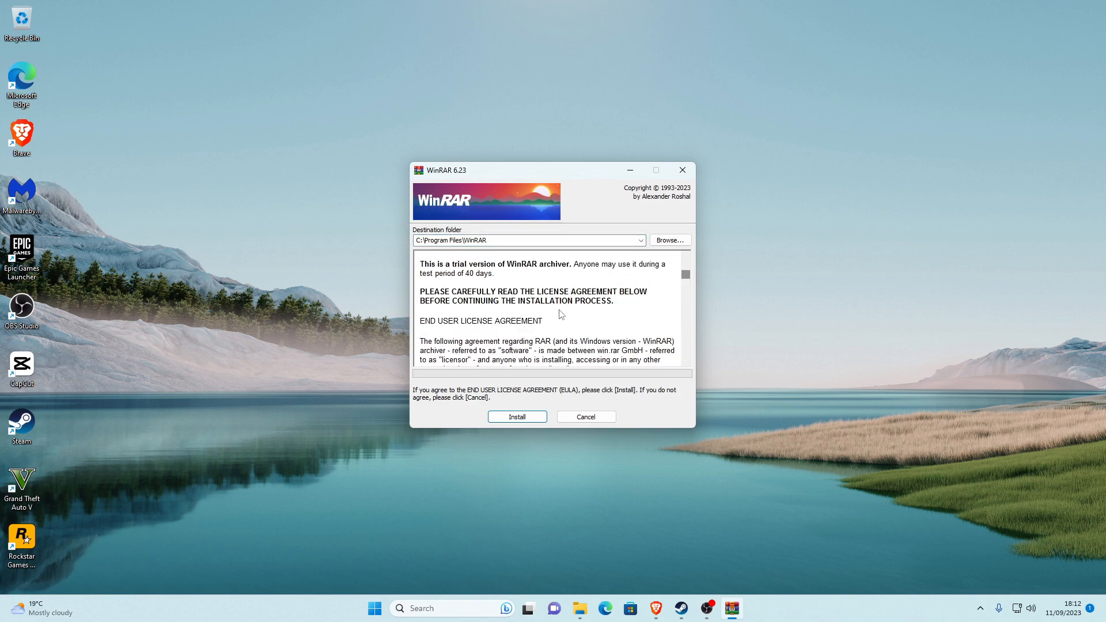
{"action": "left_click", "coordinate": [516, 417]}
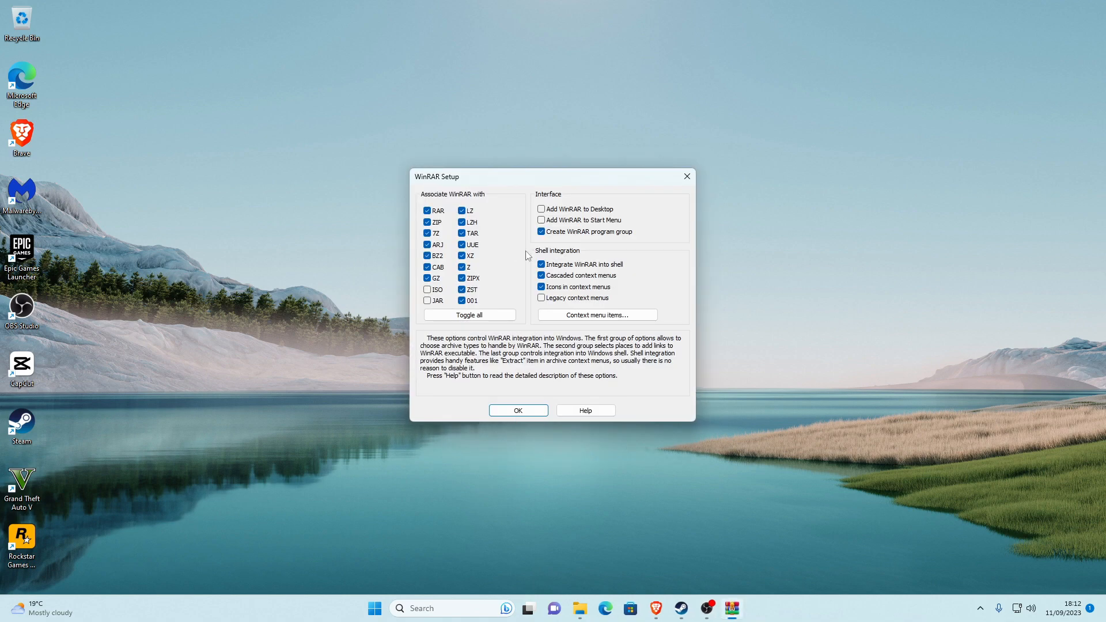
{"action": "left_click", "coordinate": [518, 411]}
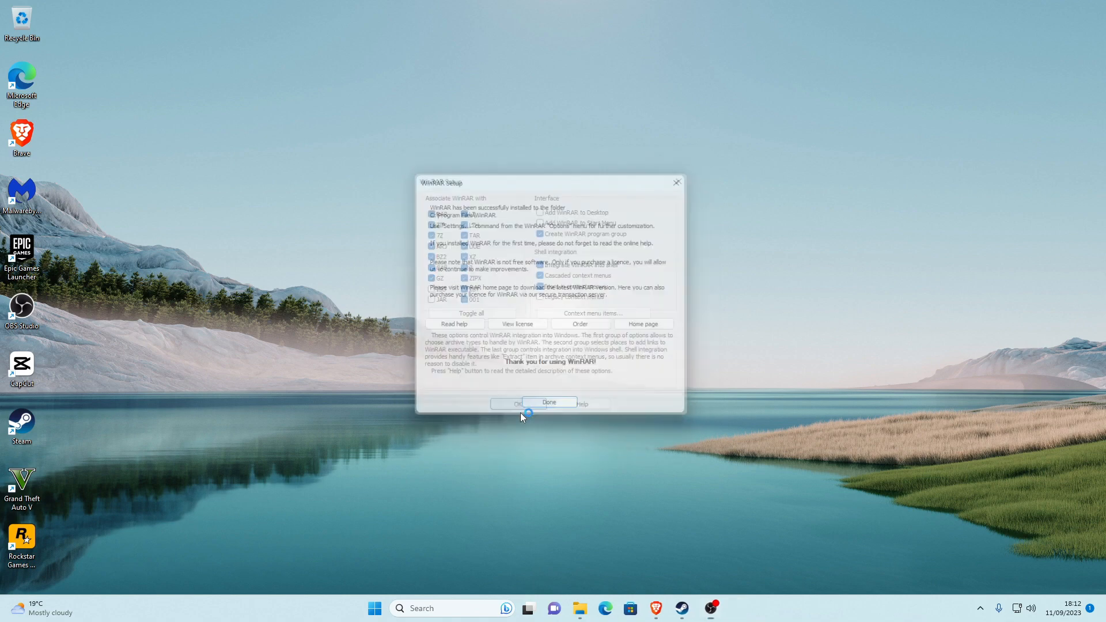
{"action": "left_click", "coordinate": [552, 411]}
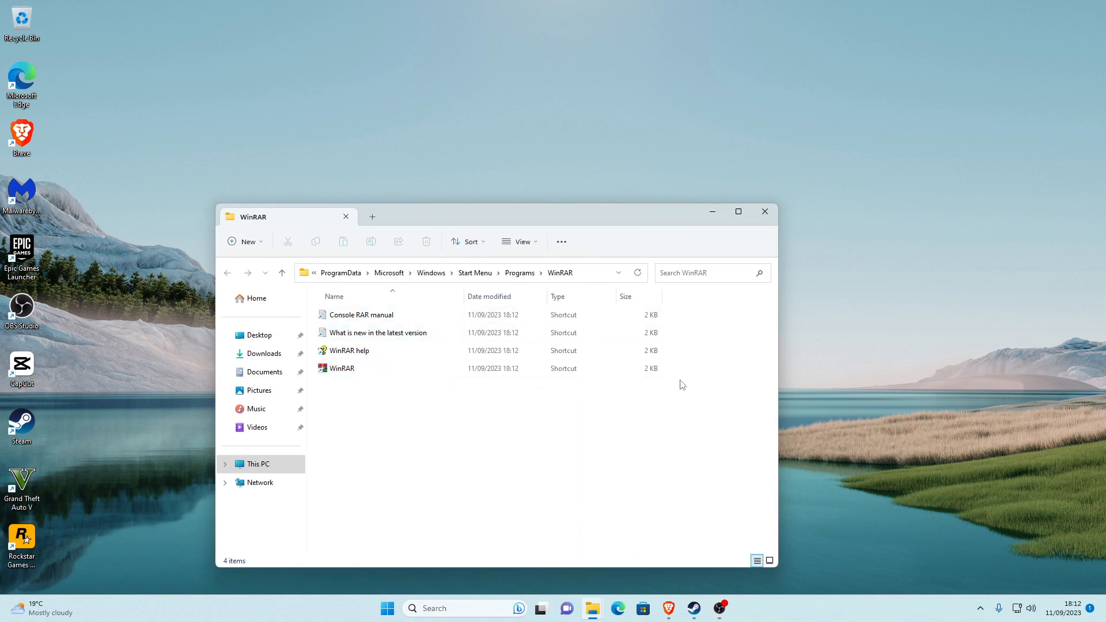
{"action": "left_click", "coordinate": [760, 216]}
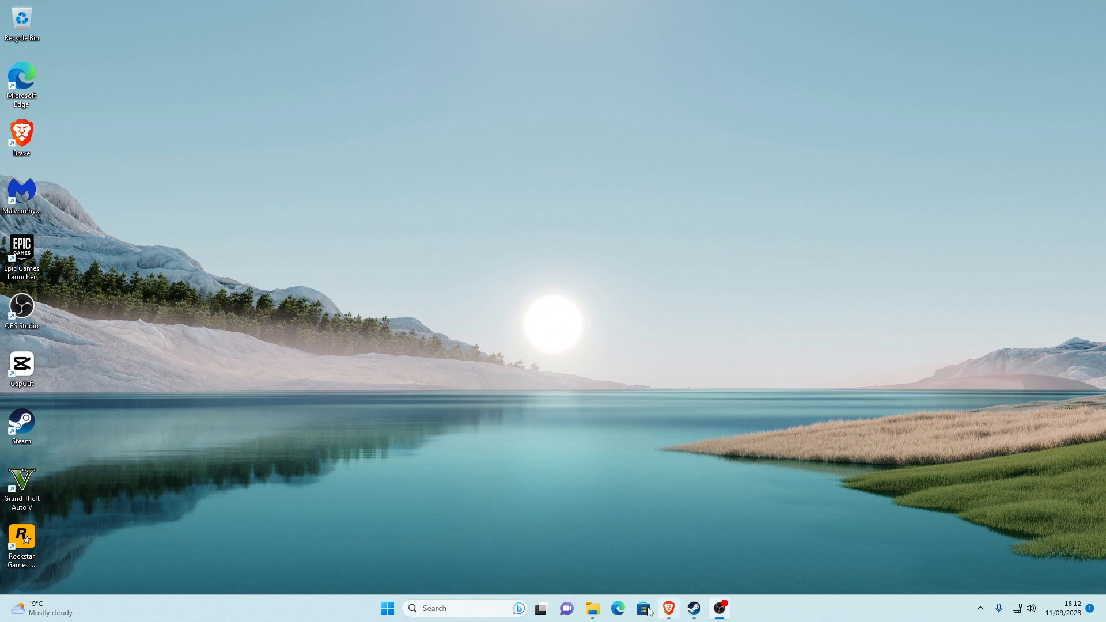
{"action": "mouse_move", "coordinate": [600, 614]}
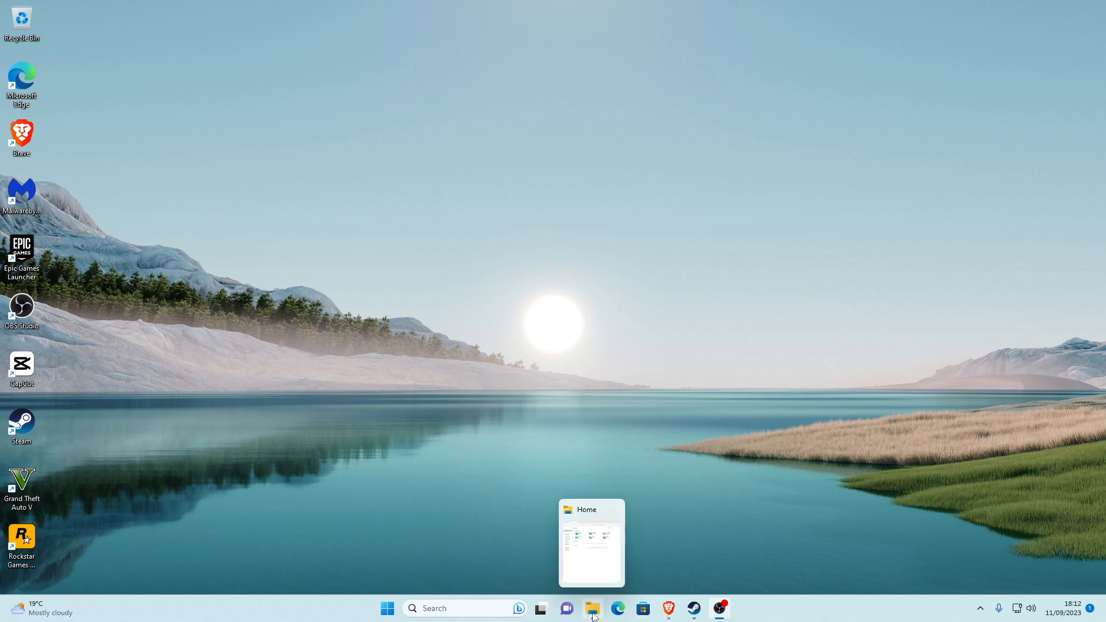
{"action": "left_click", "coordinate": [465, 610]}
{"action": "type", "text": "file"}
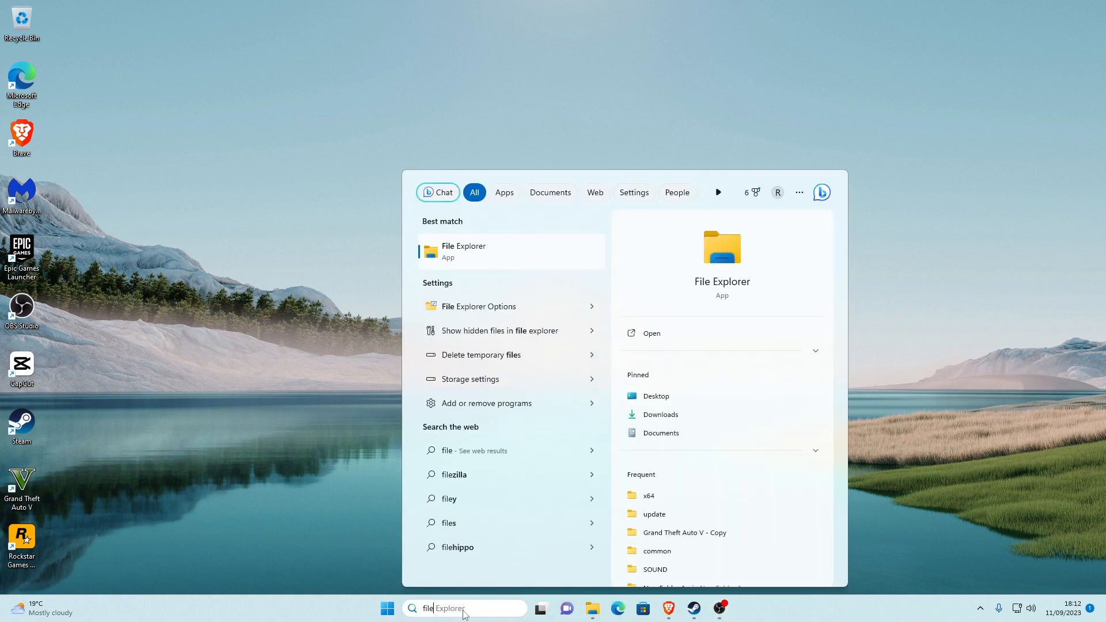
{"action": "left_click", "coordinate": [505, 255]}
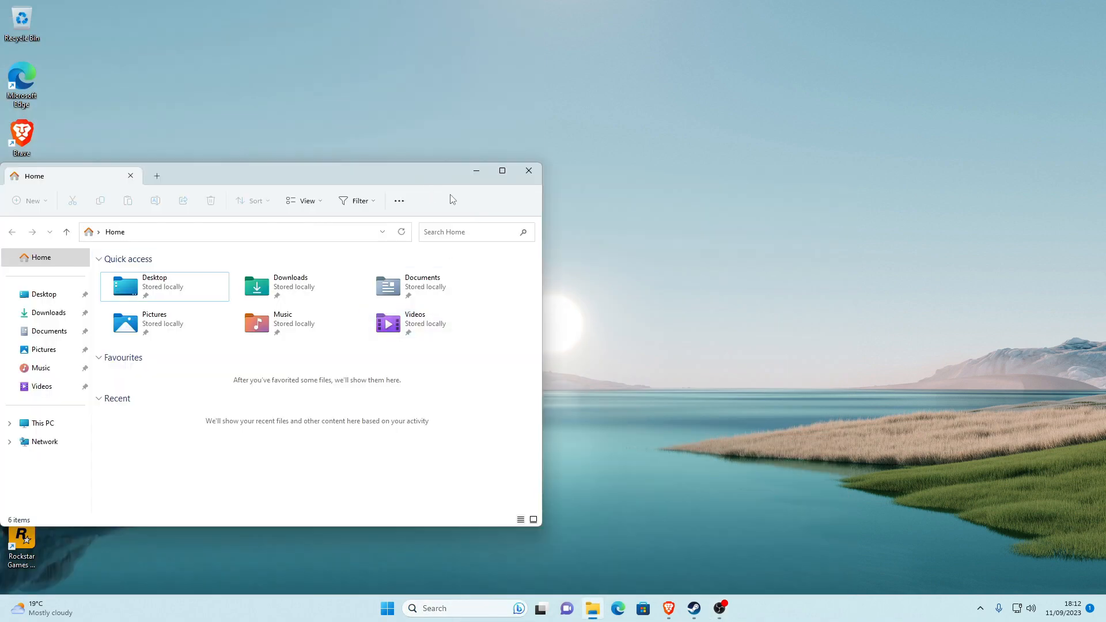
{"action": "left_click", "coordinate": [526, 171]}
{"action": "left_click", "coordinate": [593, 609]}
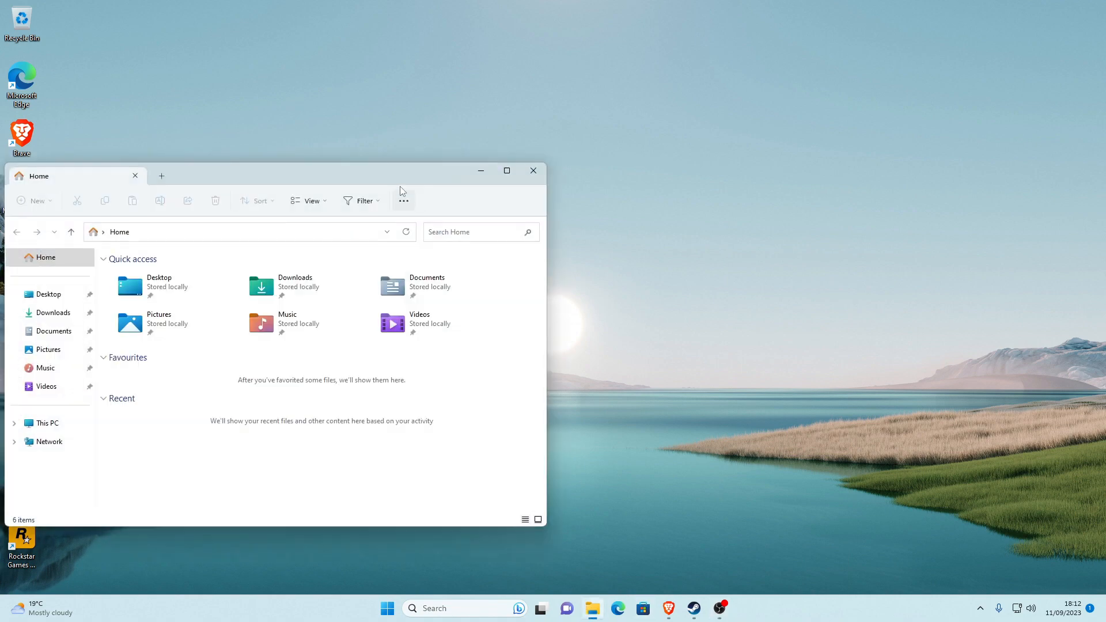
{"action": "left_click", "coordinate": [500, 170]}
{"action": "left_click_drag", "start_coordinate": [425, 272], "coordinate": [374, 352]}
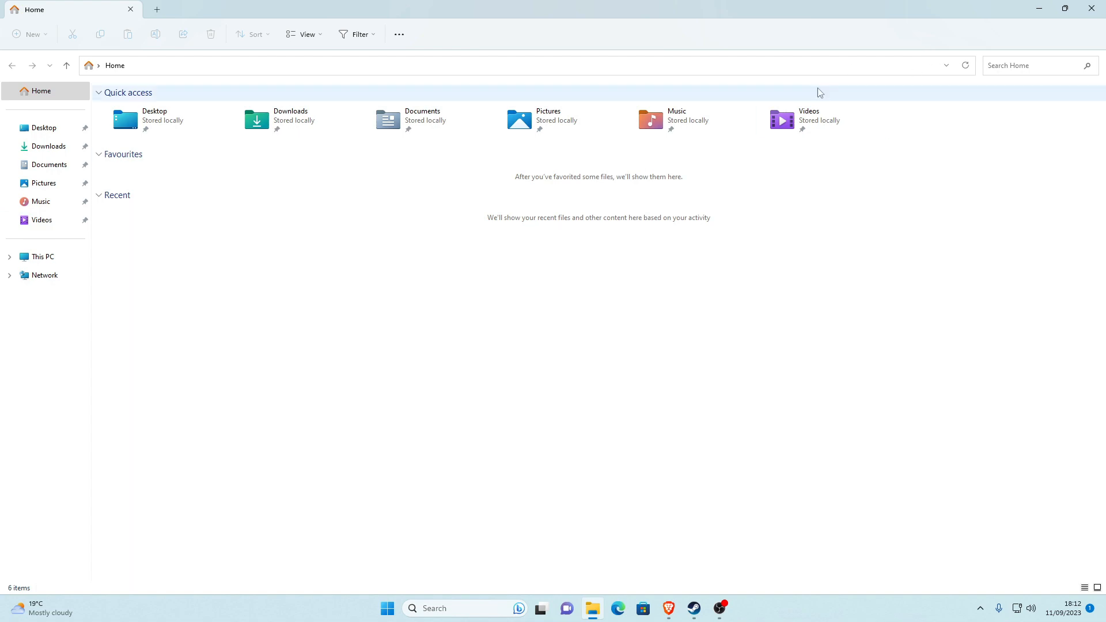
{"action": "left_click", "coordinate": [1091, 8]}
{"action": "left_click_drag", "start_coordinate": [639, 271], "coordinate": [627, 263]}
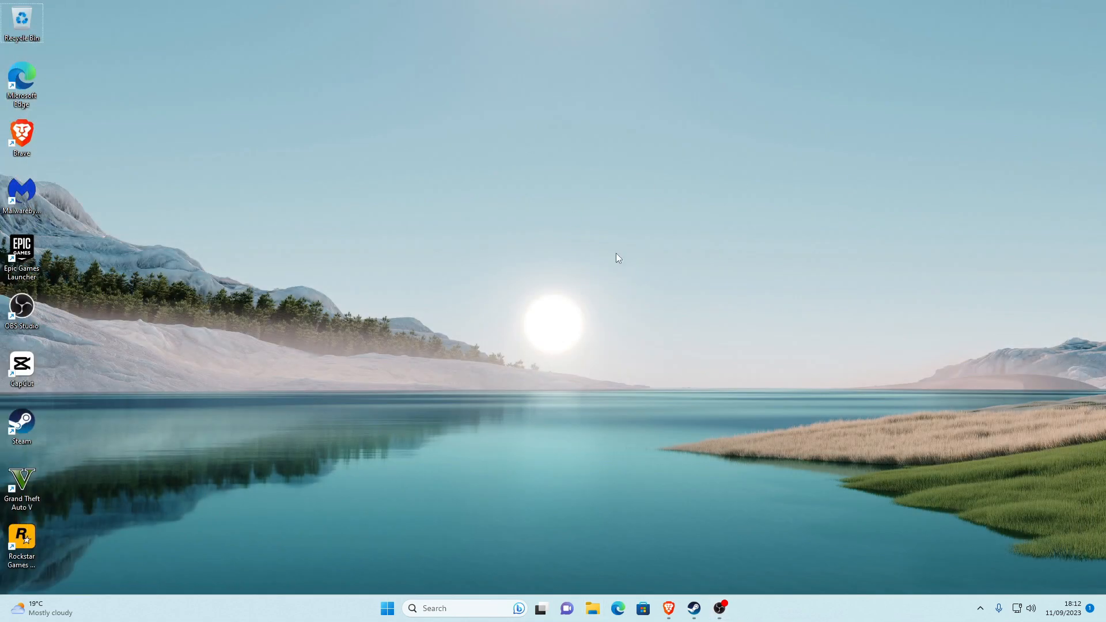
Step: Switch to Steam and maximize its window on the Grand Theft Auto V library page
{"action": "left_click", "coordinate": [689, 612]}
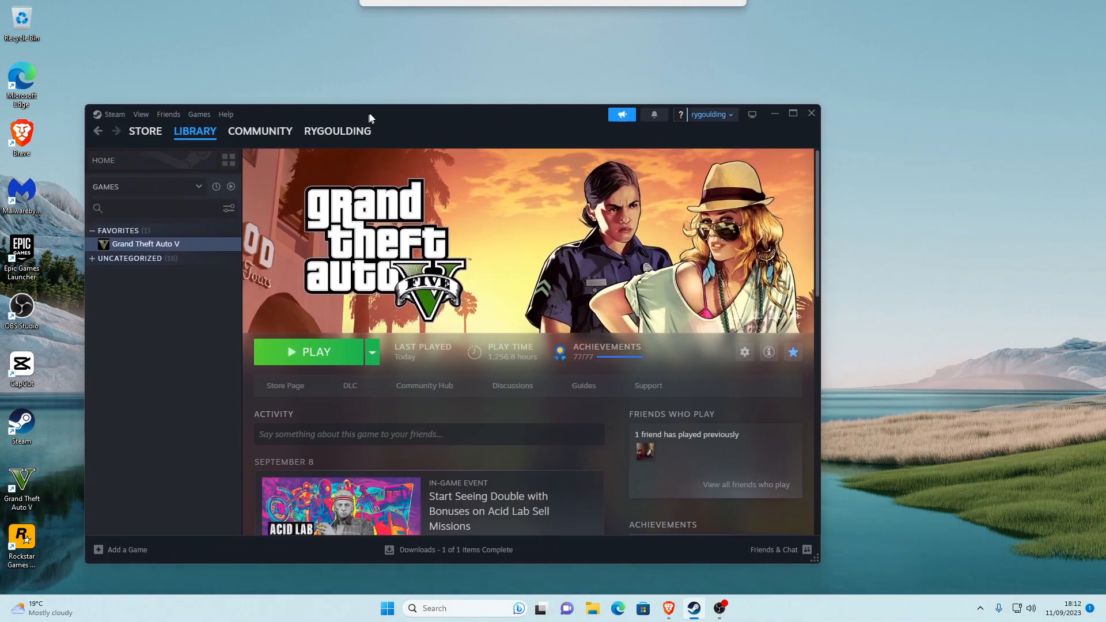
{"action": "left_click", "coordinate": [801, 106]}
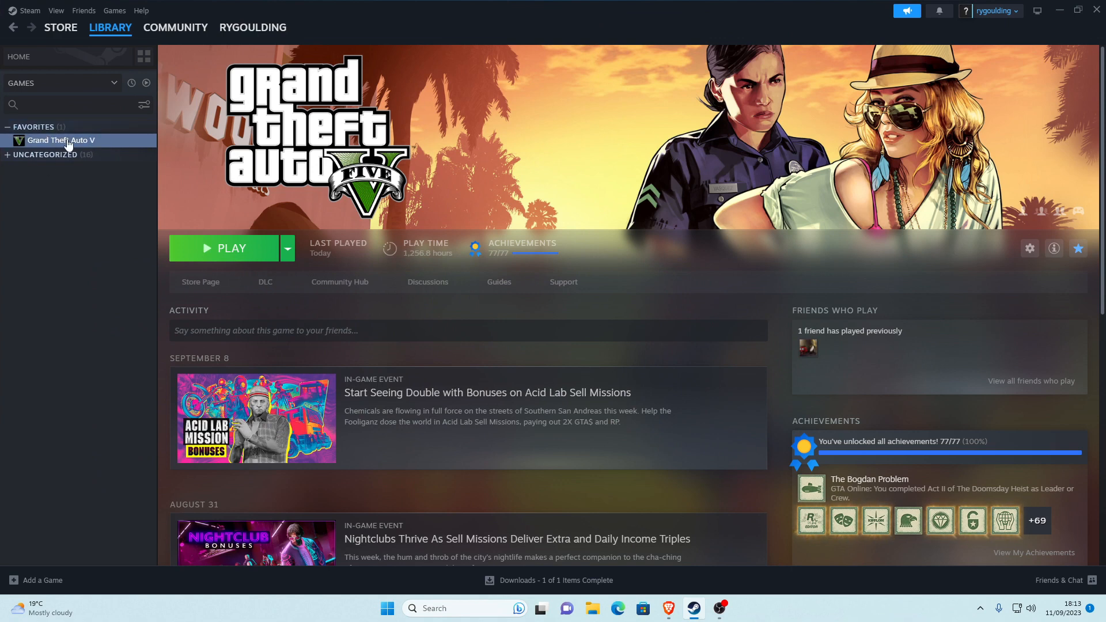
{"action": "left_click", "coordinate": [1029, 249]}
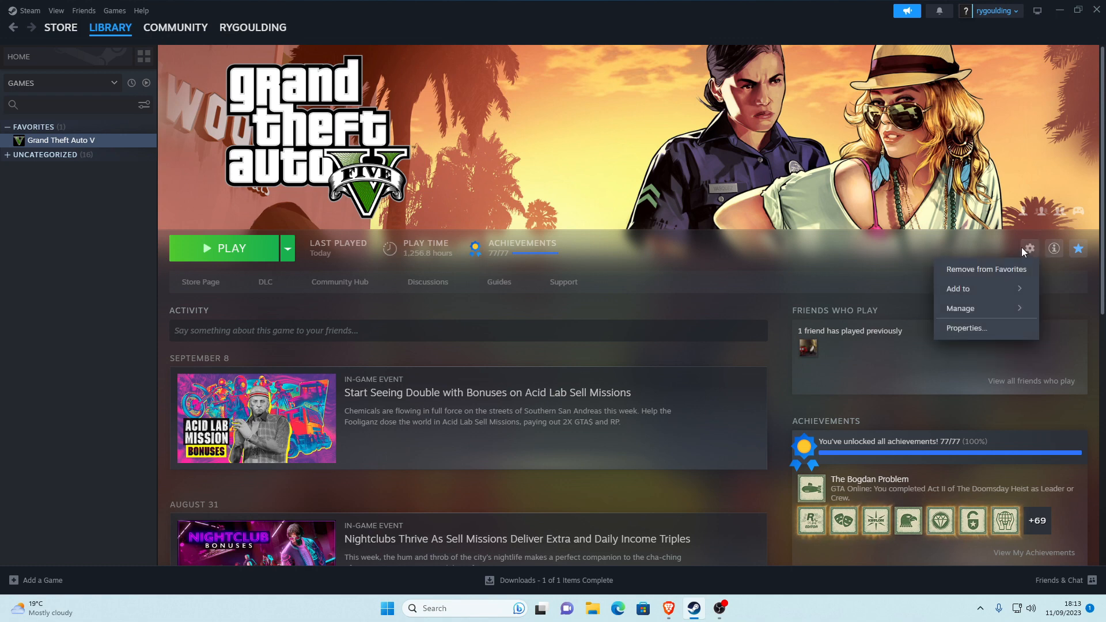
{"action": "left_click", "coordinate": [962, 328]}
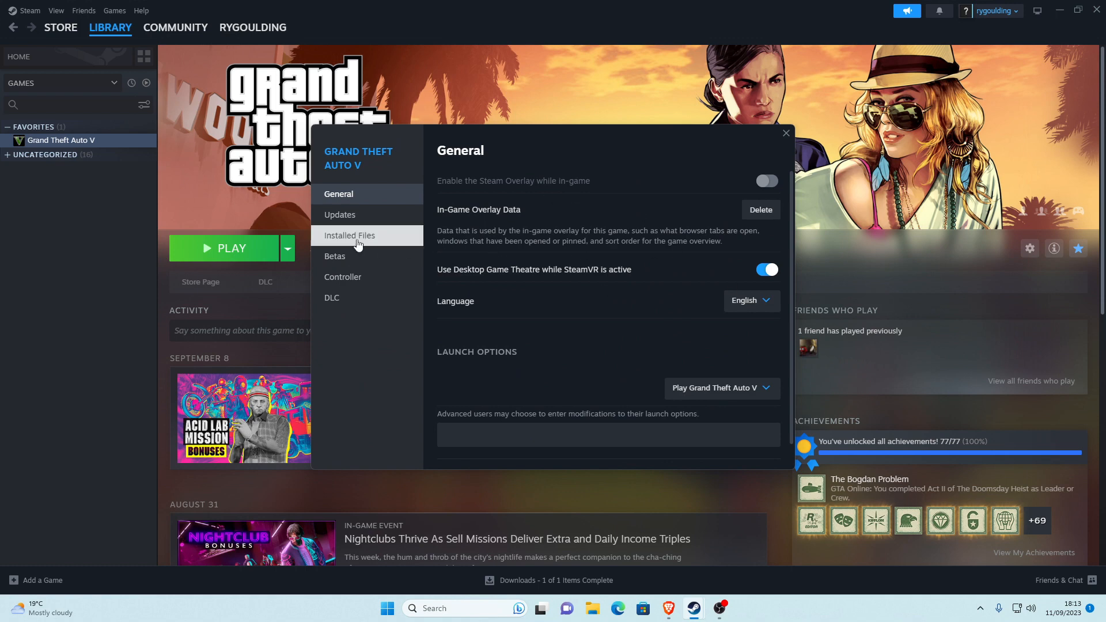
{"action": "left_click", "coordinate": [340, 215]}
{"action": "left_click", "coordinate": [342, 237]}
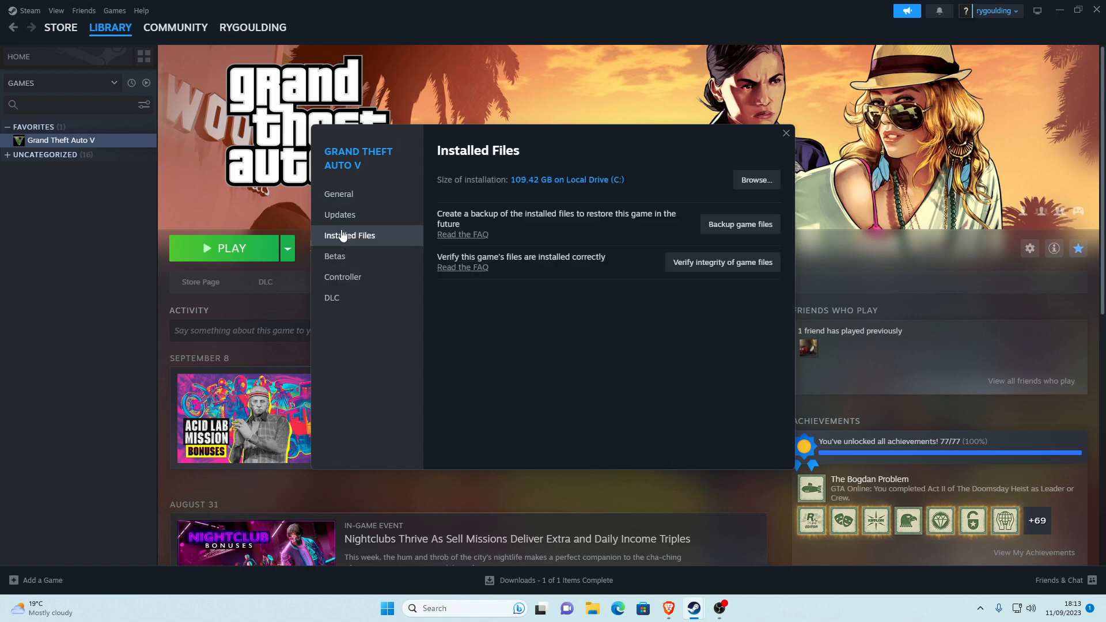
{"action": "left_click", "coordinate": [340, 196]}
{"action": "left_click", "coordinate": [357, 236]}
{"action": "left_click", "coordinate": [360, 258]}
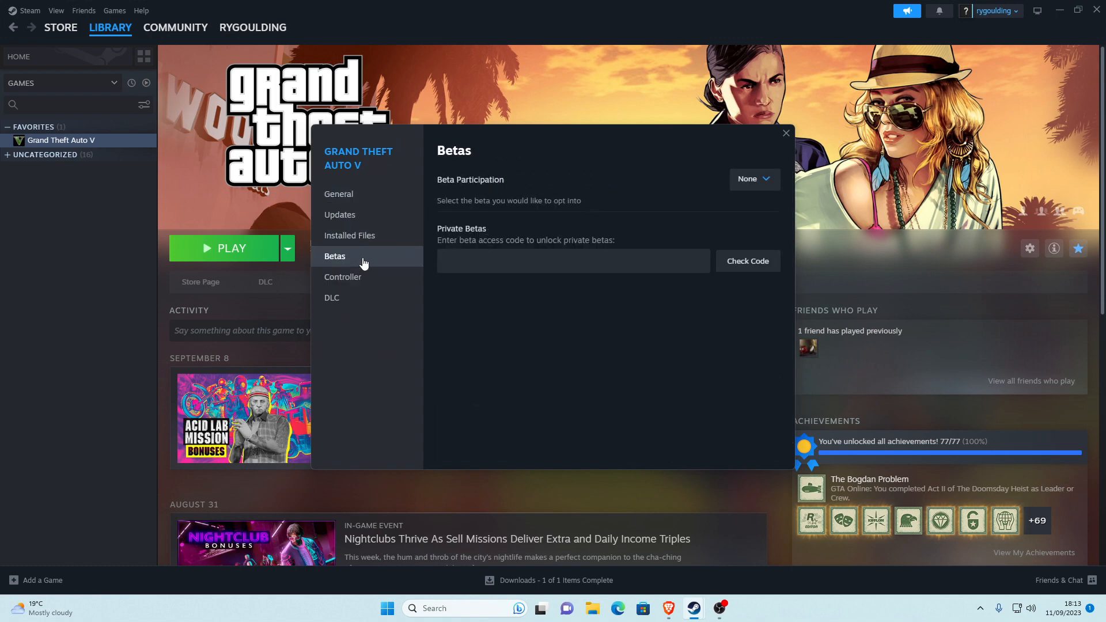
{"action": "left_click", "coordinate": [358, 278]}
{"action": "left_click", "coordinate": [358, 296]}
{"action": "left_click", "coordinate": [346, 194]}
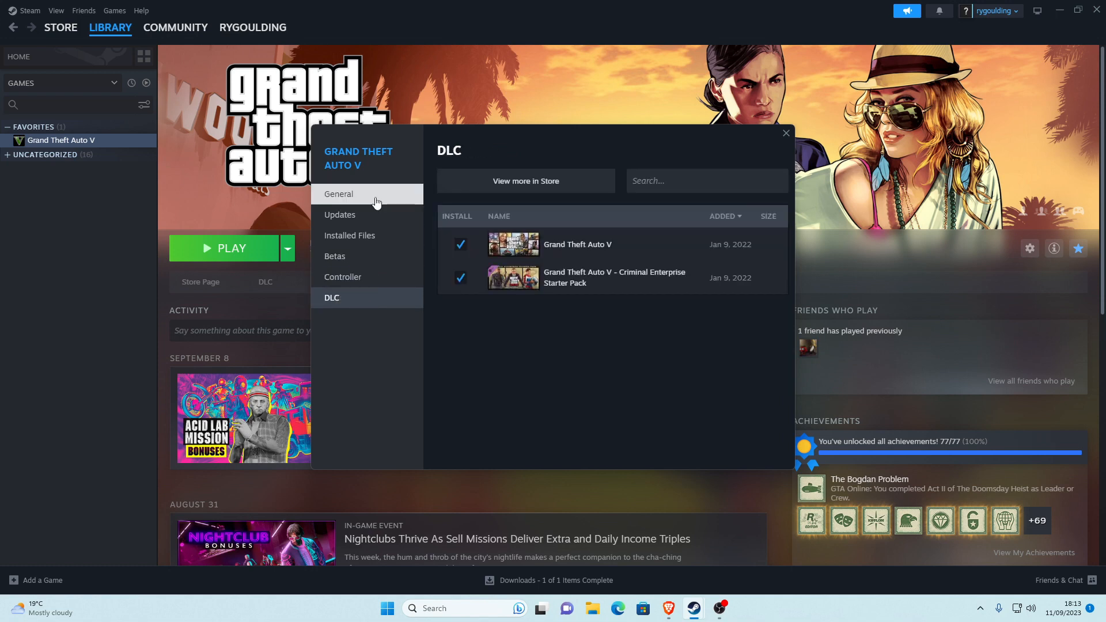
{"action": "left_click", "coordinate": [786, 133]}
Step: Open Grand Theft Auto V's local files folder from the game's management options in Steam
{"action": "left_click", "coordinate": [1028, 249]}
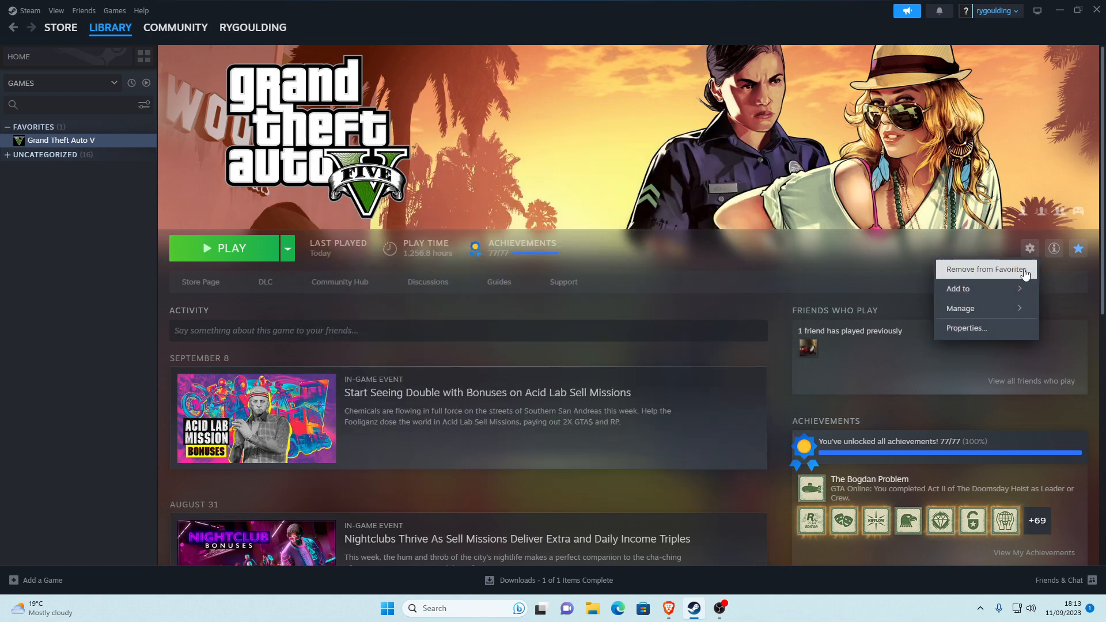
{"action": "mouse_move", "coordinate": [986, 310]}
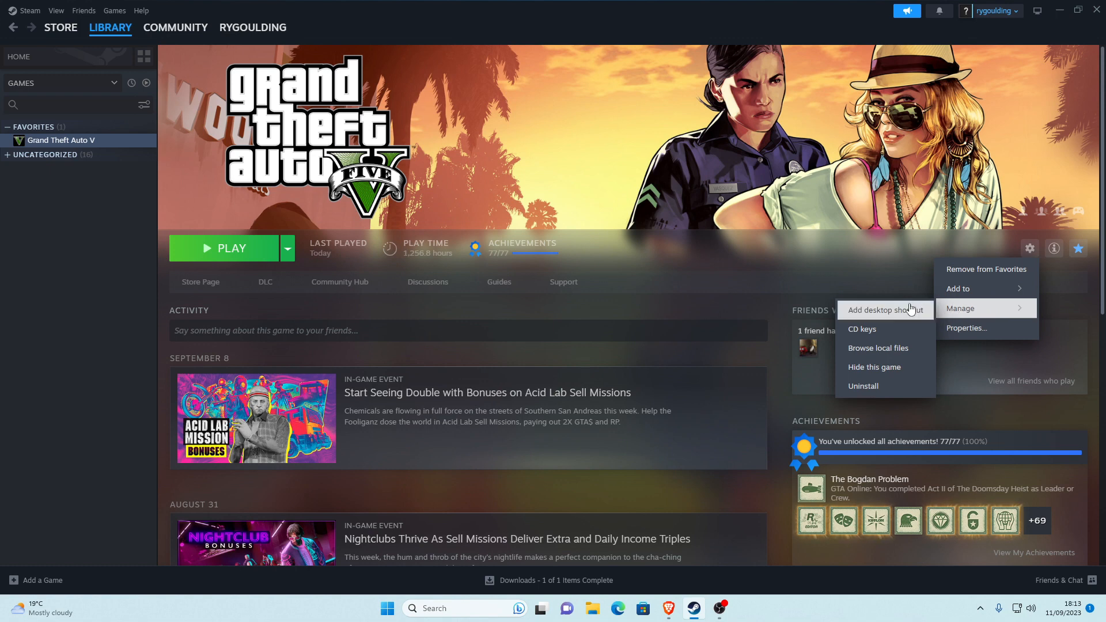
{"action": "left_click", "coordinate": [875, 354]}
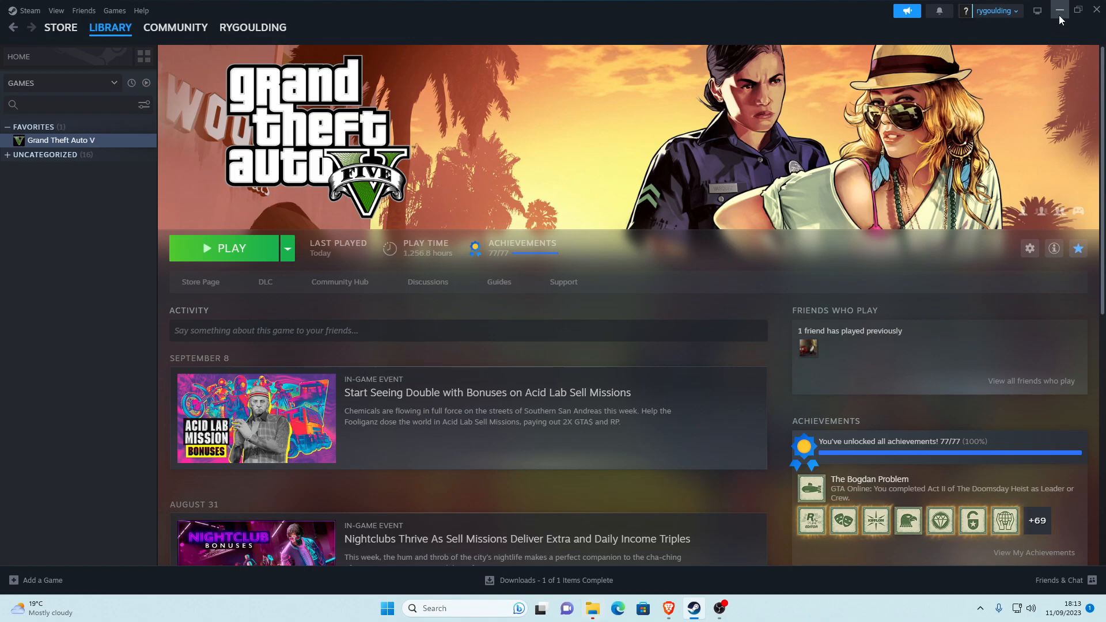
Step: Look through the Grand Theft Auto V installation folder, from its subfolders and the mods folder down to the RPF files
{"action": "scroll", "coordinate": [563, 173], "scroll_direction": "down", "scroll_amount": 5}
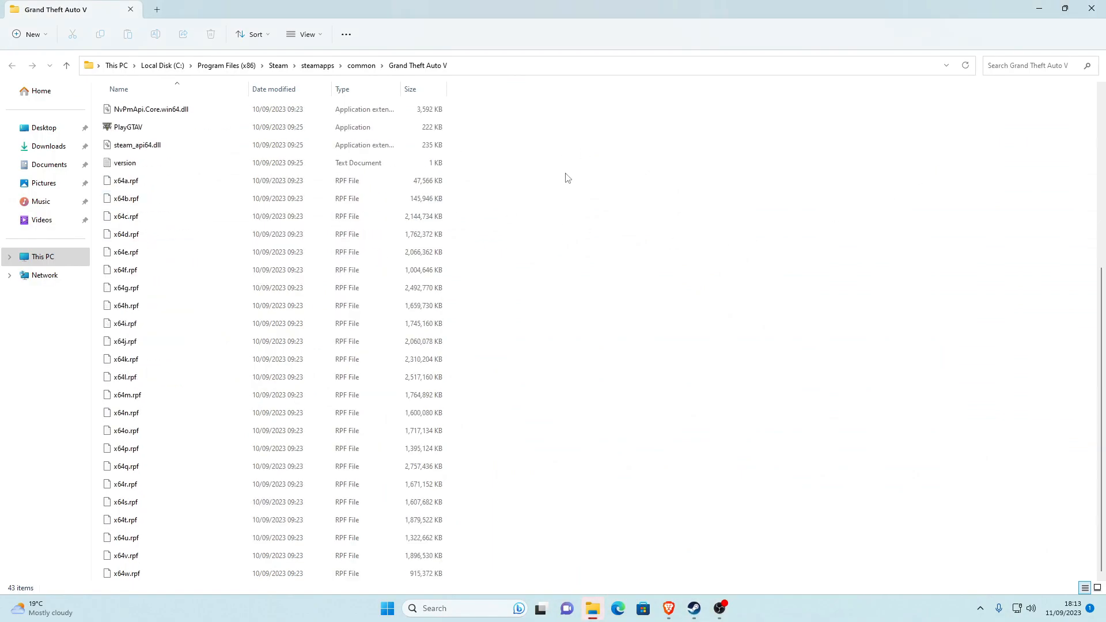
{"action": "scroll", "coordinate": [547, 167], "scroll_direction": "up", "scroll_amount": 5}
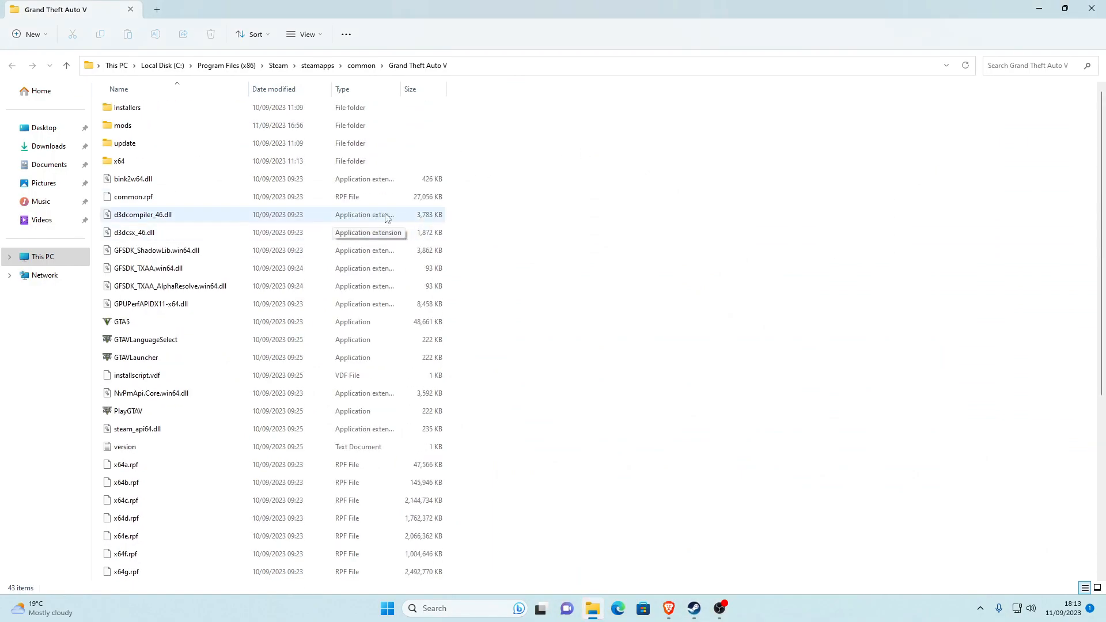
{"action": "scroll", "coordinate": [577, 230], "scroll_direction": "down", "scroll_amount": 5}
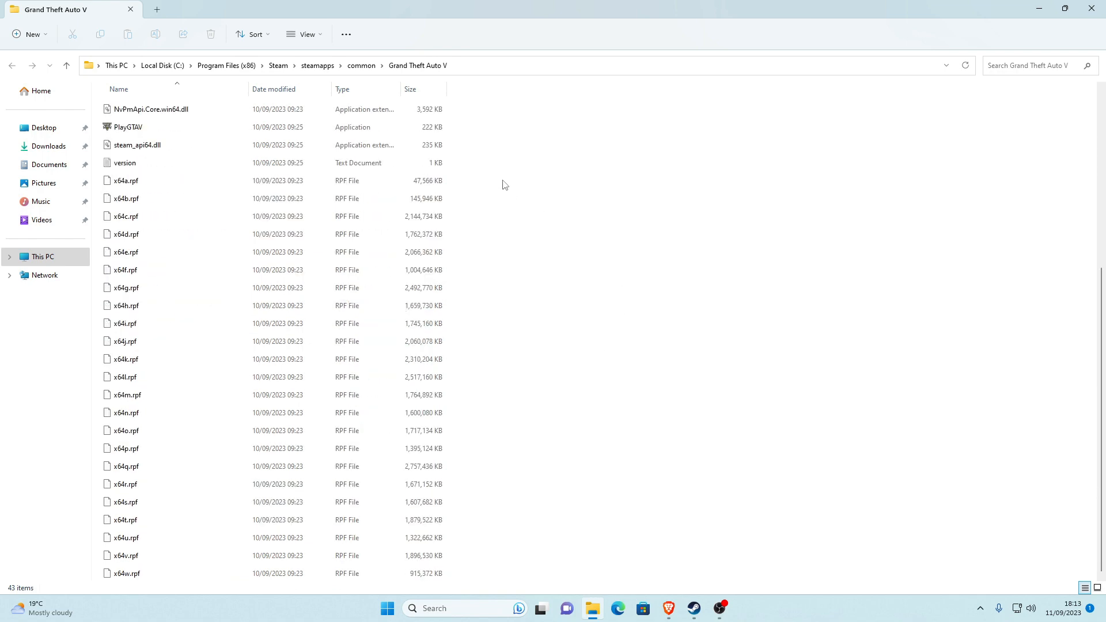
{"action": "scroll", "coordinate": [518, 181], "scroll_direction": "up", "scroll_amount": 5}
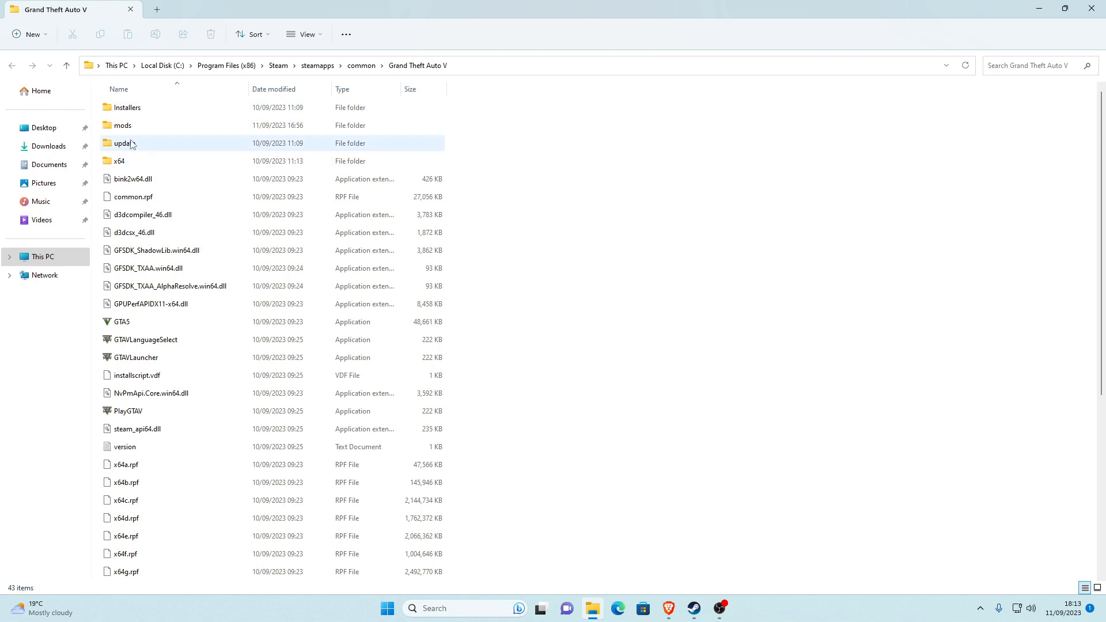
{"action": "mouse_move", "coordinate": [155, 131]}
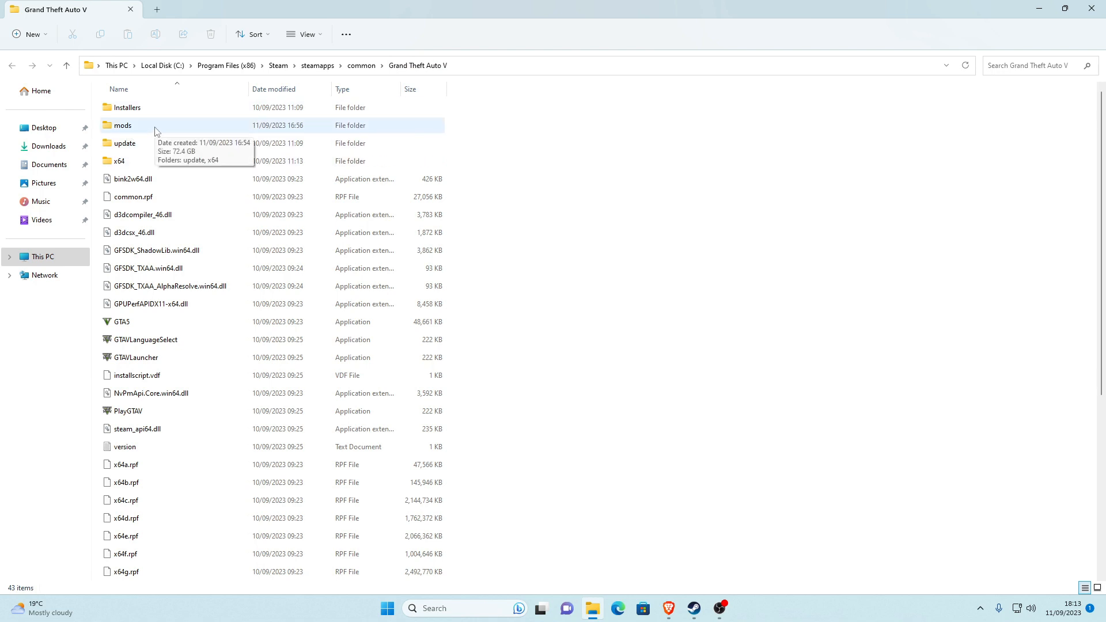
{"action": "left_click", "coordinate": [154, 128]}
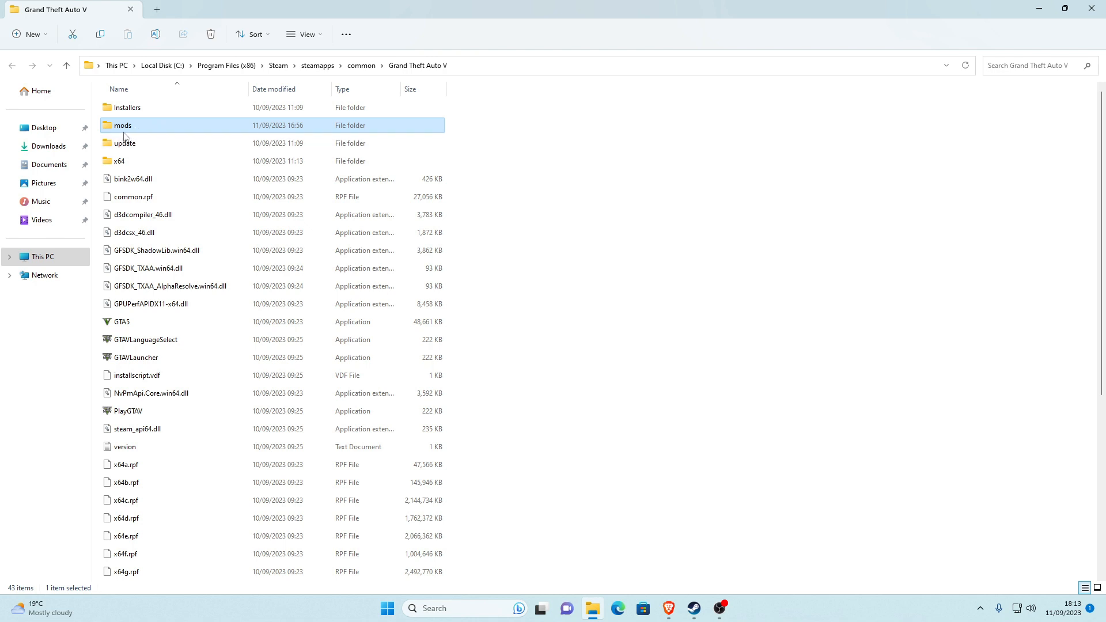
{"action": "left_click", "coordinate": [779, 121]}
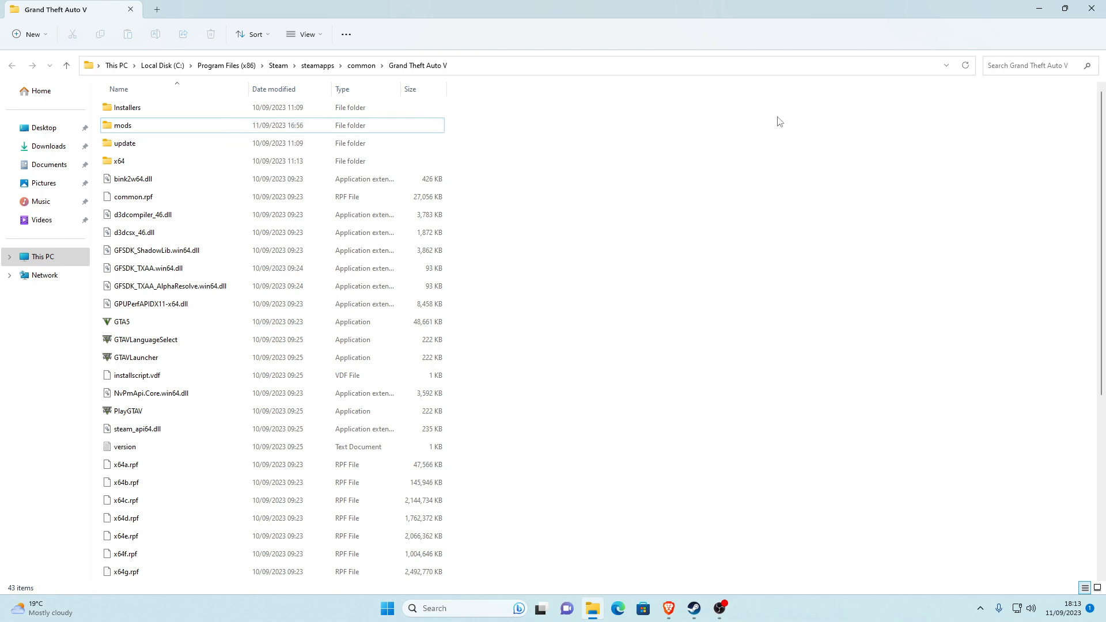
Step: Go up to the common folder and look at the Grand Theft Auto V folder and its backup copy
{"action": "left_click", "coordinate": [968, 67]}
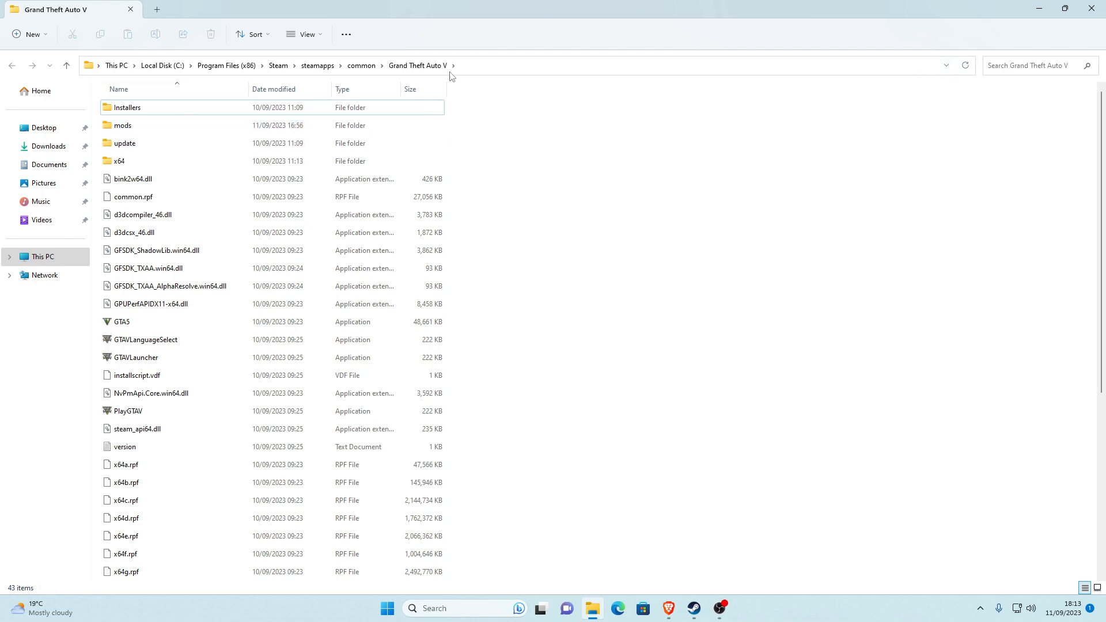
{"action": "left_click", "coordinate": [362, 67]}
{"action": "left_click", "coordinate": [155, 113]}
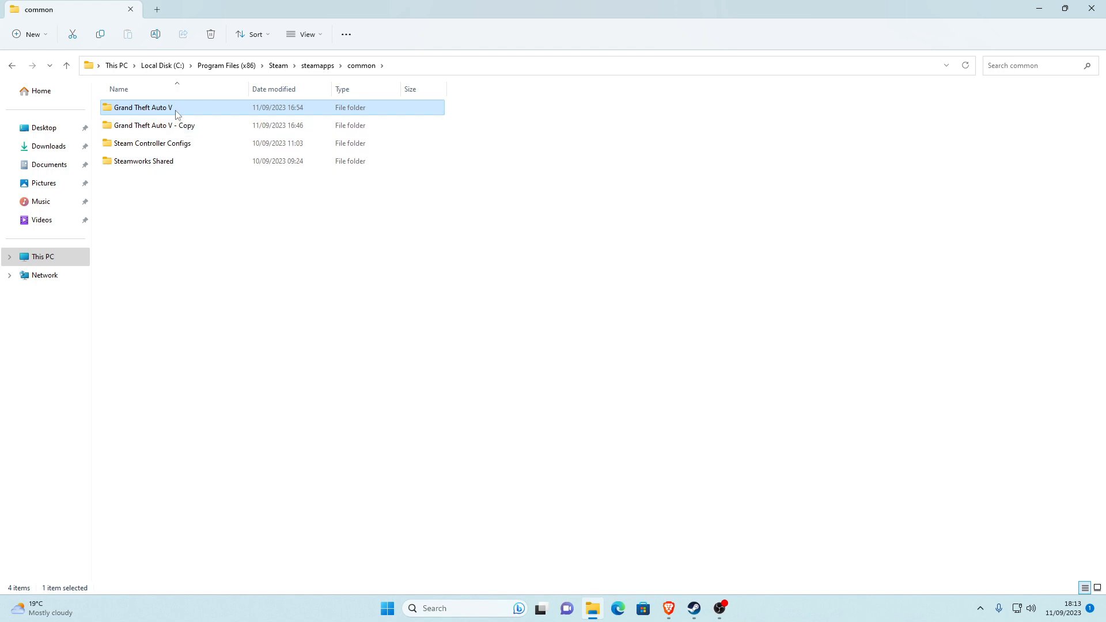
{"action": "left_click", "coordinate": [187, 131]}
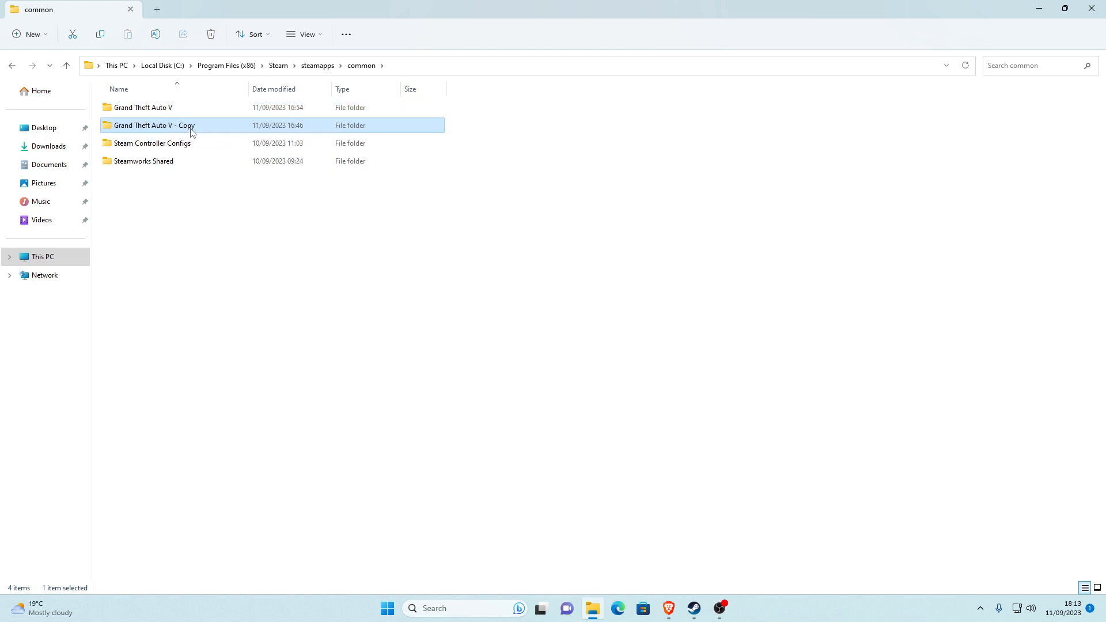
{"action": "mouse_move", "coordinate": [200, 133]}
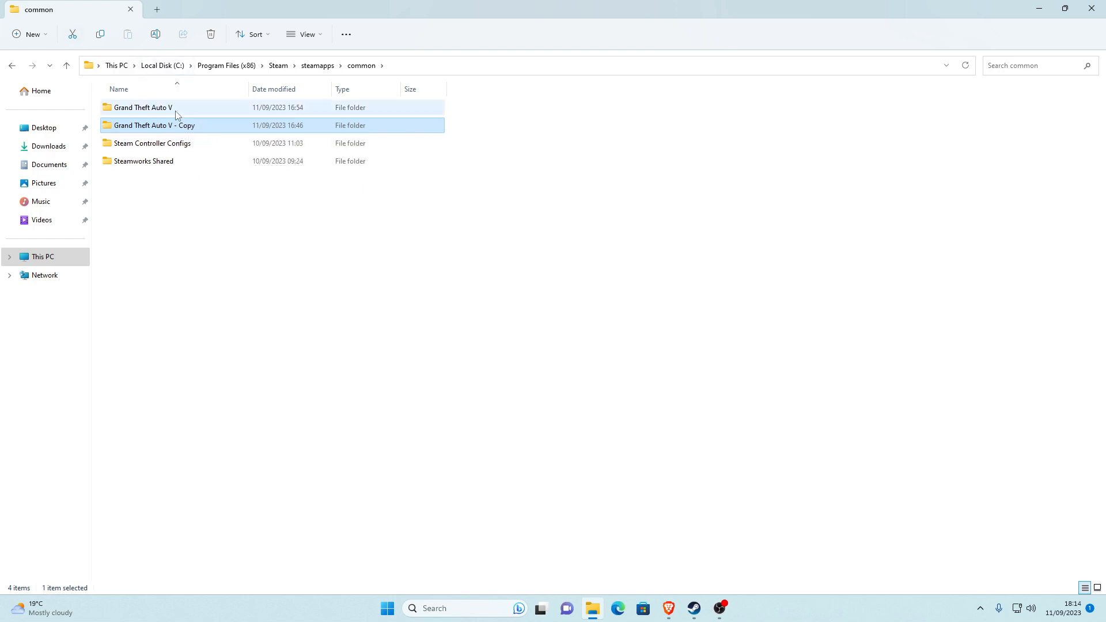
Step: Copy the Grand Theft Auto V folder and bring up the Paste command in the common folder without running it
{"action": "left_click", "coordinate": [175, 113]}
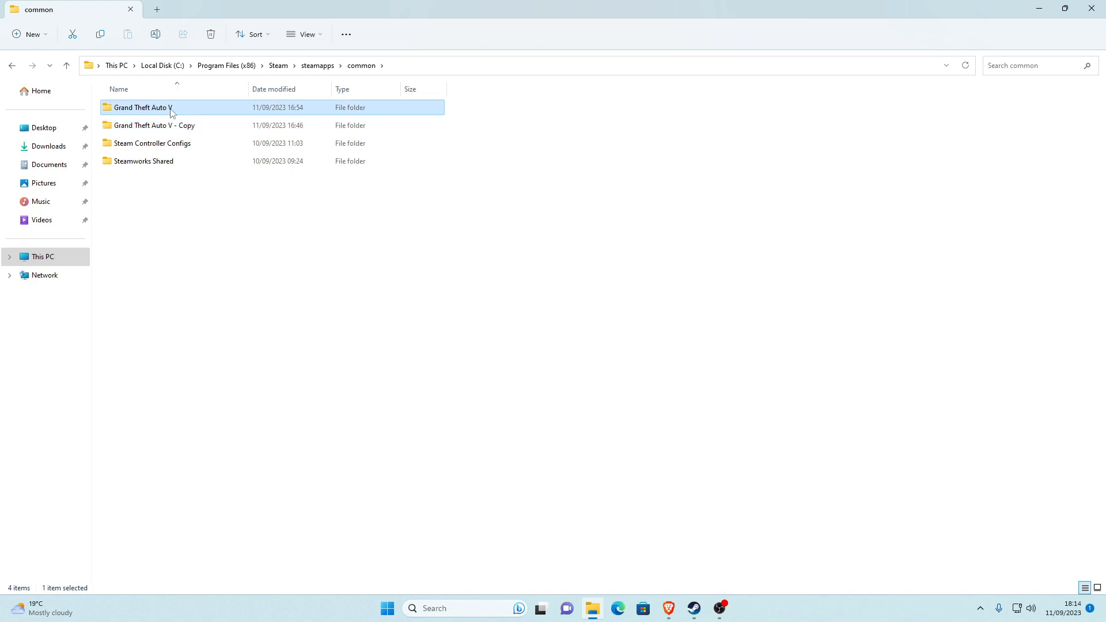
{"action": "right_click", "coordinate": [172, 113]}
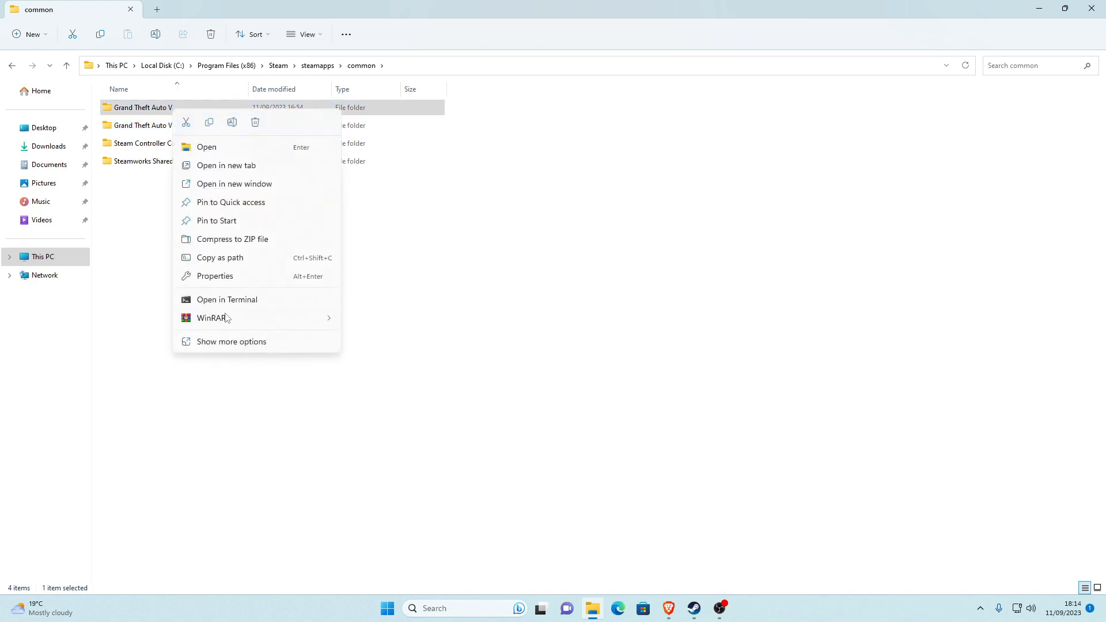
{"action": "left_click", "coordinate": [224, 342]}
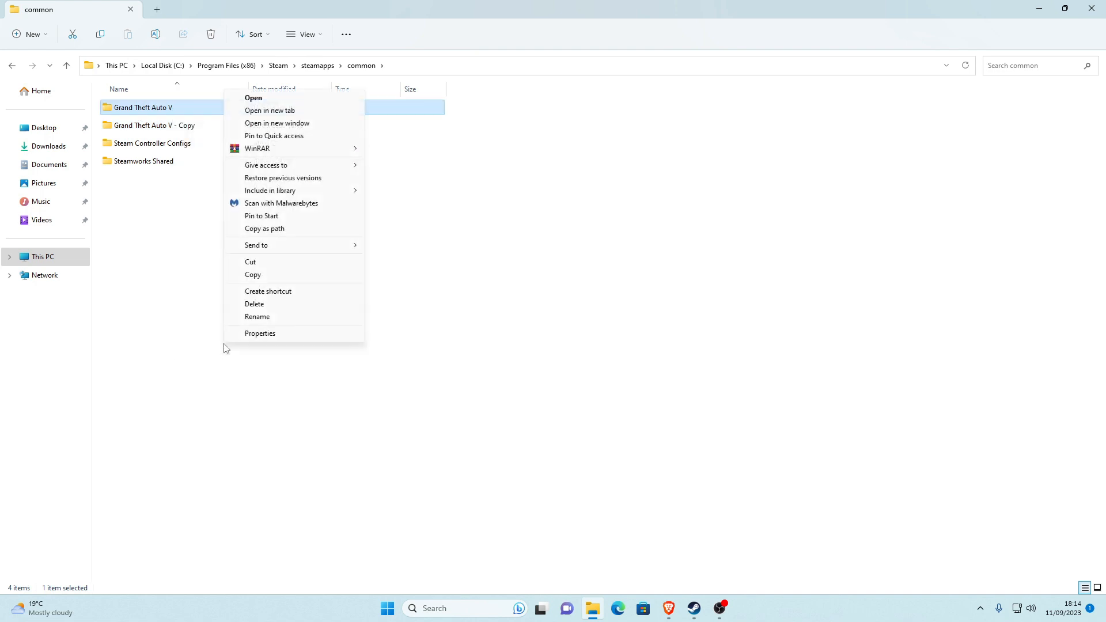
{"action": "left_click", "coordinate": [262, 278]}
{"action": "left_click", "coordinate": [217, 257]}
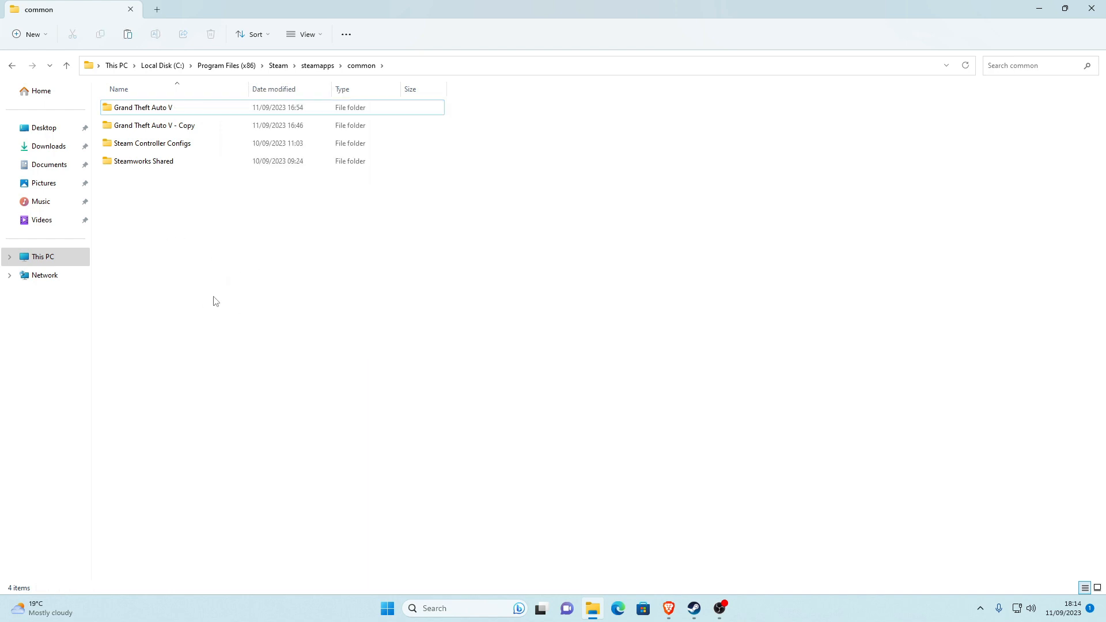
{"action": "left_click_drag", "start_coordinate": [207, 218], "coordinate": [218, 309]}
{"action": "right_click", "coordinate": [184, 255]}
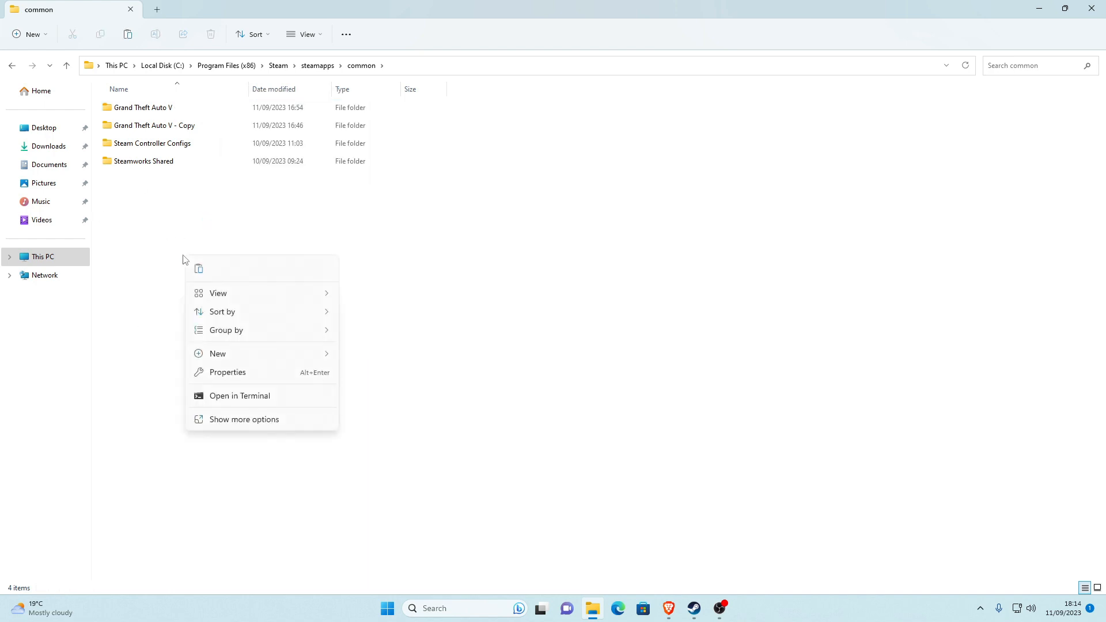
{"action": "left_click", "coordinate": [240, 418]}
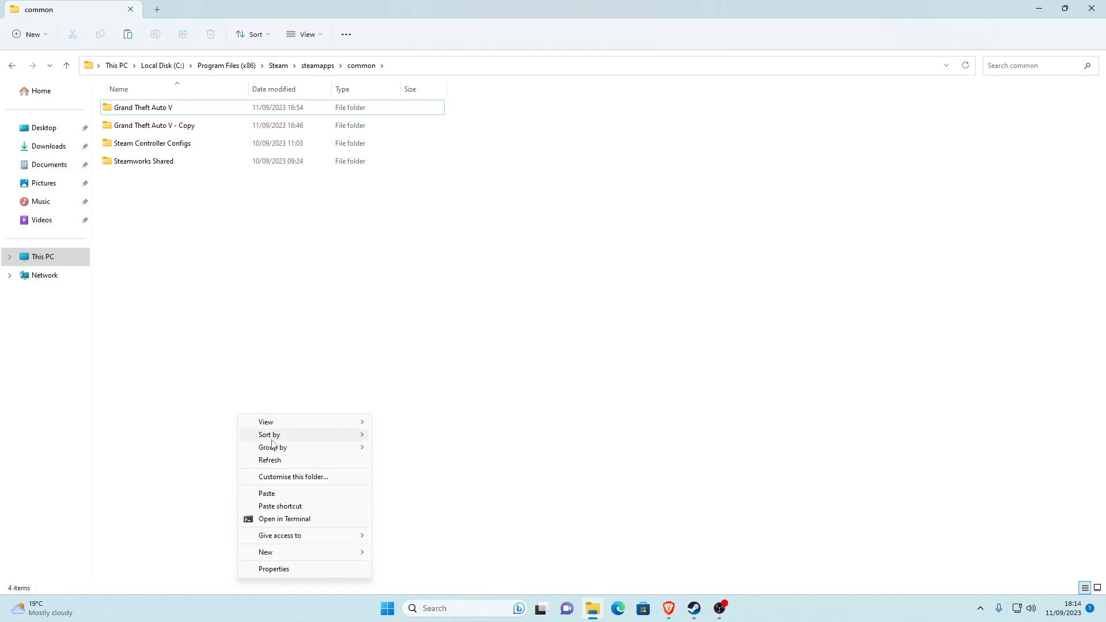
{"action": "left_click", "coordinate": [162, 200]}
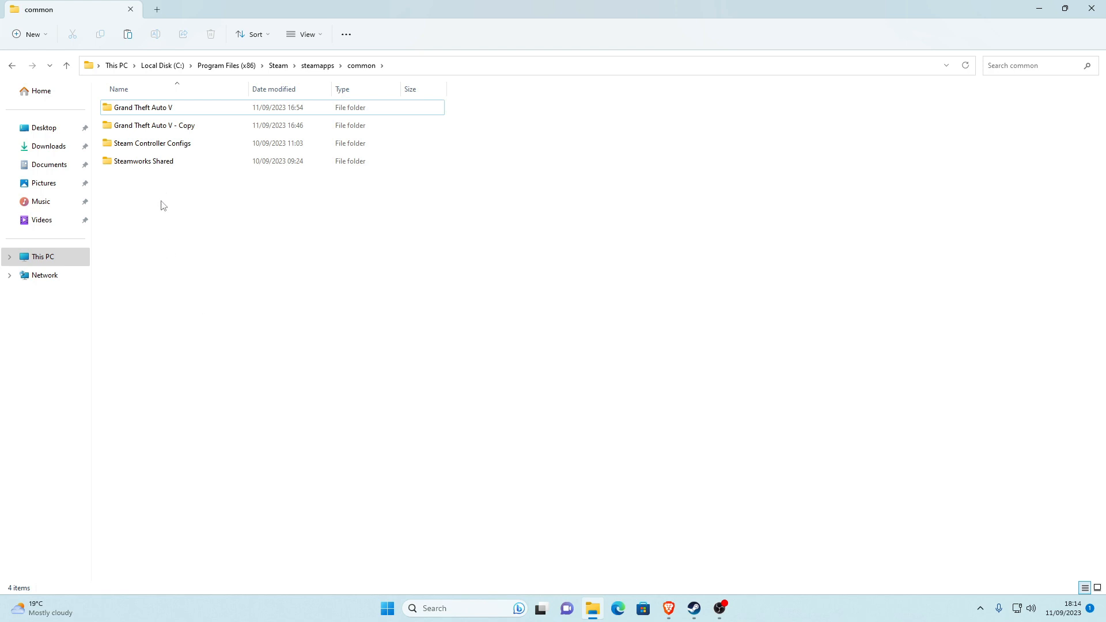
Step: Look through the contents of the Grand Theft Auto V - Copy folder and those of the original Grand Theft Auto V folder
{"action": "left_click", "coordinate": [159, 111]}
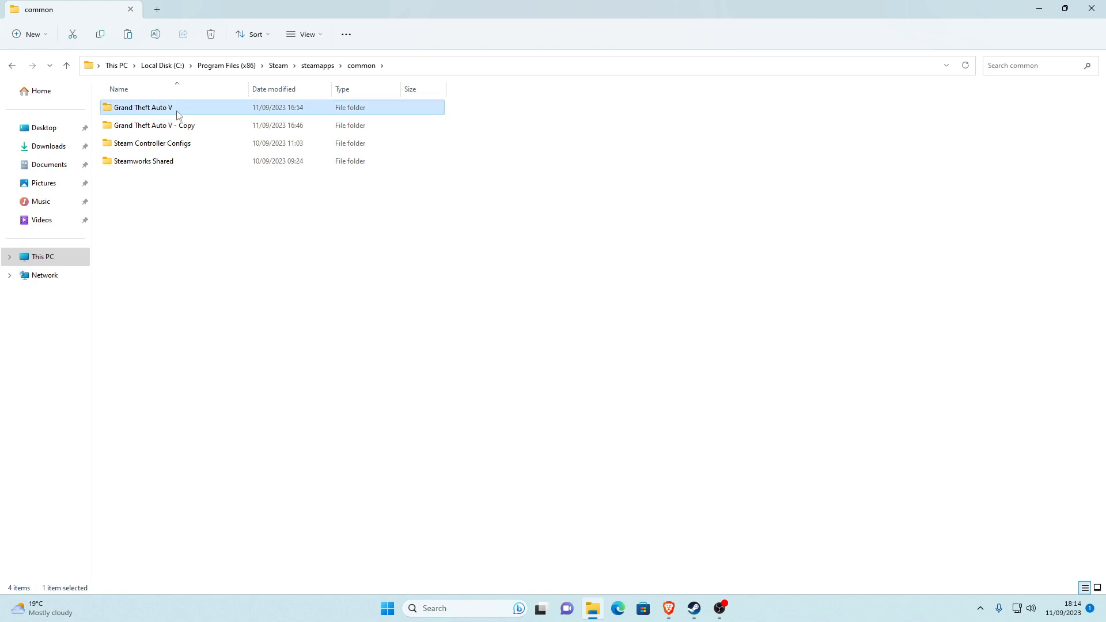
{"action": "double_click", "coordinate": [197, 130]}
{"action": "scroll", "coordinate": [205, 185], "scroll_direction": "down", "scroll_amount": 5}
{"action": "scroll", "coordinate": [204, 184], "scroll_direction": "up", "scroll_amount": 5}
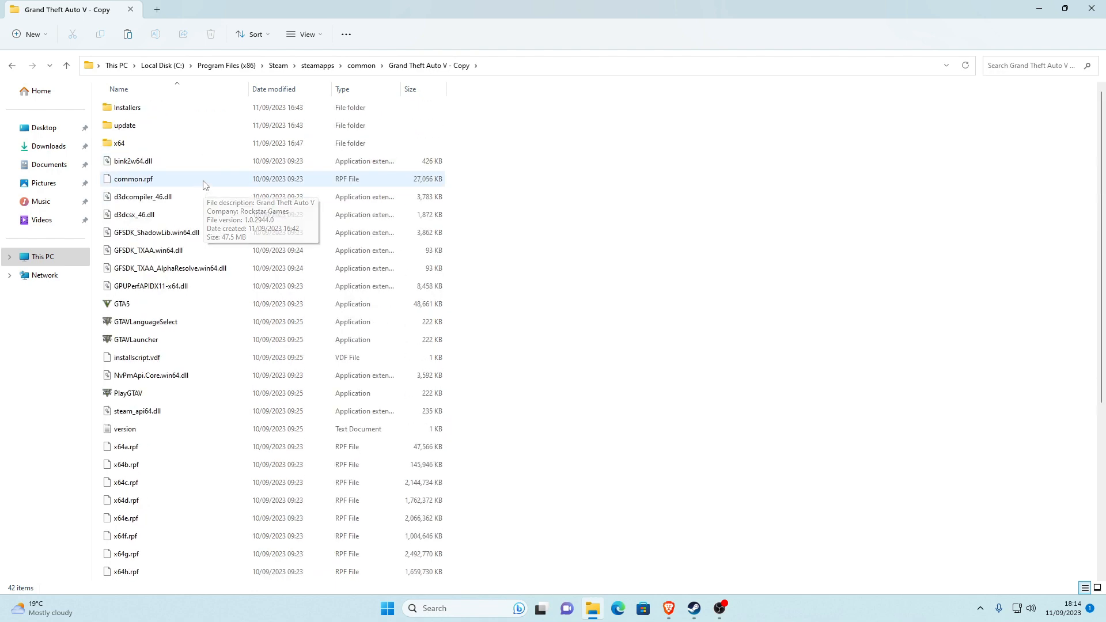
{"action": "left_click", "coordinate": [12, 65]}
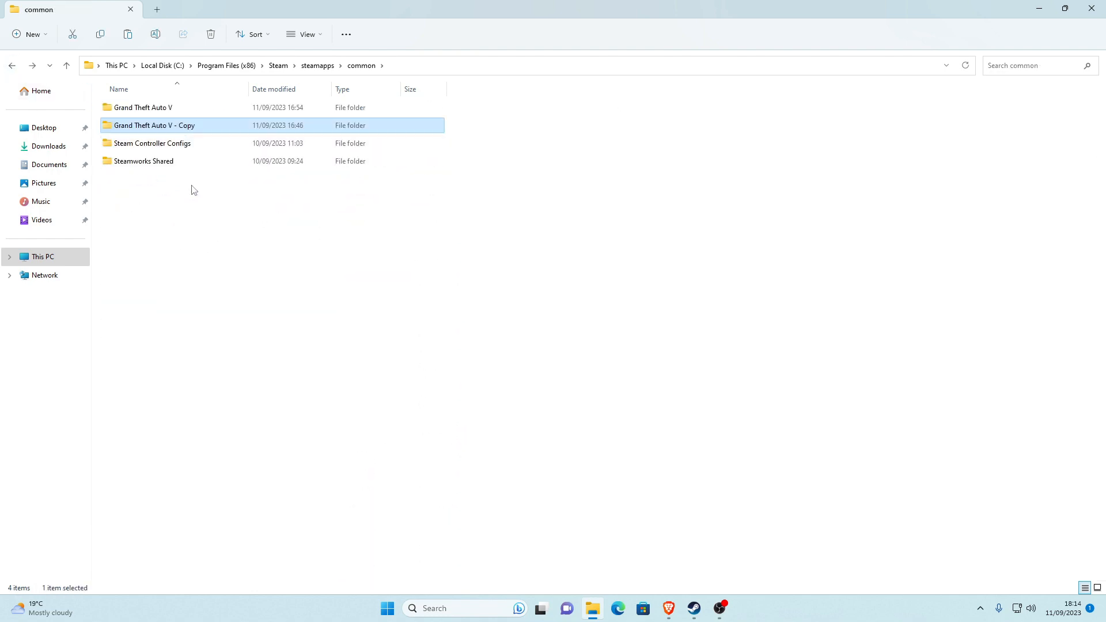
{"action": "double_click", "coordinate": [185, 111]}
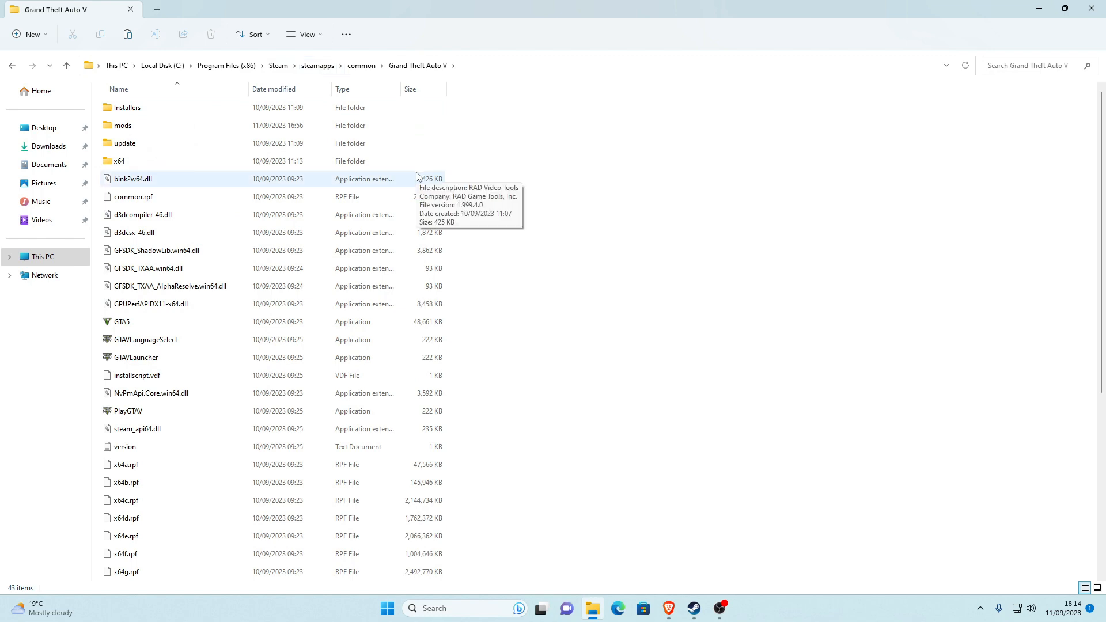
{"action": "scroll", "coordinate": [357, 199], "scroll_direction": "down", "scroll_amount": 5}
{"action": "scroll", "coordinate": [368, 213], "scroll_direction": "up", "scroll_amount": 5}
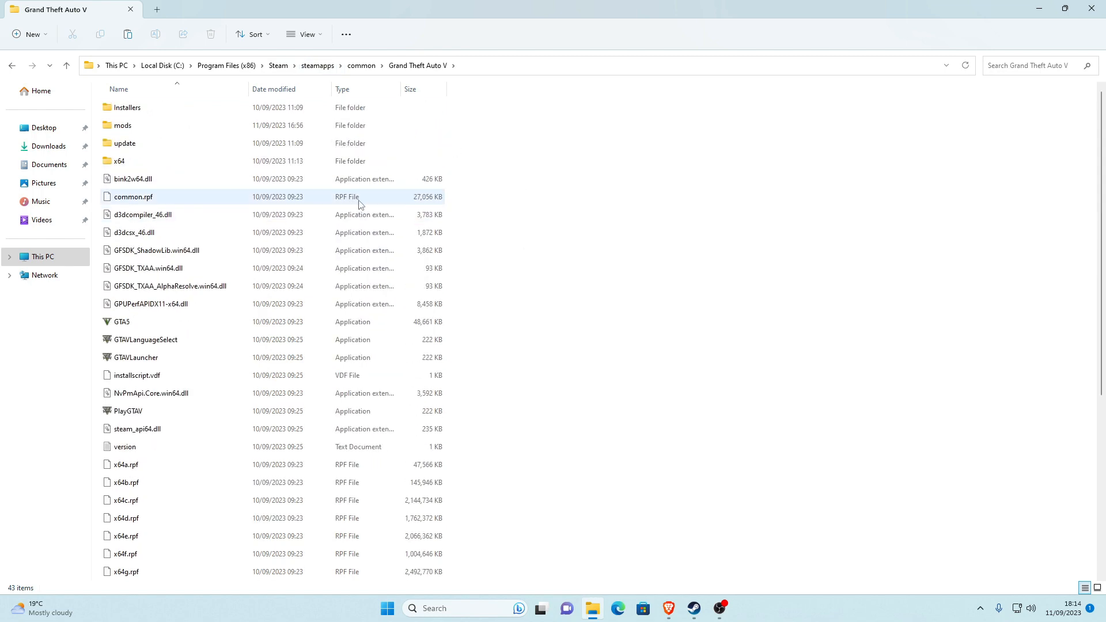
Step: Create a new folder in the Grand Theft Auto V folder, try naming it mods, and delete it
{"action": "left_click", "coordinate": [129, 133]}
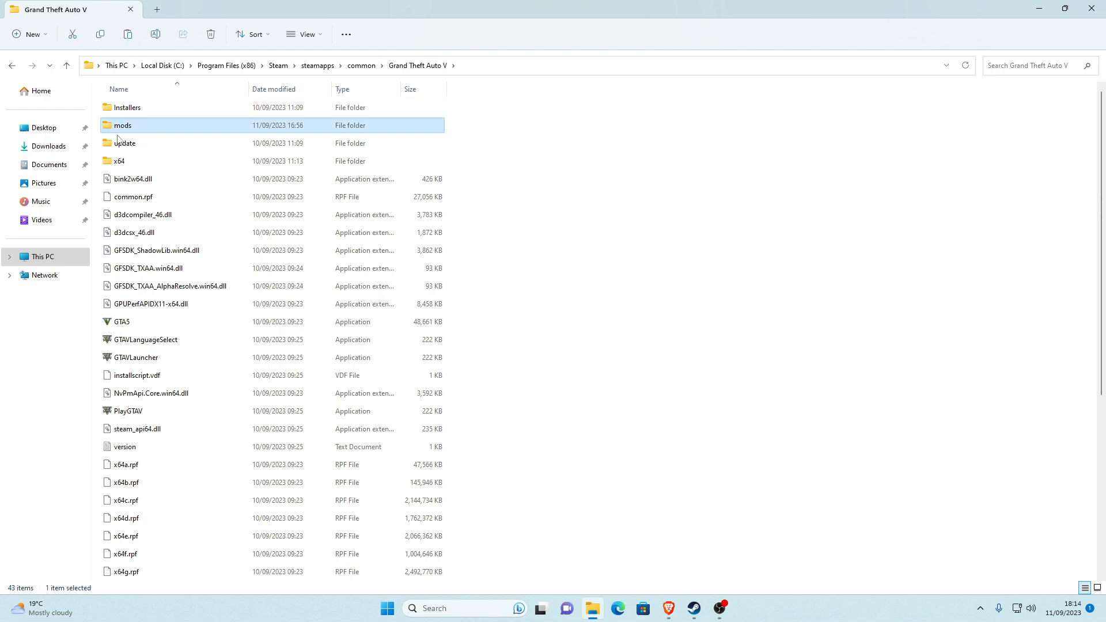
{"action": "left_click", "coordinate": [574, 180]}
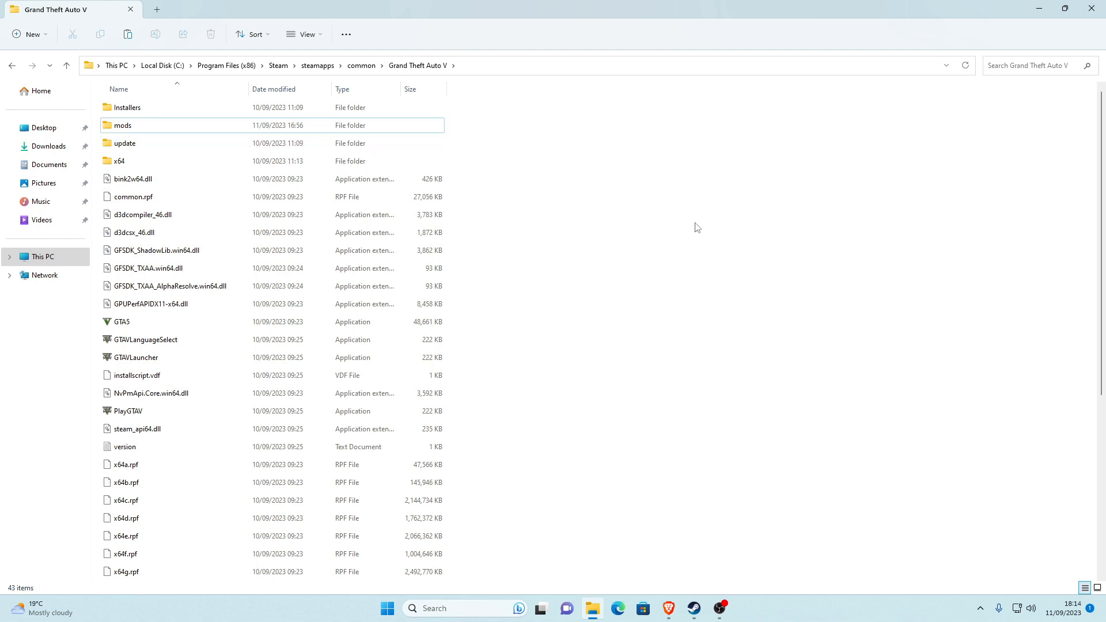
{"action": "left_click_drag", "start_coordinate": [496, 177], "coordinate": [556, 235]}
{"action": "right_click", "coordinate": [518, 207]}
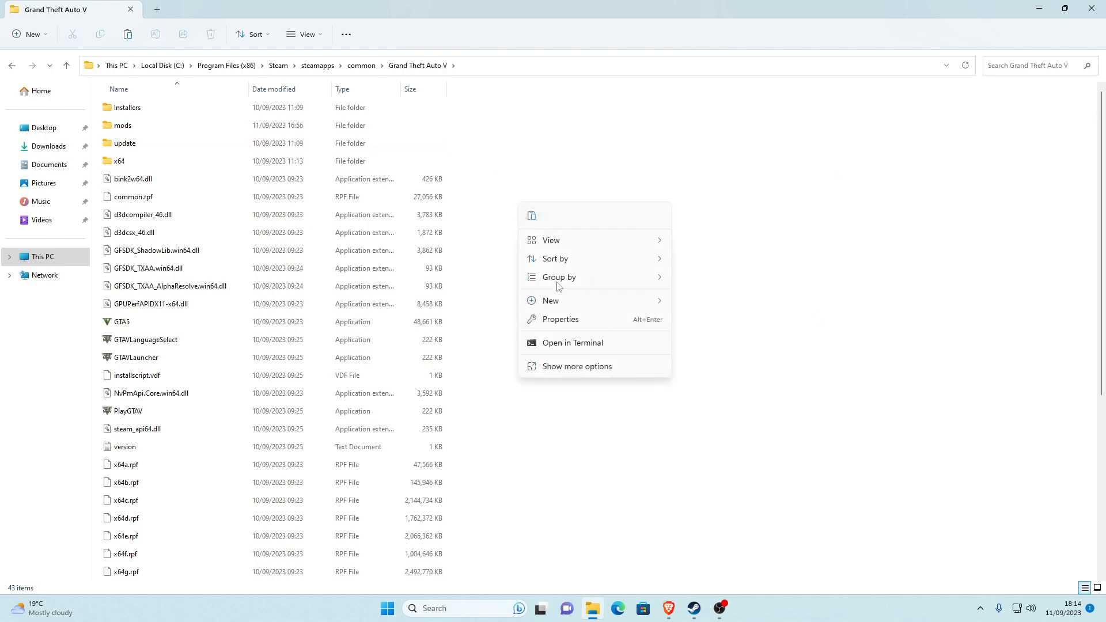
{"action": "mouse_move", "coordinate": [559, 302]}
{"action": "left_click", "coordinate": [703, 305]}
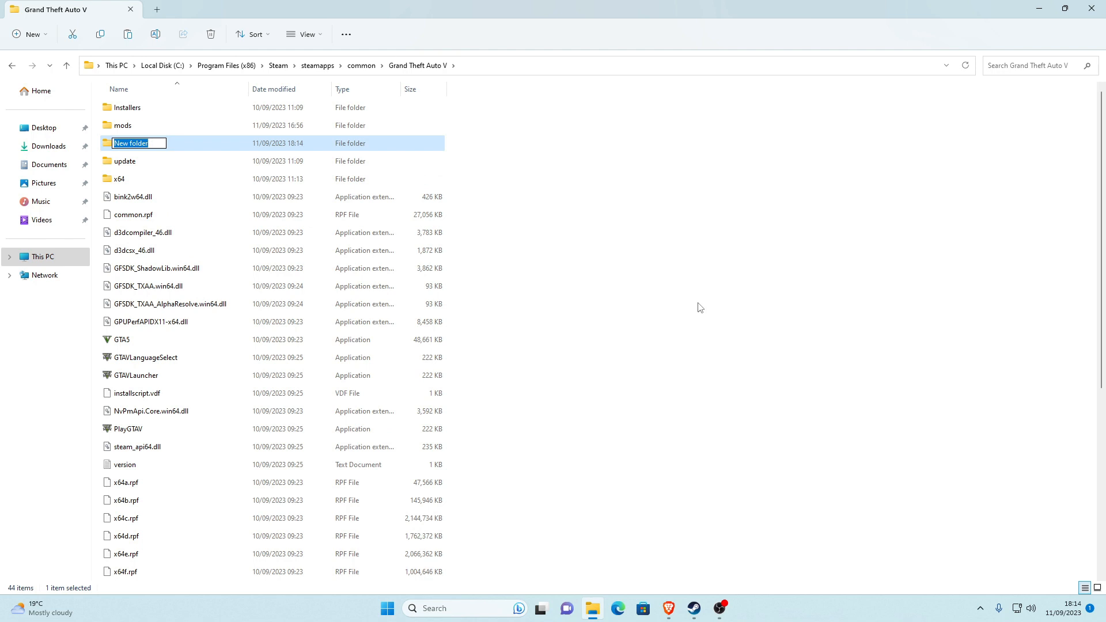
{"action": "type", "text": "mods"}
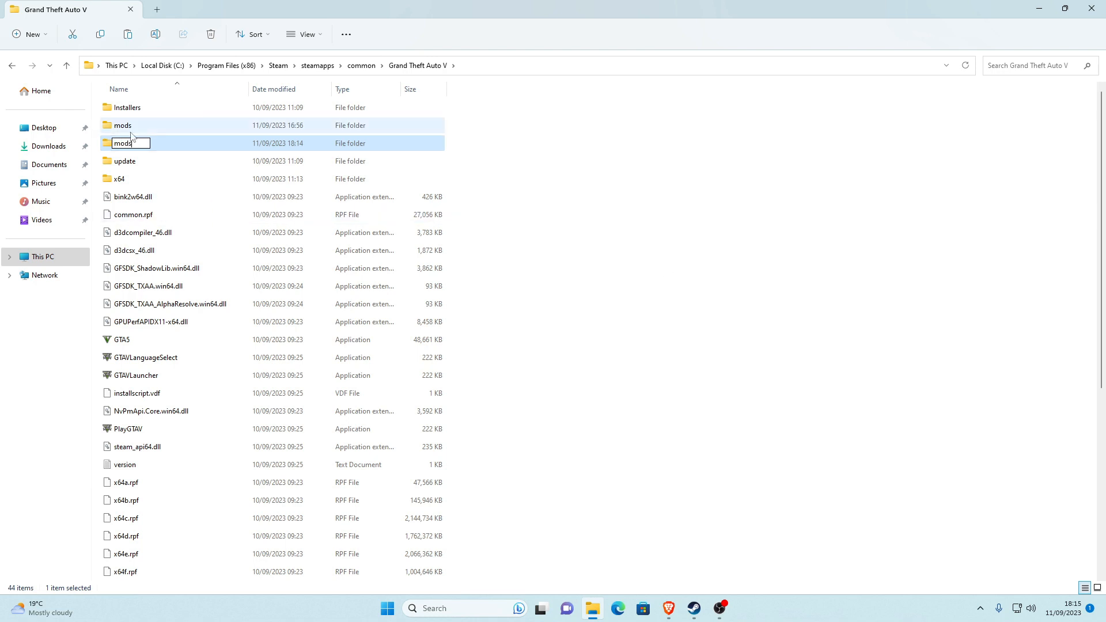
{"action": "key", "text": "BackSpace"}
{"action": "key", "text": "BackSpace"}
{"action": "key", "text": "BackSpace"}
{"action": "left_click", "coordinate": [555, 222]}
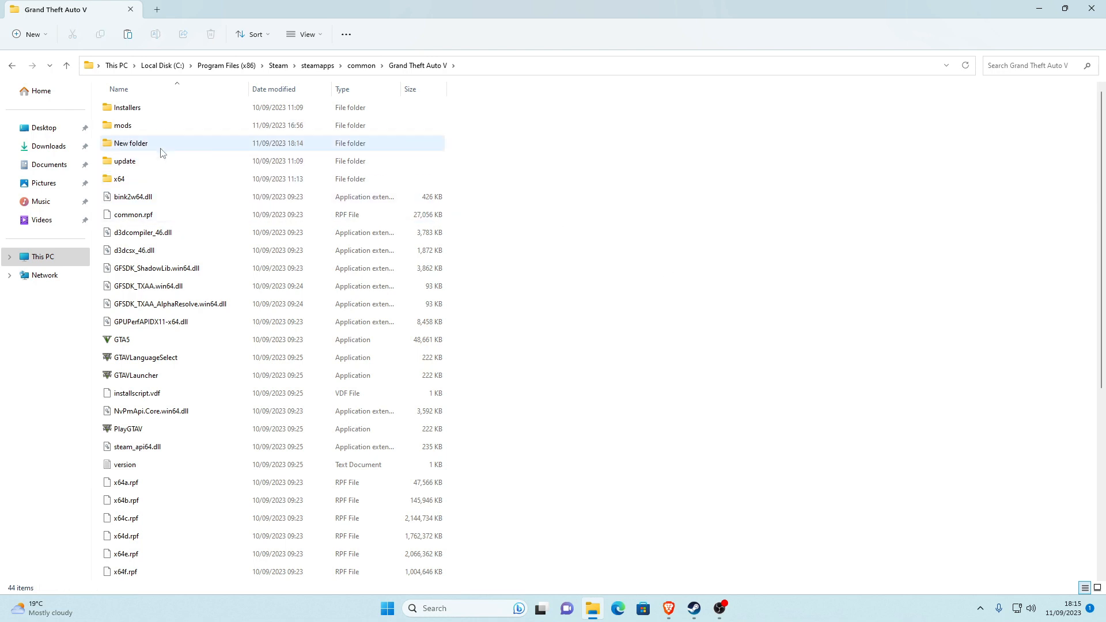
{"action": "right_click", "coordinate": [157, 147]}
{"action": "left_click", "coordinate": [259, 158]}
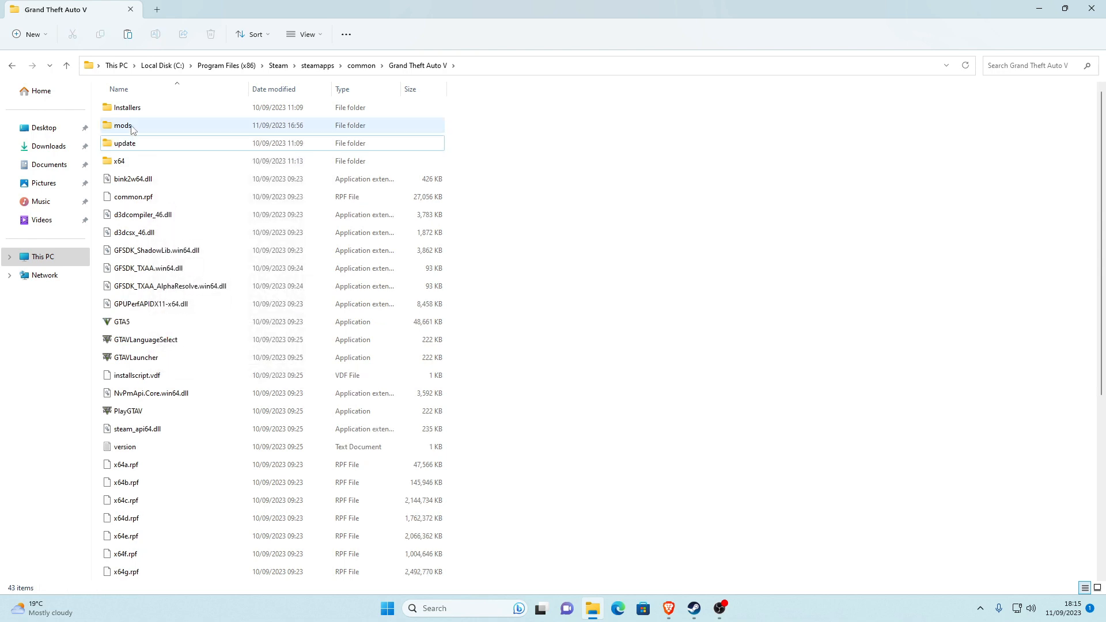
Step: Copy the update and x64 folders from the Grand Theft Auto V folder to the clipboard
{"action": "left_click", "coordinate": [143, 131]}
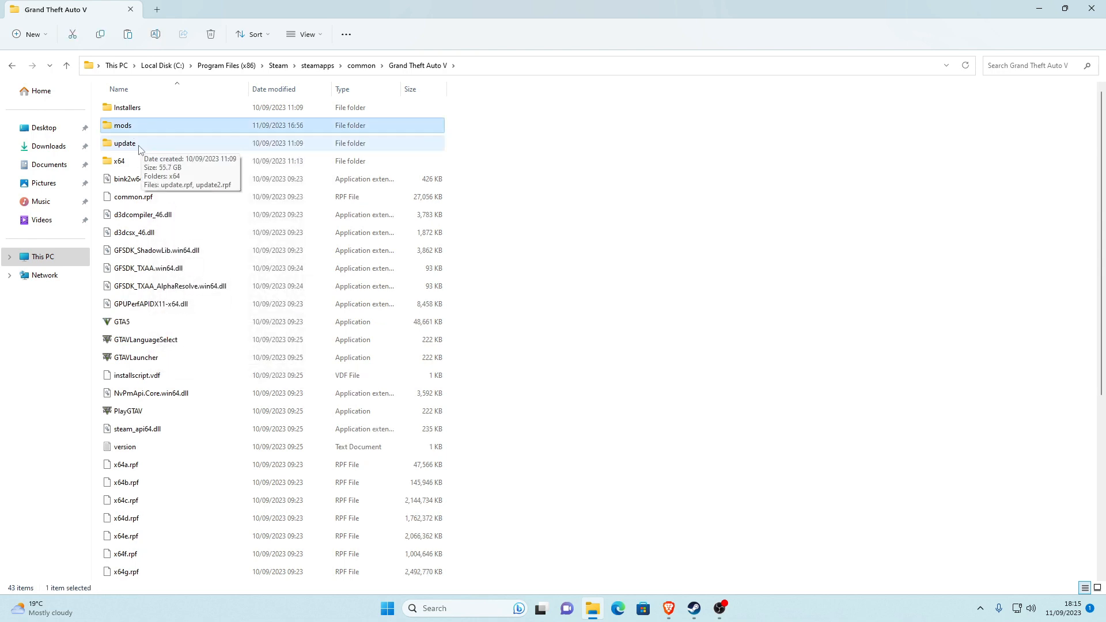
{"action": "left_click", "coordinate": [139, 149]}
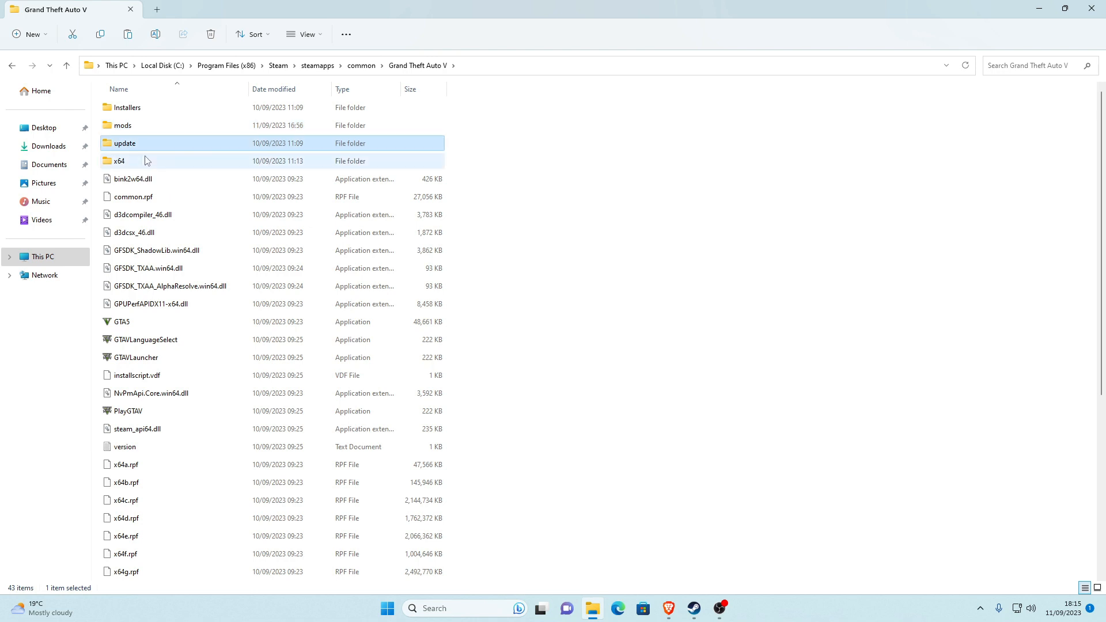
{"action": "left_click", "coordinate": [139, 163], "text": "ctrl"}
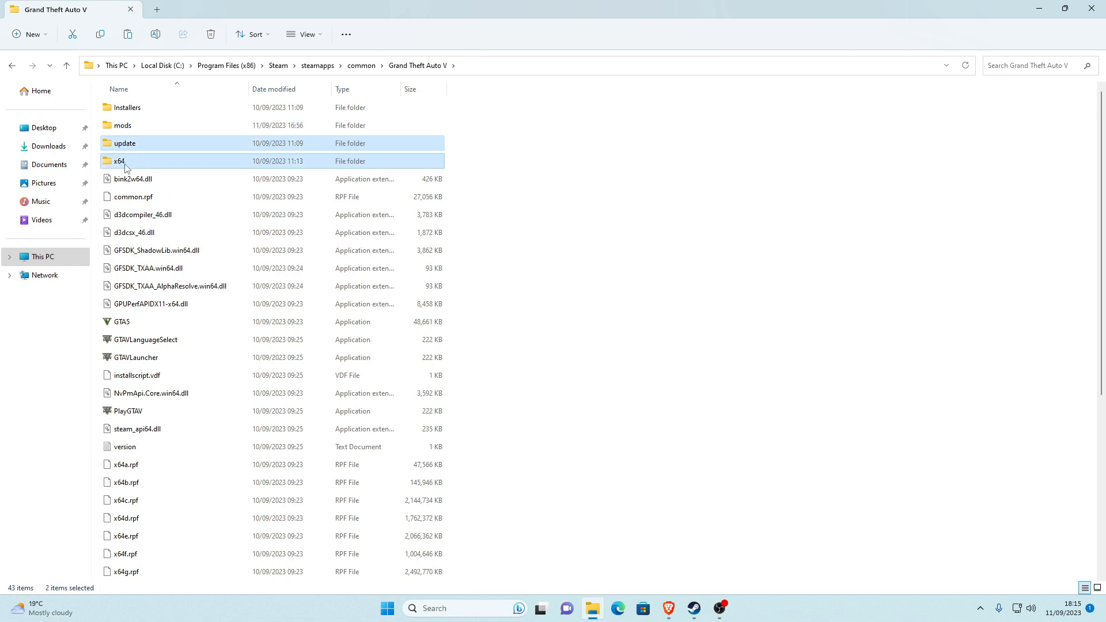
{"action": "right_click", "coordinate": [133, 166]}
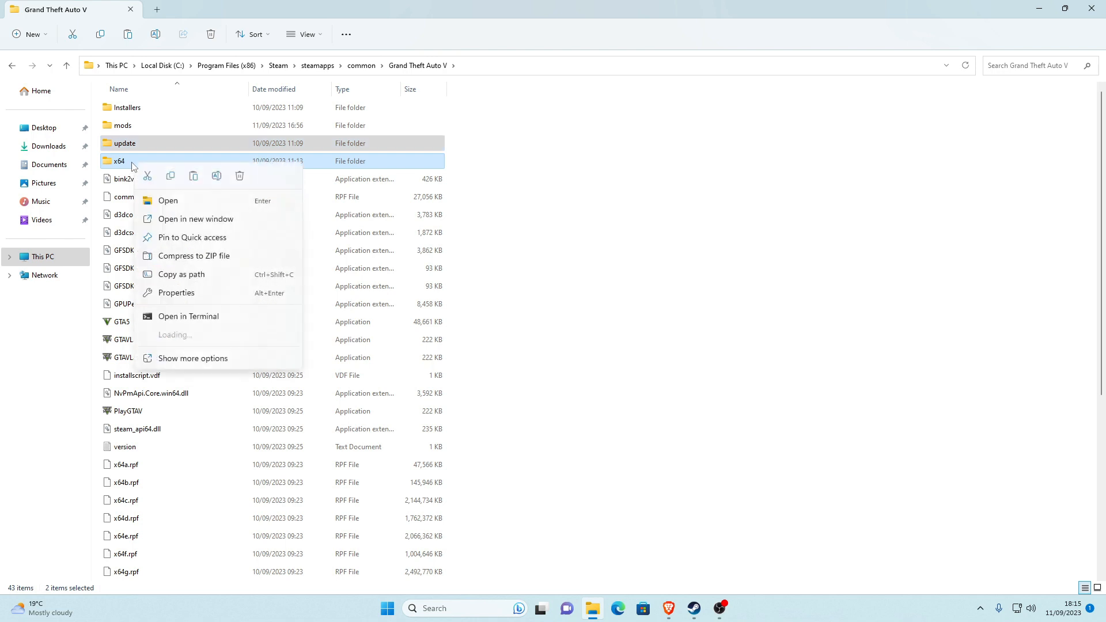
{"action": "left_click", "coordinate": [186, 359]}
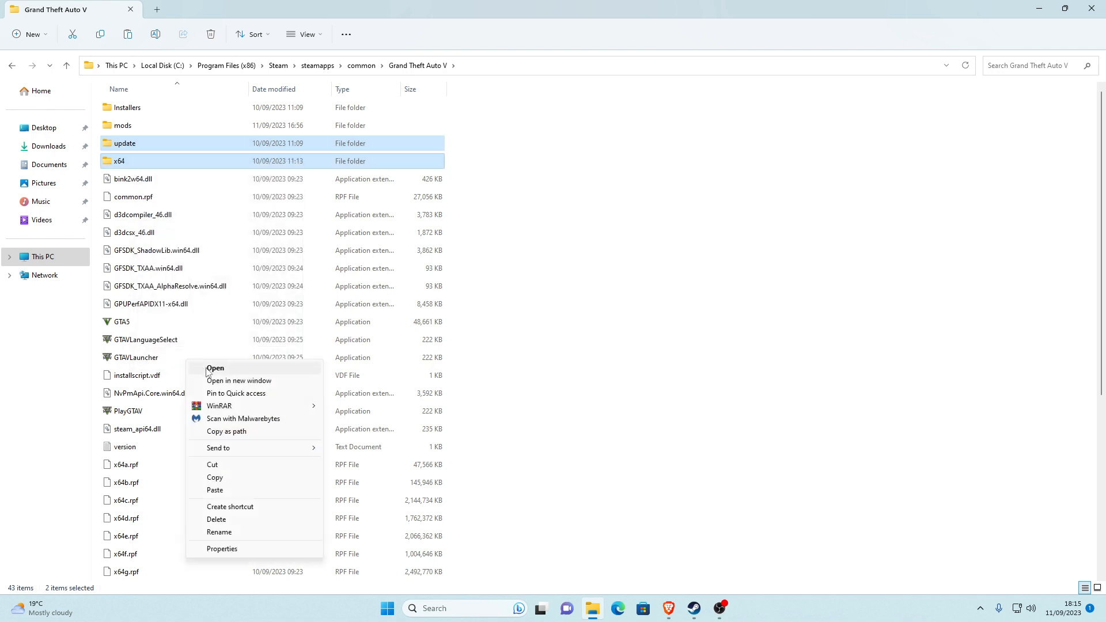
{"action": "left_click", "coordinate": [221, 477]}
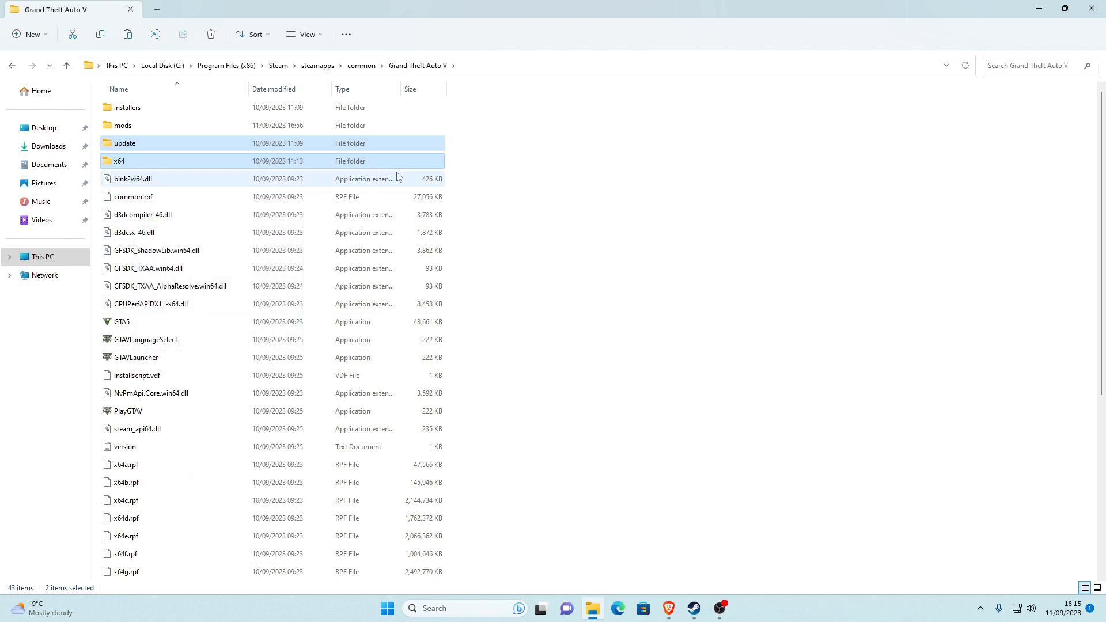
{"action": "left_click", "coordinate": [490, 187]}
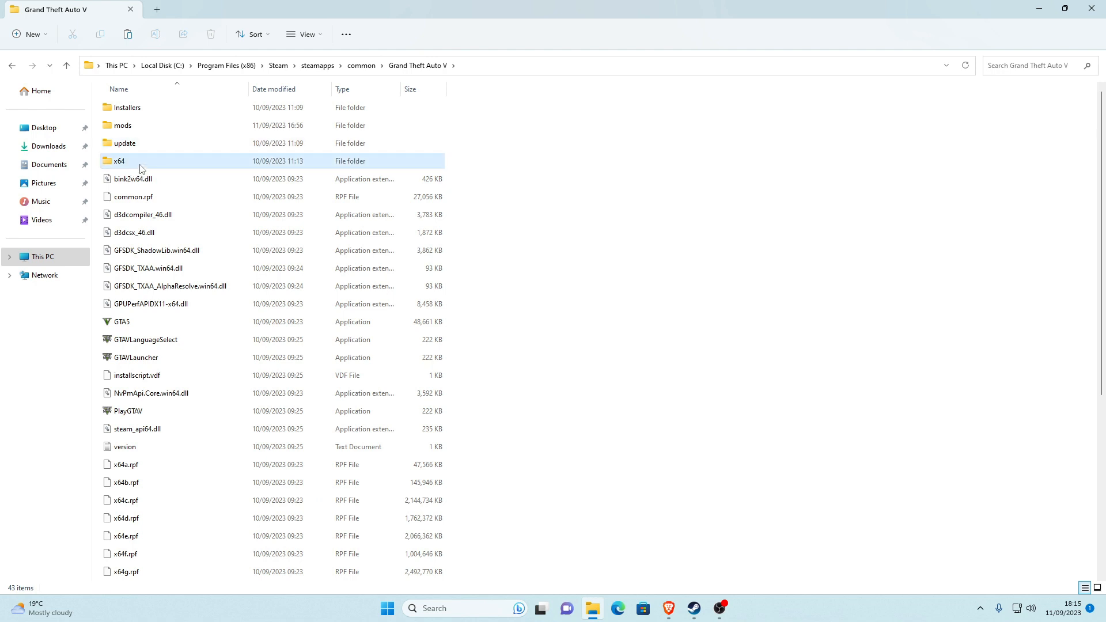
Step: Open the mods folder and bring up the Paste command for the copied update and x64 folders without running it
{"action": "double_click", "coordinate": [137, 130]}
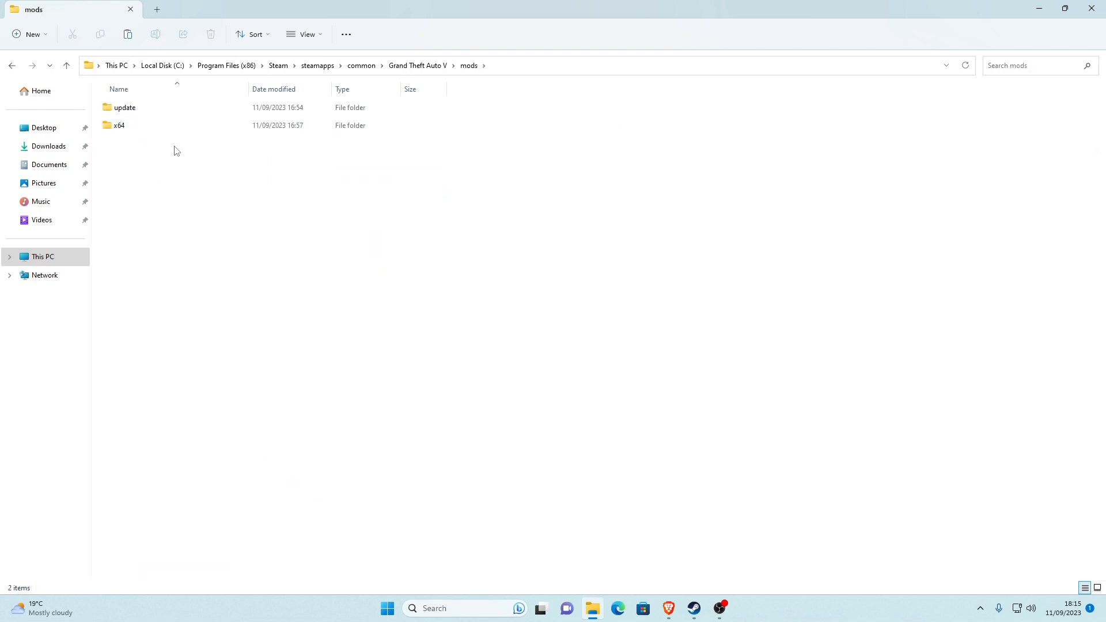
{"action": "right_click", "coordinate": [151, 183]}
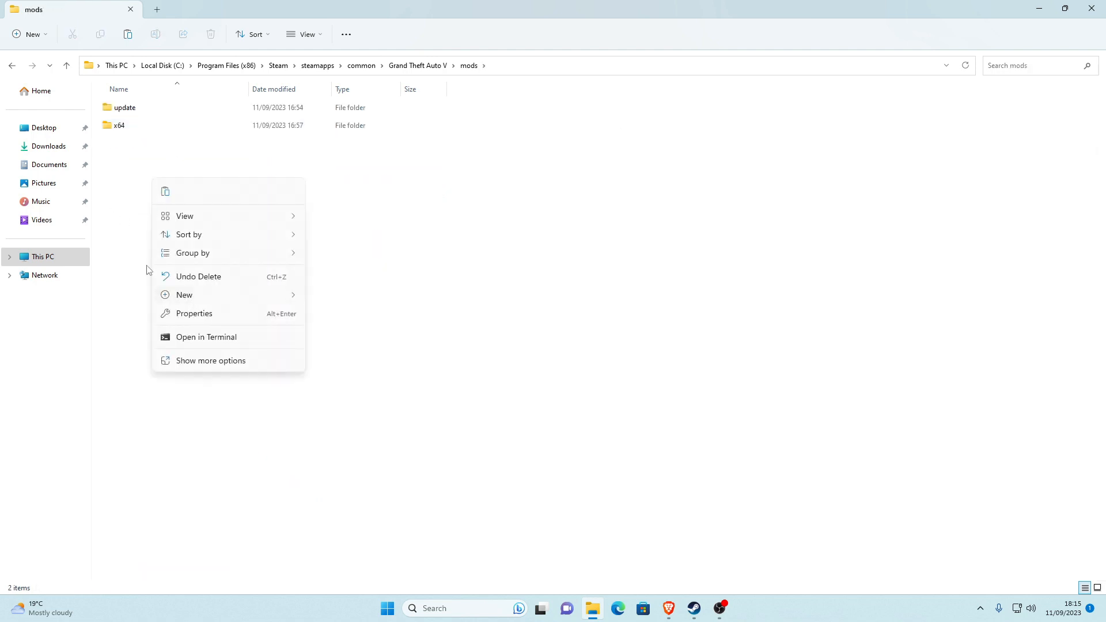
{"action": "left_click", "coordinate": [205, 361]}
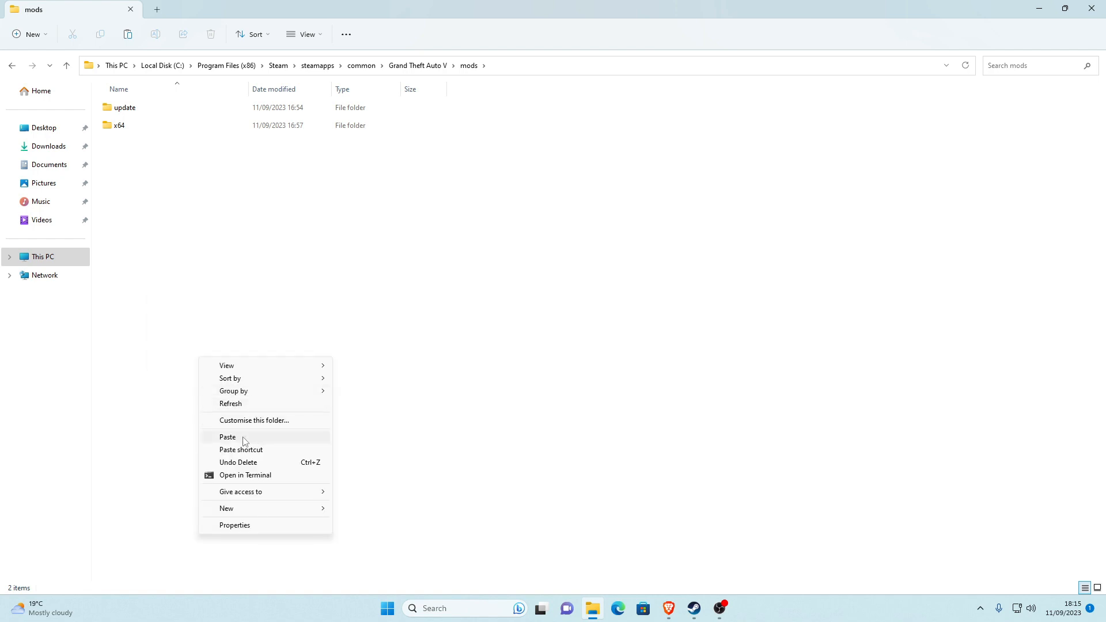
{"action": "left_click", "coordinate": [190, 274]}
{"action": "left_click", "coordinate": [150, 110]}
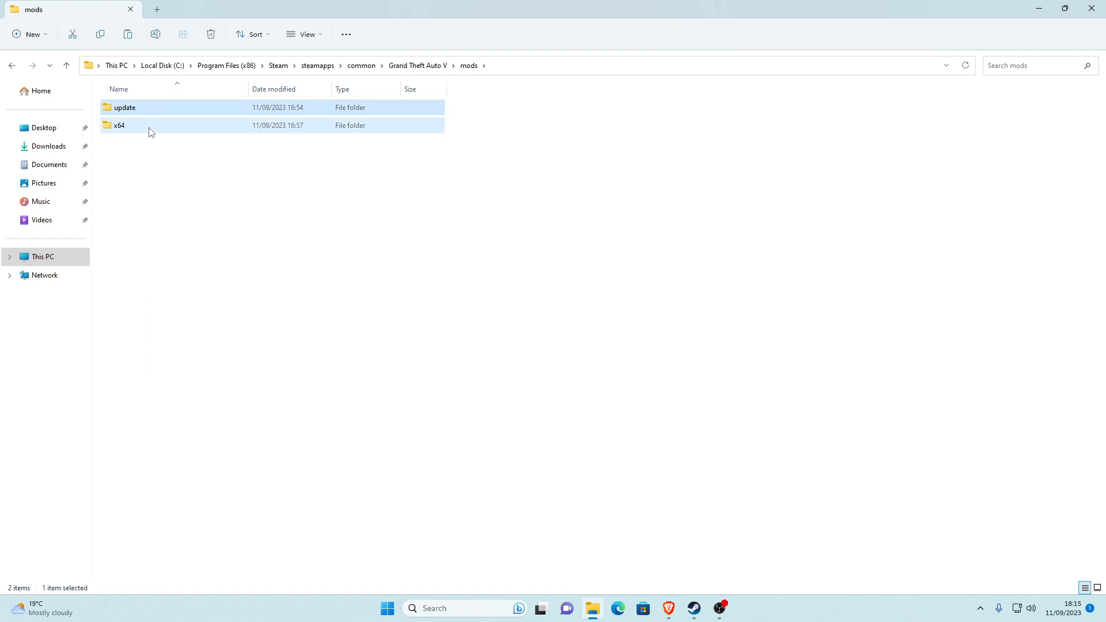
{"action": "left_click", "coordinate": [150, 132]}
{"action": "left_click", "coordinate": [152, 149]}
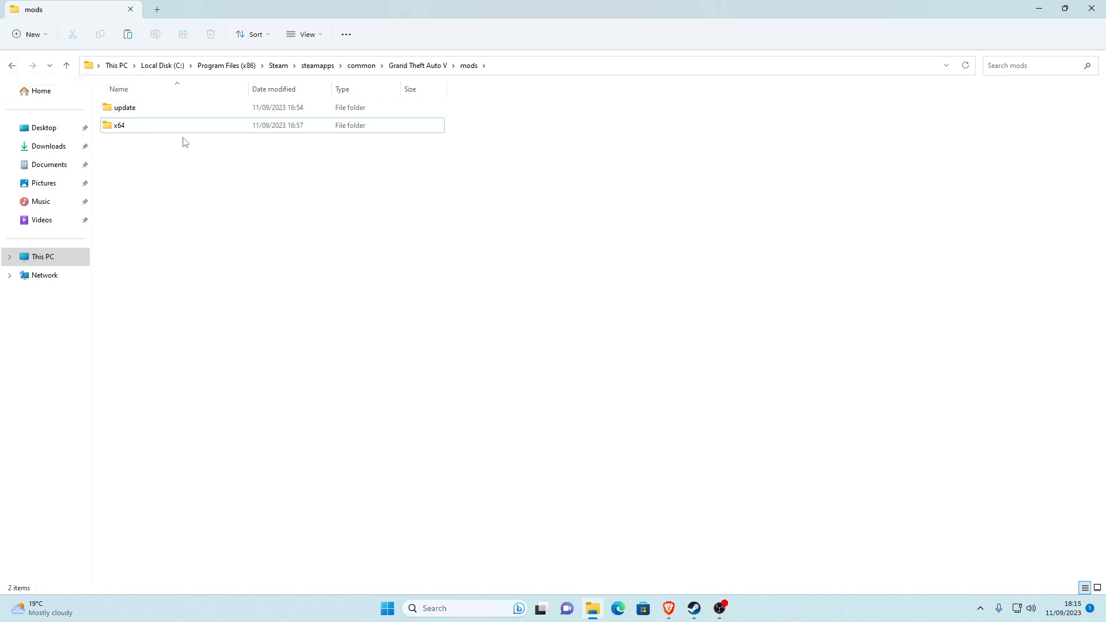
Step: Go back to the Grand Theft Auto V folder and snap its window to the left half of the screen
{"action": "left_click", "coordinate": [12, 65]}
{"action": "left_click", "coordinate": [604, 239]}
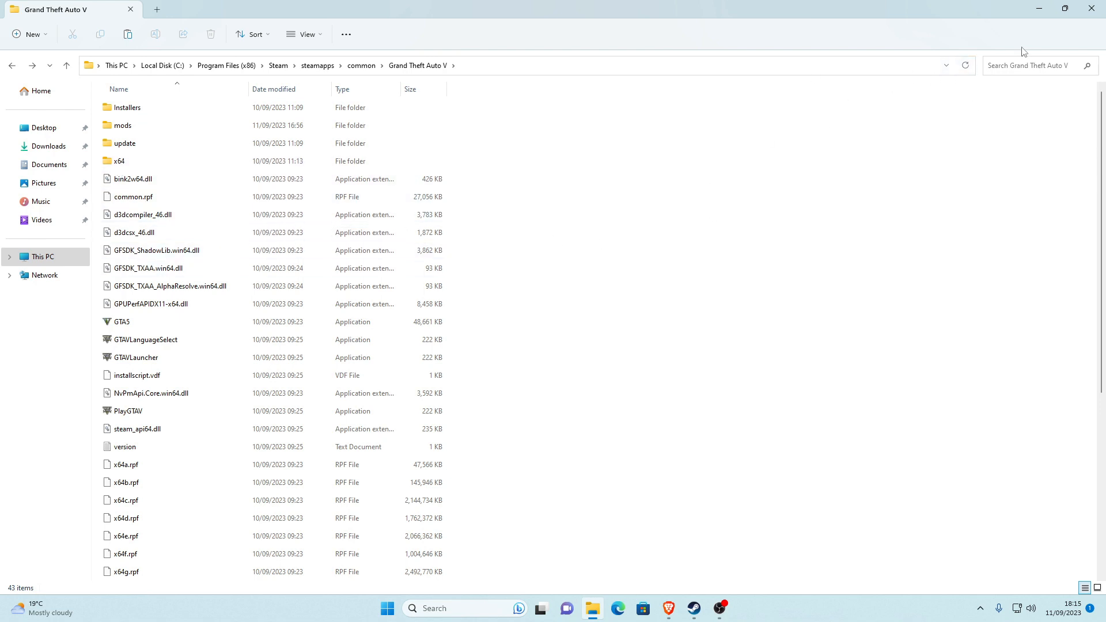
{"action": "left_click_drag", "start_coordinate": [985, 11], "coordinate": [389, 0]}
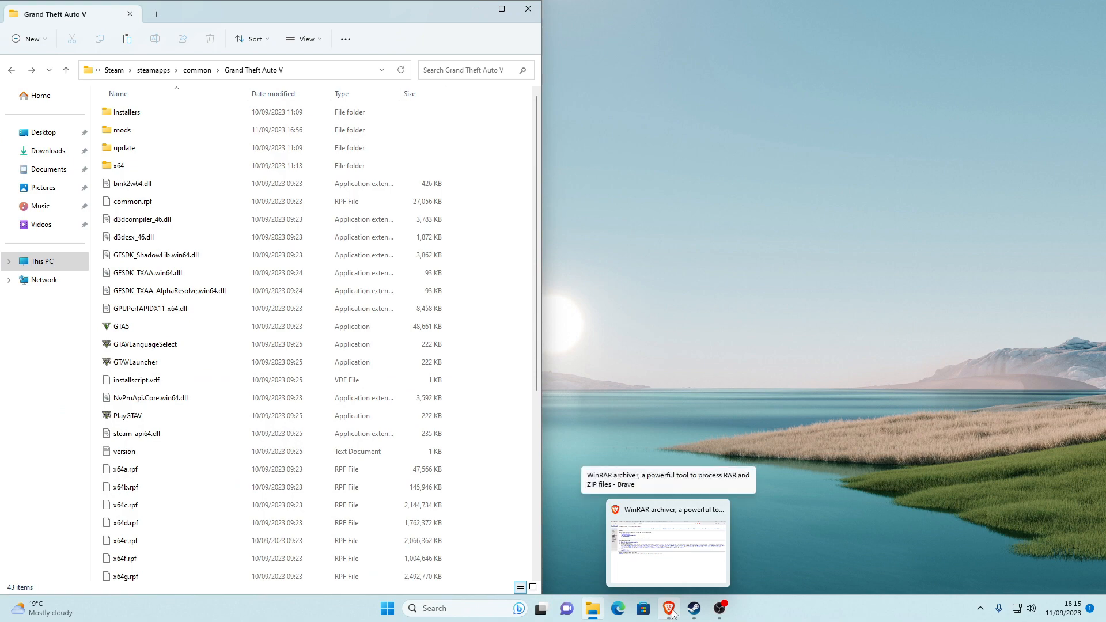
Step: Switch to Brave, close the WinRAR page, and download ScriptHookV_1.0.2944.0 from the Script Hook V page into Downloads
{"action": "left_click", "coordinate": [663, 544]}
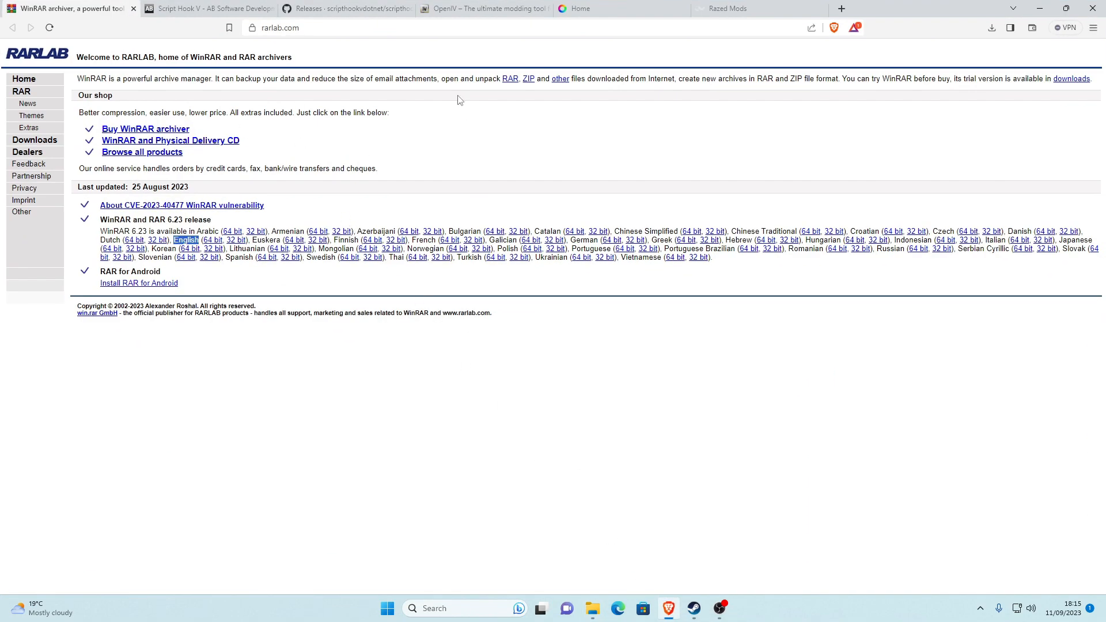
{"action": "left_click", "coordinate": [134, 8]}
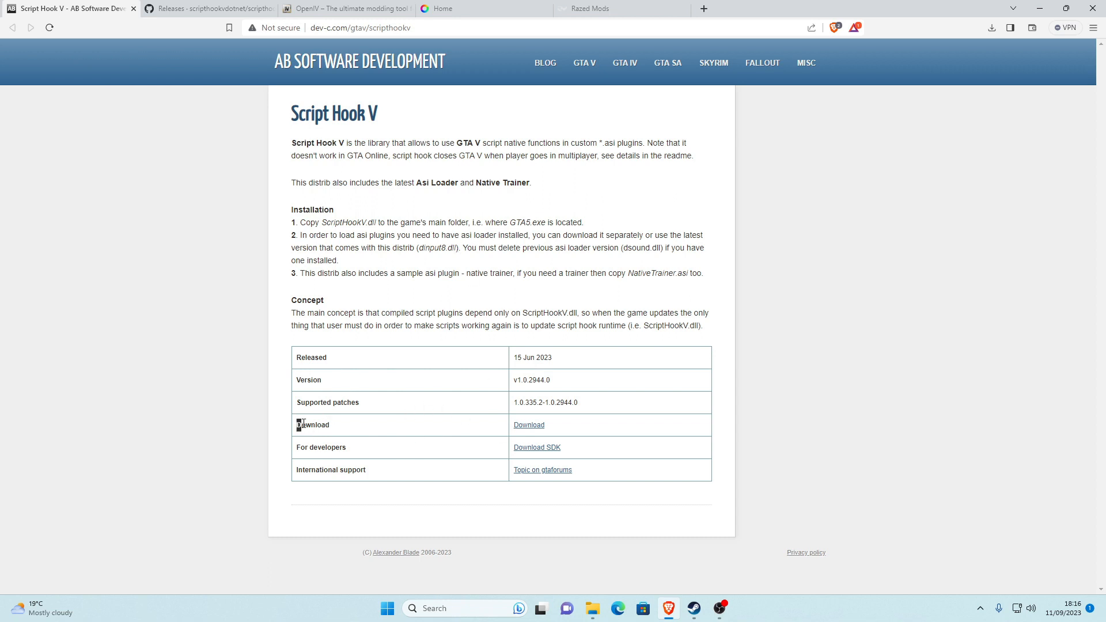
{"action": "left_click_drag", "start_coordinate": [298, 425], "coordinate": [341, 424]}
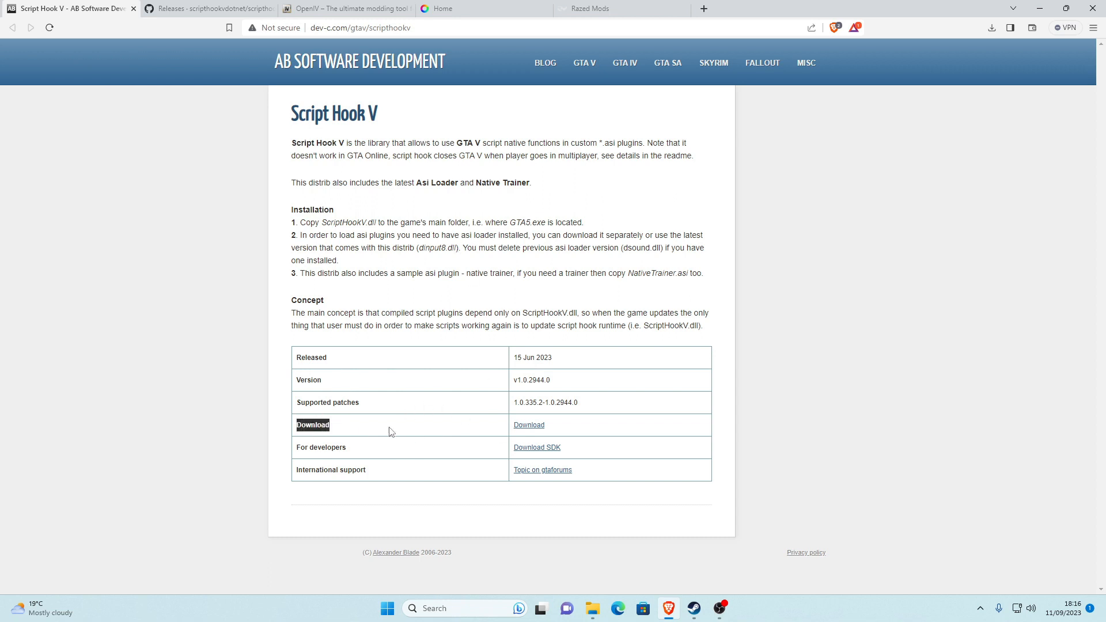
{"action": "left_click", "coordinate": [529, 427]}
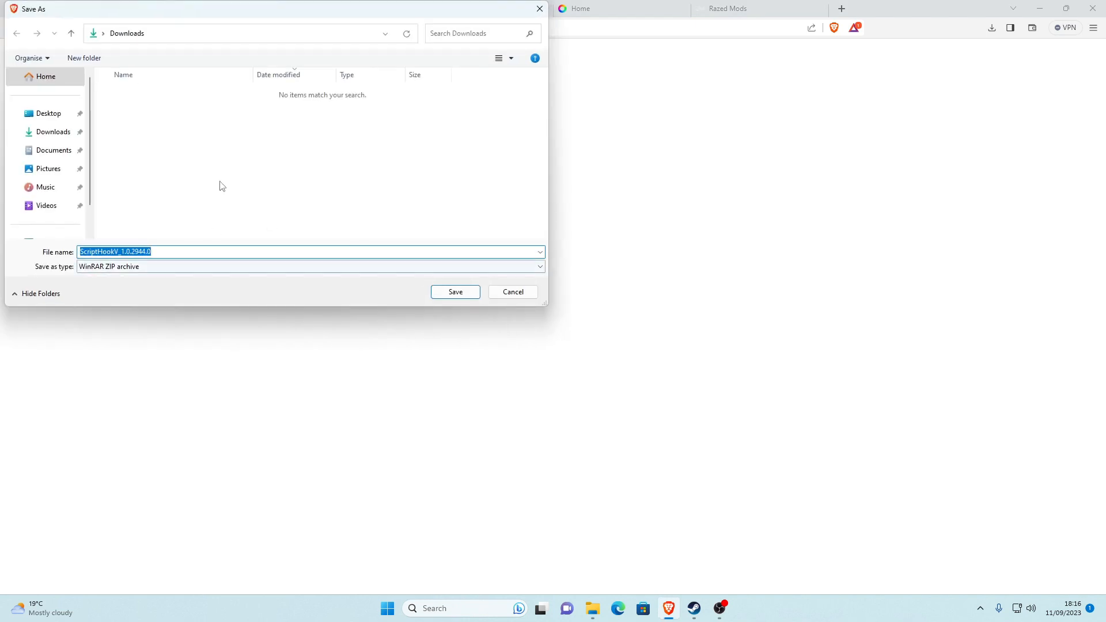
{"action": "left_click", "coordinate": [464, 295]}
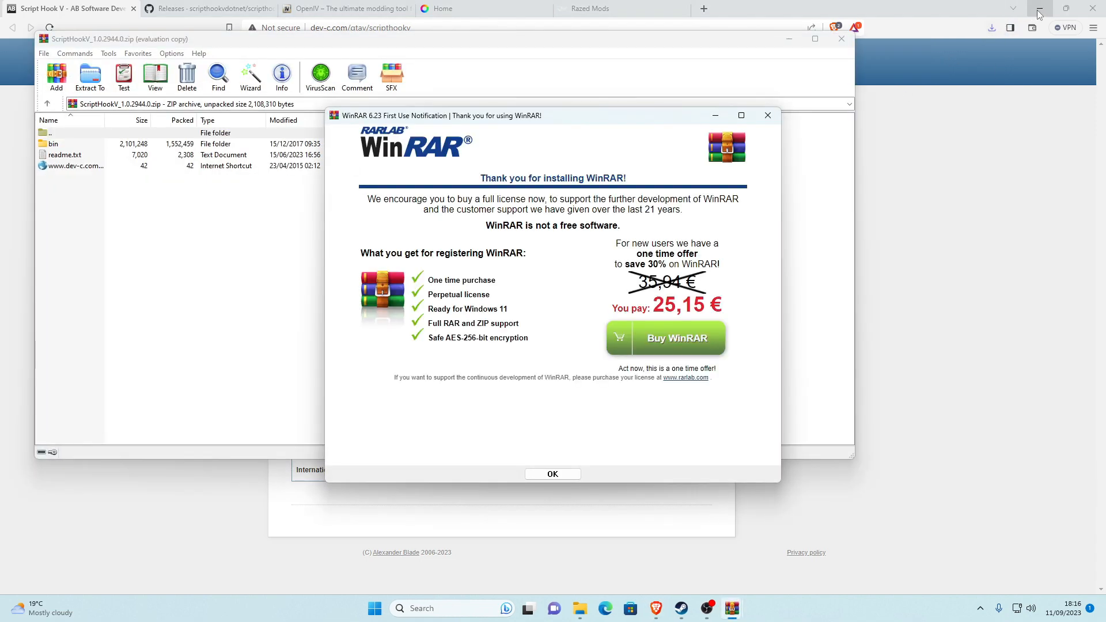
Step: Minimize the browser, dismiss WinRAR's first-use notice, and fit the ScriptHookV archive window beside the Grand Theft Auto V folder
{"action": "left_click", "coordinate": [1040, 12]}
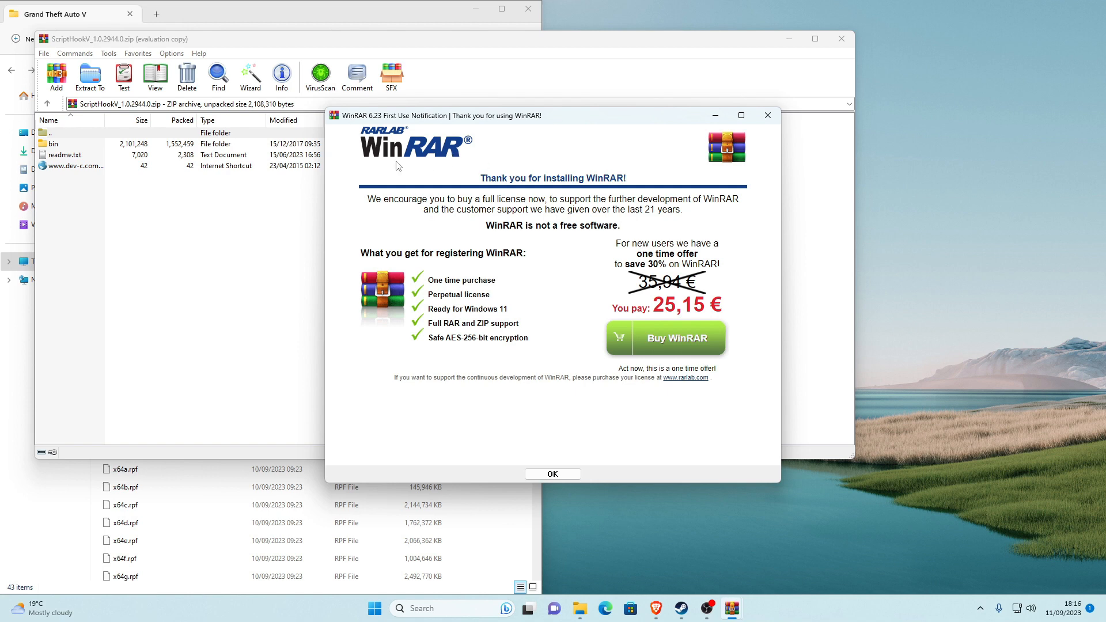
{"action": "left_click", "coordinate": [768, 117]}
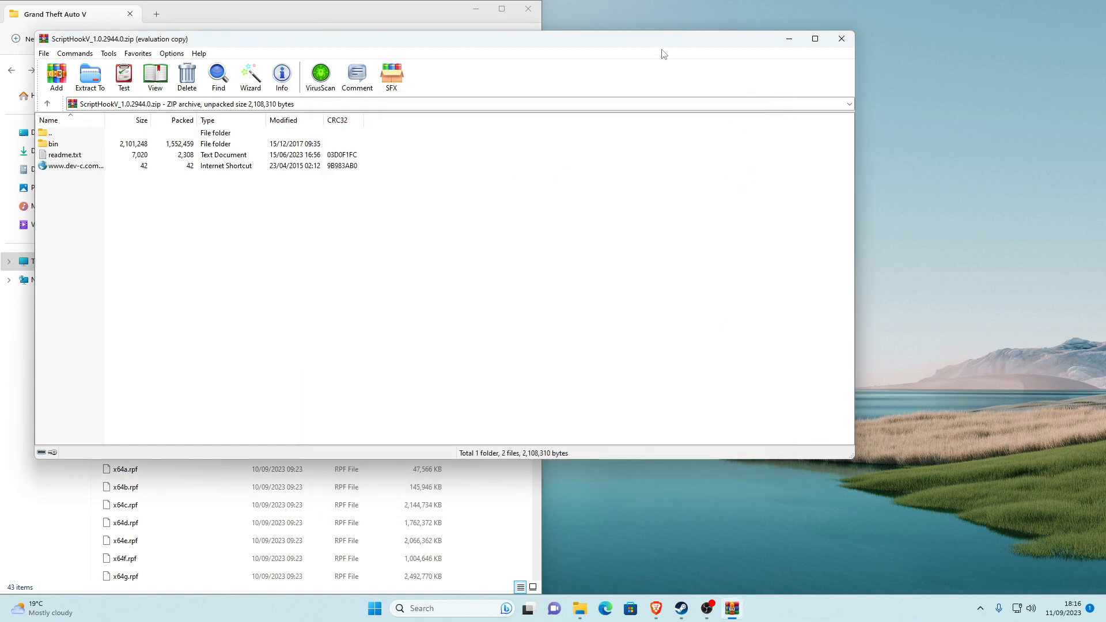
{"action": "left_click_drag", "start_coordinate": [710, 39], "coordinate": [710, 72]}
{"action": "left_click_drag", "start_coordinate": [34, 245], "coordinate": [474, 245]}
{"action": "left_click_drag", "start_coordinate": [641, 76], "coordinate": [726, 3]}
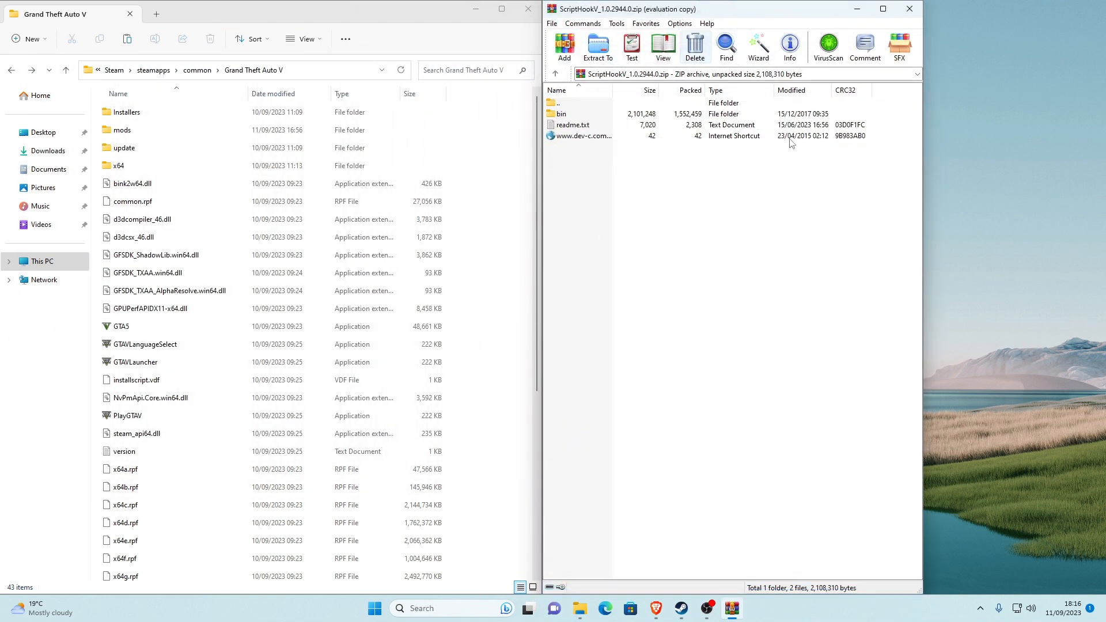
{"action": "left_click_drag", "start_coordinate": [923, 153], "coordinate": [1103, 153]}
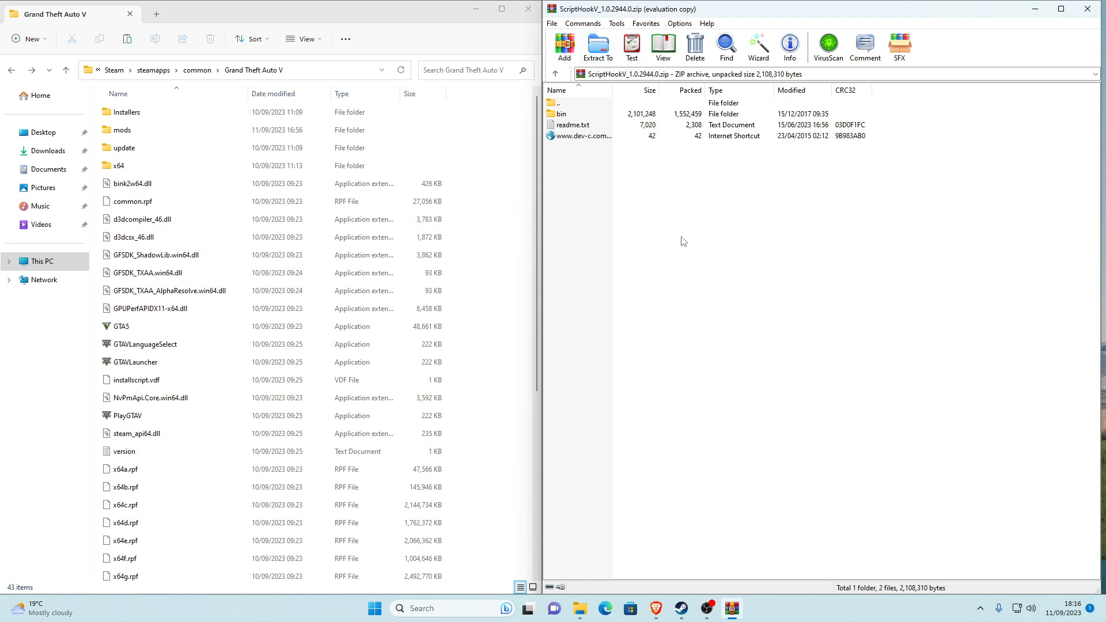
Step: Look over the top-level items of the ScriptHookV archive and open its bin folder
{"action": "left_click", "coordinate": [585, 115]}
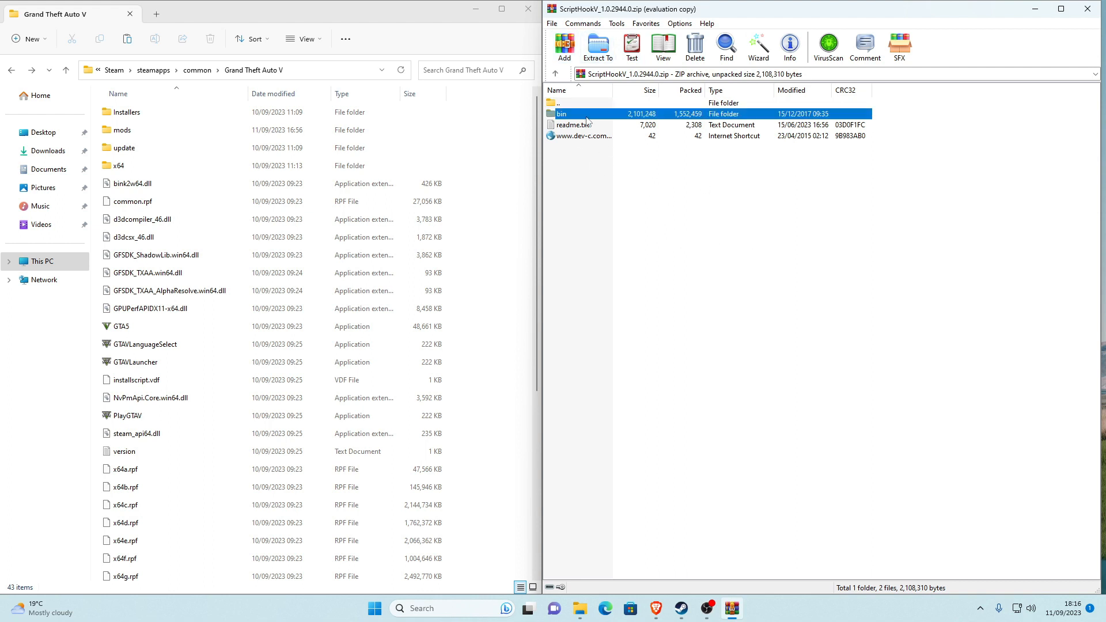
{"action": "left_click", "coordinate": [585, 125]}
{"action": "left_click", "coordinate": [591, 138]}
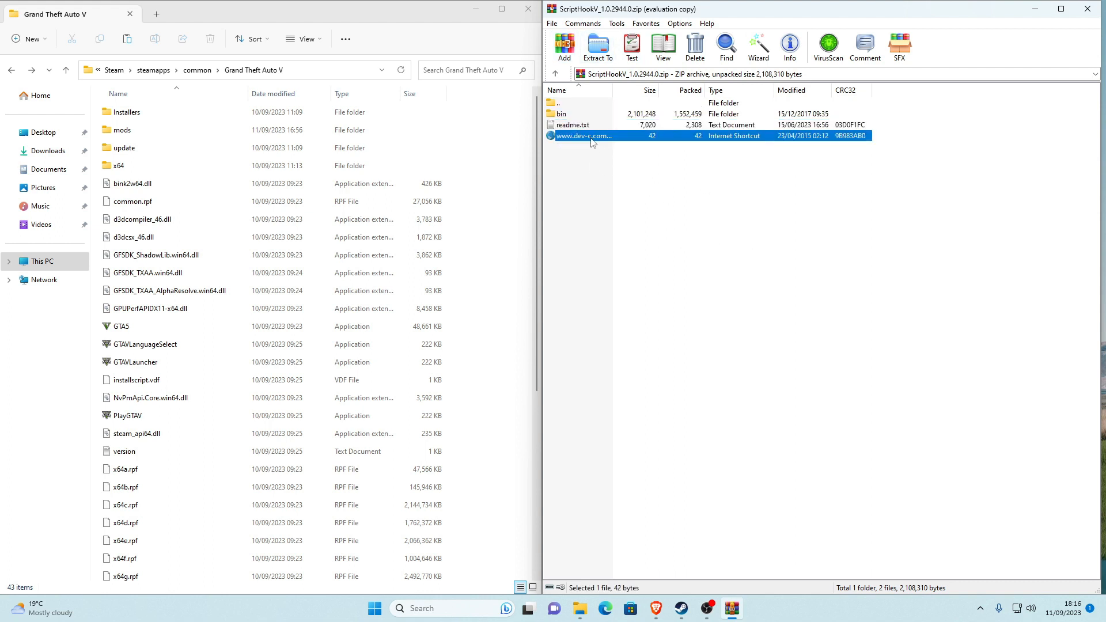
{"action": "left_click", "coordinate": [604, 163]}
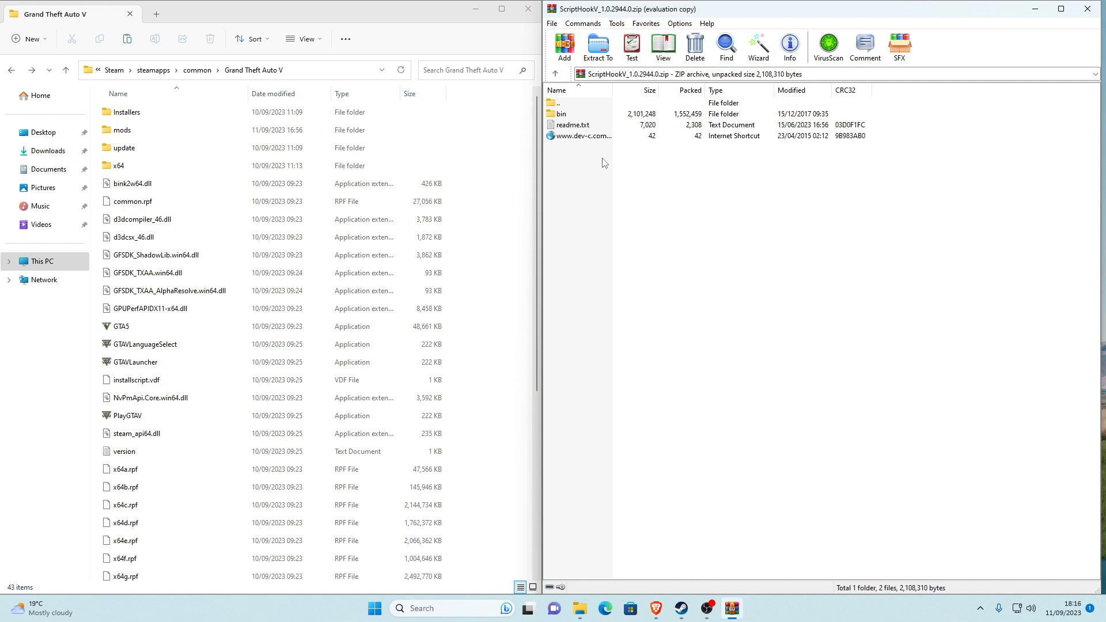
{"action": "left_click", "coordinate": [580, 129]}
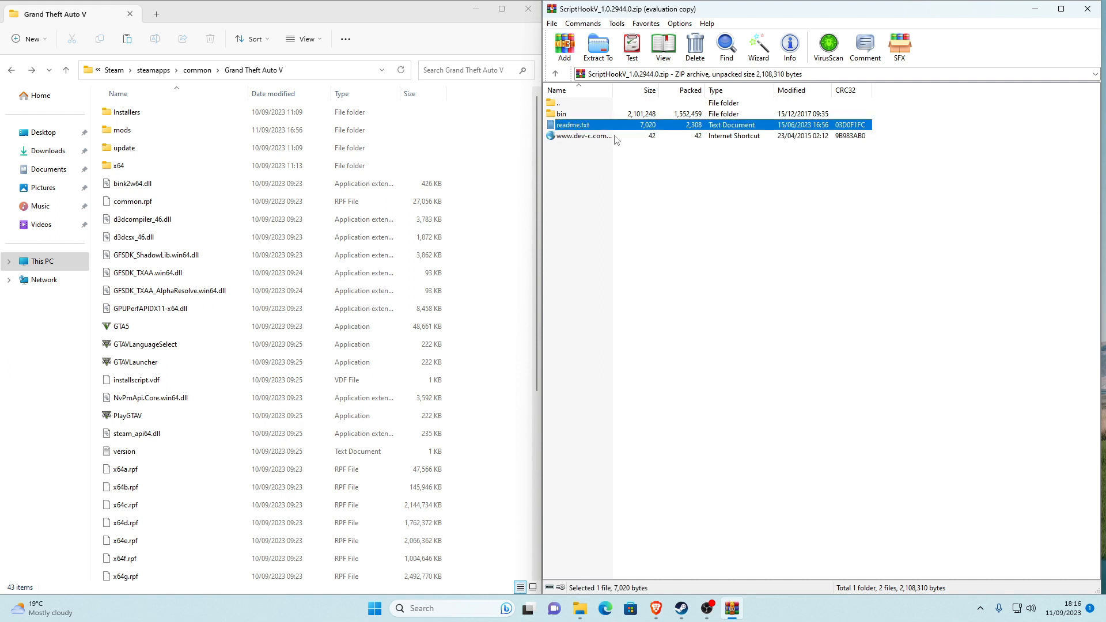
{"action": "left_click", "coordinate": [574, 115]}
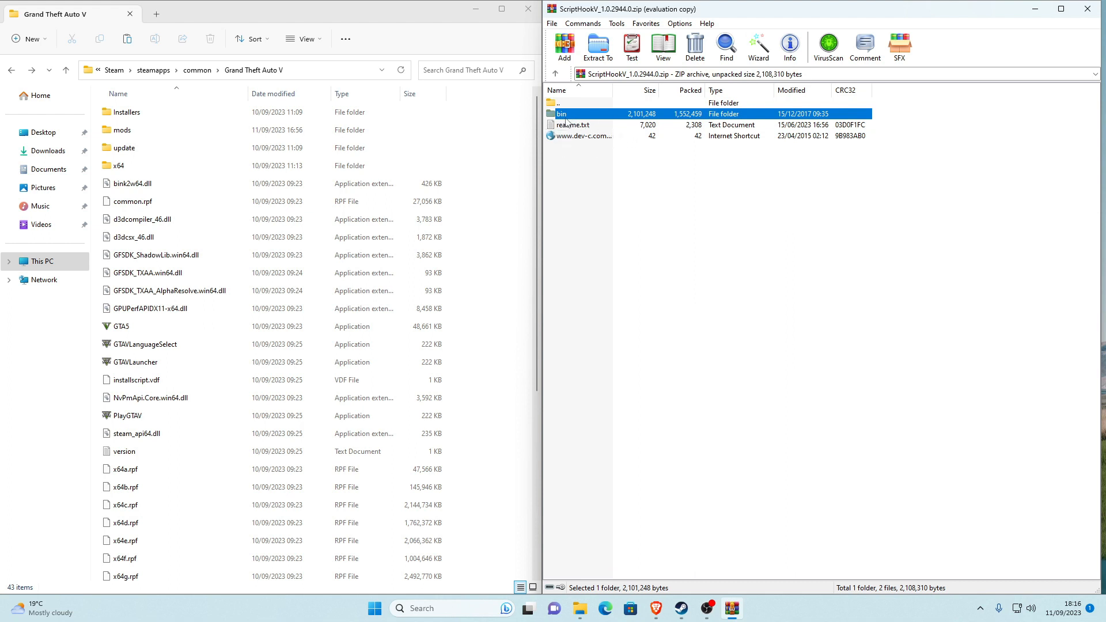
{"action": "double_click", "coordinate": [566, 119]}
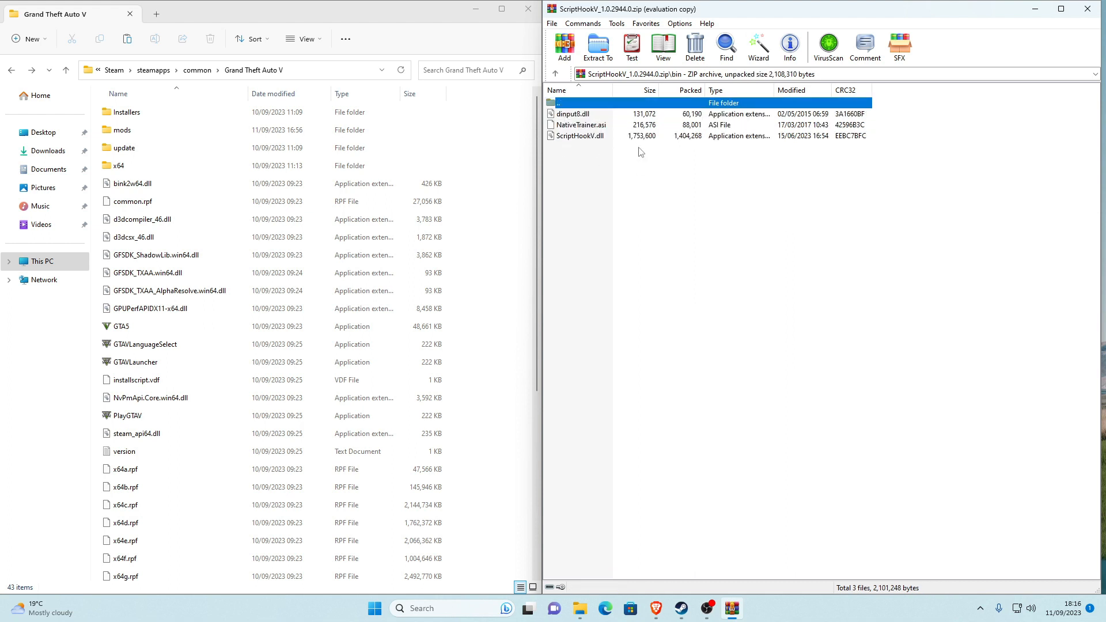
Step: Examine the dinput8.dll, NativeTrainer.asi and ScriptHookV.dll files in the archive's bin folder
{"action": "left_click", "coordinate": [598, 162]}
{"action": "left_click", "coordinate": [583, 114]}
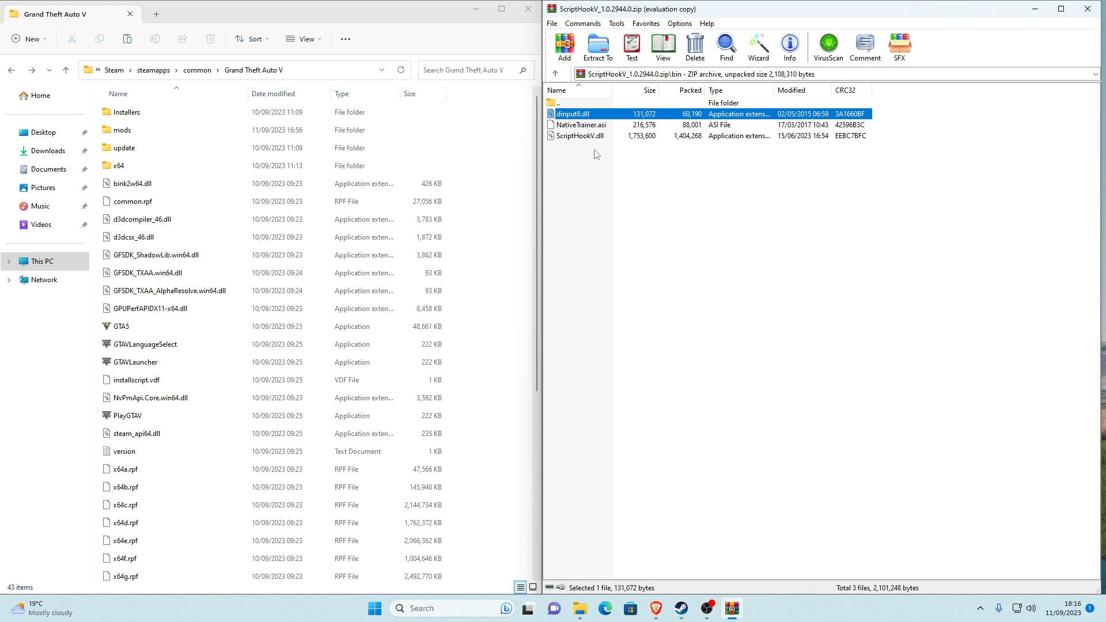
{"action": "left_click", "coordinate": [607, 126]}
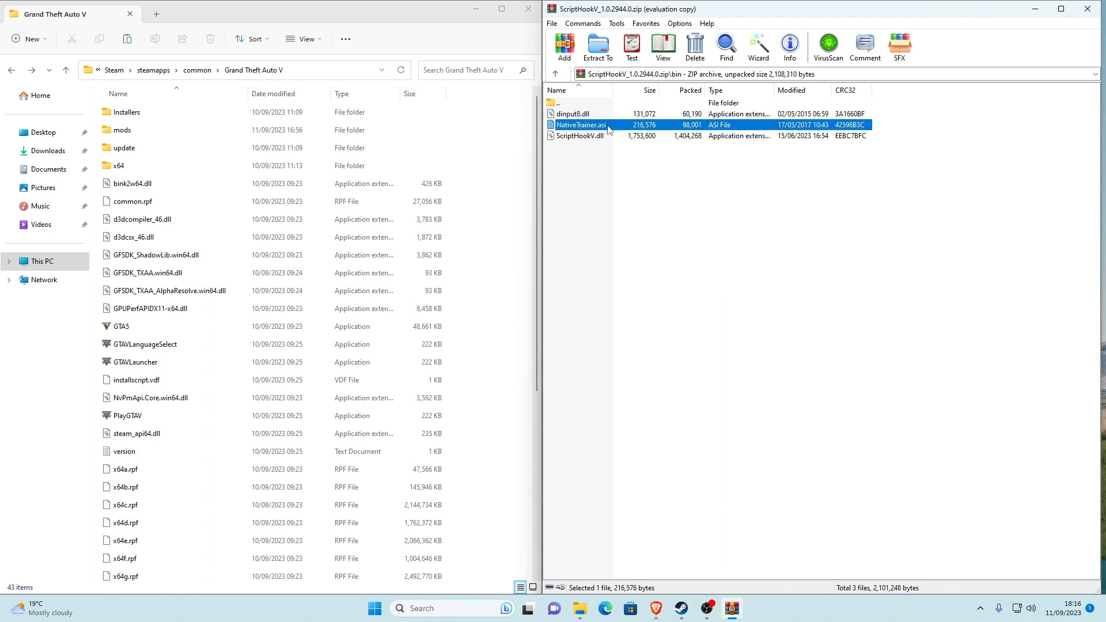
{"action": "left_click", "coordinate": [614, 137]}
{"action": "left_click", "coordinate": [621, 159]}
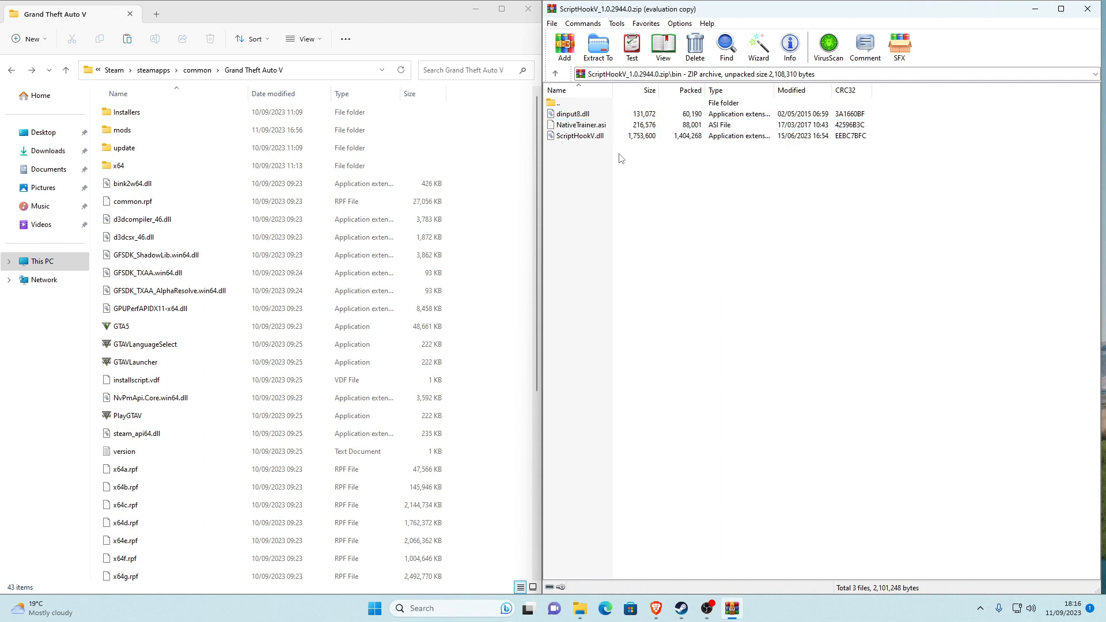
{"action": "left_click", "coordinate": [594, 130]}
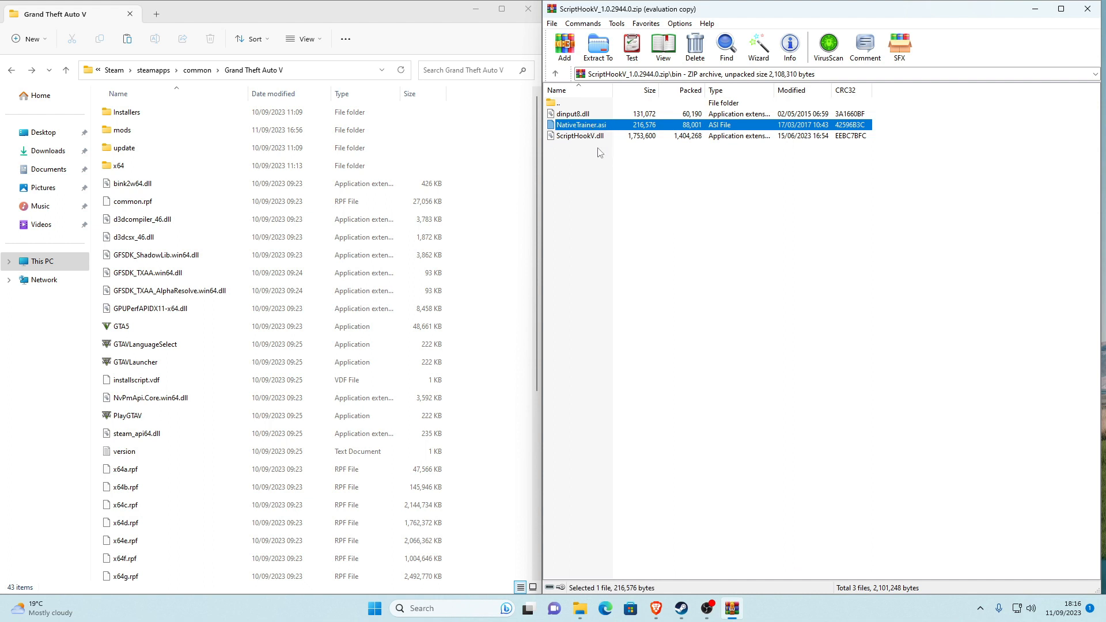
{"action": "left_click", "coordinate": [583, 152]}
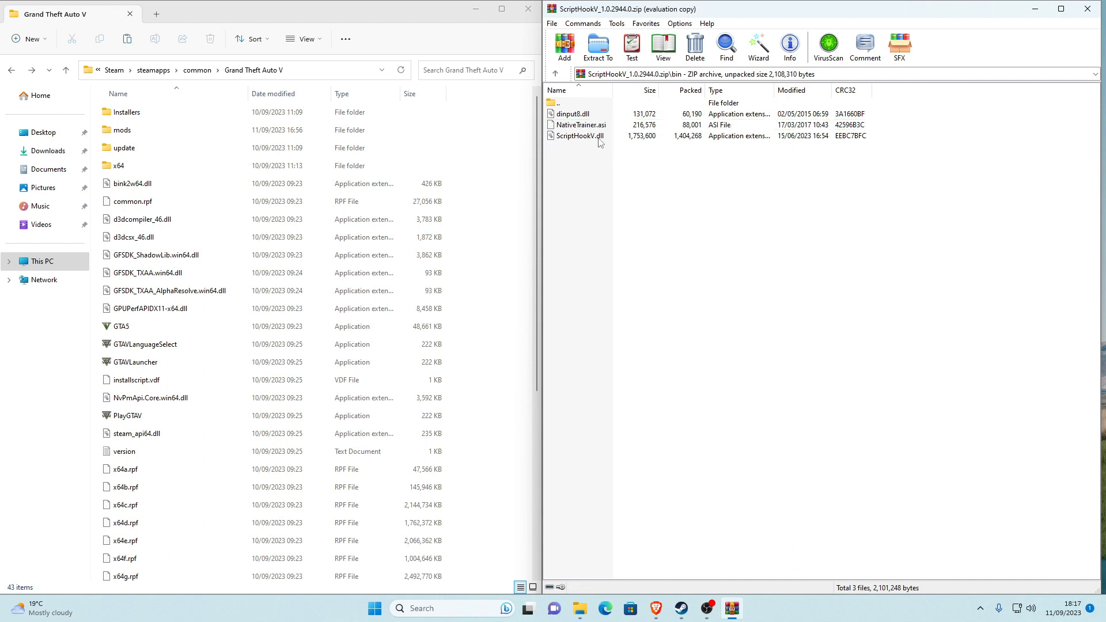
Step: Extract dinput8.dll and ScriptHookV.dll from the archive into the Grand Theft Auto V folder, and close the archive
{"action": "left_click", "coordinate": [580, 138]}
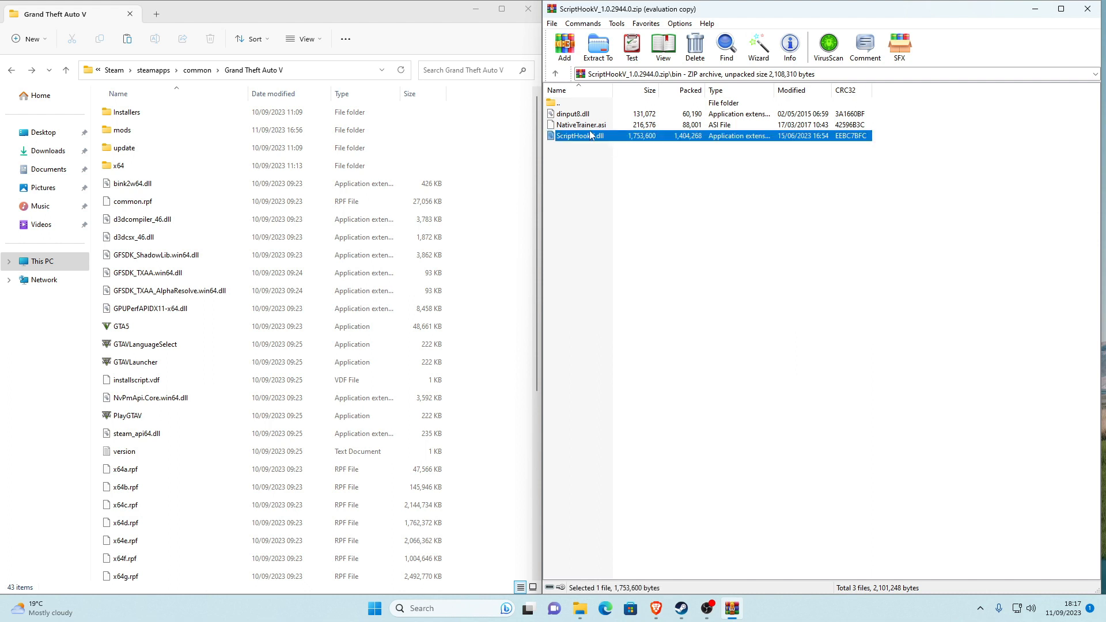
{"action": "left_click", "coordinate": [571, 114], "text": "ctrl"}
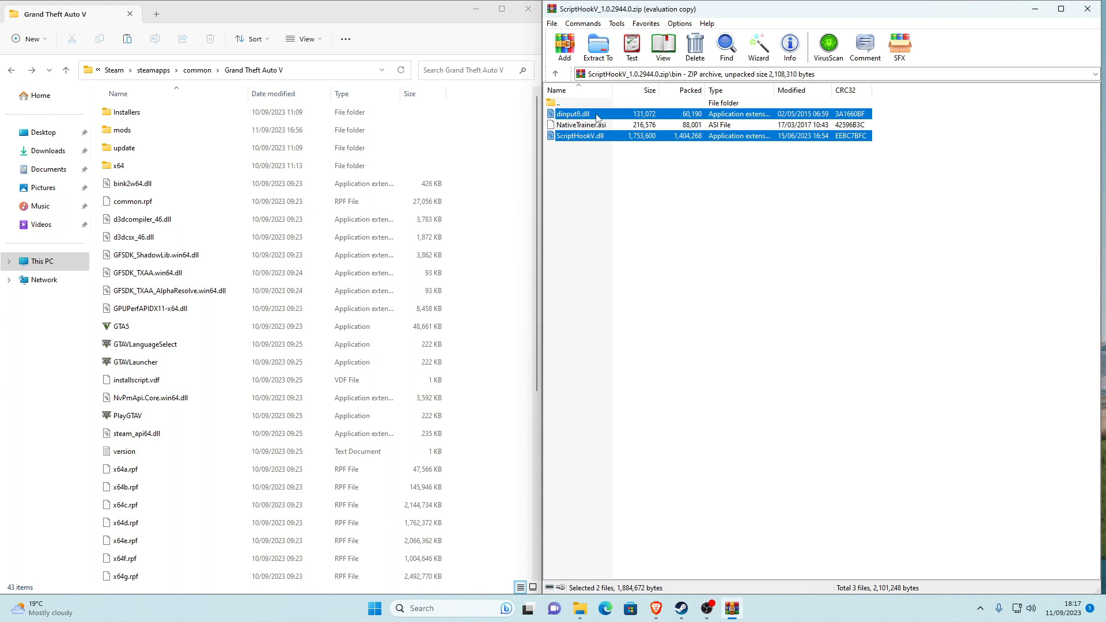
{"action": "left_click_drag", "start_coordinate": [592, 112], "coordinate": [496, 185]}
{"action": "left_click", "coordinate": [501, 240]}
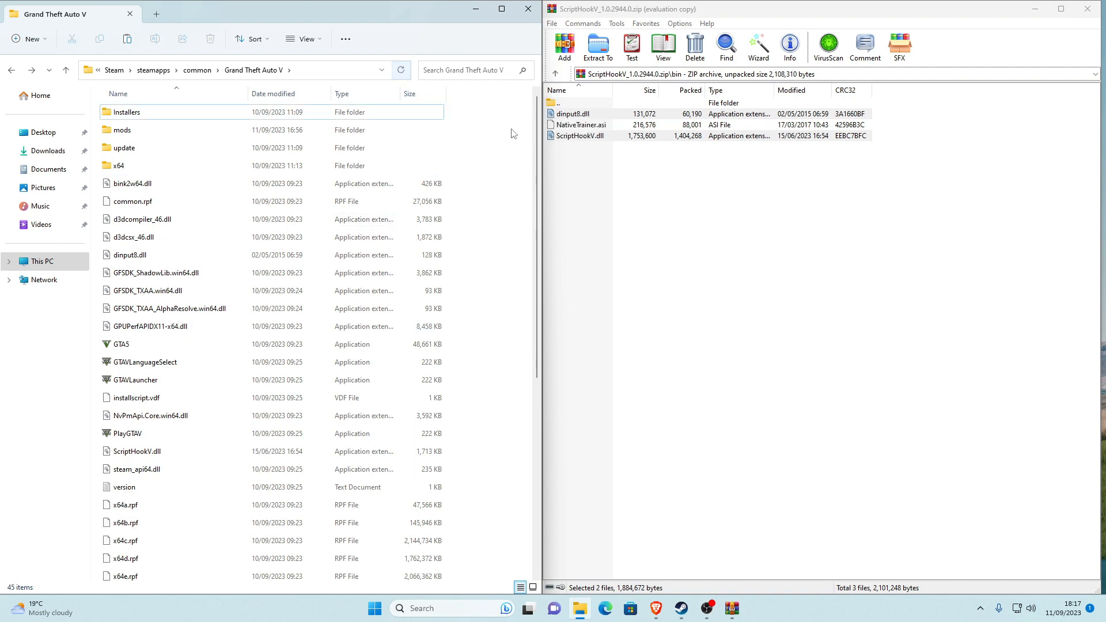
{"action": "left_click", "coordinate": [977, 150]}
{"action": "left_click", "coordinate": [1088, 8]}
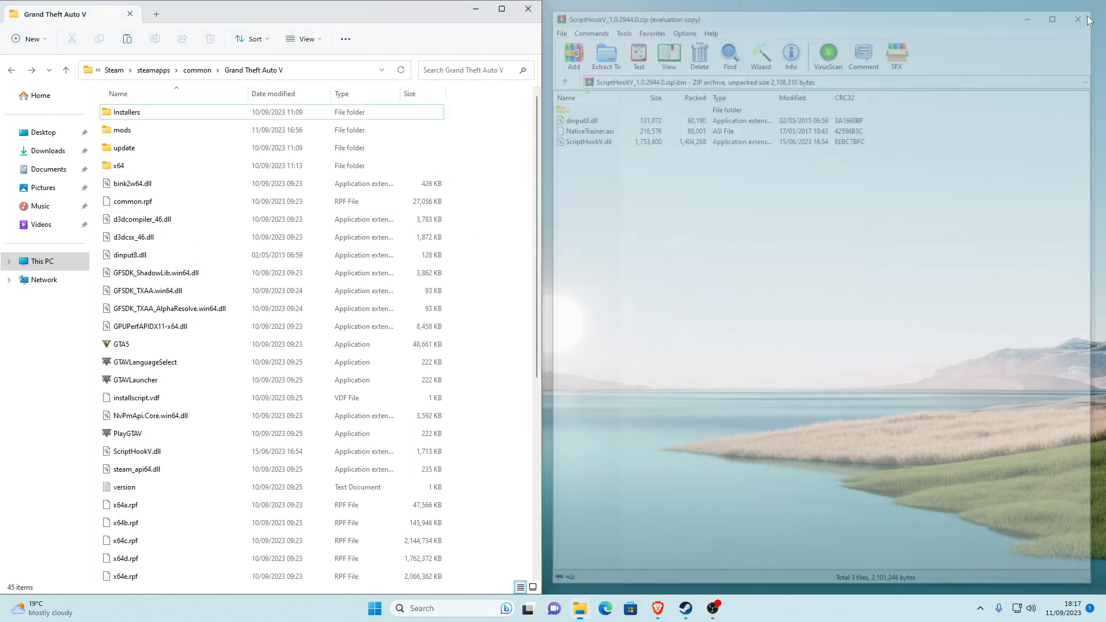
Step: Switch to Brave, close the Script Hook V page, and download ScriptHookVDotNet.zip from the v3.6.0 release assets into Downloads
{"action": "left_click", "coordinate": [668, 609]}
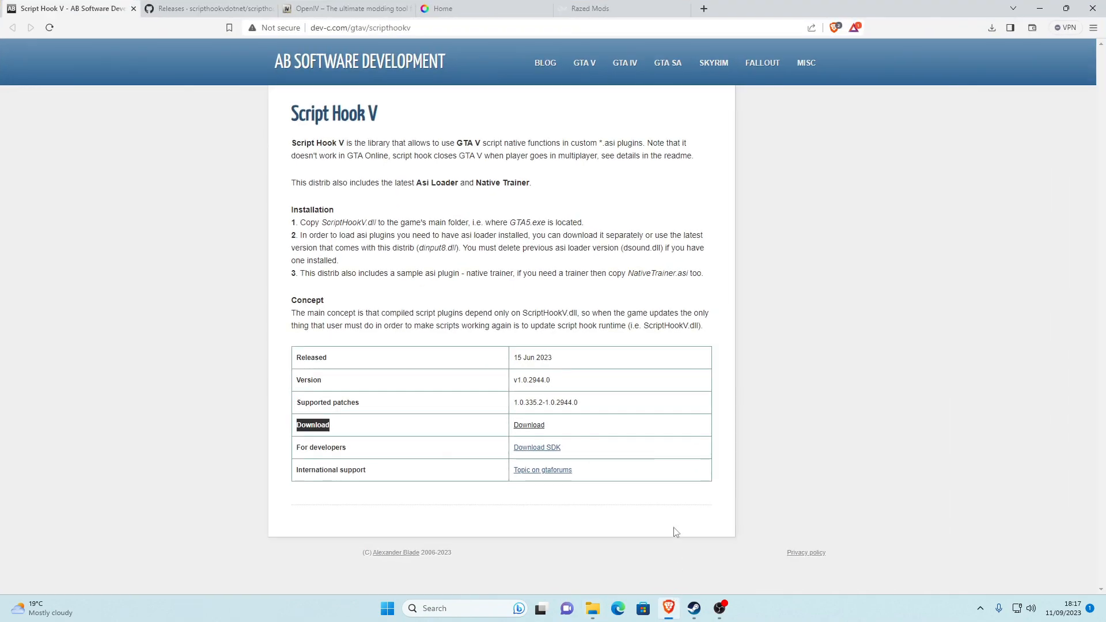
{"action": "left_click", "coordinate": [133, 8]}
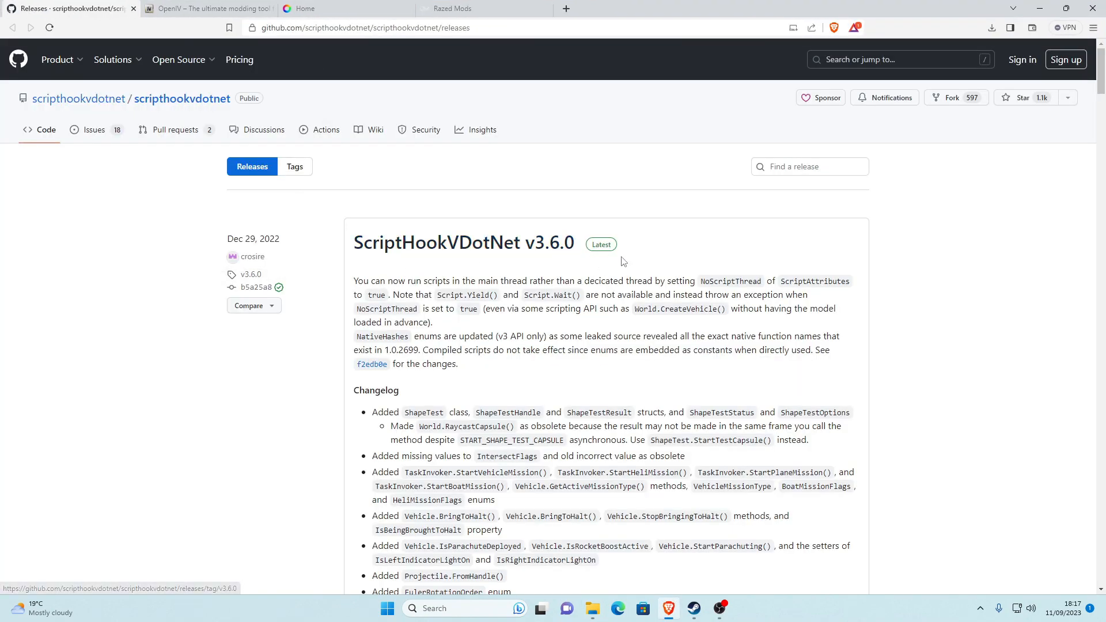
{"action": "scroll", "coordinate": [612, 205], "scroll_direction": "down", "scroll_amount": 1}
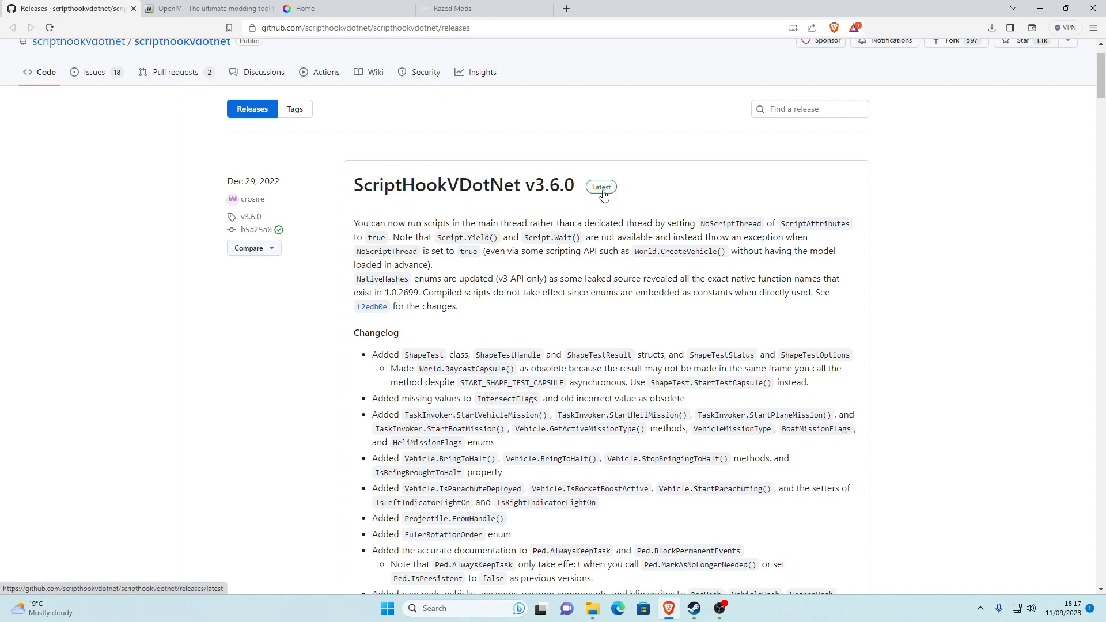
{"action": "scroll", "coordinate": [608, 197], "scroll_direction": "down", "scroll_amount": 3}
{"action": "scroll", "coordinate": [607, 197], "scroll_direction": "down", "scroll_amount": 9}
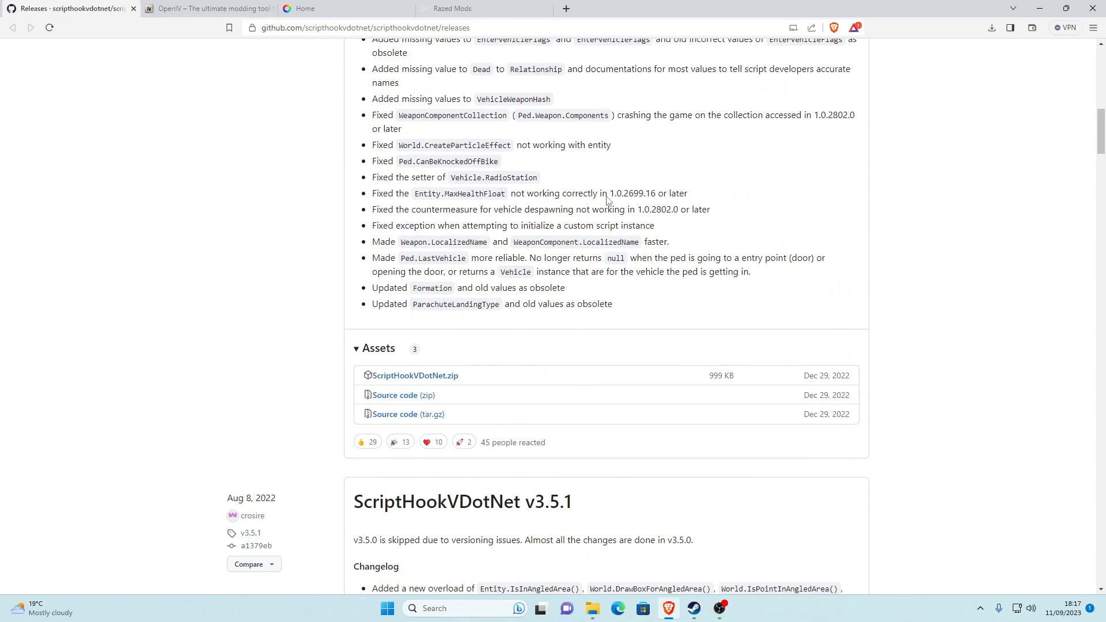
{"action": "left_click", "coordinate": [436, 382]}
{"action": "left_click", "coordinate": [413, 376]}
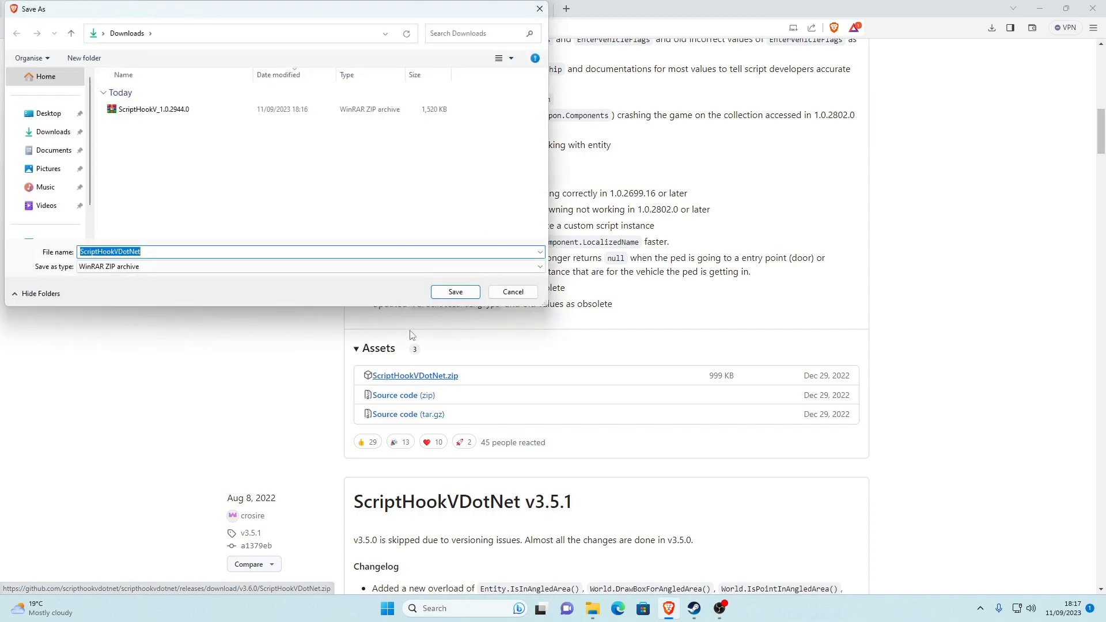
{"action": "left_click", "coordinate": [458, 292]}
Step: Open the downloaded ScriptHookVDotNet.zip and extend its window to full height beside the Grand Theft Auto V folder
{"action": "scroll", "coordinate": [815, 175], "scroll_direction": "up", "scroll_amount": 5}
{"action": "scroll", "coordinate": [815, 176], "scroll_direction": "up", "scroll_amount": 3}
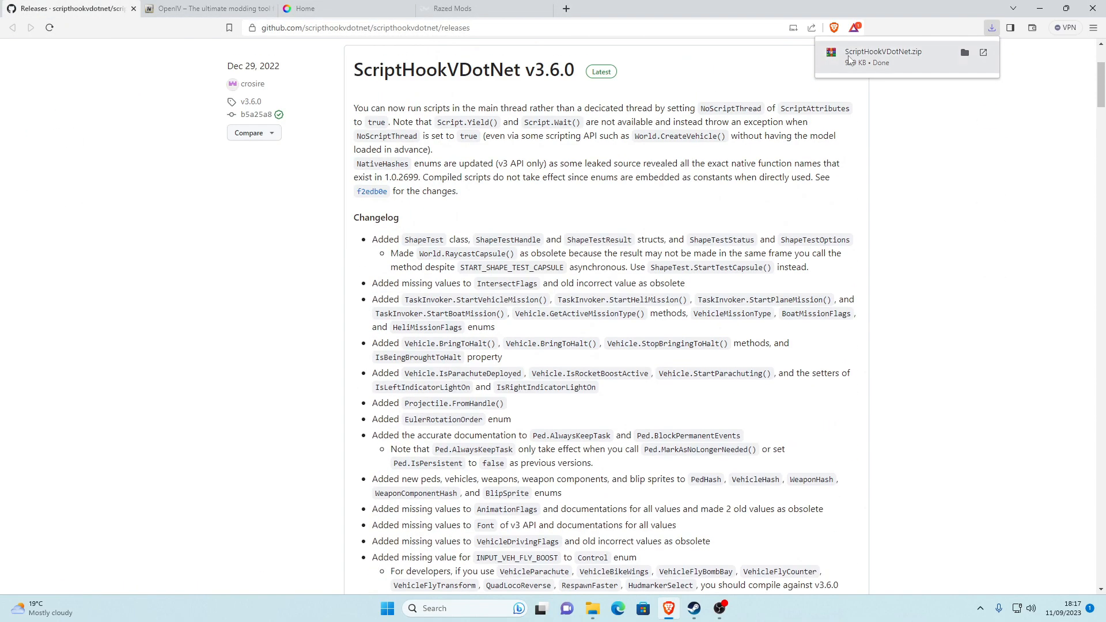
{"action": "left_click", "coordinate": [881, 54]}
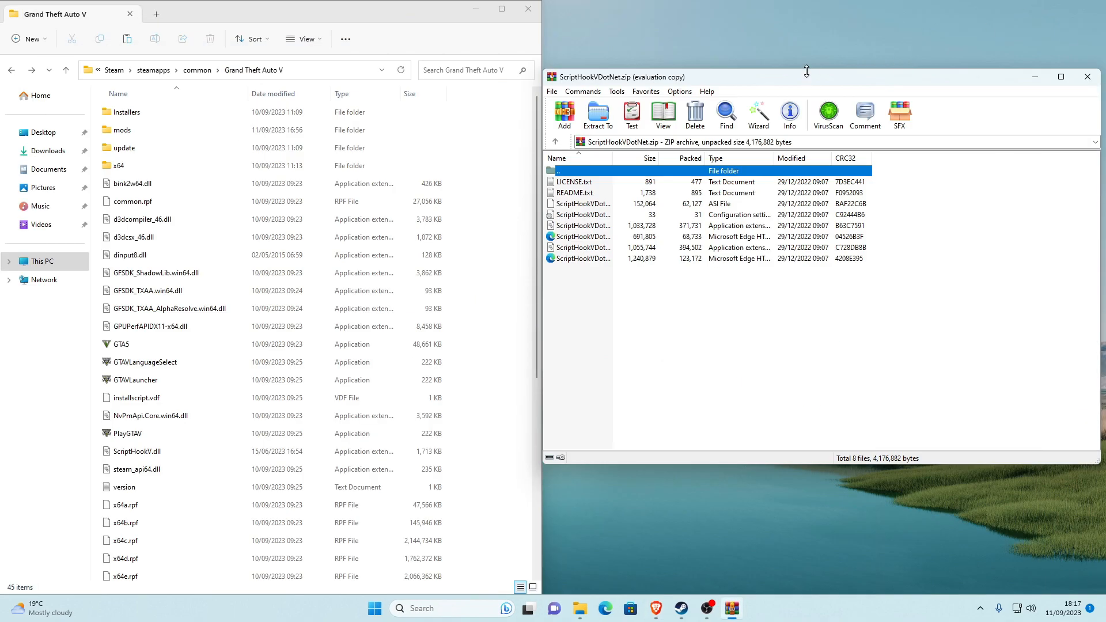
{"action": "left_click_drag", "start_coordinate": [807, 70], "coordinate": [807, 0]}
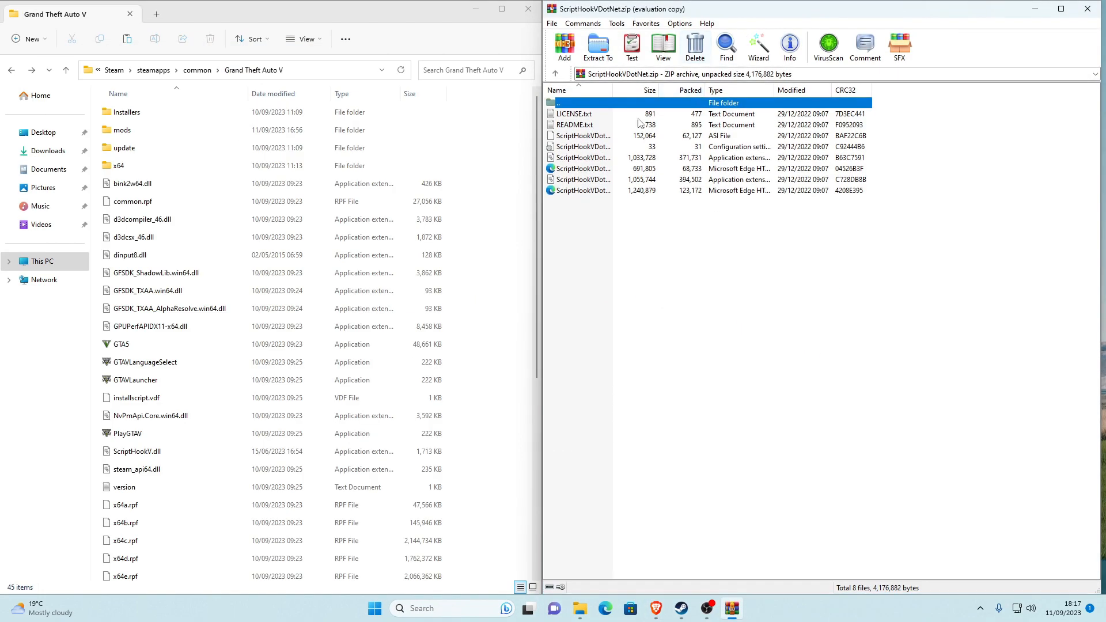
{"action": "left_click", "coordinate": [678, 258]}
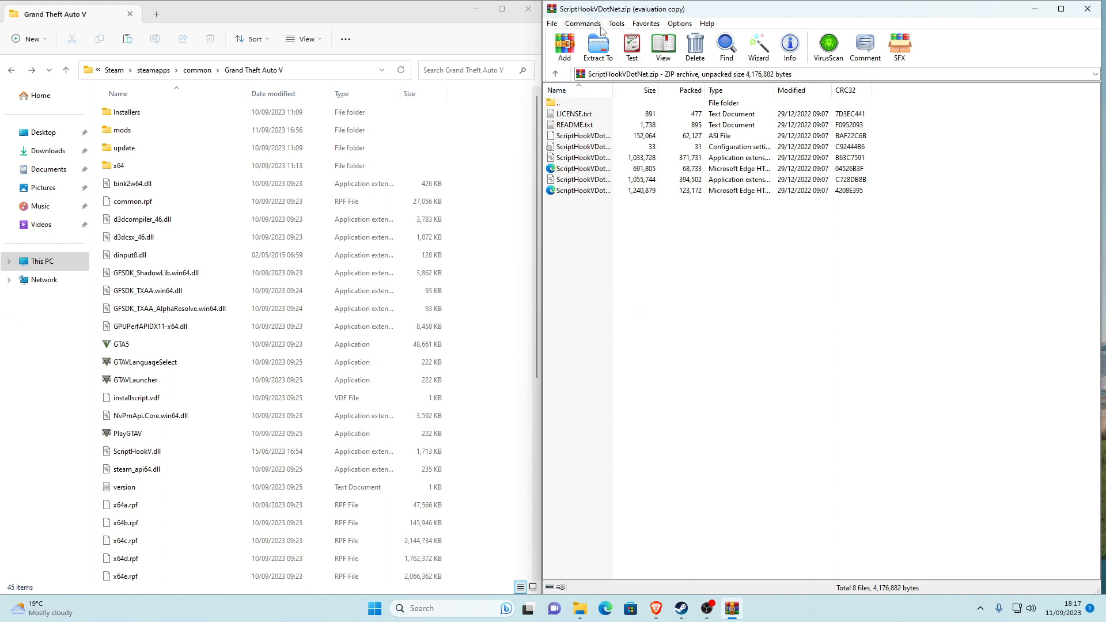
Step: Extract the six ScriptHookVDotNet files, without LICENSE.txt and README.txt, into the Grand Theft Auto V folder, refresh it, and close the archive
{"action": "left_click_drag", "start_coordinate": [589, 231], "coordinate": [579, 126]}
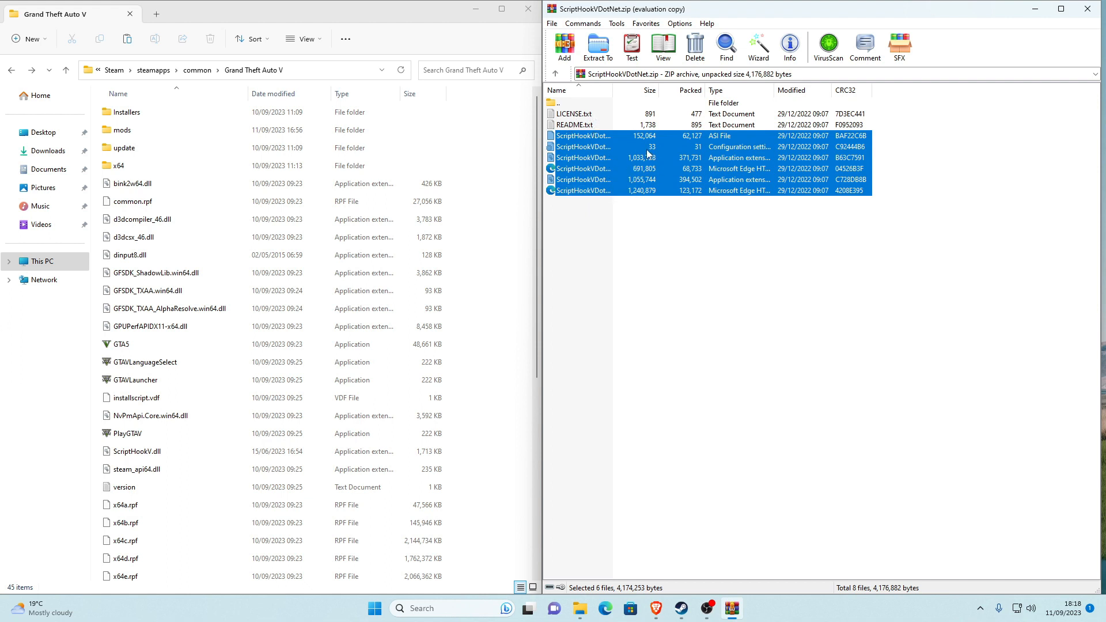
{"action": "left_click_drag", "start_coordinate": [691, 173], "coordinate": [491, 201]}
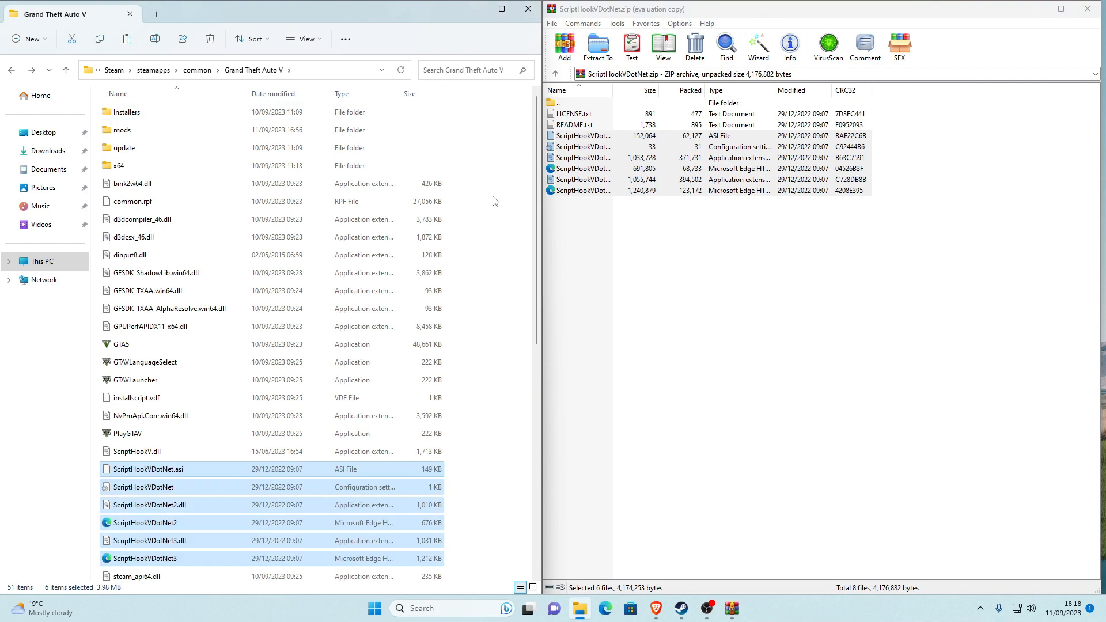
{"action": "left_click", "coordinate": [401, 72]}
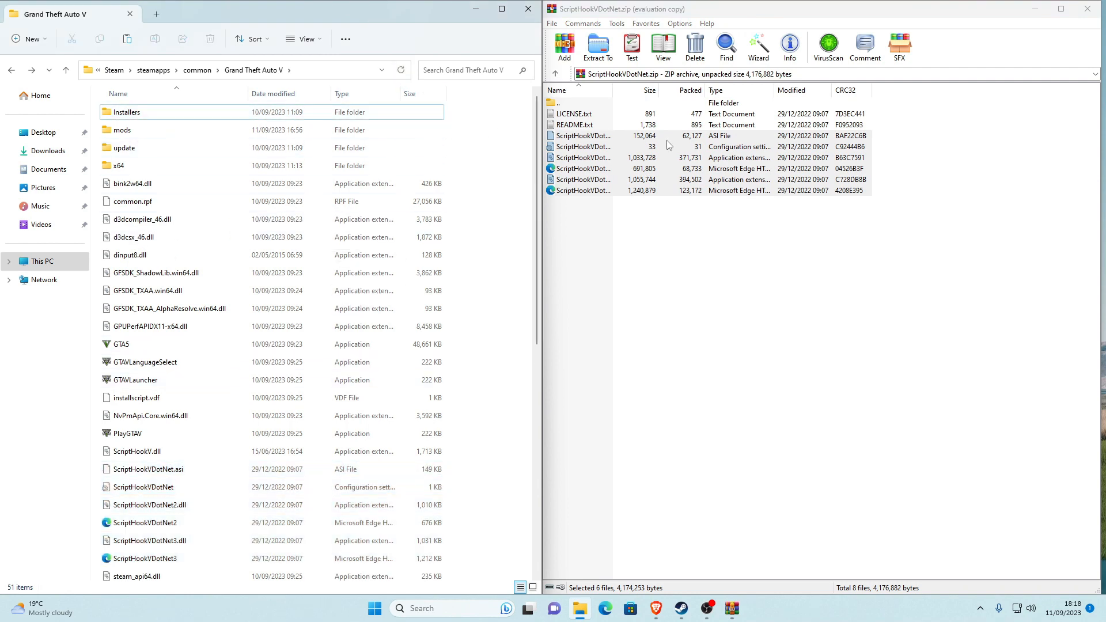
{"action": "left_click", "coordinate": [1087, 8]}
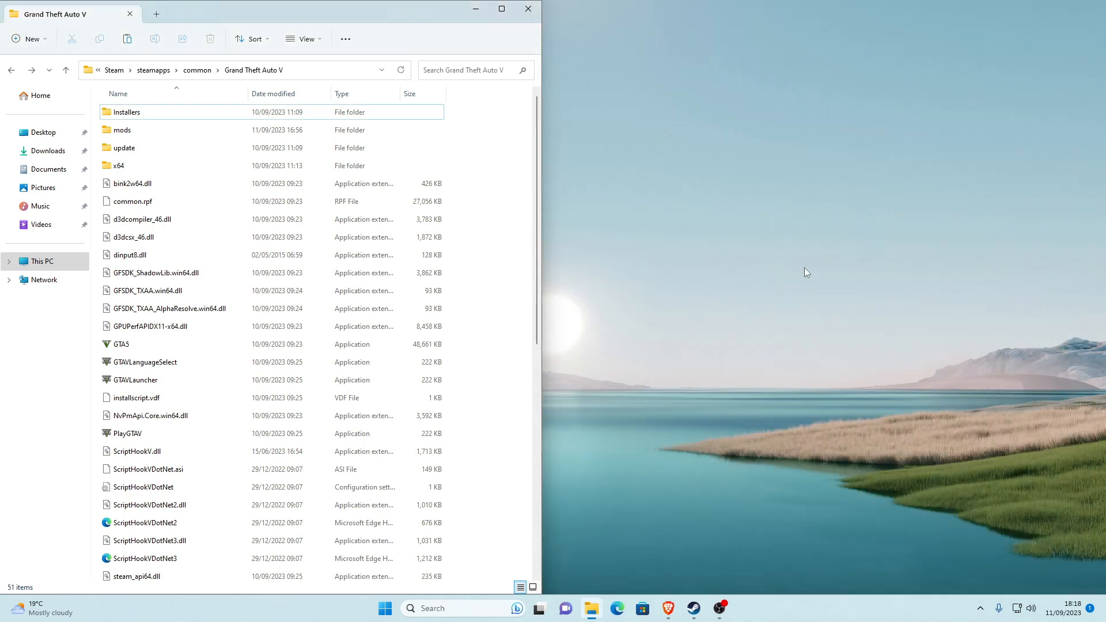
Step: Switch to Brave, close the ScriptHookVDotNet releases page, and download the OpenIV 4.1 installer as ovisetup into Downloads
{"action": "left_click", "coordinate": [669, 609]}
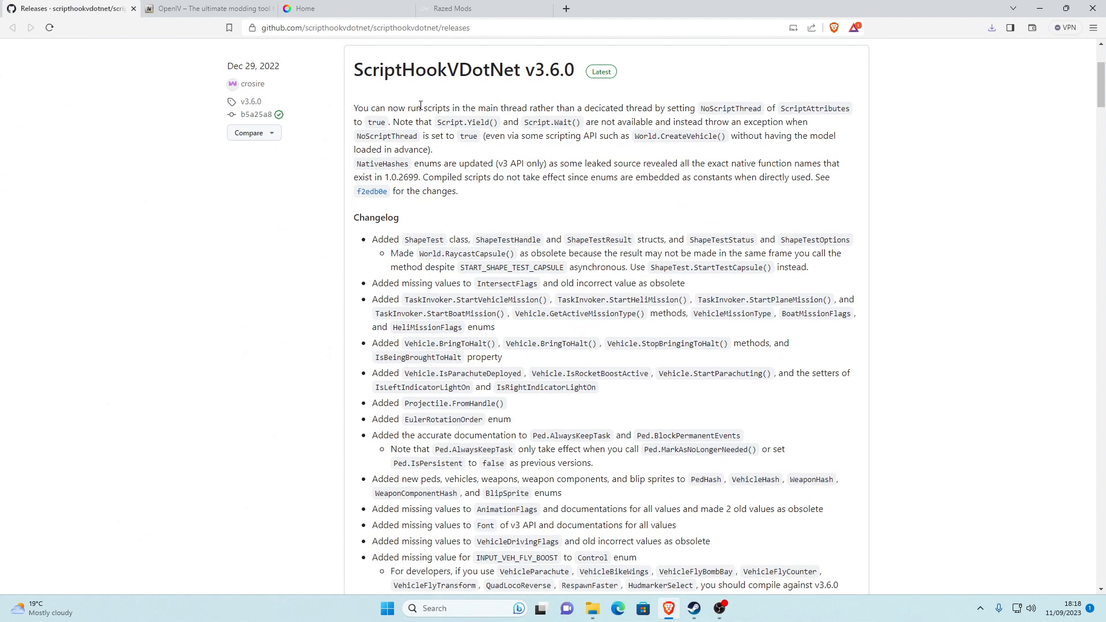
{"action": "left_click", "coordinate": [133, 8]}
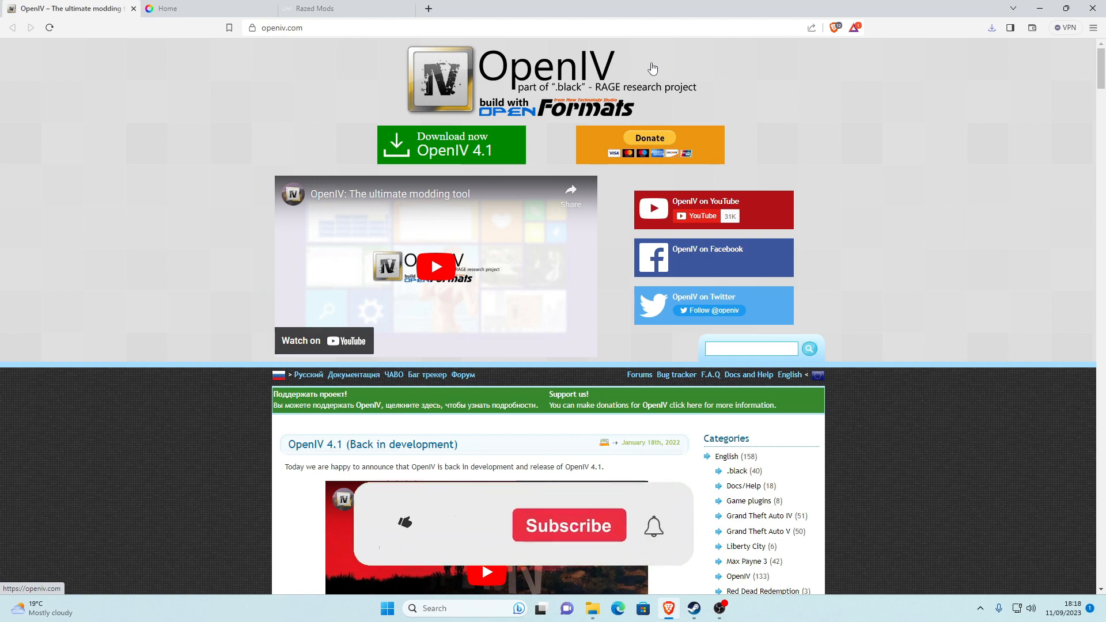
{"action": "left_click", "coordinate": [435, 148]}
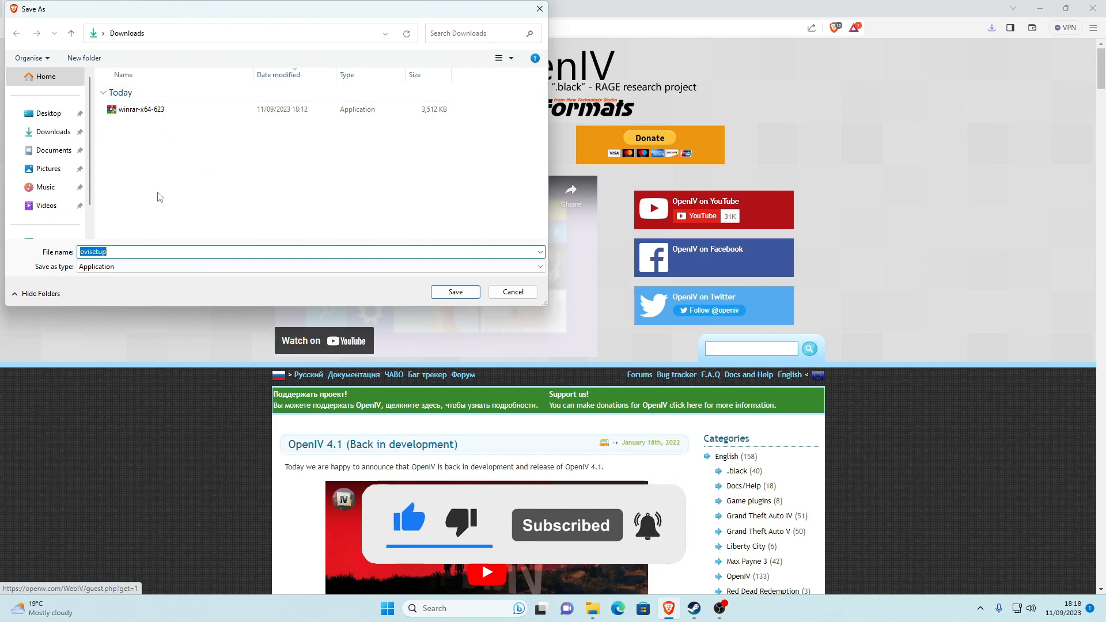
{"action": "key", "text": "Return"}
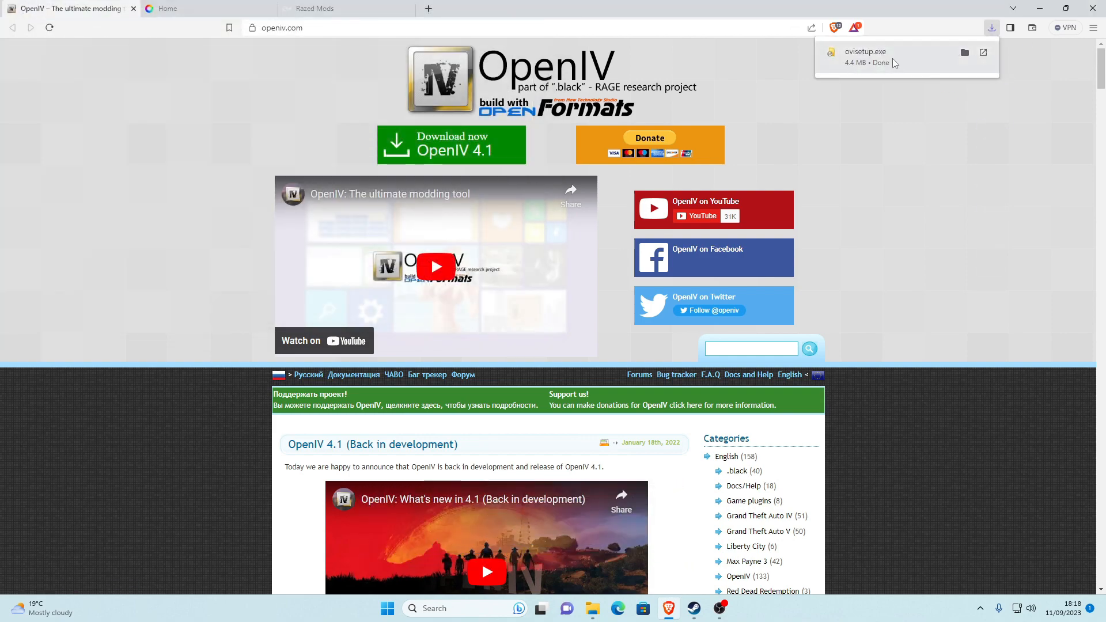
Step: Run ovisetup.exe, continue in English, and accept the OpenIV software license terms
{"action": "left_click", "coordinate": [910, 53]}
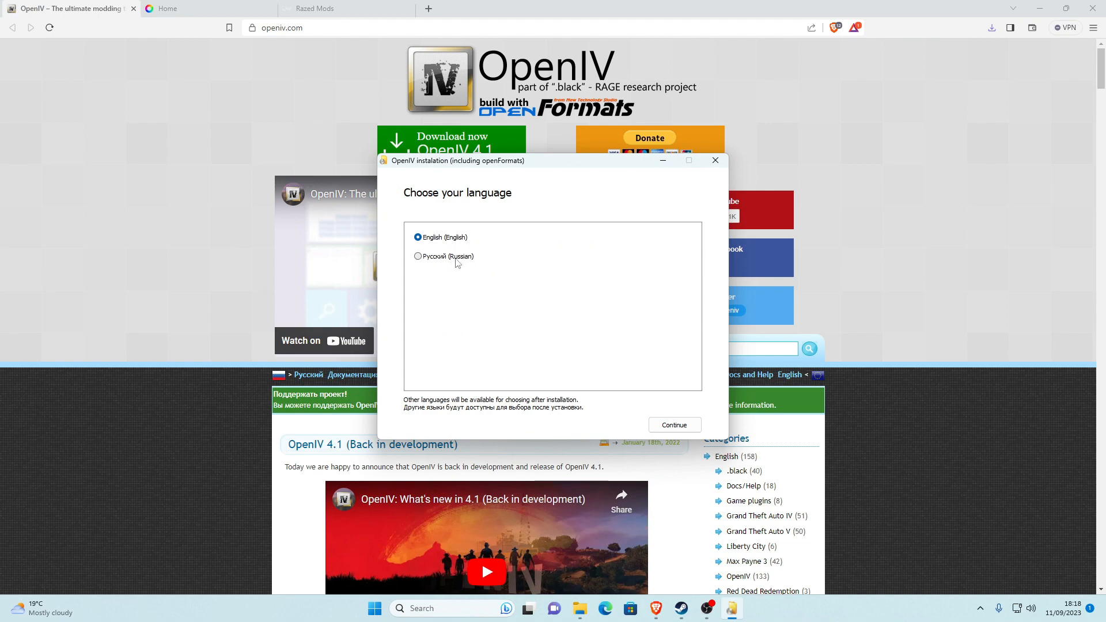
{"action": "left_click", "coordinate": [673, 425]}
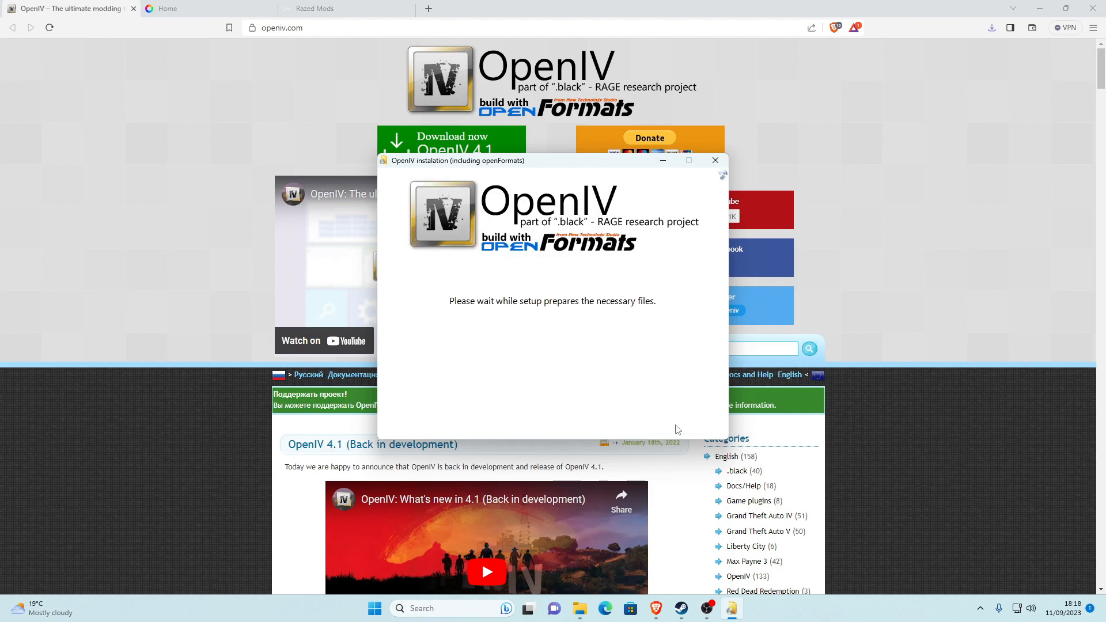
{"action": "scroll", "coordinate": [451, 283], "scroll_direction": "down", "scroll_amount": 3}
{"action": "scroll", "coordinate": [451, 283], "scroll_direction": "down", "scroll_amount": 15}
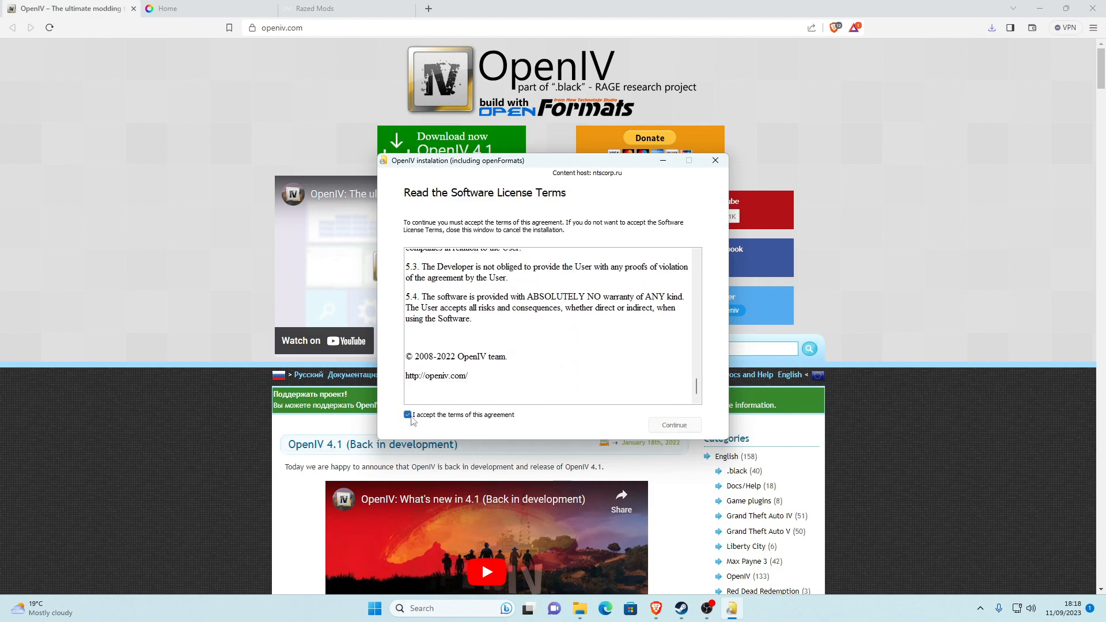
{"action": "left_click", "coordinate": [668, 430]}
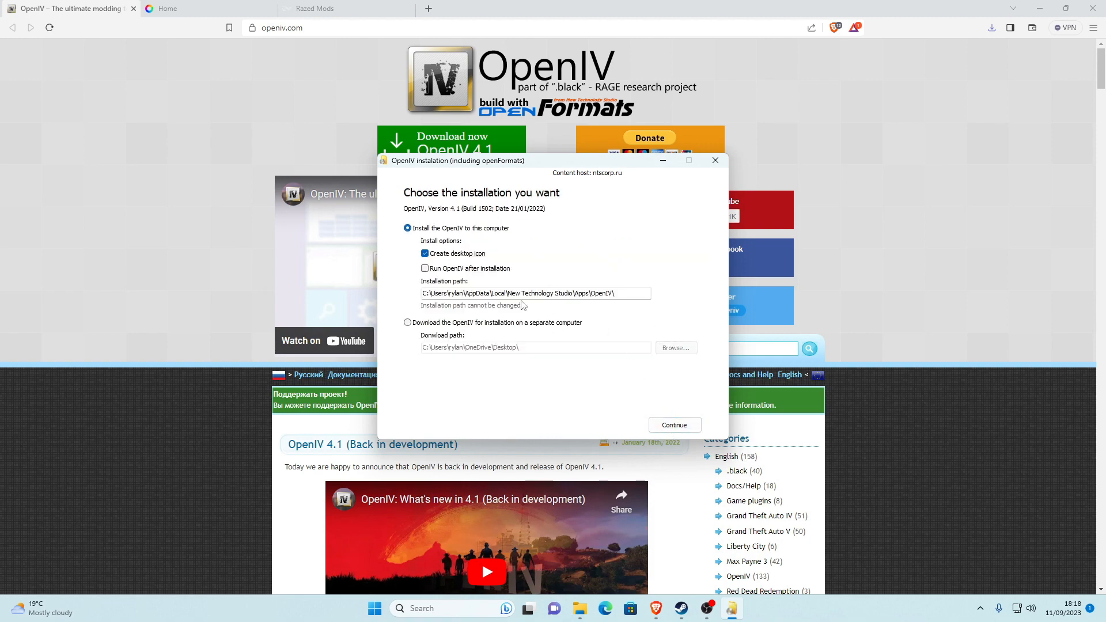
Step: Install OpenIV to this computer with a desktop icon, agree to the download, and close the finished installer
{"action": "left_click", "coordinate": [667, 429]}
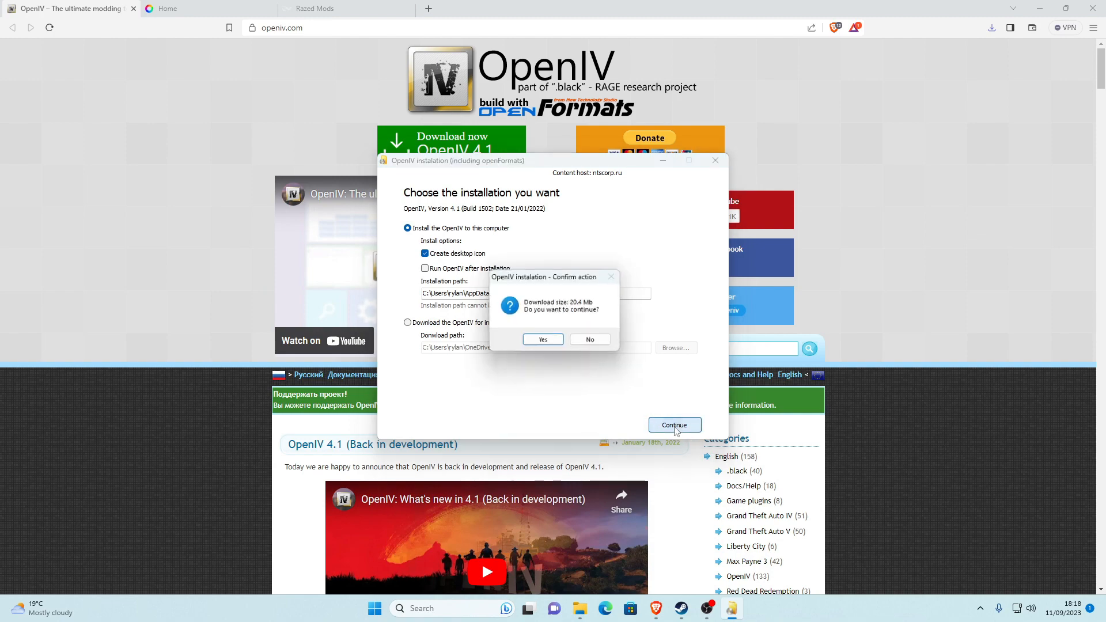
{"action": "left_click", "coordinate": [543, 341]}
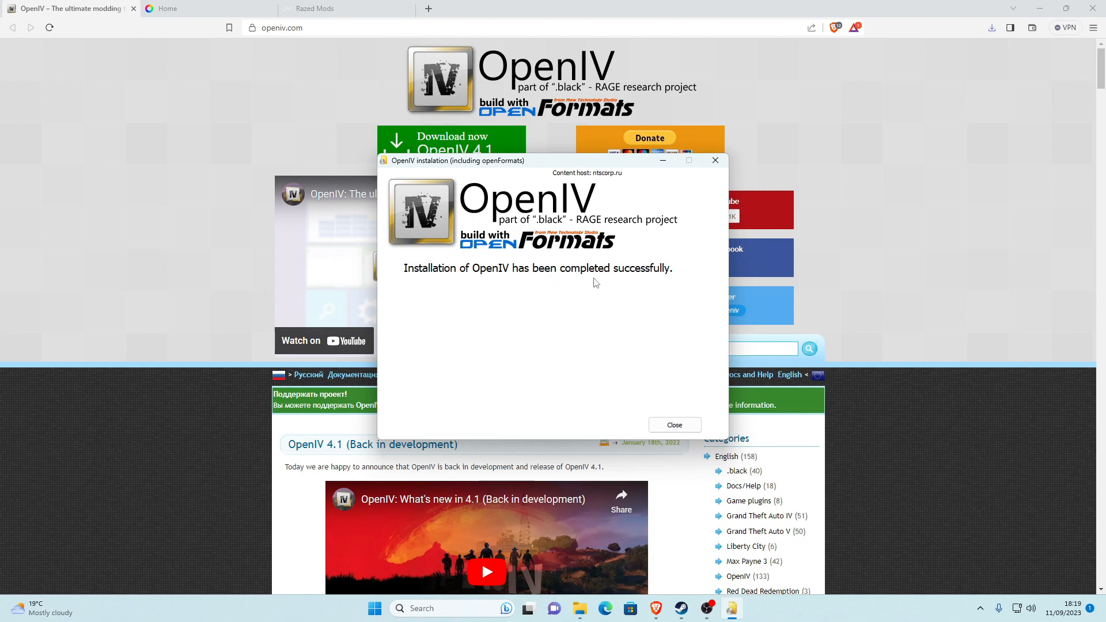
{"action": "left_click", "coordinate": [675, 425]}
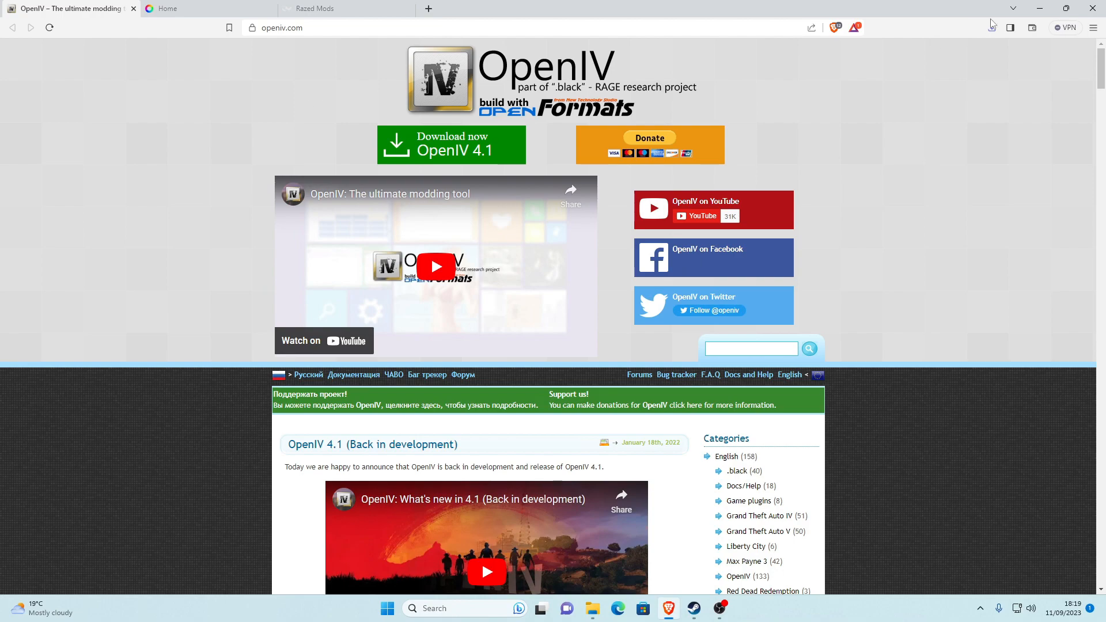
Step: Close the OpenIV page in Brave and minimize the browser and the game folder to show the desktop
{"action": "left_click", "coordinate": [1038, 9]}
{"action": "left_click", "coordinate": [476, 9]}
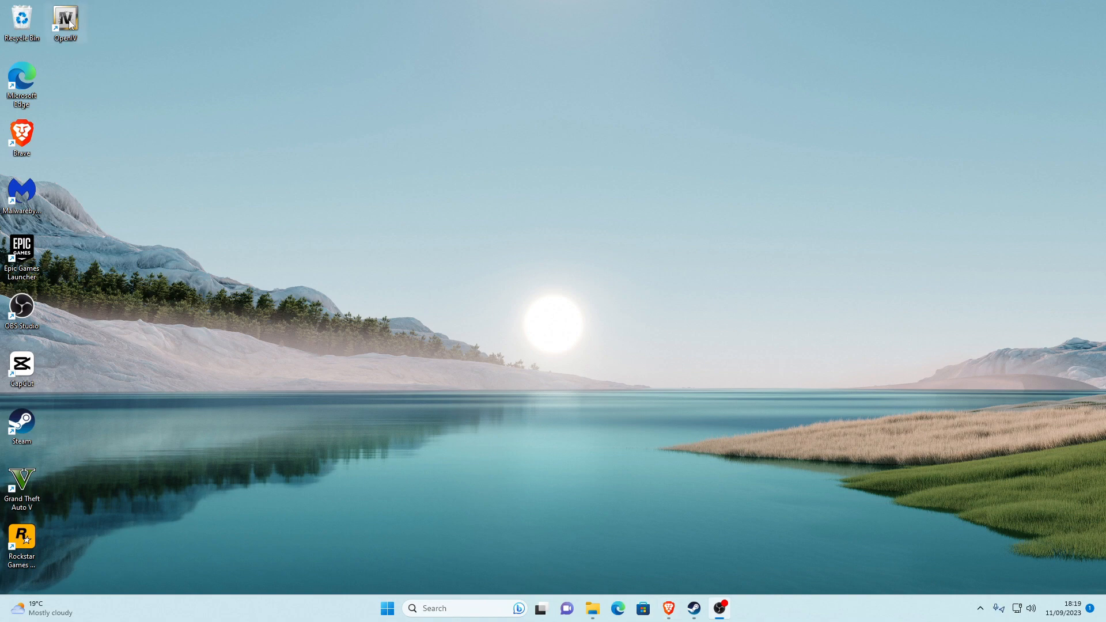
{"action": "left_click", "coordinate": [668, 608]}
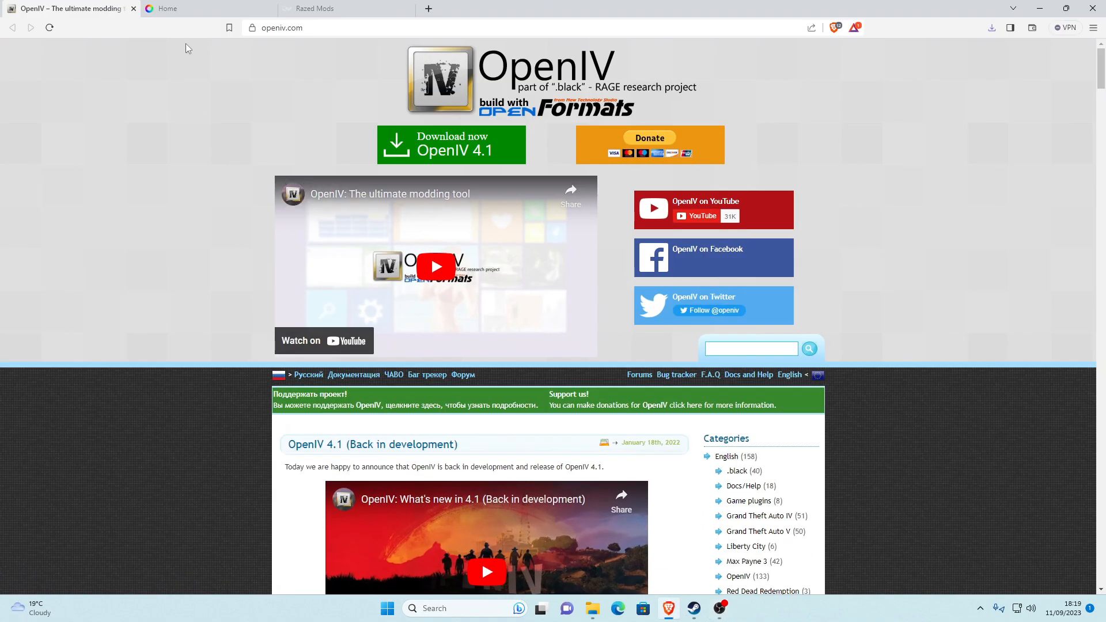
{"action": "left_click", "coordinate": [1040, 8]}
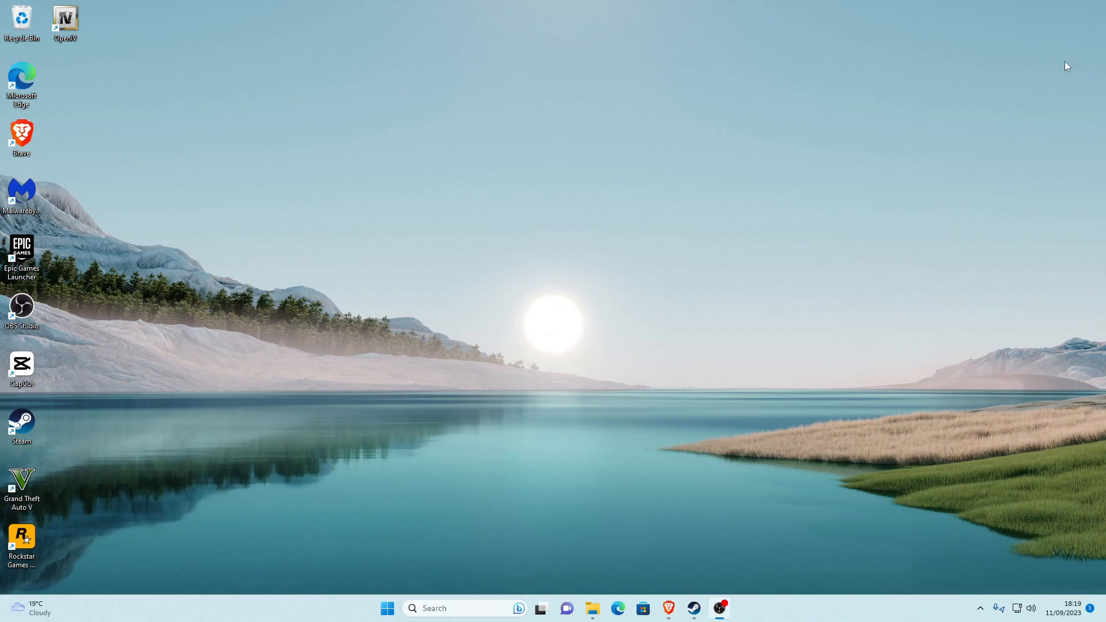
{"action": "left_click", "coordinate": [668, 608]}
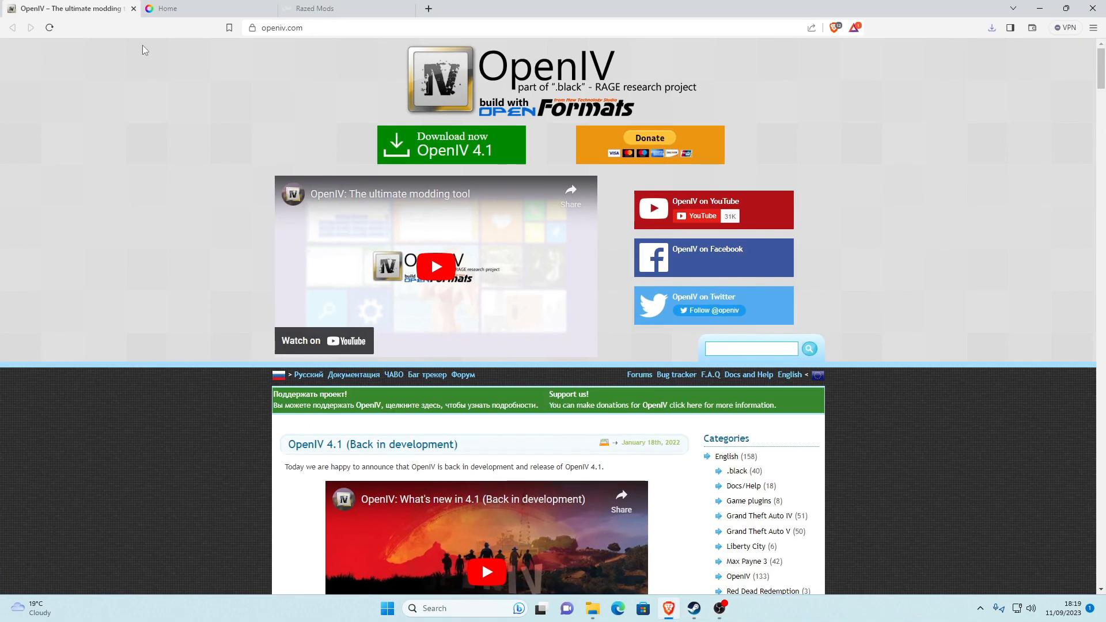
{"action": "left_click", "coordinate": [132, 9]}
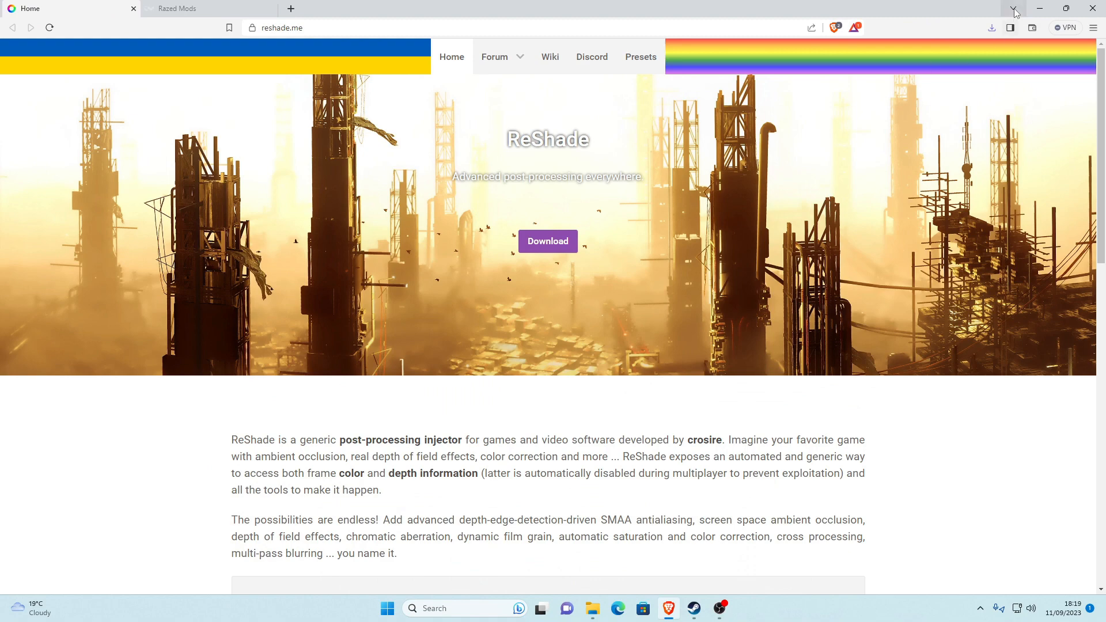
{"action": "left_click", "coordinate": [1040, 8]}
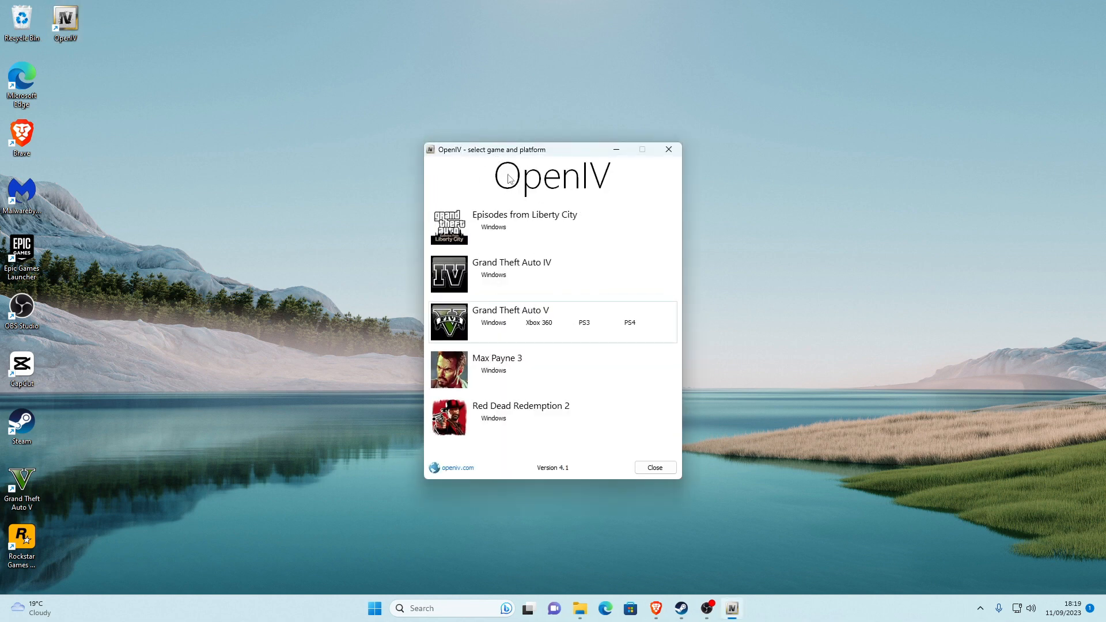
Step: Launch OpenIV for Grand Theft Auto V on Windows and browse for the game location in C:\Program Files (x86)\Steam\steamapps\common
{"action": "left_click", "coordinate": [493, 324]}
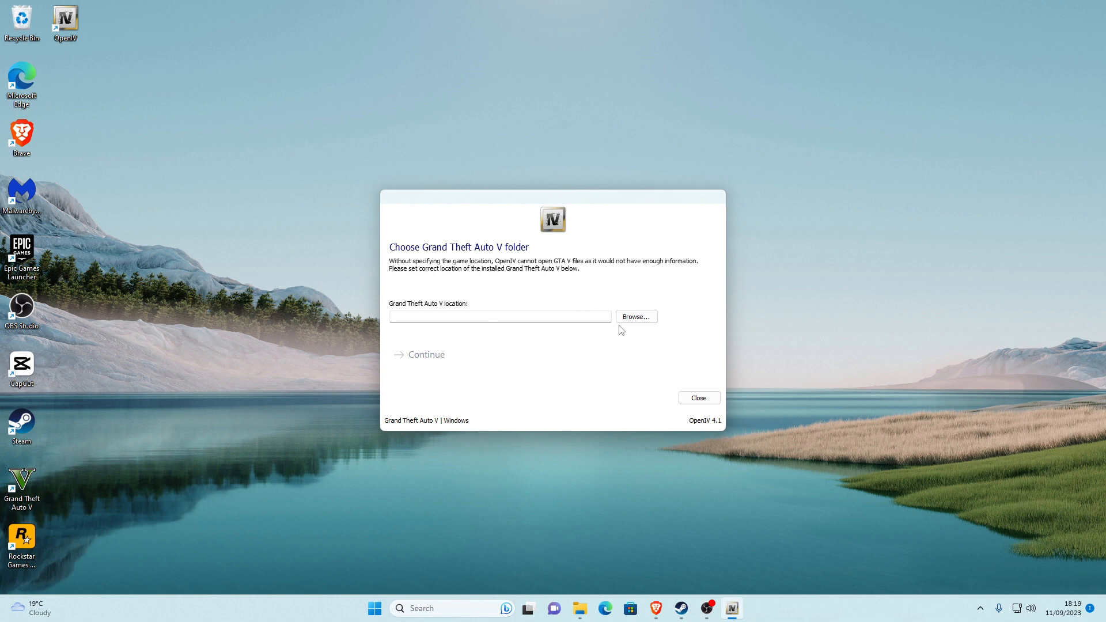
{"action": "left_click", "coordinate": [641, 323]}
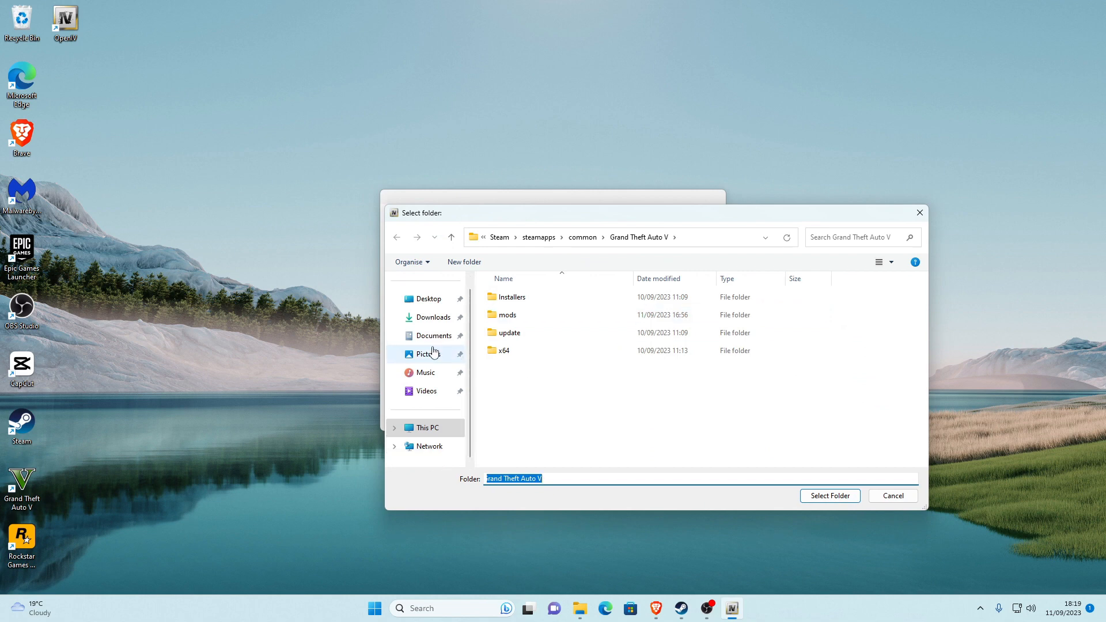
{"action": "left_click", "coordinate": [433, 429]}
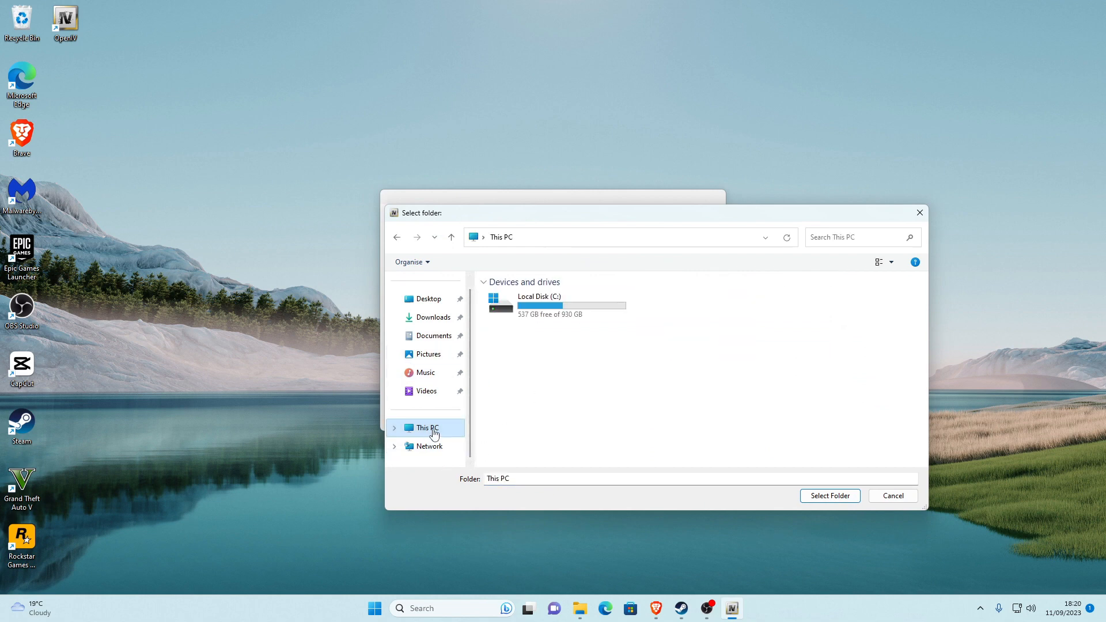
{"action": "double_click", "coordinate": [541, 303]}
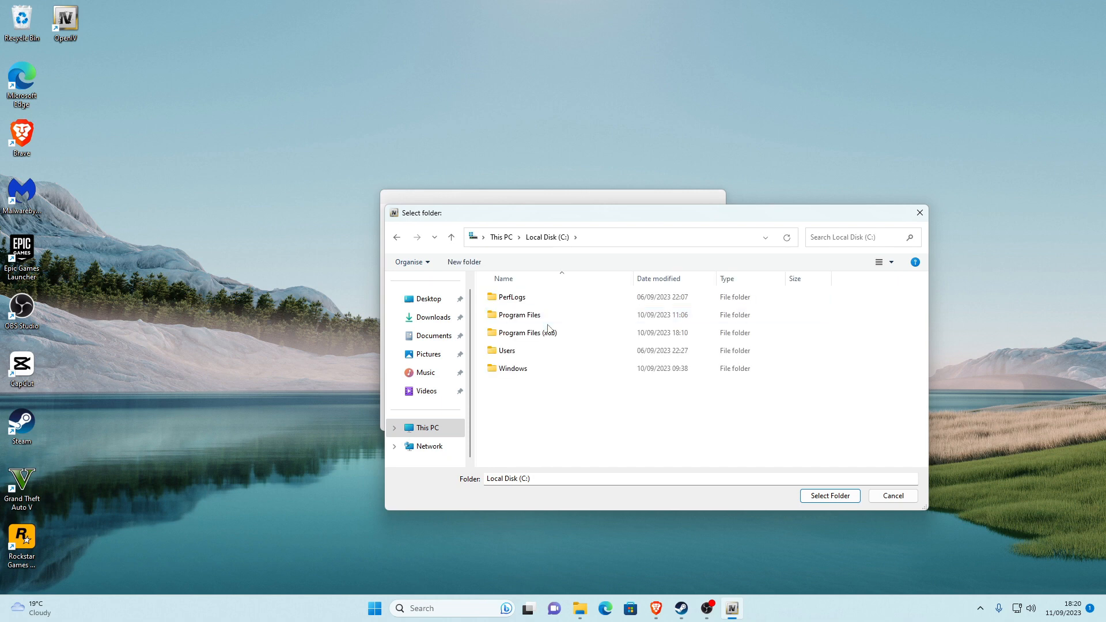
{"action": "double_click", "coordinate": [555, 339]}
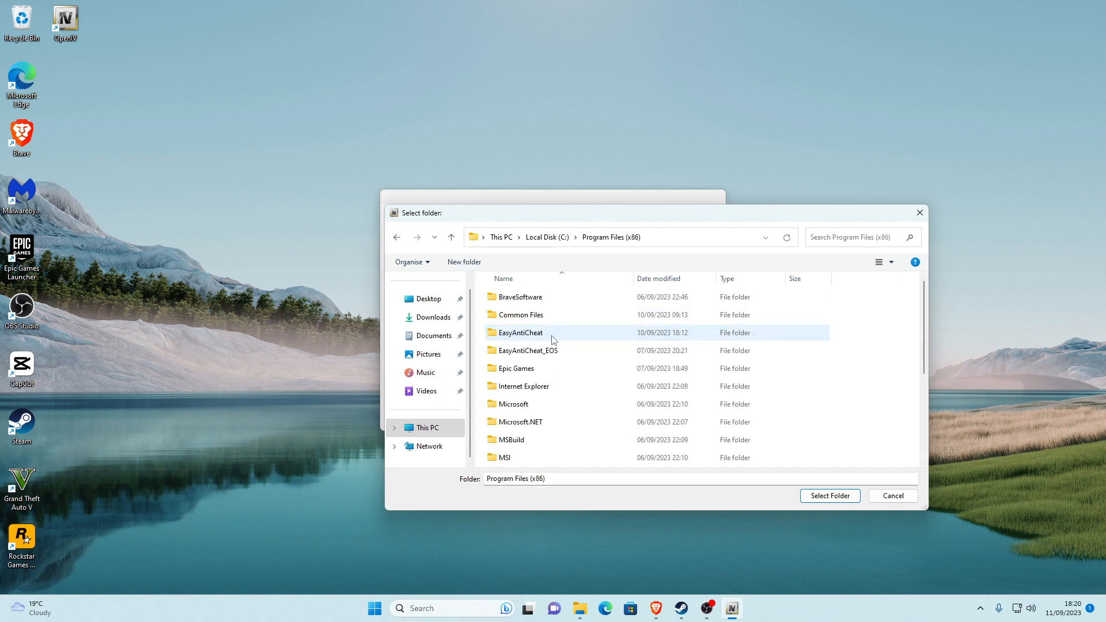
{"action": "scroll", "coordinate": [537, 347], "scroll_direction": "down", "scroll_amount": 3}
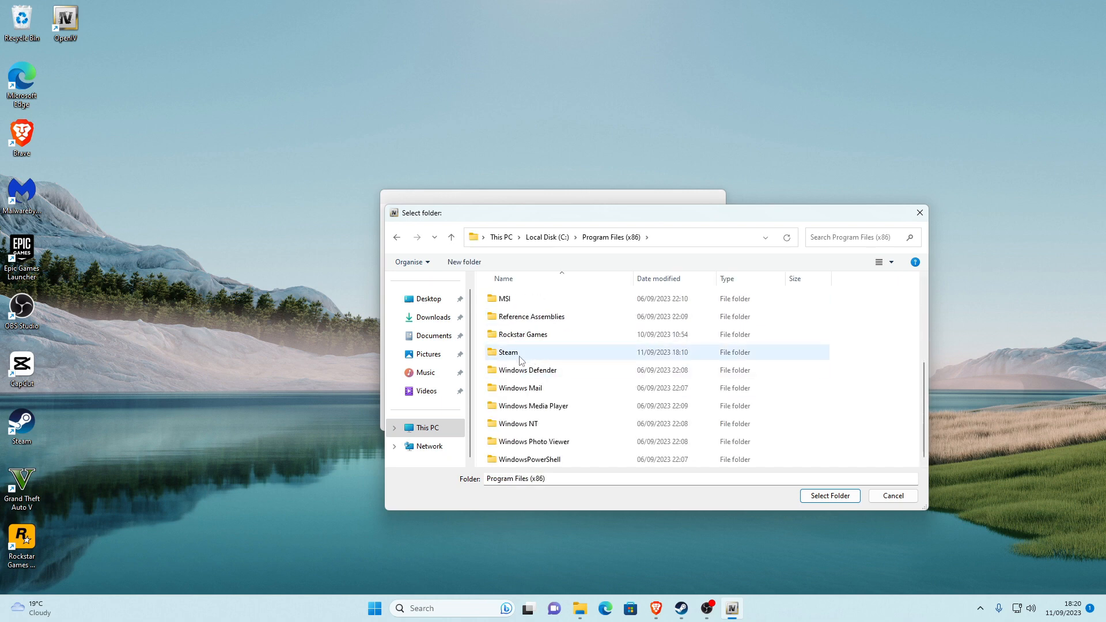
{"action": "double_click", "coordinate": [520, 354]}
{"action": "scroll", "coordinate": [524, 358], "scroll_direction": "down", "scroll_amount": 4}
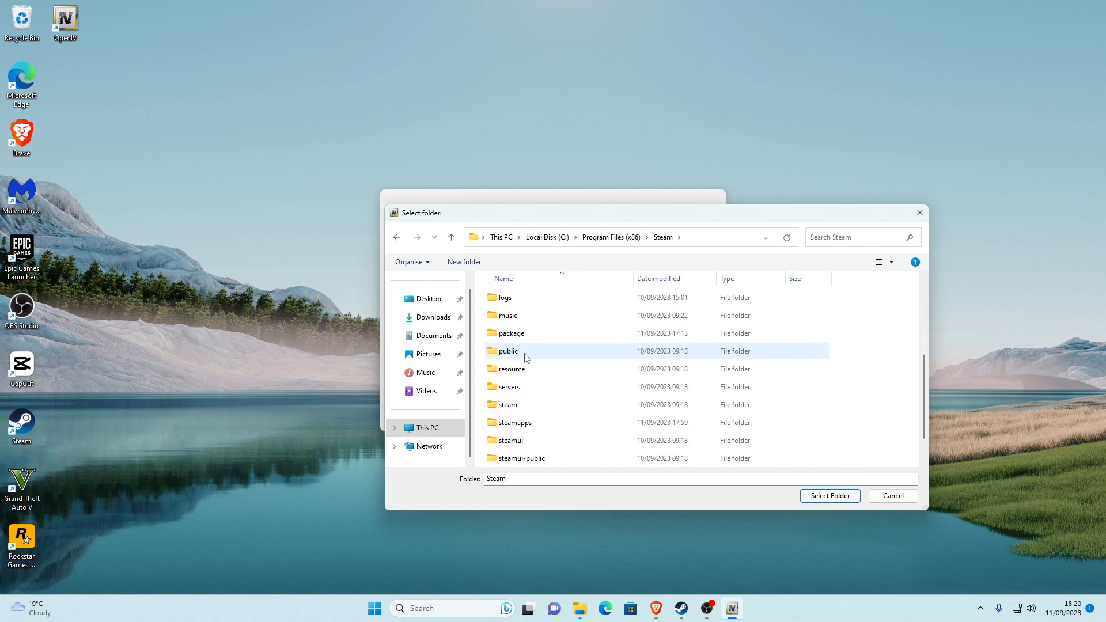
{"action": "double_click", "coordinate": [524, 390]}
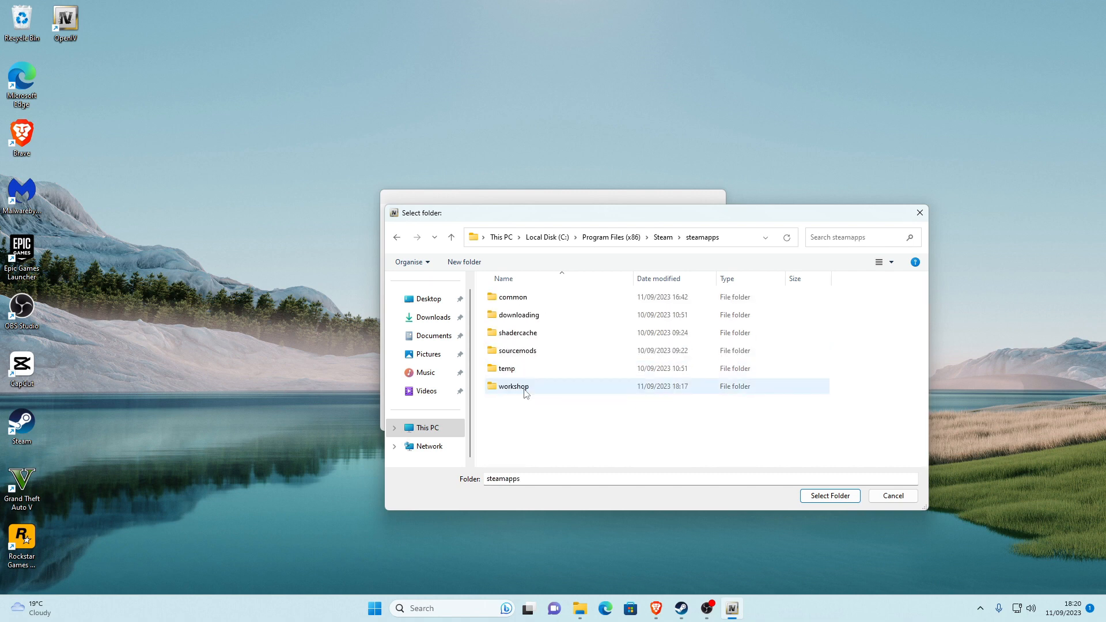
{"action": "double_click", "coordinate": [521, 298]}
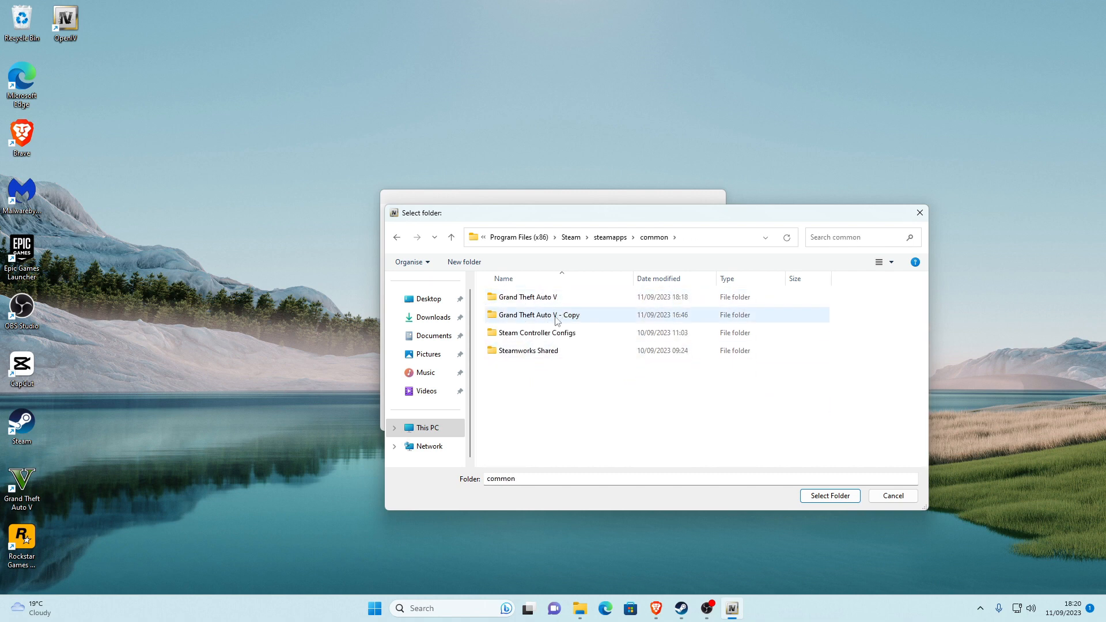
Step: Set the original Grand Theft Auto V folder as OpenIV's game location and continue past the backup reminder
{"action": "left_click", "coordinate": [535, 298]}
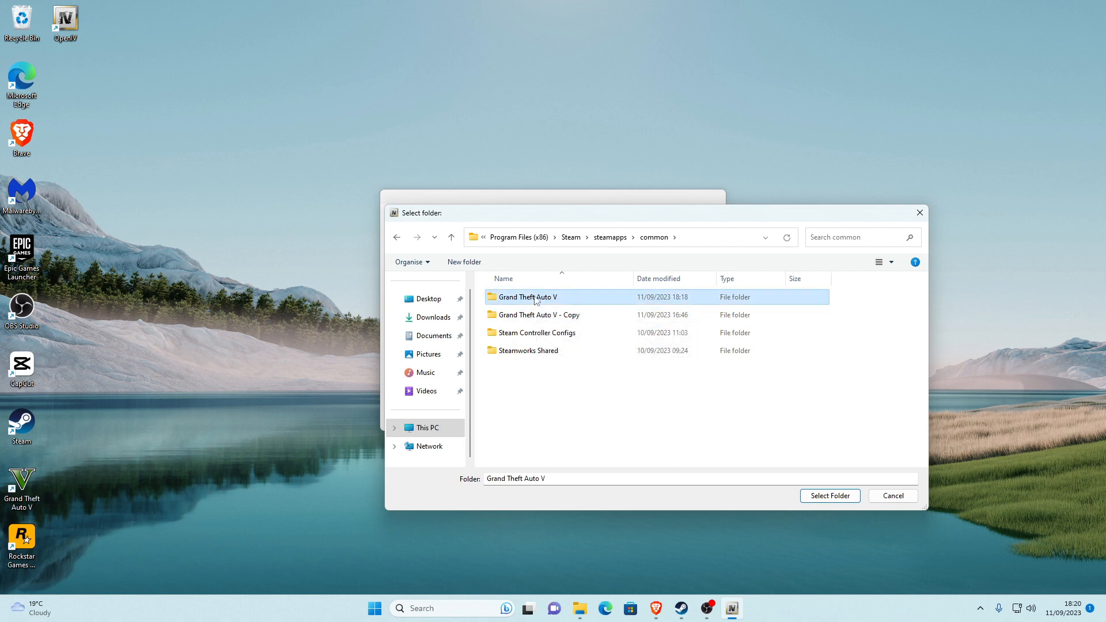
{"action": "double_click", "coordinate": [535, 298]}
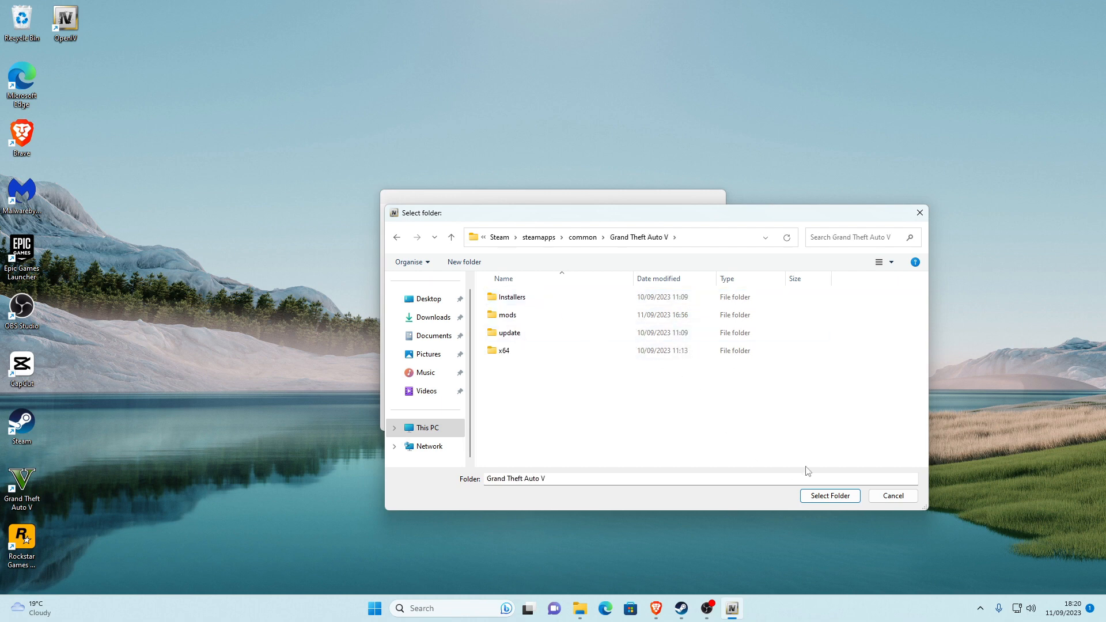
{"action": "left_click", "coordinate": [837, 496]}
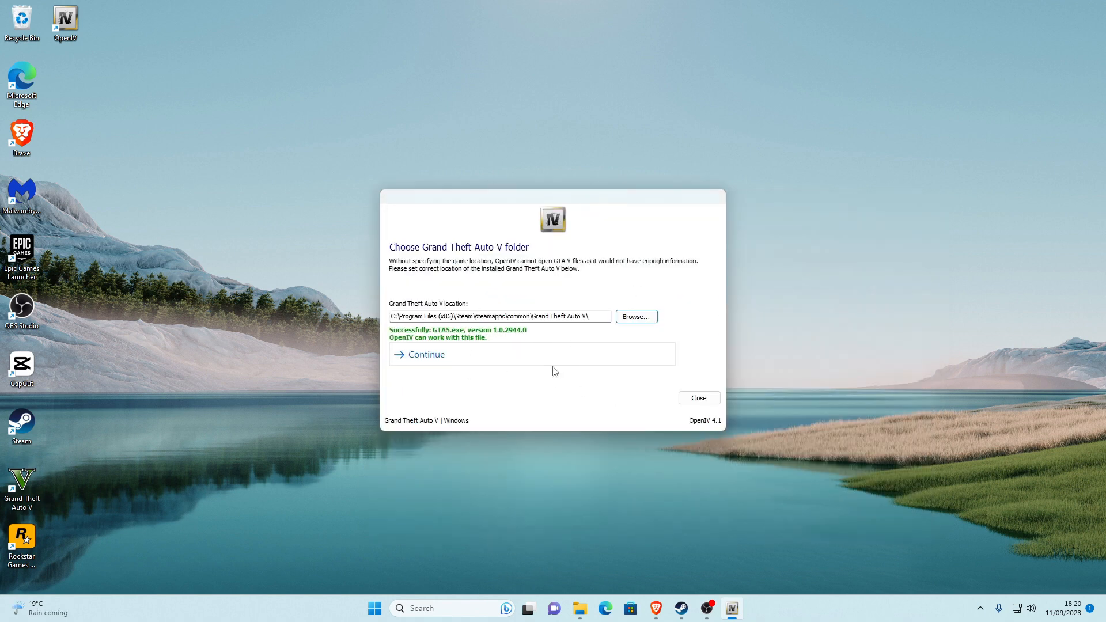
{"action": "left_click", "coordinate": [419, 359]}
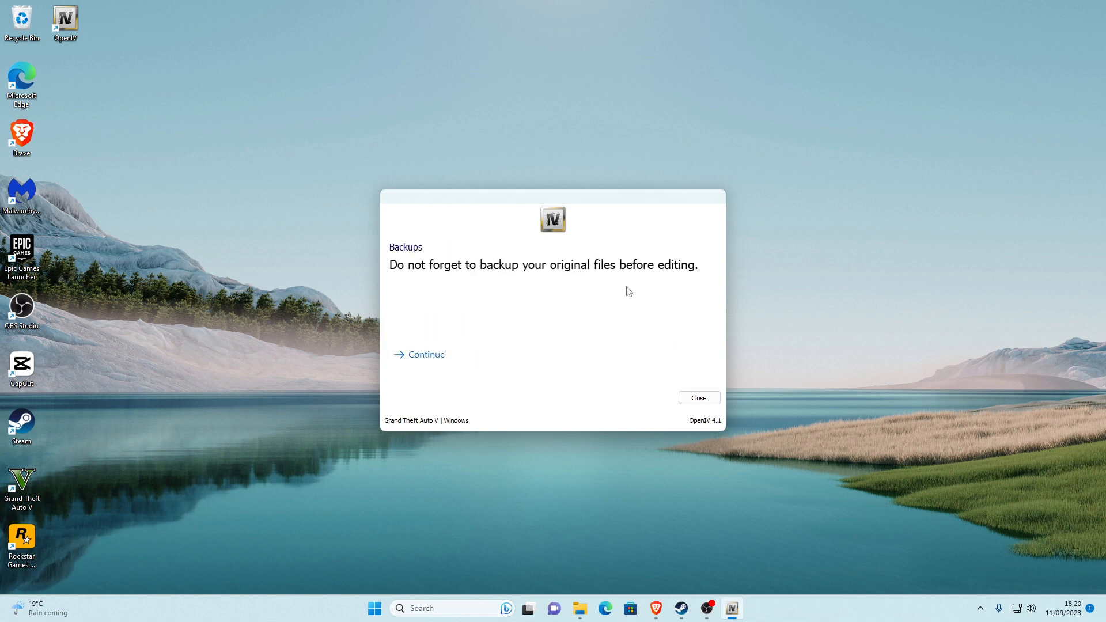
{"action": "left_click", "coordinate": [418, 363]}
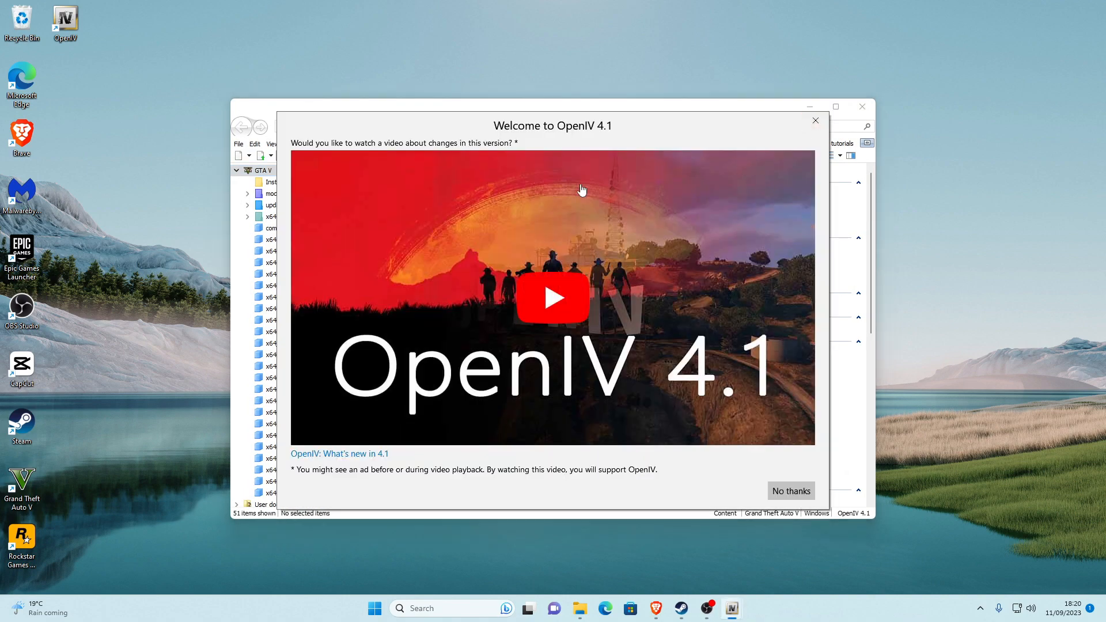
Step: Decline the OpenIV 4.1 welcome video and enable edit mode for the GTA V files
{"action": "left_click", "coordinate": [790, 491]}
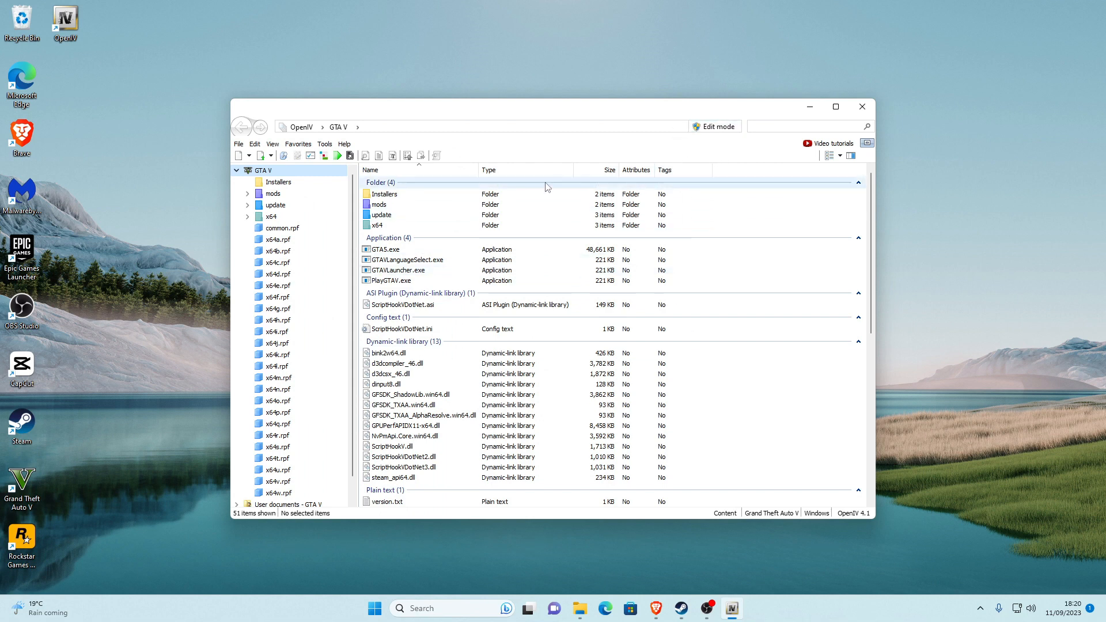
{"action": "left_click", "coordinate": [717, 128]}
{"action": "left_click", "coordinate": [592, 342]}
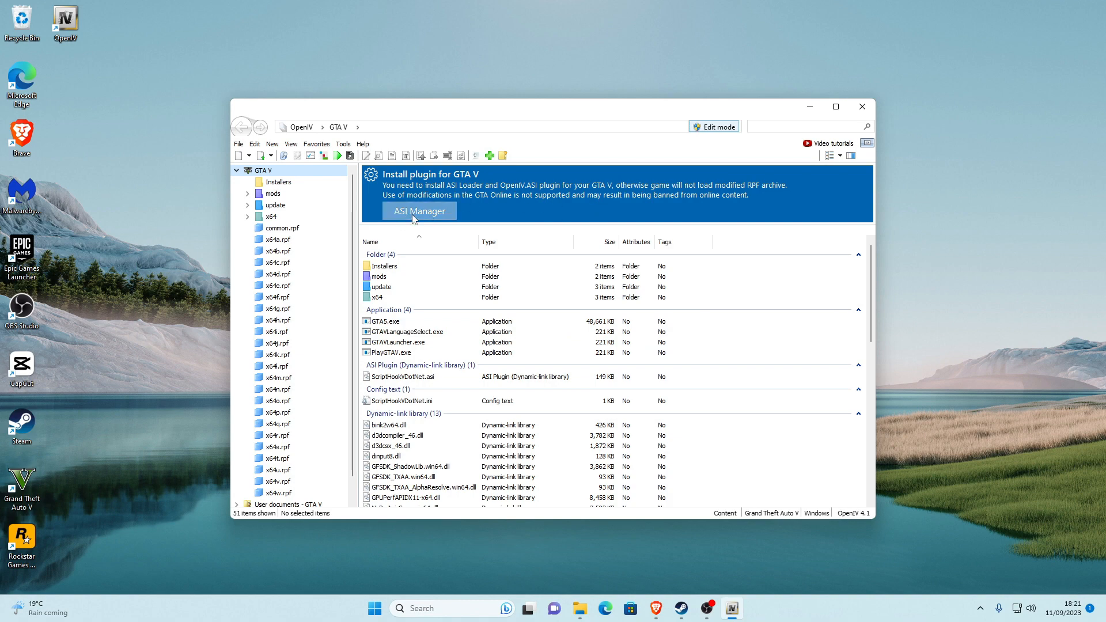
Step: Install the OpenIV.ASI and openCamera plugins through the ASI Manager, close it and minimize OpenIV
{"action": "left_click", "coordinate": [442, 220]}
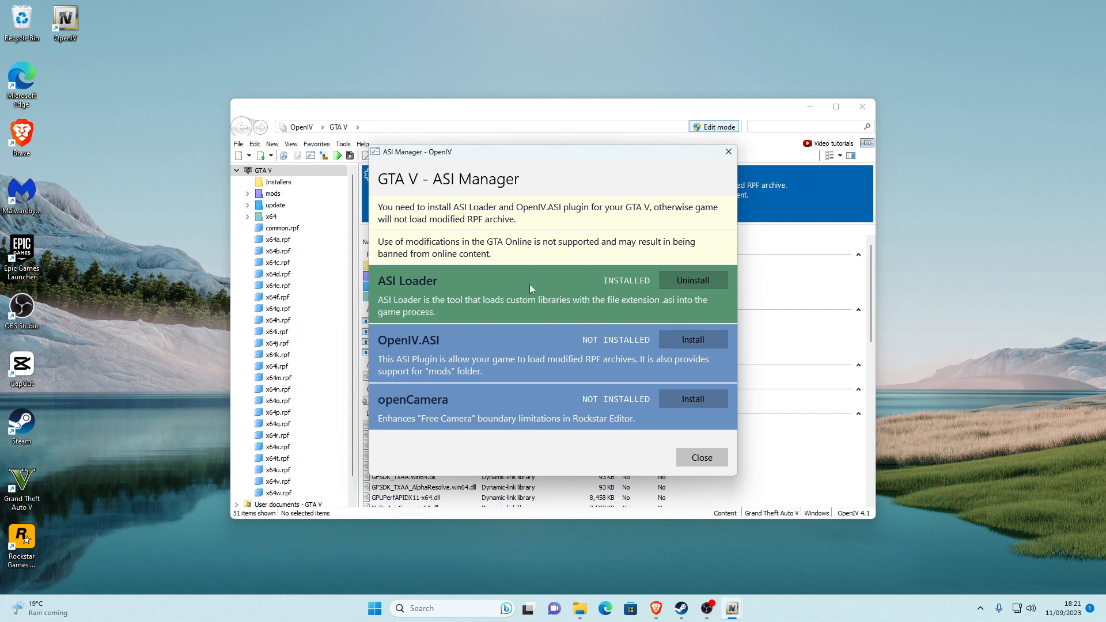
{"action": "left_click", "coordinate": [696, 344]}
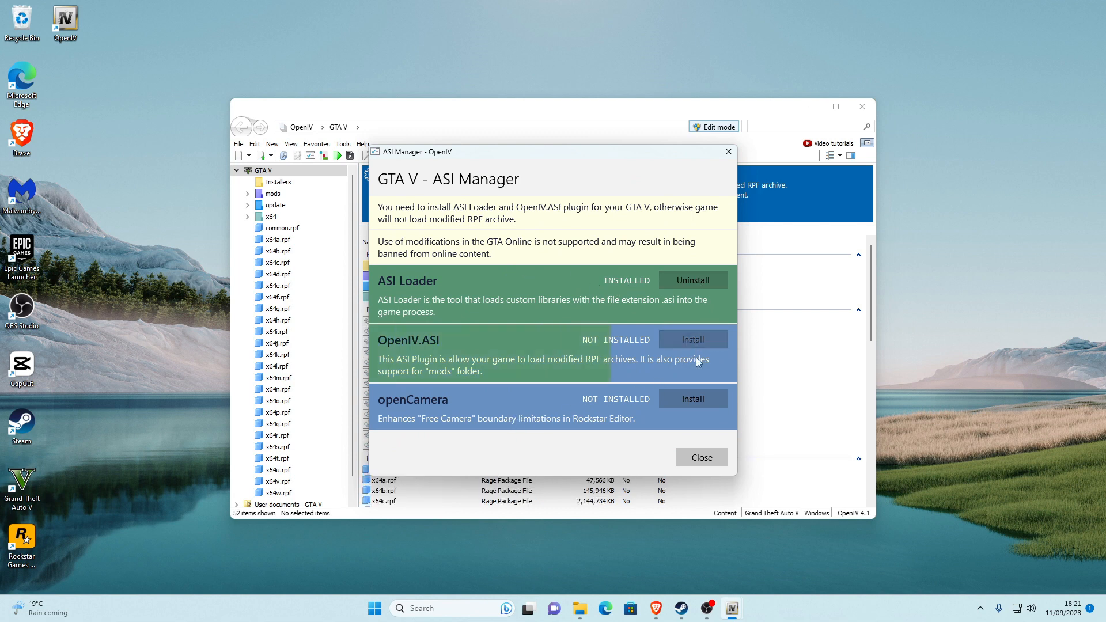
{"action": "left_click", "coordinate": [704, 396]}
{"action": "left_click", "coordinate": [701, 457]}
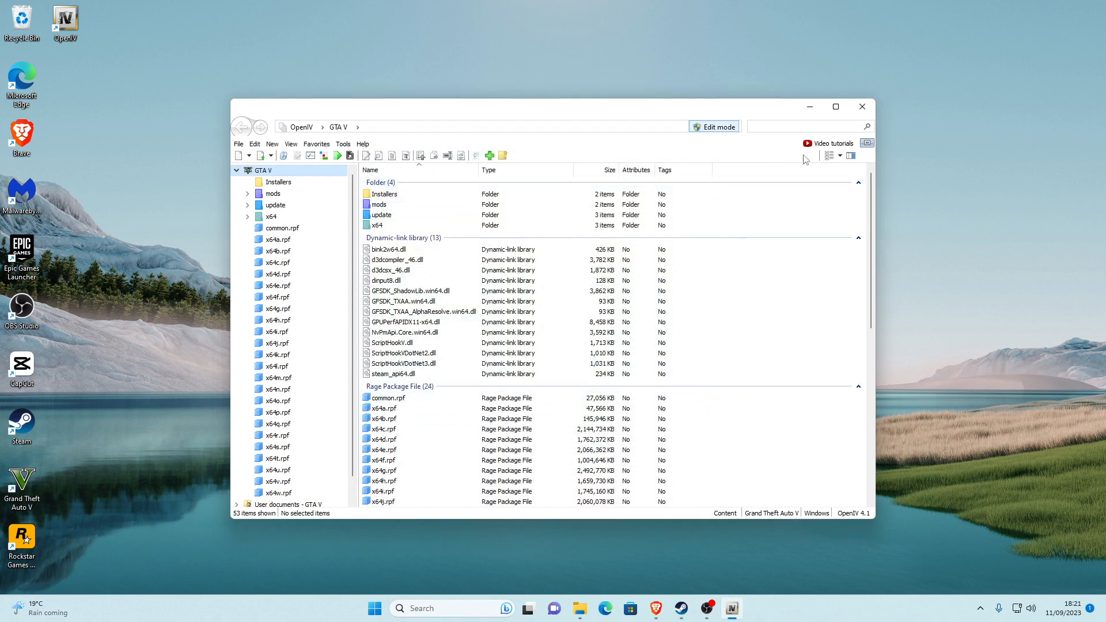
{"action": "left_click", "coordinate": [810, 109]}
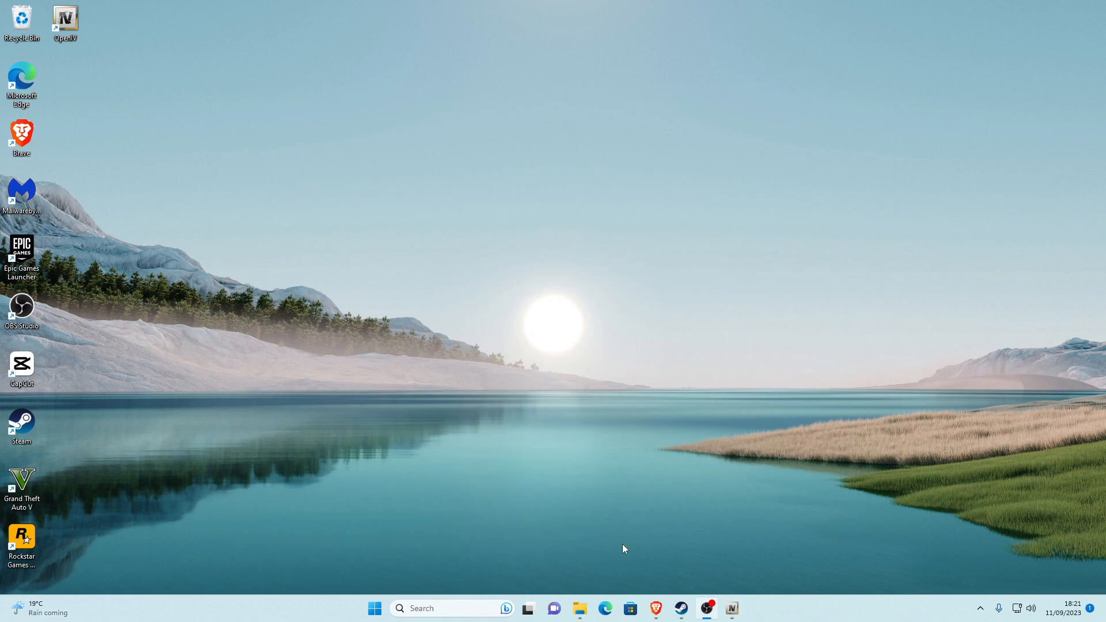
Step: Browse to C:\Program Files (x86)\Steam\steamapps\common in File Explorer, pin the common folder to Quick access and close the window
{"action": "left_click", "coordinate": [576, 597]}
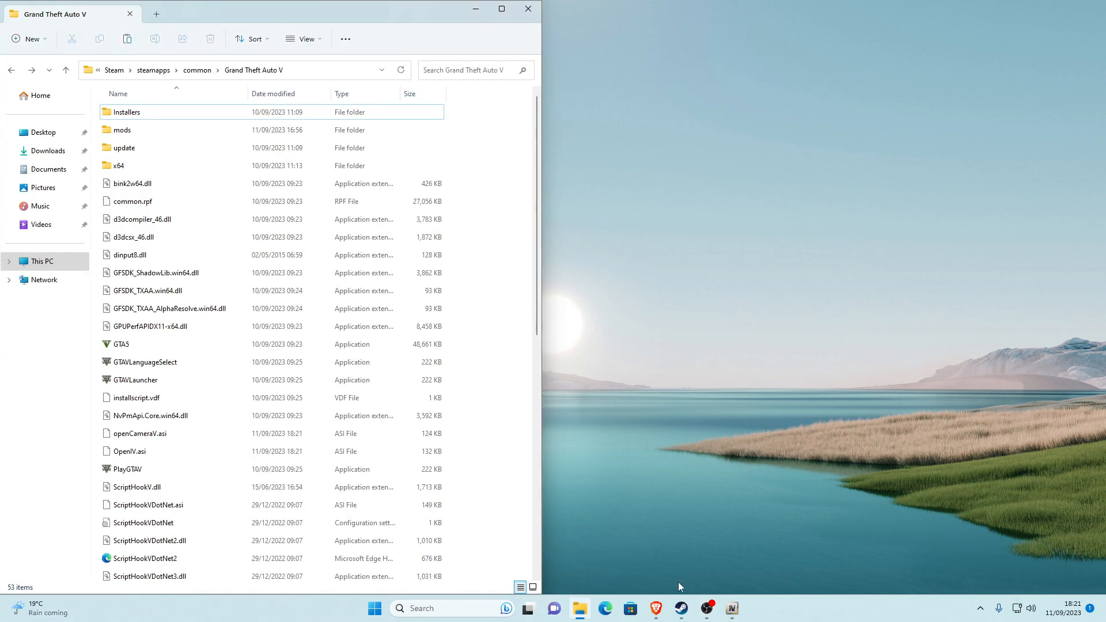
{"action": "left_click", "coordinate": [681, 608]}
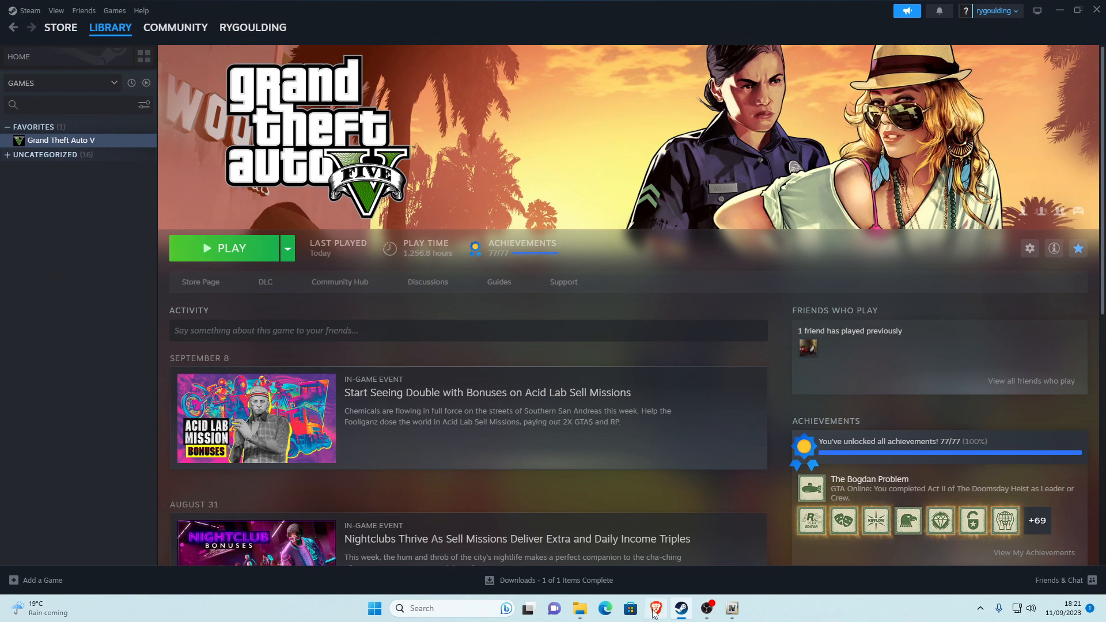
{"action": "left_click", "coordinate": [681, 608]}
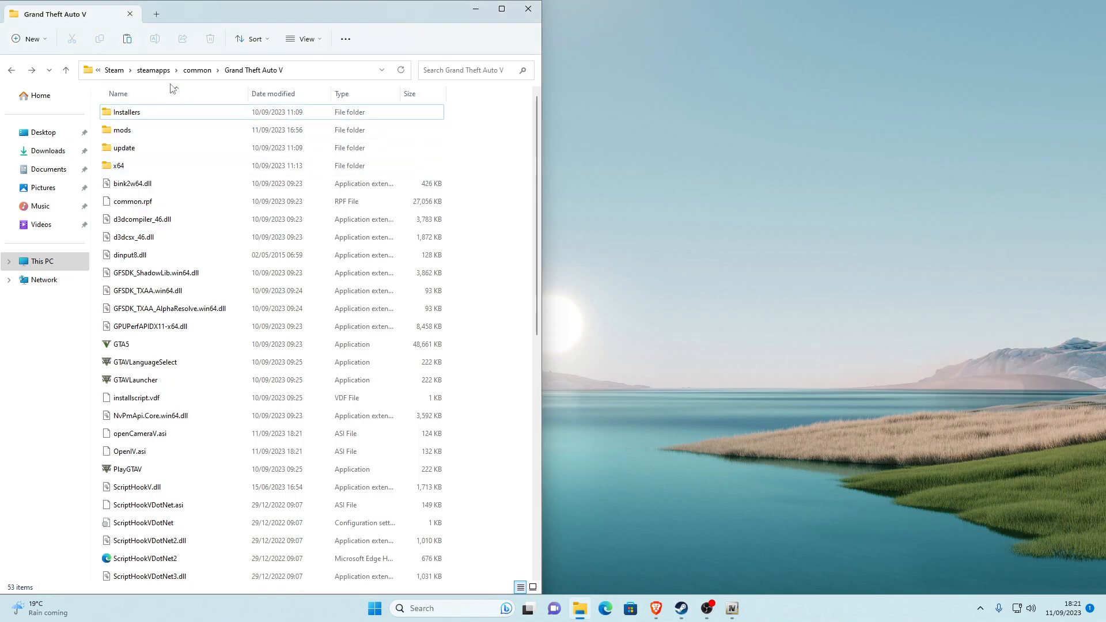
{"action": "left_click", "coordinate": [40, 263]}
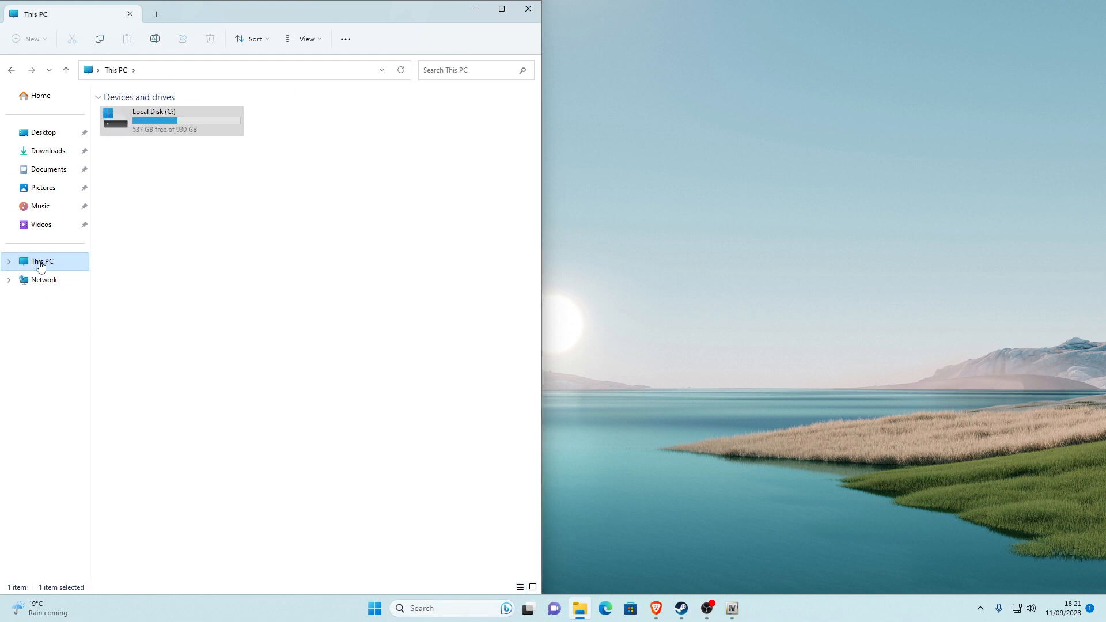
{"action": "double_click", "coordinate": [161, 120]}
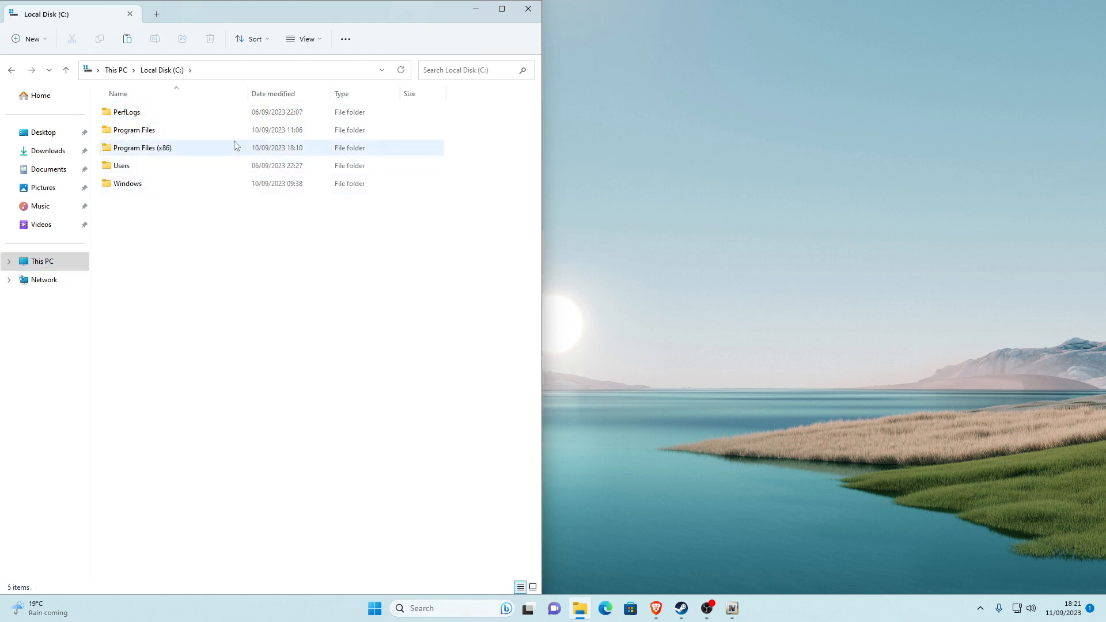
{"action": "double_click", "coordinate": [148, 149]}
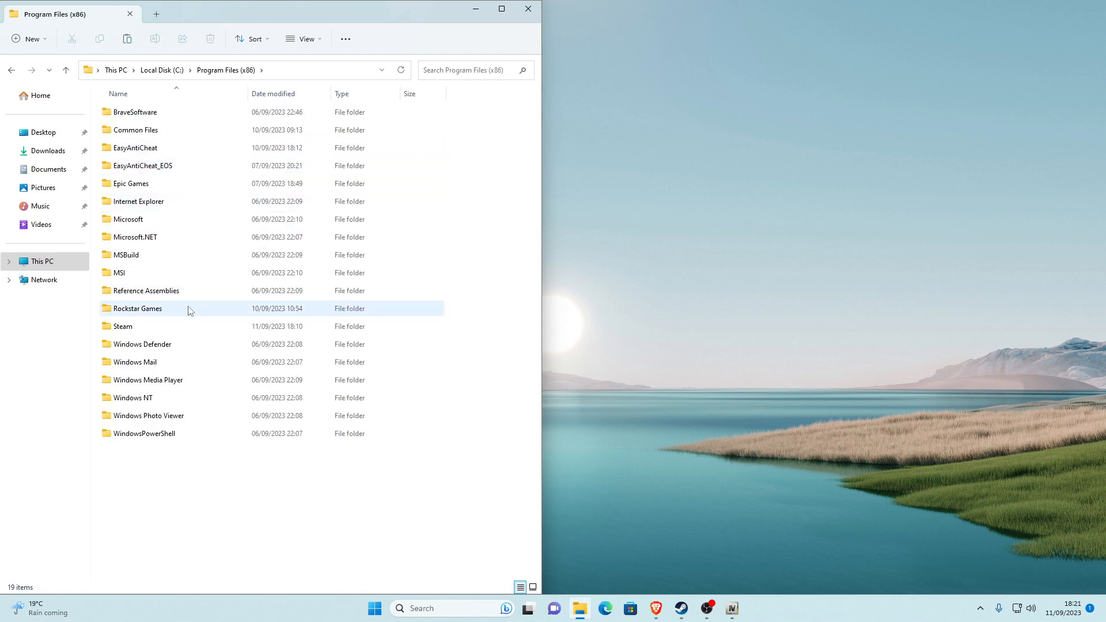
{"action": "double_click", "coordinate": [123, 328]}
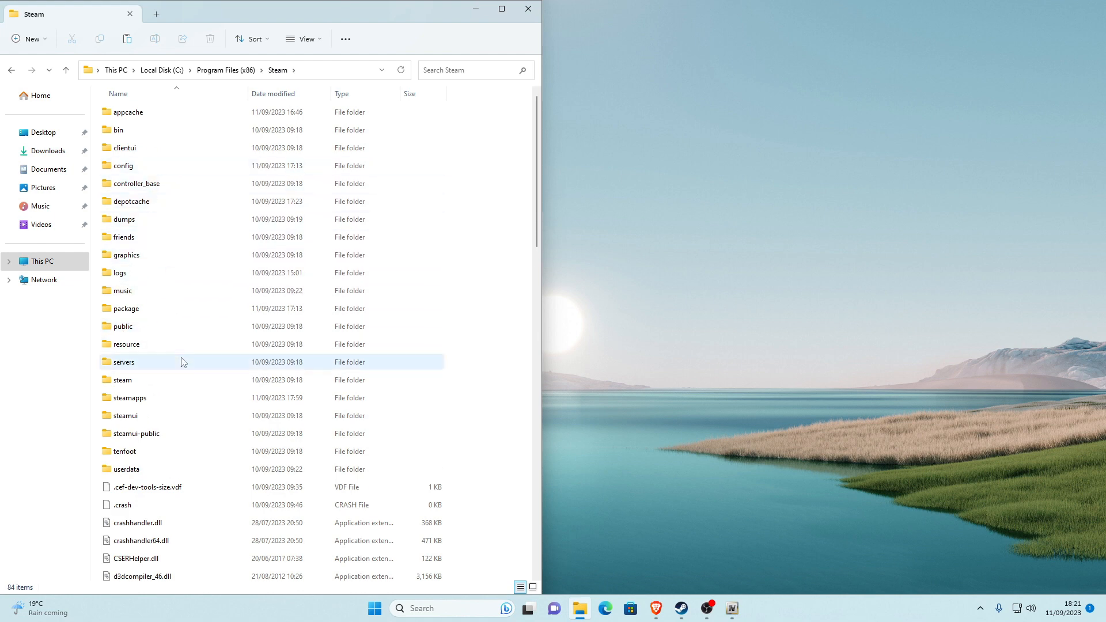
{"action": "double_click", "coordinate": [160, 401]}
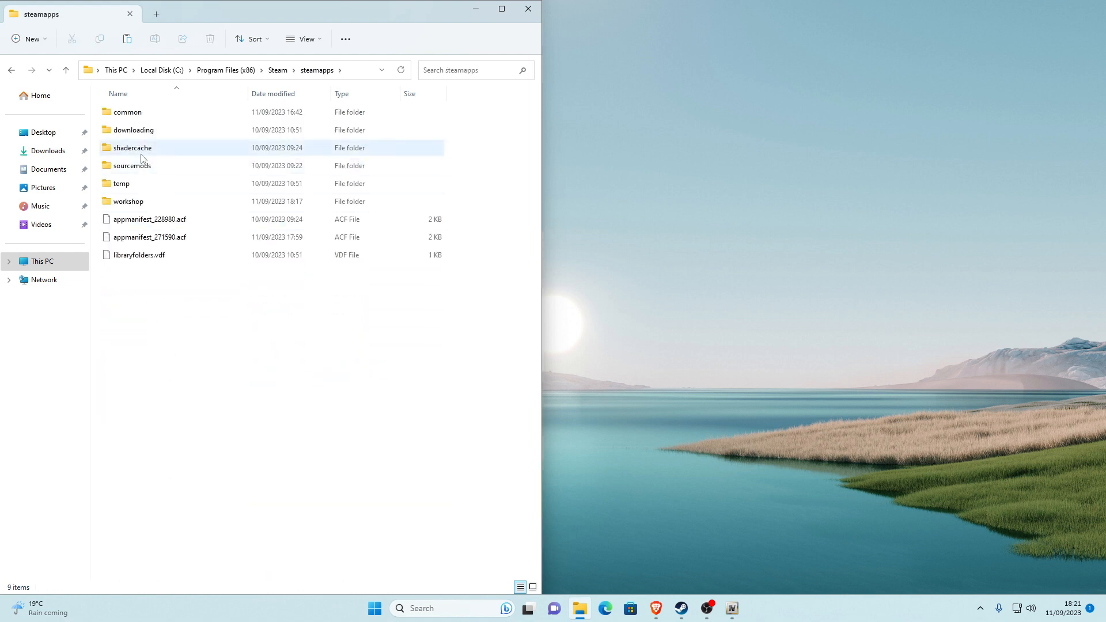
{"action": "double_click", "coordinate": [129, 113]}
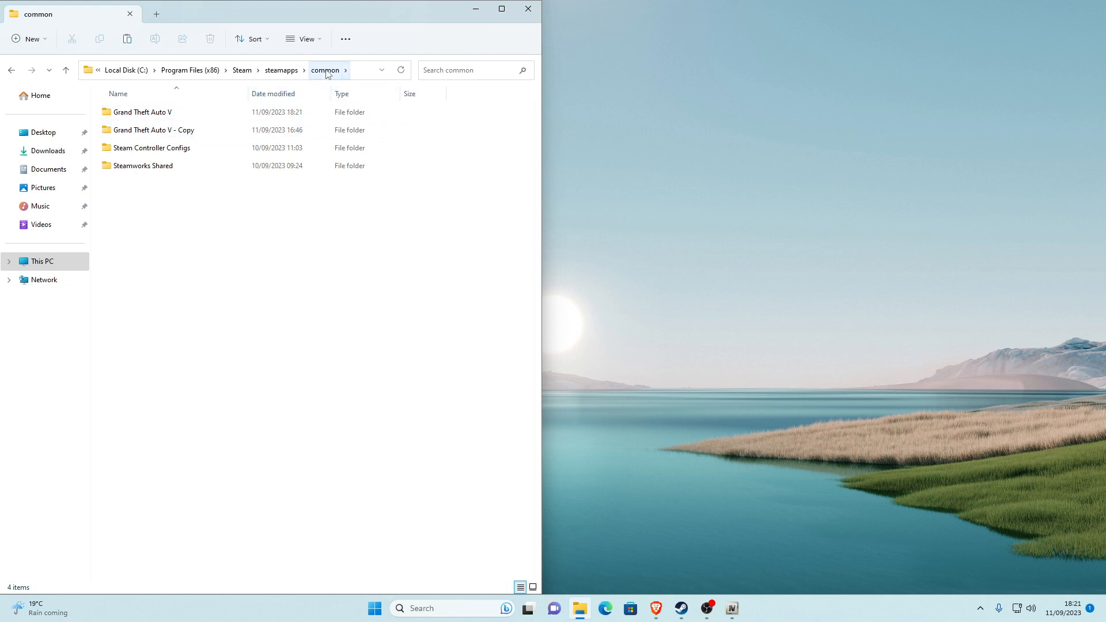
{"action": "left_click_drag", "start_coordinate": [332, 76], "coordinate": [45, 146]}
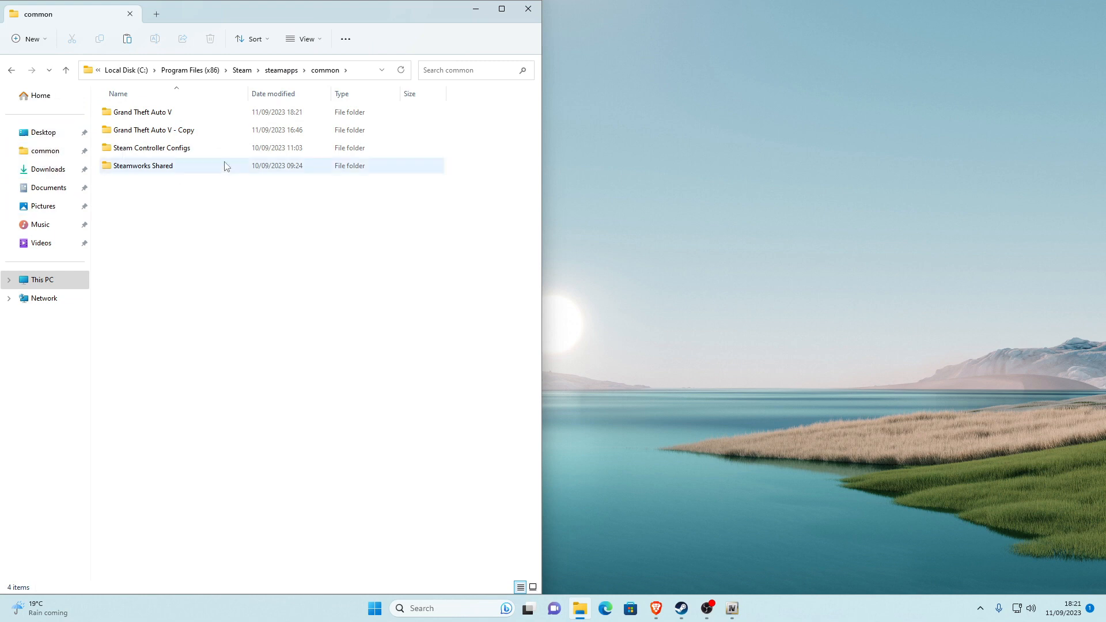
{"action": "left_click", "coordinate": [528, 9]}
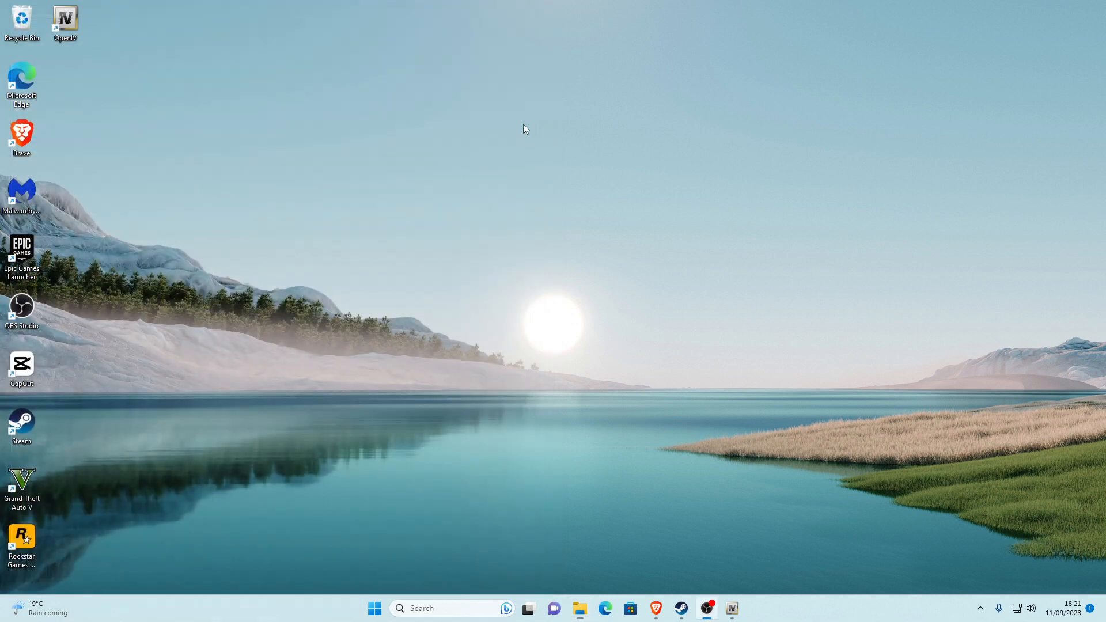
Step: Open the Grand Theft Auto V folder through the pinned common folder and stretch its window to full screen height
{"action": "left_click", "coordinate": [579, 608]}
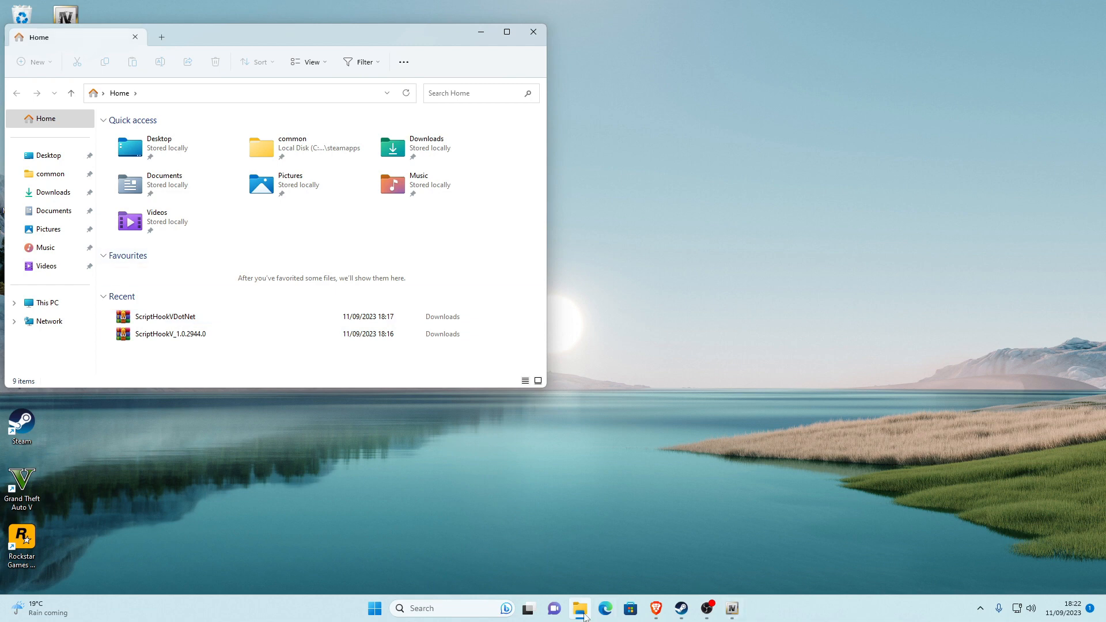
{"action": "left_click", "coordinate": [50, 174]}
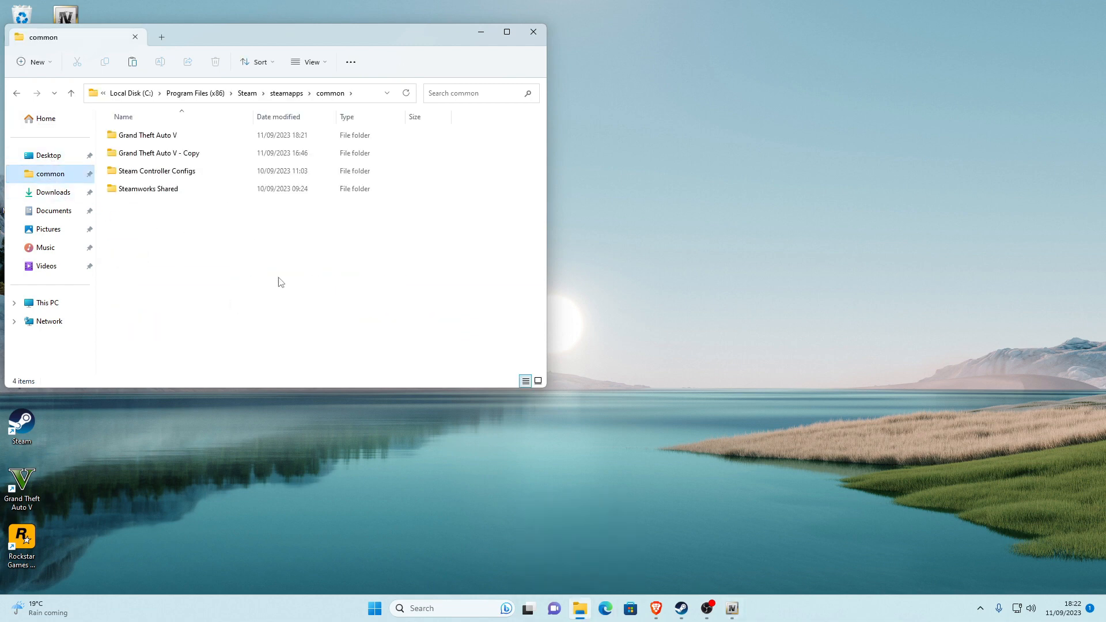
{"action": "double_click", "coordinate": [172, 137]}
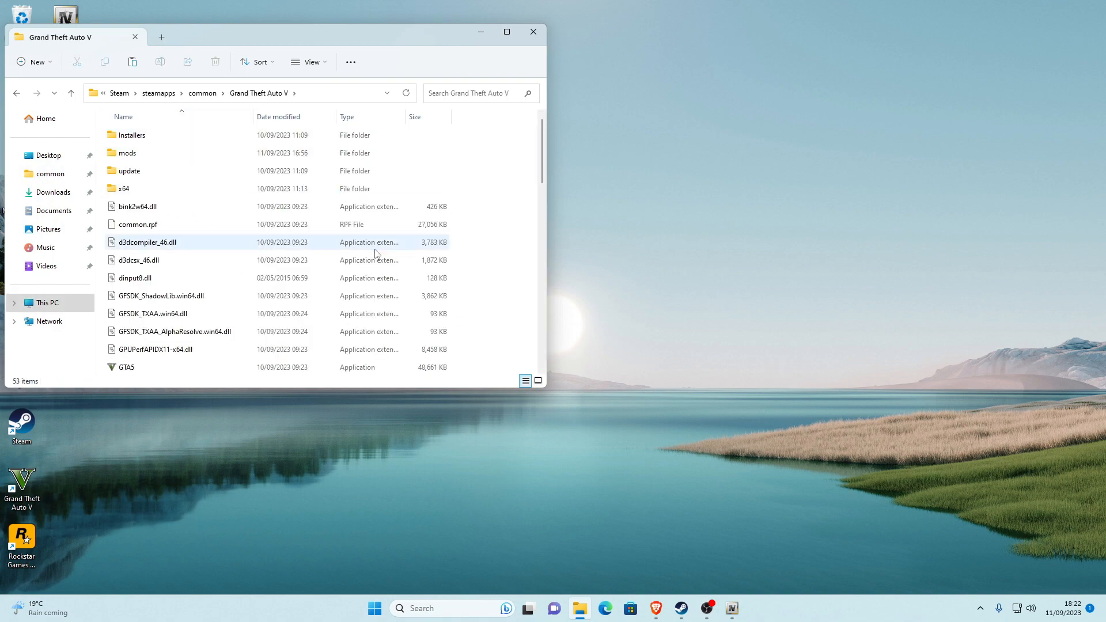
{"action": "scroll", "coordinate": [357, 199], "scroll_direction": "down", "scroll_amount": 8}
{"action": "scroll", "coordinate": [350, 187], "scroll_direction": "up", "scroll_amount": 8}
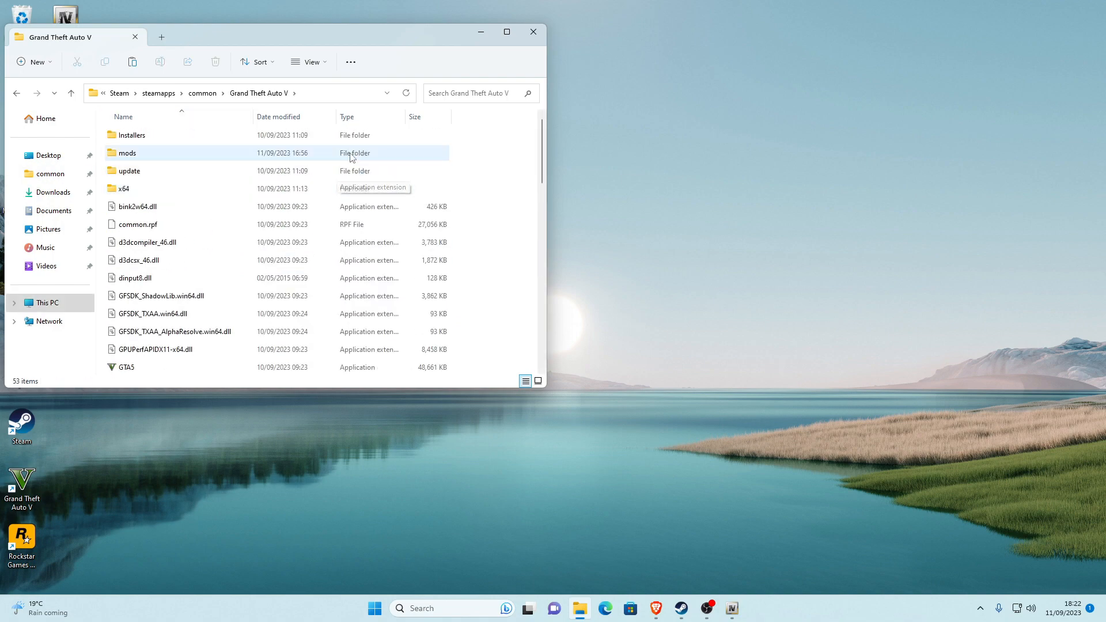
{"action": "double_click", "coordinate": [343, 23]}
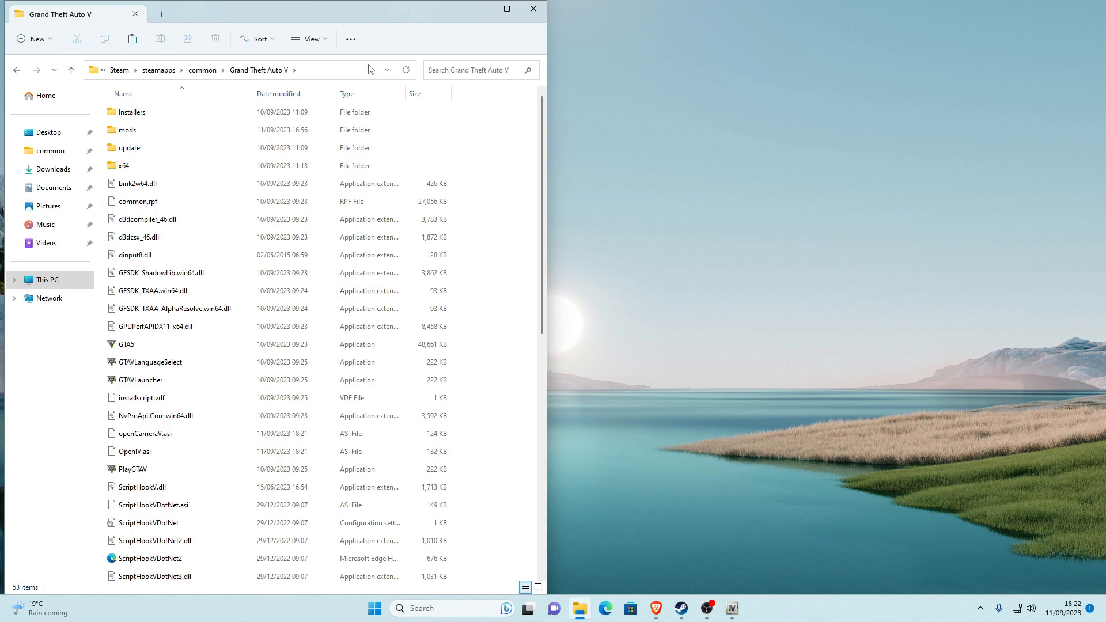
Step: Switch to Brave, close the ReShade tab, search for "reshade" in a new tab, open reshade.me and move its tab to first place
{"action": "key", "text": "alt+Tab"}
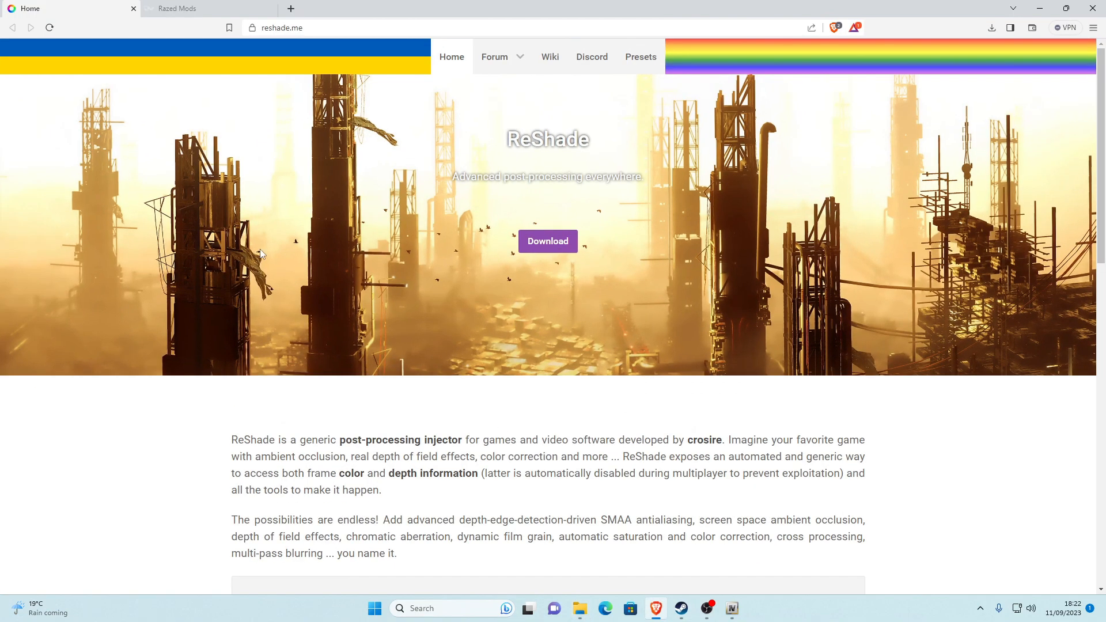
{"action": "left_click", "coordinate": [133, 9]}
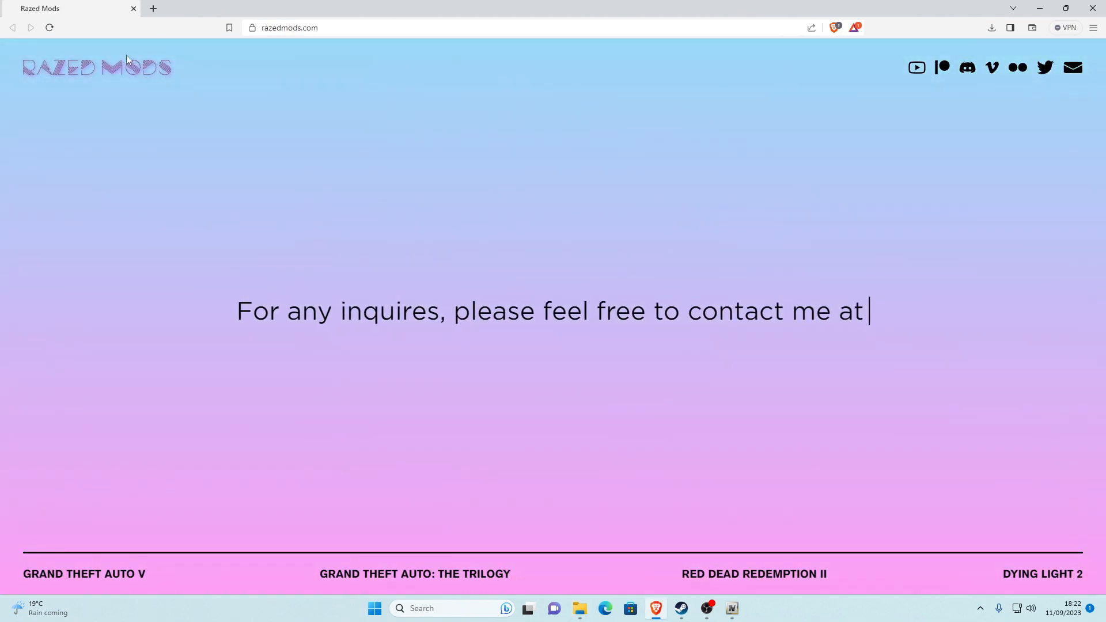
{"action": "left_click", "coordinate": [153, 9]}
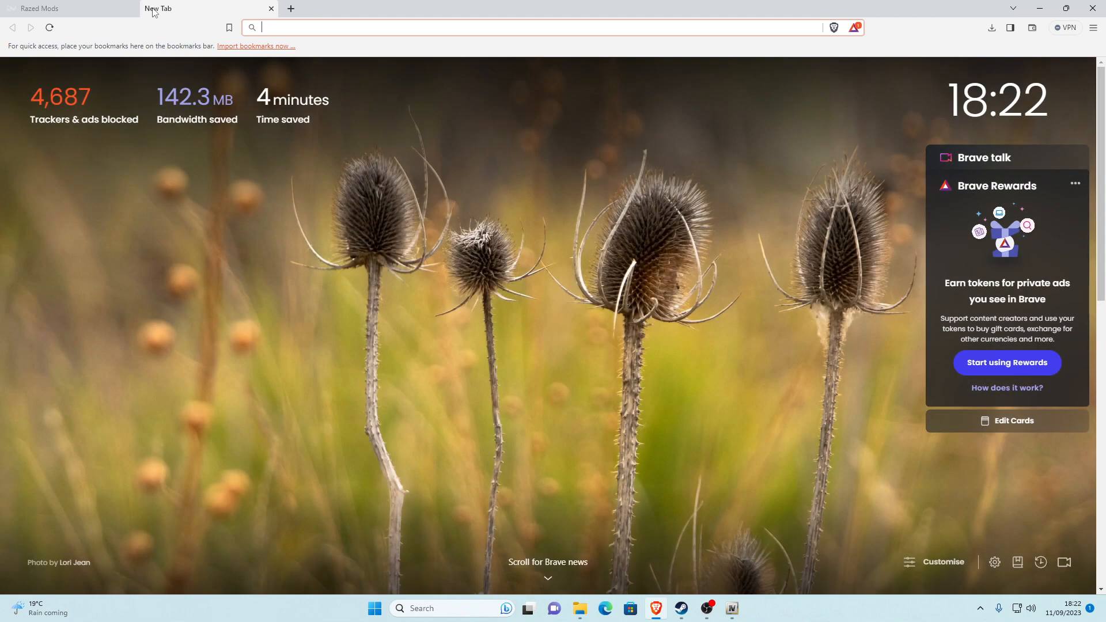
{"action": "type", "text": "reshade"}
{"action": "key", "text": "Return"}
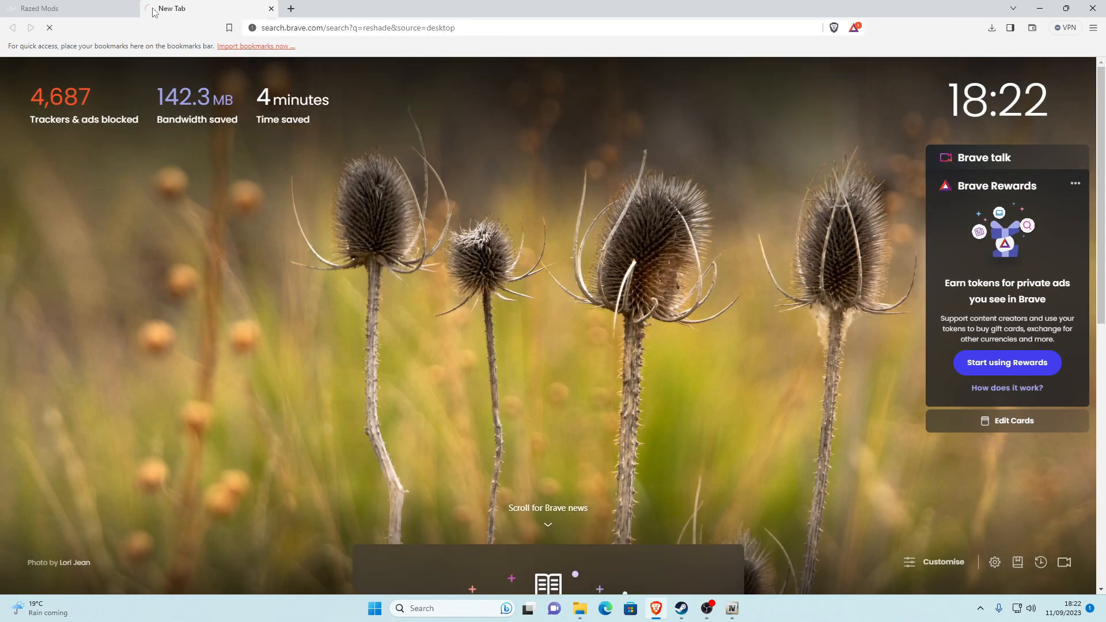
{"action": "left_click", "coordinate": [156, 153]}
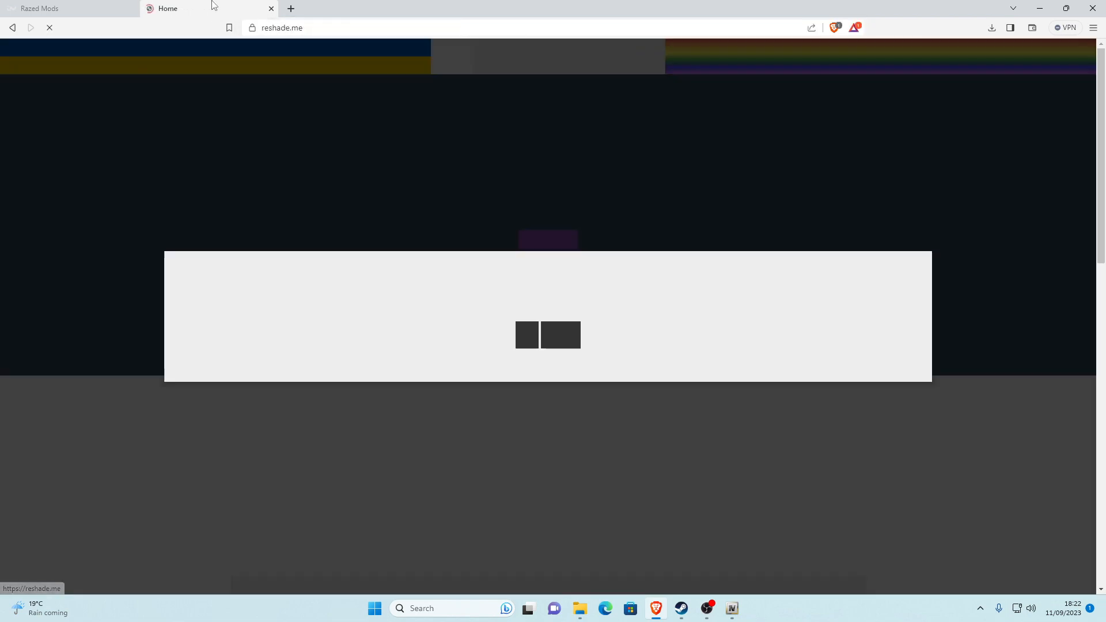
{"action": "left_click_drag", "start_coordinate": [213, 4], "coordinate": [75, 8]}
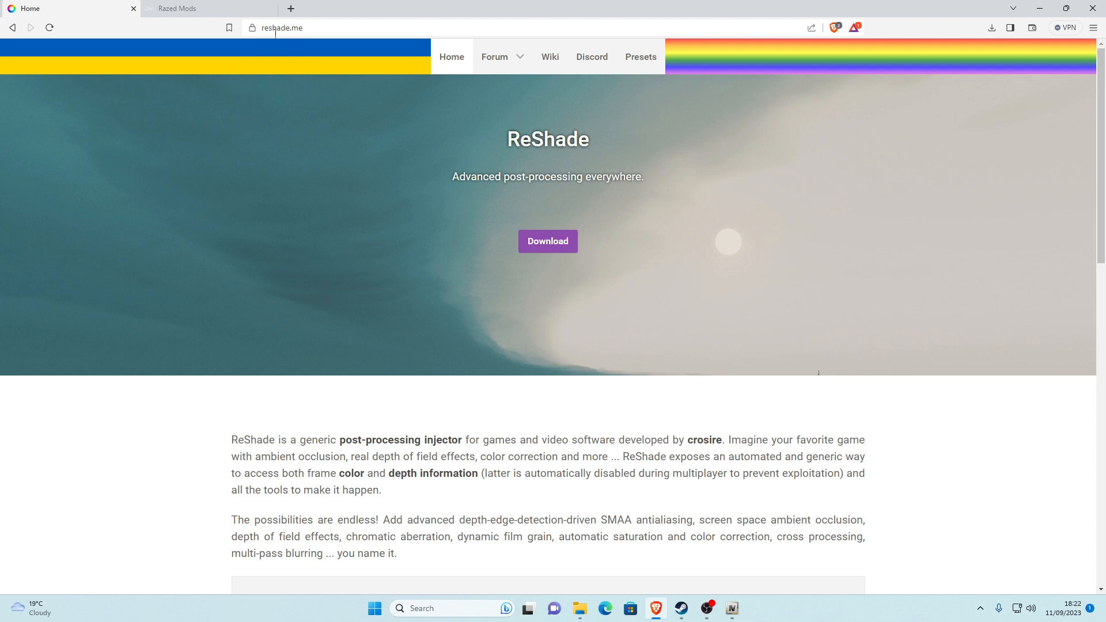
Step: Download ReShade 5.9.2 without add-on support, save ReShade_Setup_5.9.2 to Downloads and launch the installer
{"action": "left_click", "coordinate": [546, 253]}
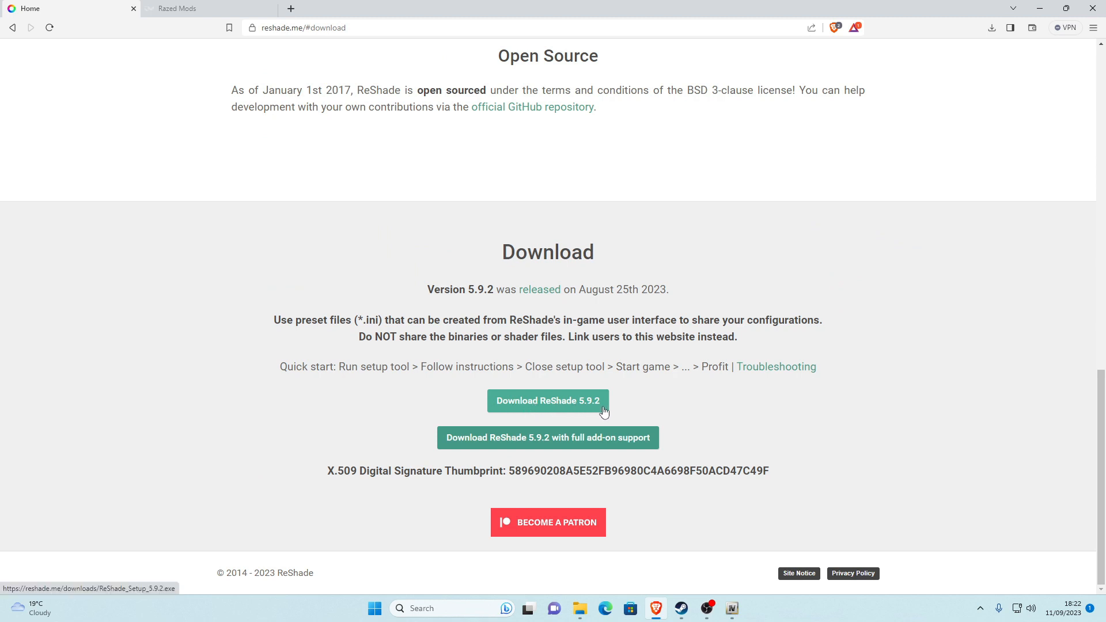
{"action": "left_click", "coordinate": [559, 396]}
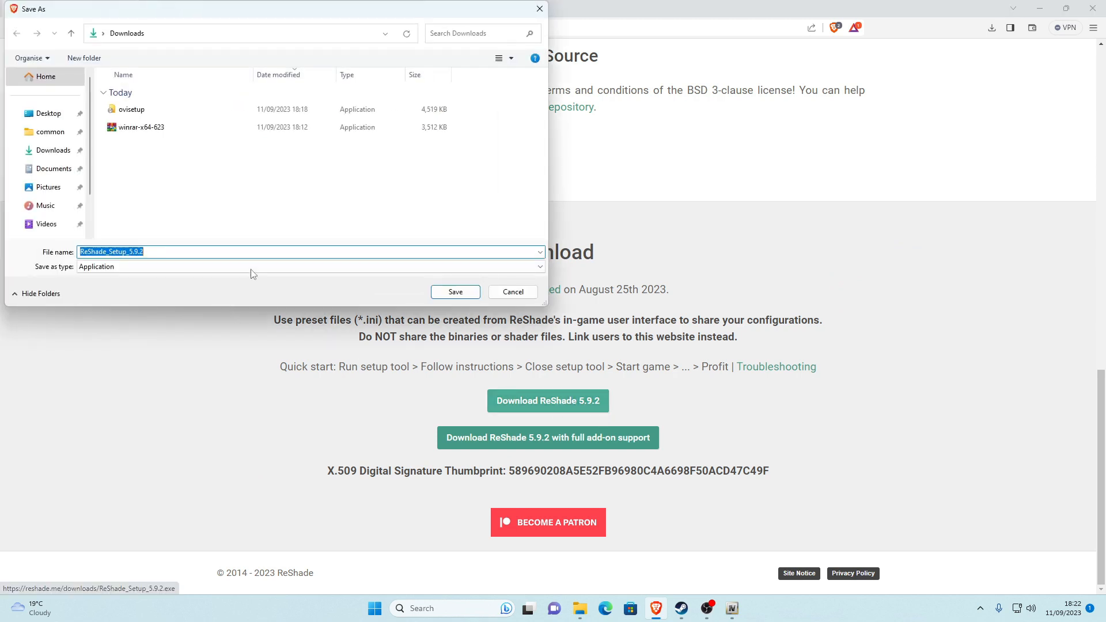
{"action": "left_click", "coordinate": [445, 295]}
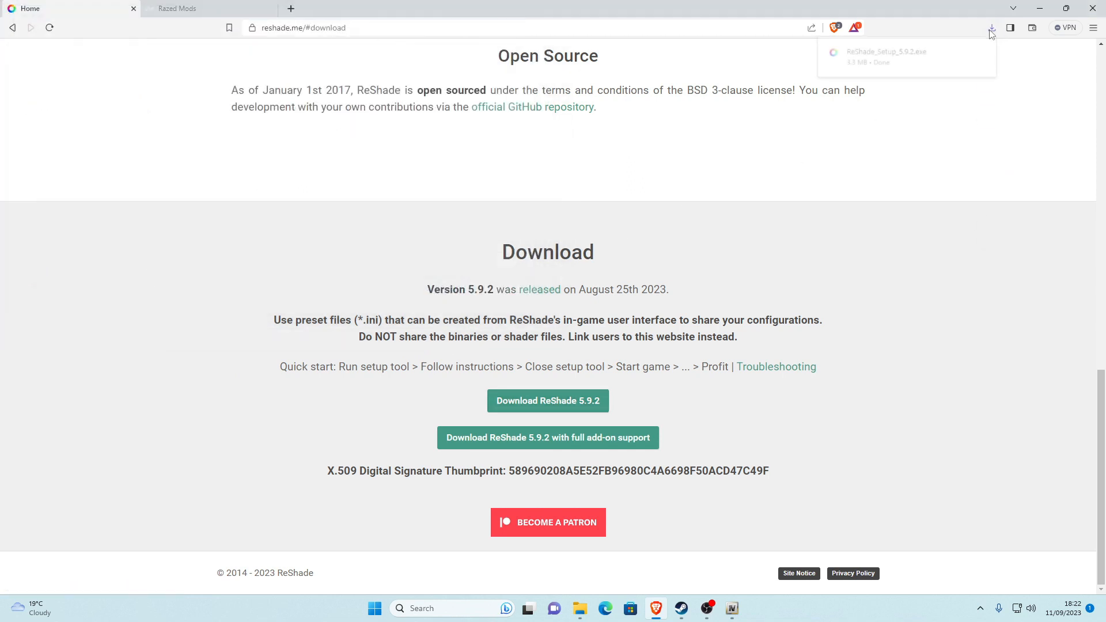
{"action": "left_click", "coordinate": [883, 62]}
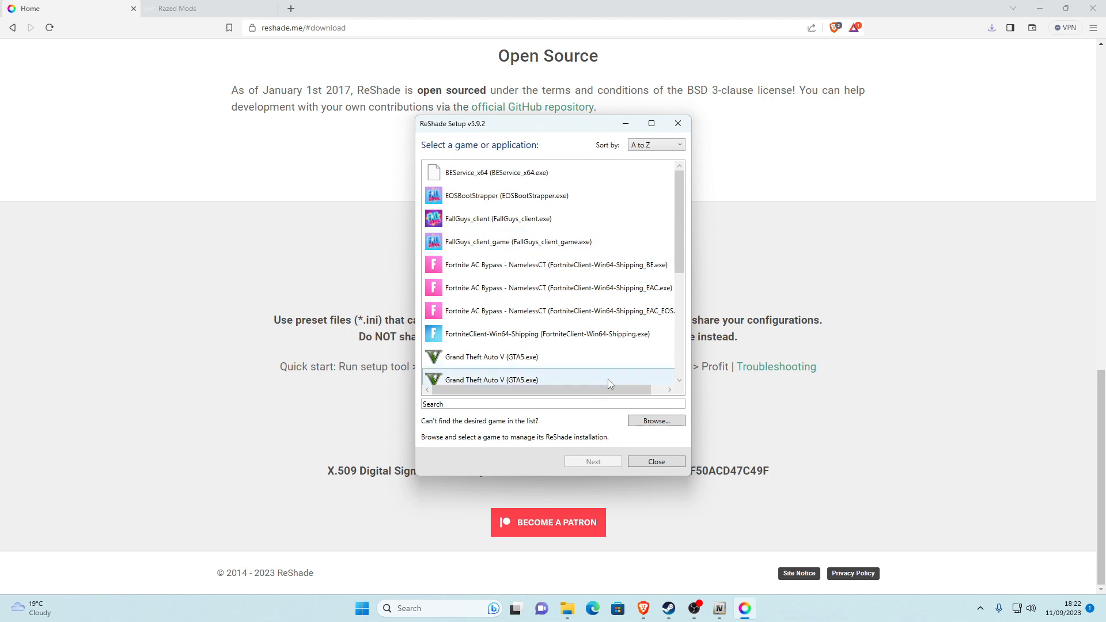
Step: Start browsing for the game executable in ReShade Setup and go to Local Disk (C:)
{"action": "left_click", "coordinate": [652, 425]}
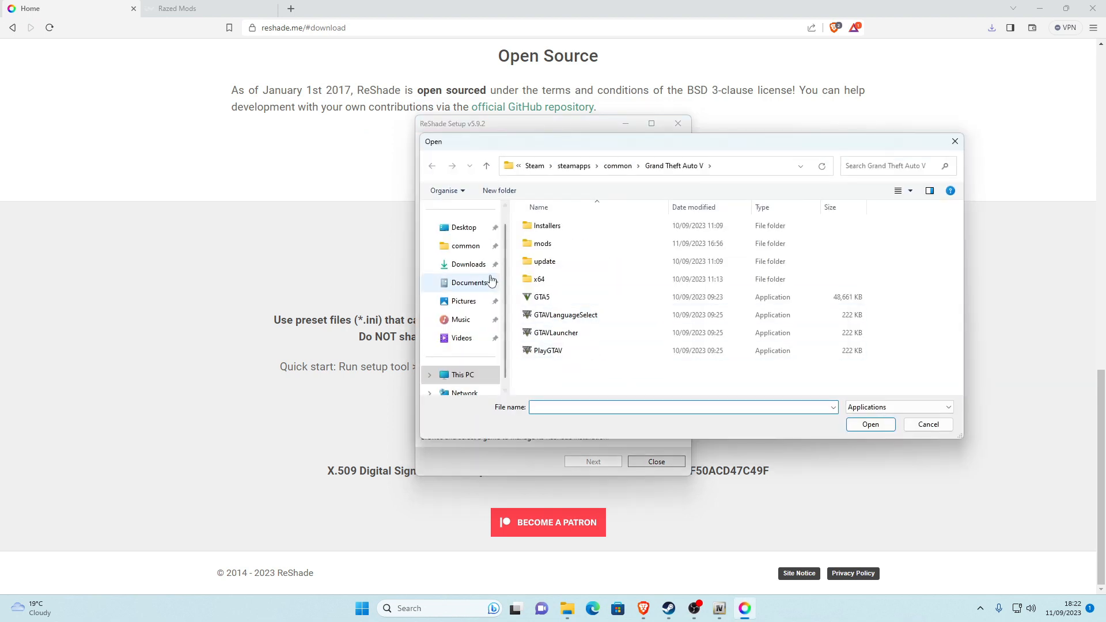
{"action": "scroll", "coordinate": [487, 275], "scroll_direction": "up", "scroll_amount": 1}
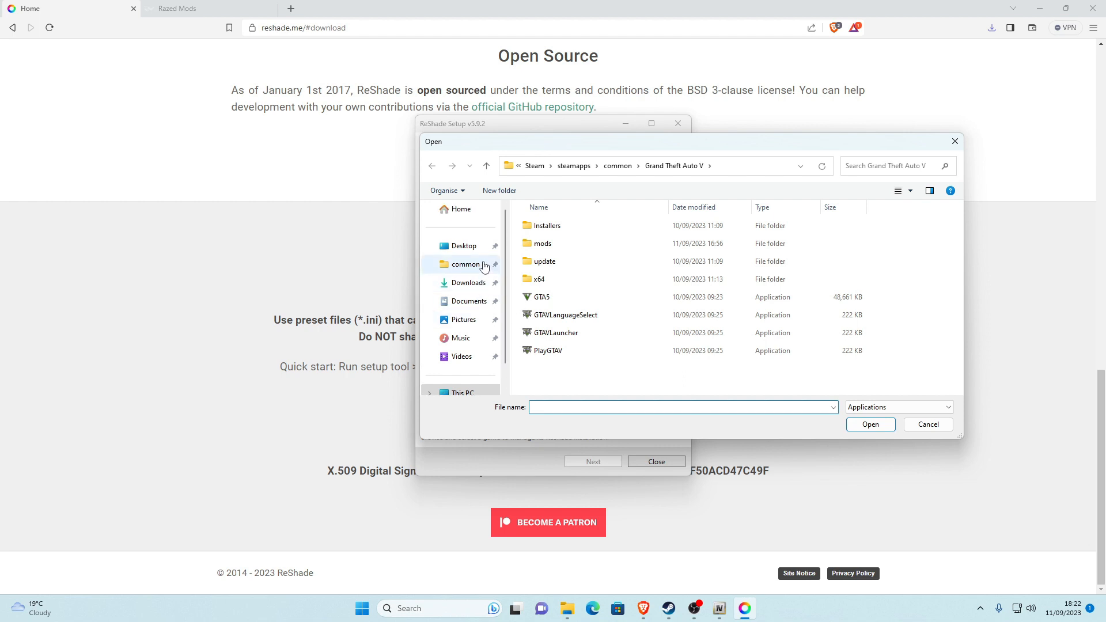
{"action": "left_click", "coordinate": [464, 266]}
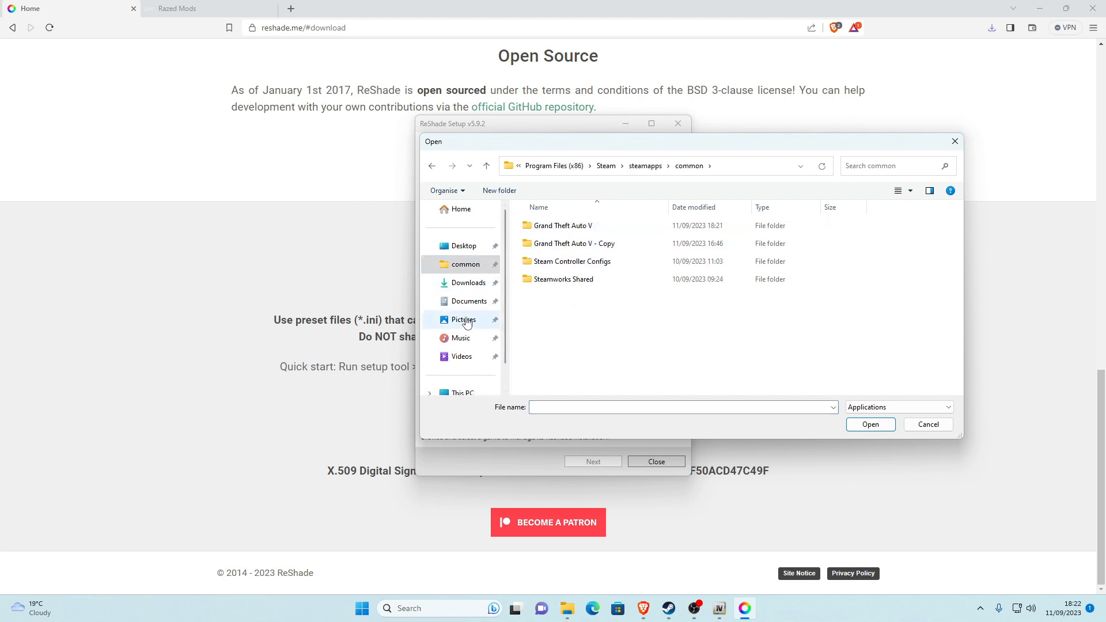
{"action": "scroll", "coordinate": [468, 335], "scroll_direction": "down", "scroll_amount": 3}
{"action": "left_click", "coordinate": [469, 340]}
{"action": "double_click", "coordinate": [608, 228]}
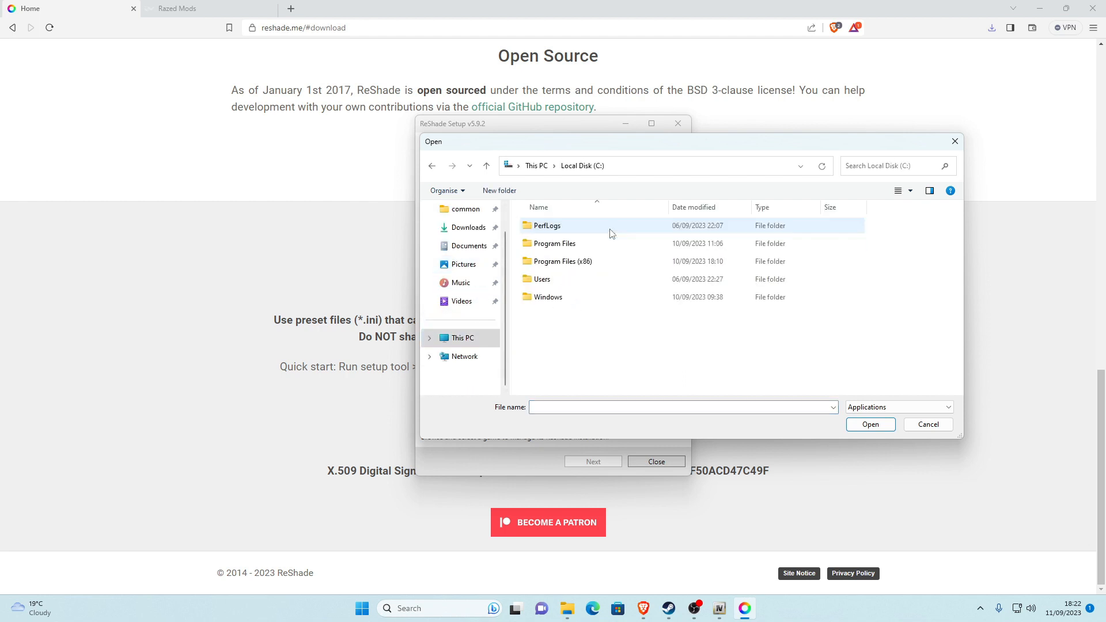
Step: Open the folder Program Files (x86)\Steam\steamapps\common in the file dialog
{"action": "double_click", "coordinate": [602, 262]}
{"action": "scroll", "coordinate": [565, 270], "scroll_direction": "down", "scroll_amount": 3}
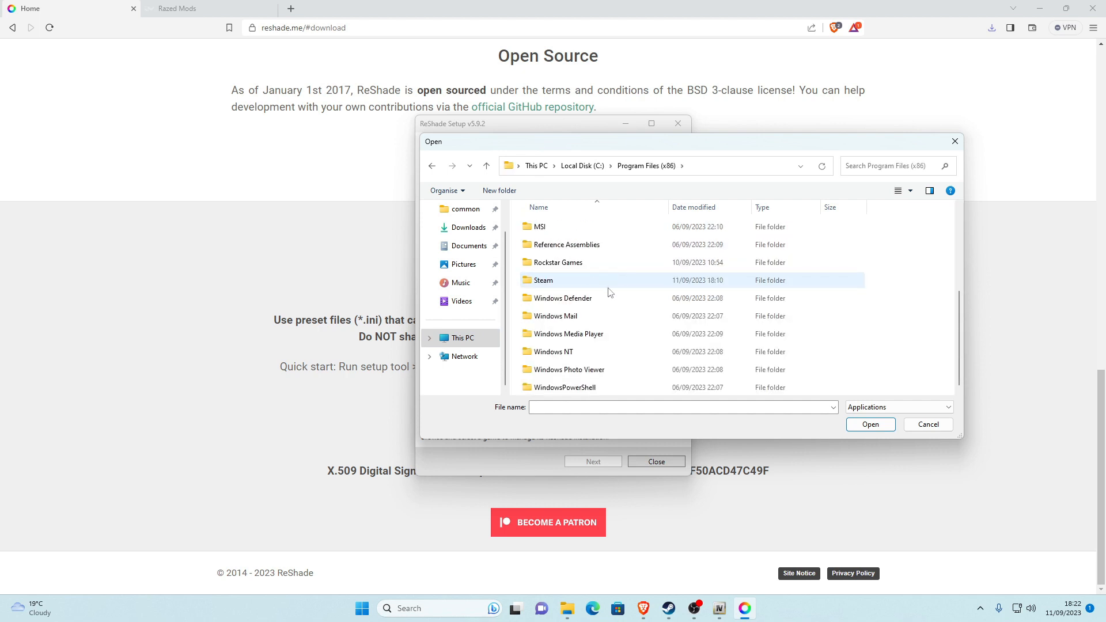
{"action": "double_click", "coordinate": [543, 281]}
{"action": "scroll", "coordinate": [554, 277], "scroll_direction": "down", "scroll_amount": 5}
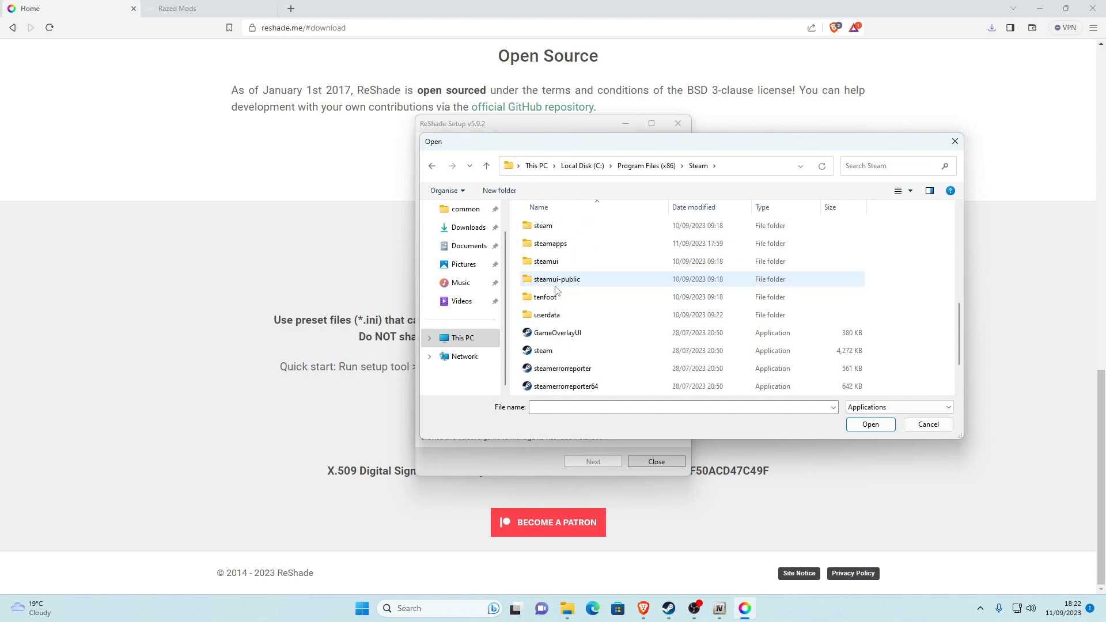
{"action": "double_click", "coordinate": [550, 244]}
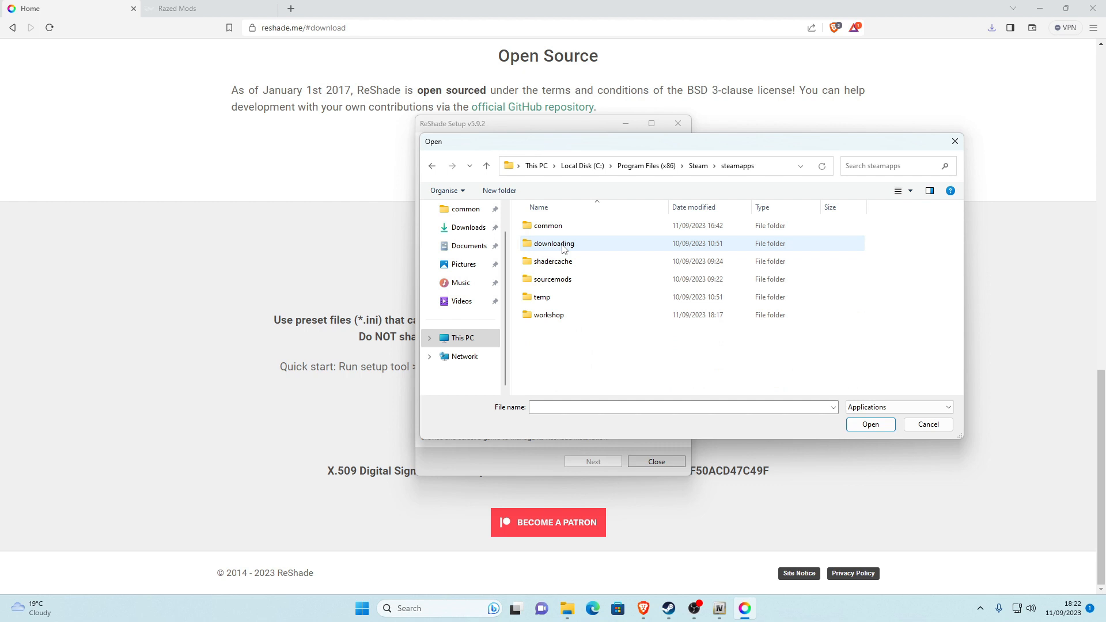
{"action": "left_click", "coordinate": [542, 230]}
{"action": "double_click", "coordinate": [543, 228]}
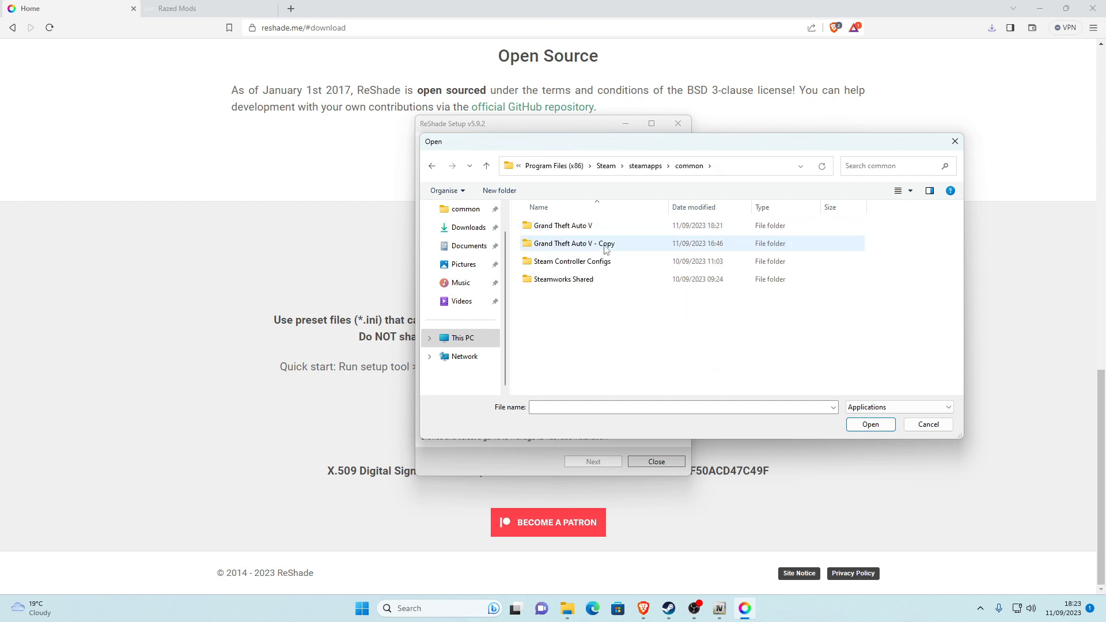
Step: Choose GTA5 in the Grand Theft Auto V folder as ReShade's target, keep DirectX 10/11/12 and continue without a preset
{"action": "double_click", "coordinate": [559, 229]}
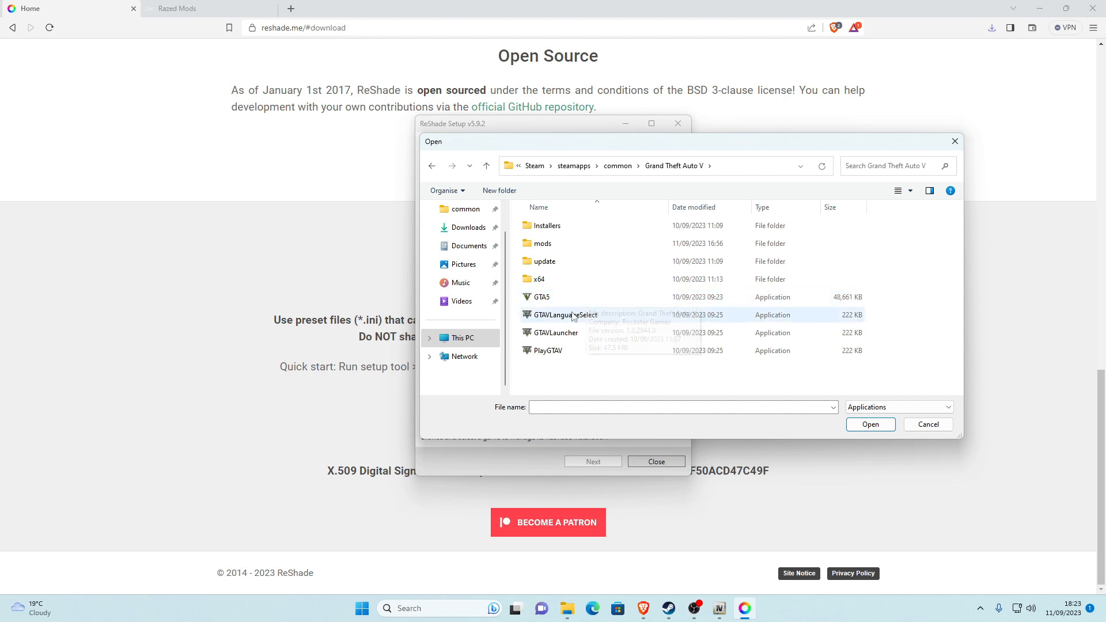
{"action": "left_click", "coordinate": [558, 299]}
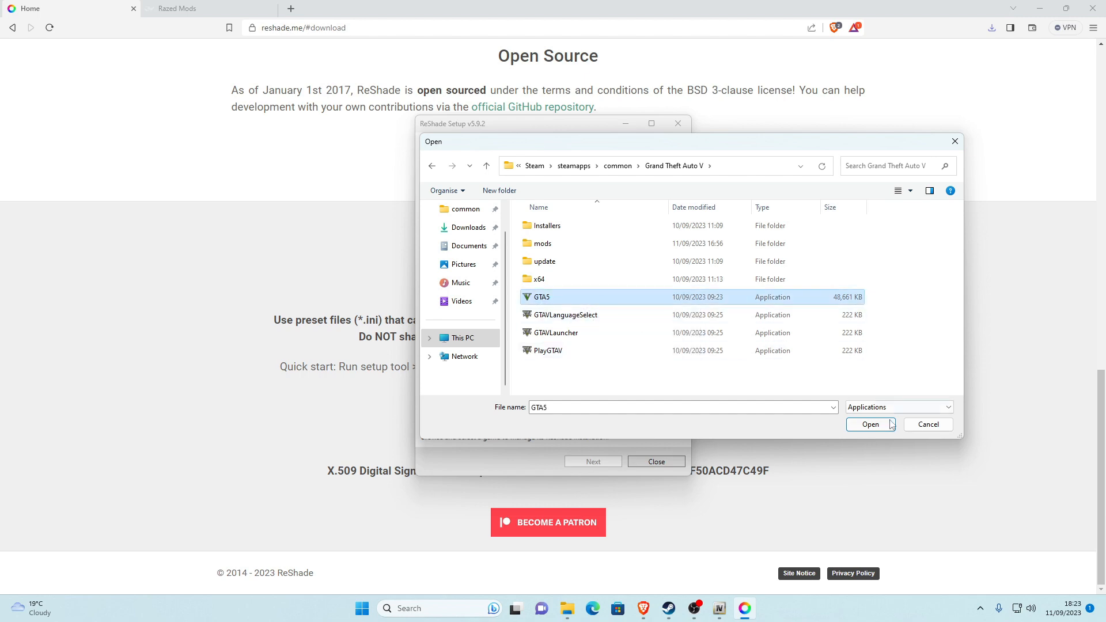
{"action": "left_click", "coordinate": [867, 429]}
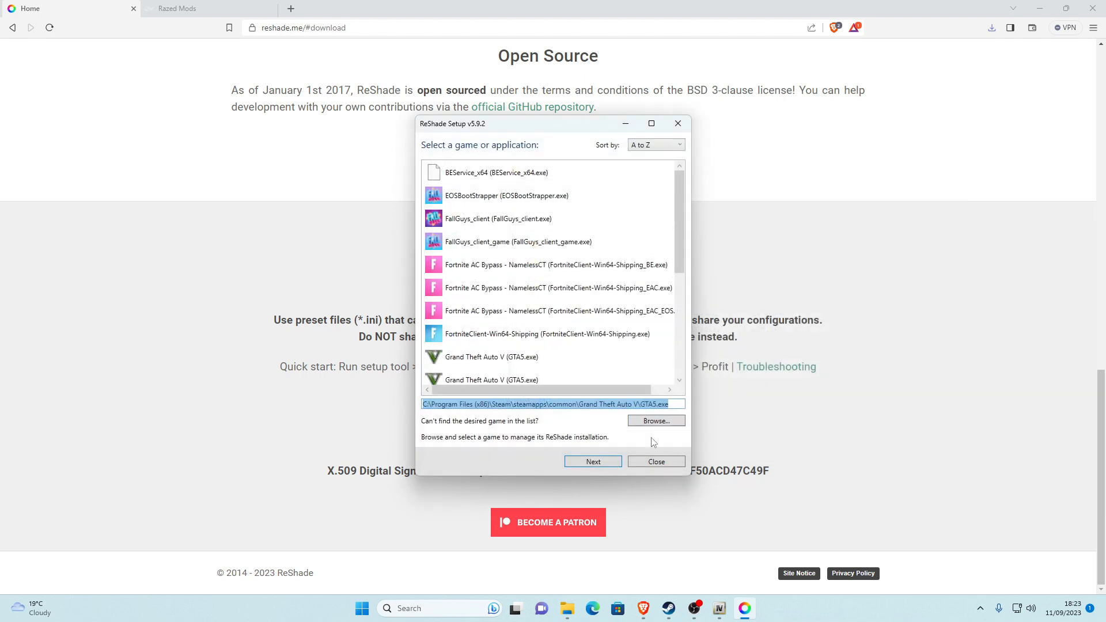
{"action": "left_click", "coordinate": [602, 460]}
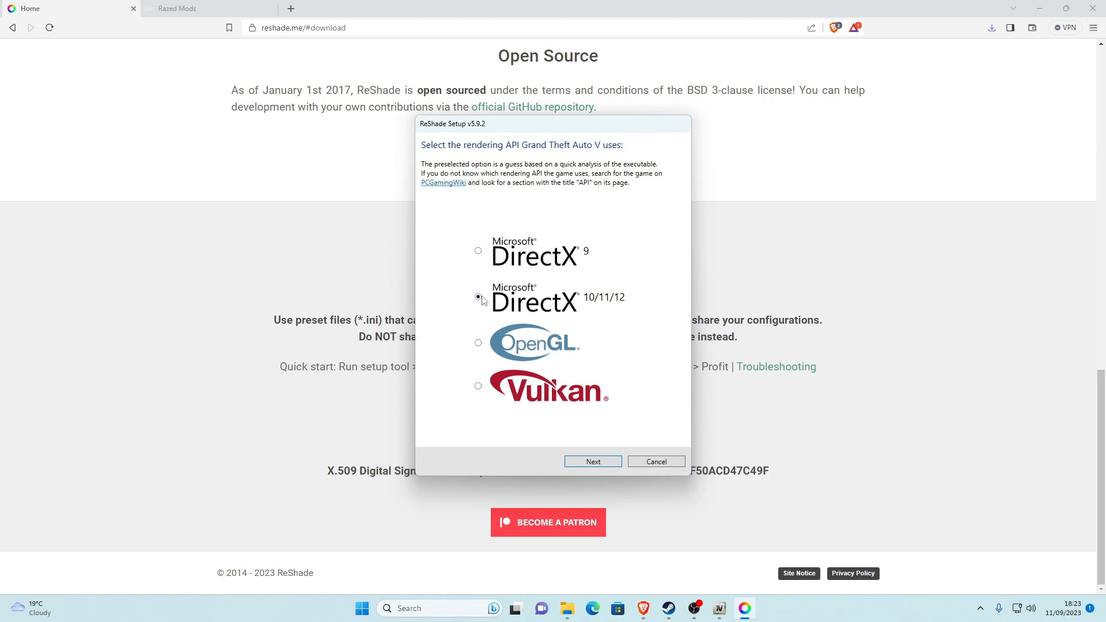
{"action": "left_click", "coordinate": [601, 461]}
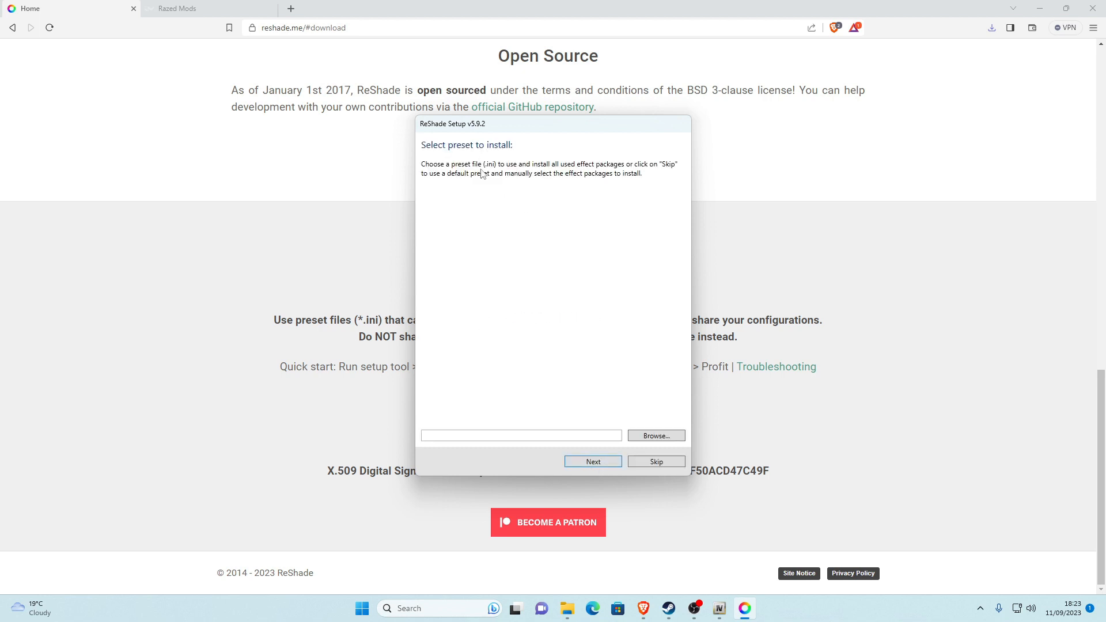
{"action": "left_click", "coordinate": [598, 466]}
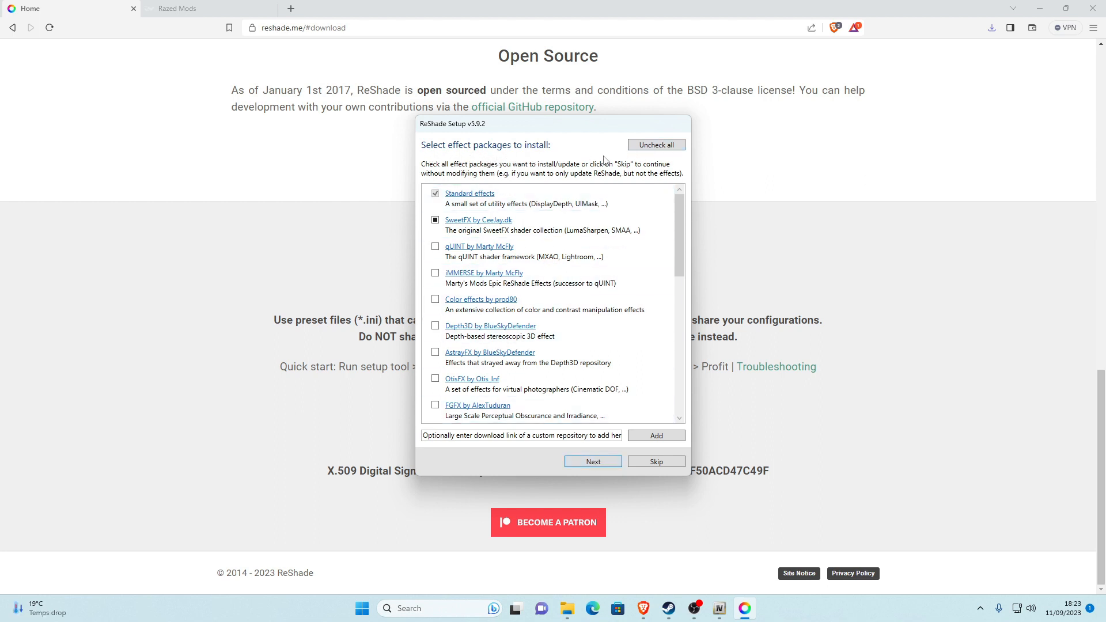
Step: Select all effect packages except VRToolkit by retroluxfilm and start installing them
{"action": "left_click", "coordinate": [651, 148]}
{"action": "left_click", "coordinate": [656, 145]}
{"action": "scroll", "coordinate": [524, 225], "scroll_direction": "down", "scroll_amount": 10}
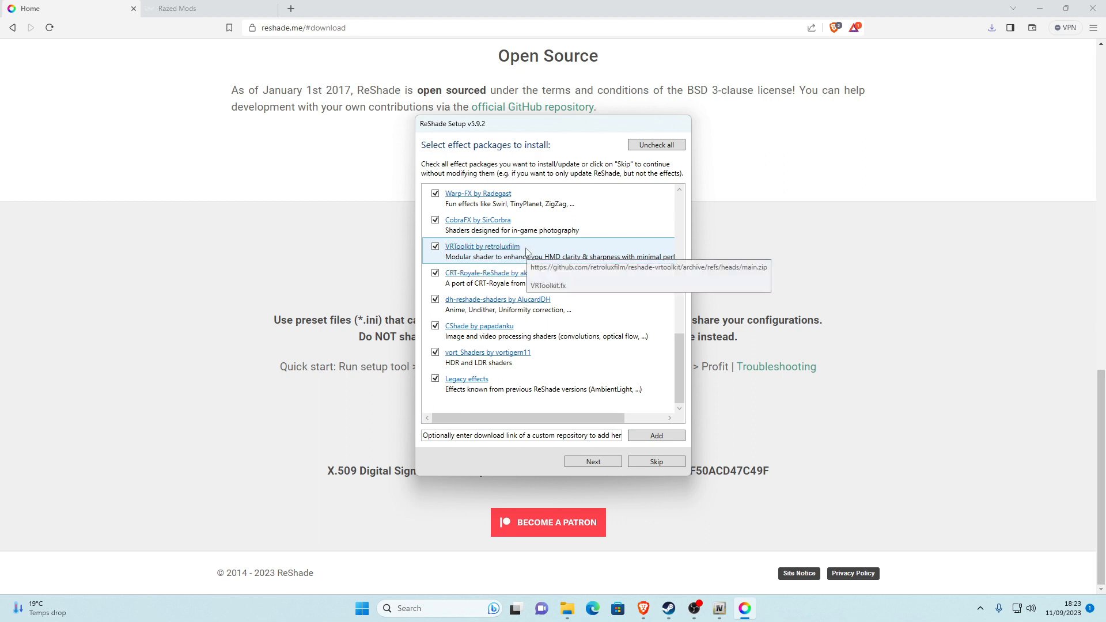
{"action": "left_click", "coordinate": [437, 248]}
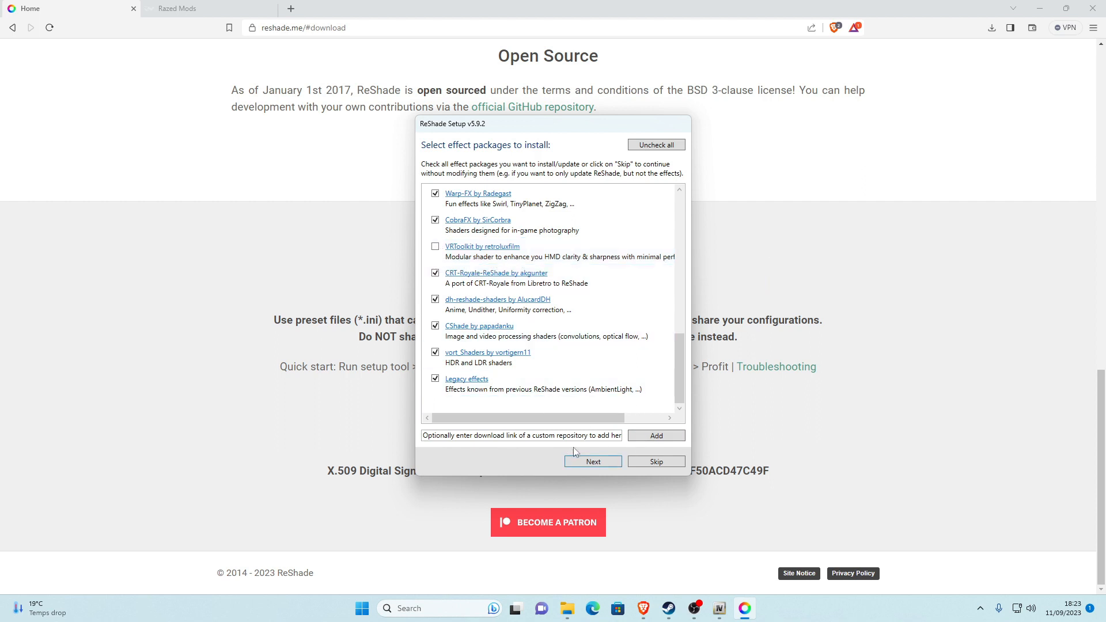
{"action": "left_click", "coordinate": [605, 465]}
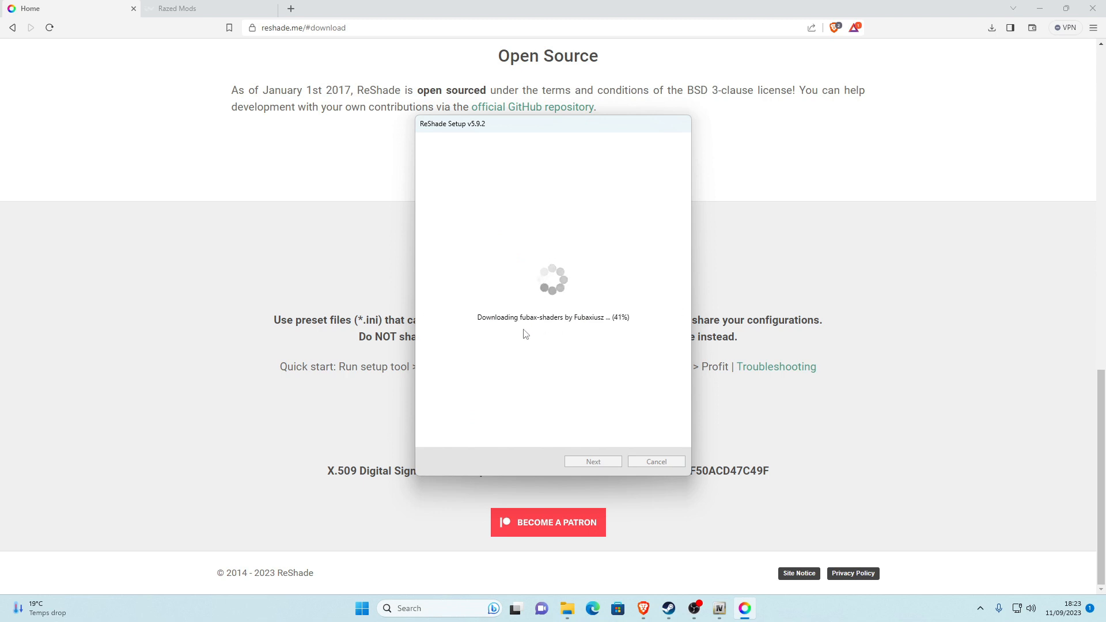
Step: Glance at the game folder while the shaders install, finish the ReShade setup and close the ReShade browser tab
{"action": "key", "text": "alt+Tab"}
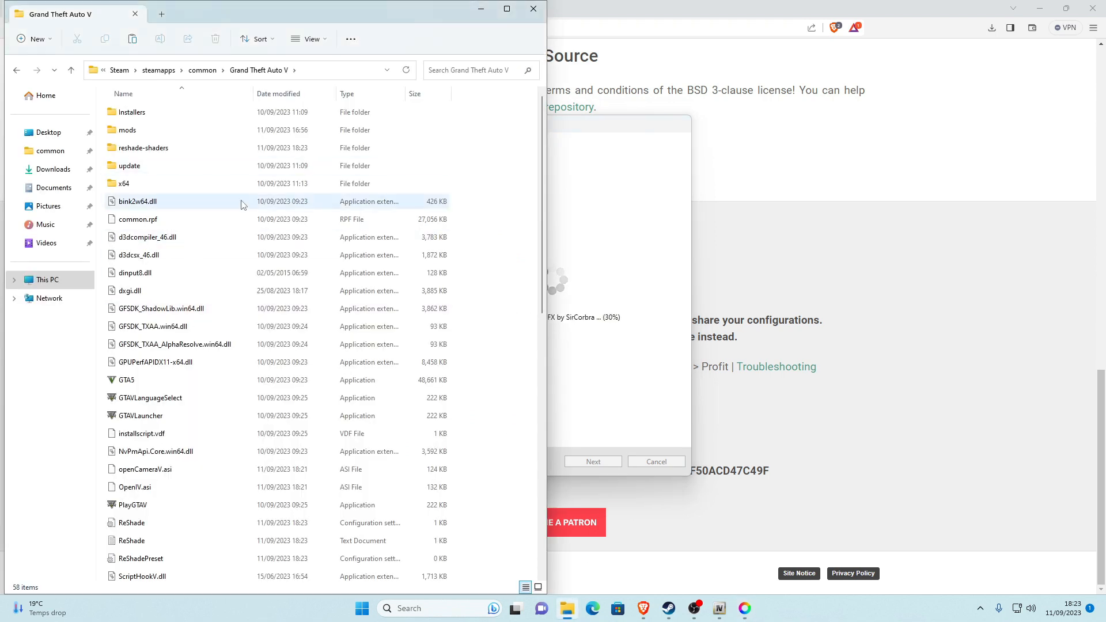
{"action": "left_click", "coordinate": [482, 14]}
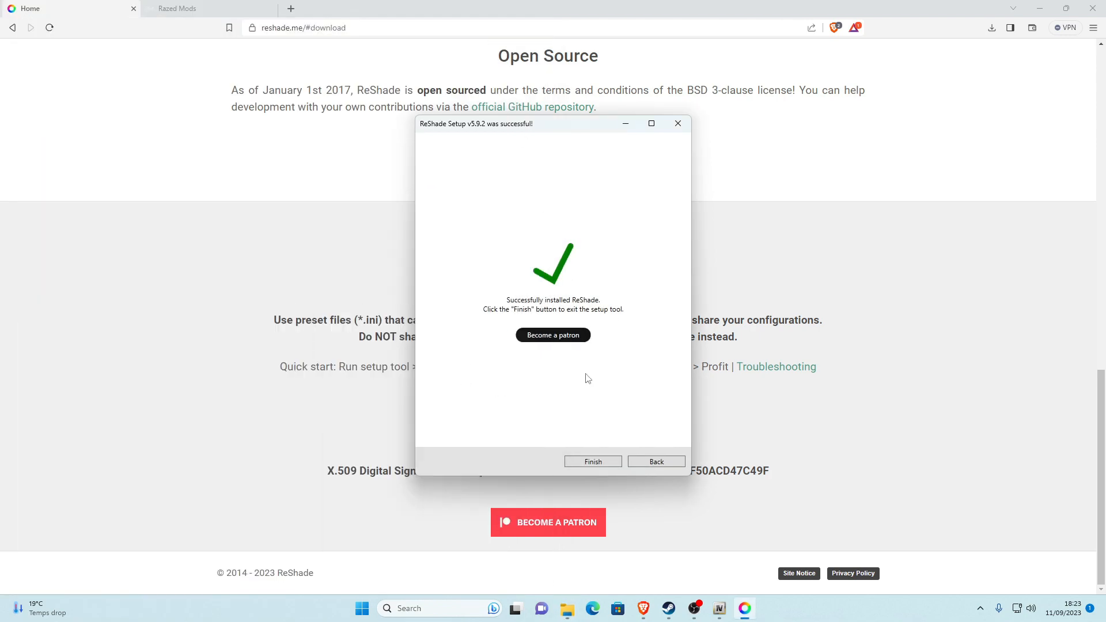
{"action": "left_click", "coordinate": [593, 463]}
{"action": "left_click", "coordinate": [147, 9]}
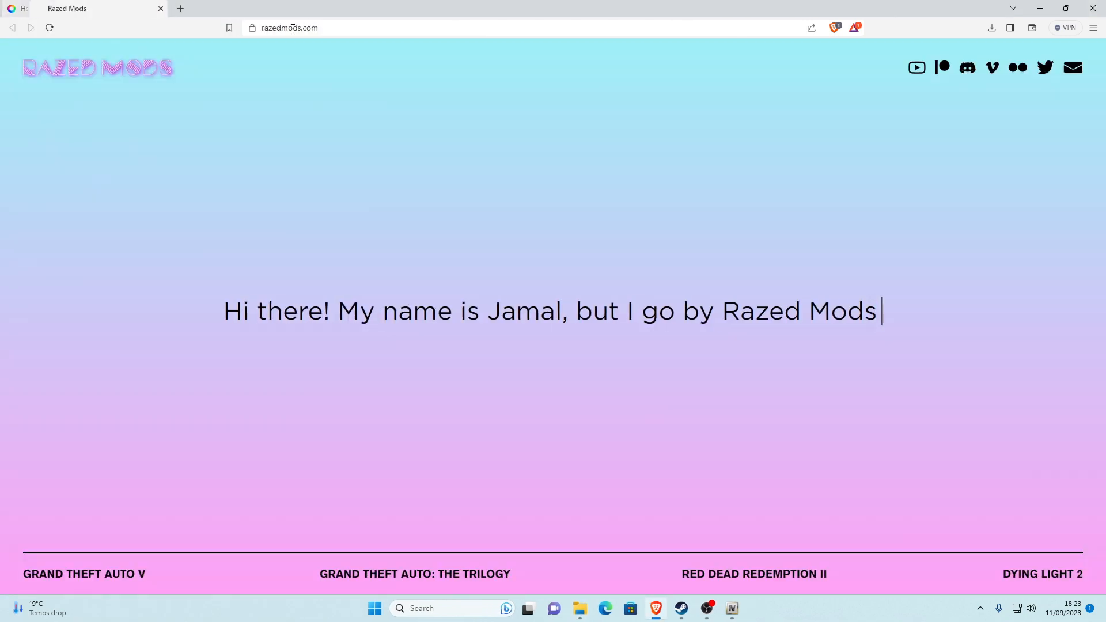
Step: Examine the Grand Theft Auto V folder for the files added by ReShade and minimize its window
{"action": "left_click", "coordinate": [1040, 8]}
{"action": "left_click", "coordinate": [579, 608]}
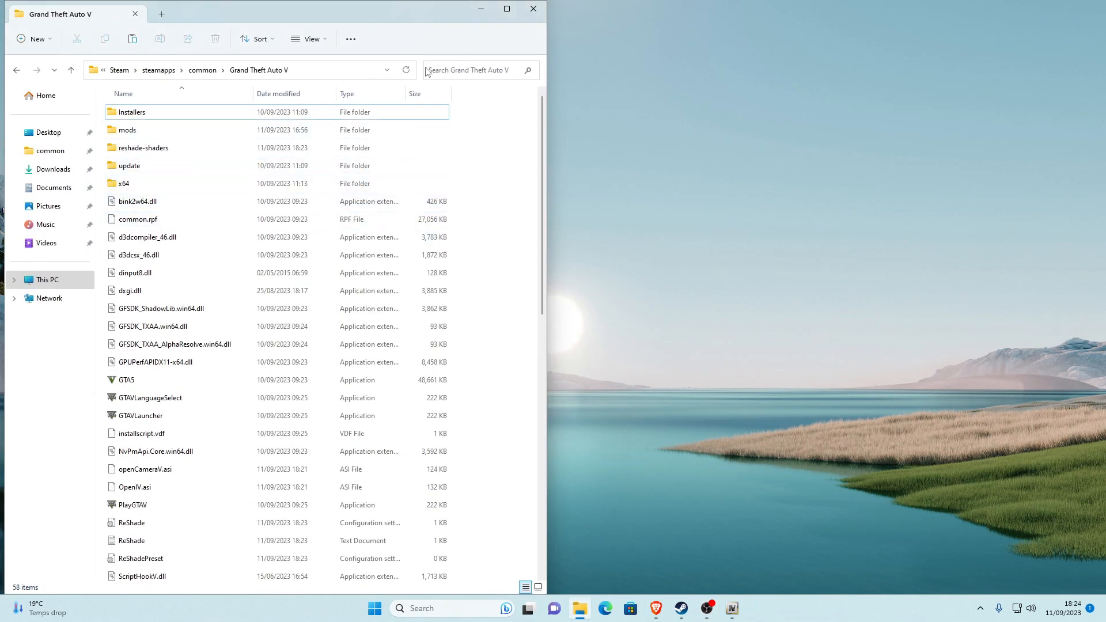
{"action": "left_click", "coordinate": [482, 9]}
Step: Switch to Brave and open the NaturalVision Evolved page from the Grand Theft Auto V section of razedmods.com
{"action": "left_click", "coordinate": [657, 608]}
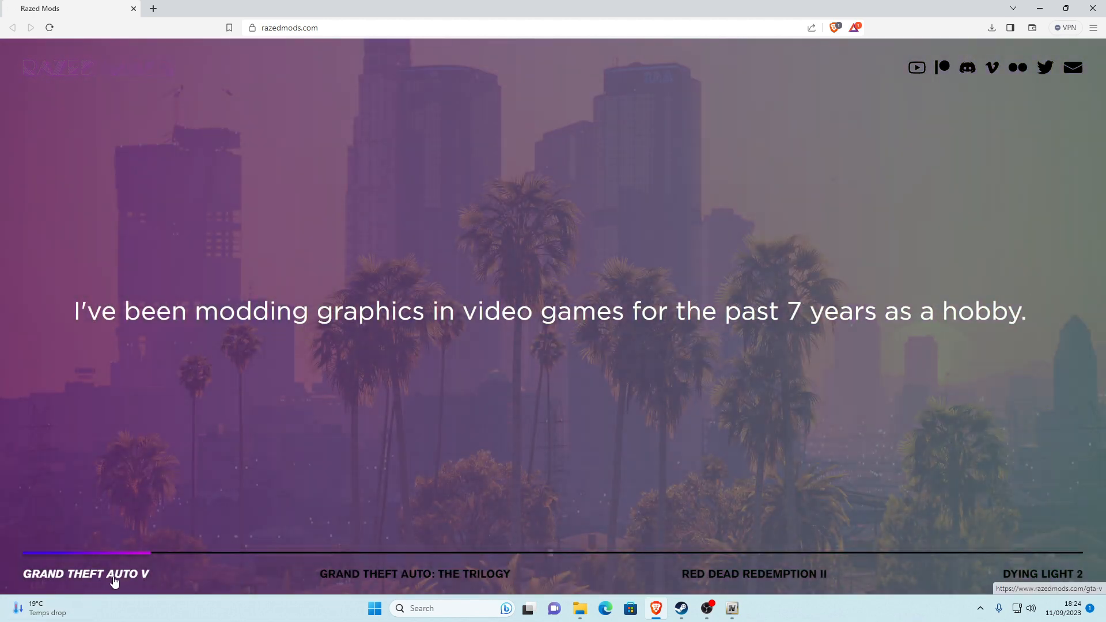
{"action": "left_click", "coordinate": [114, 576]}
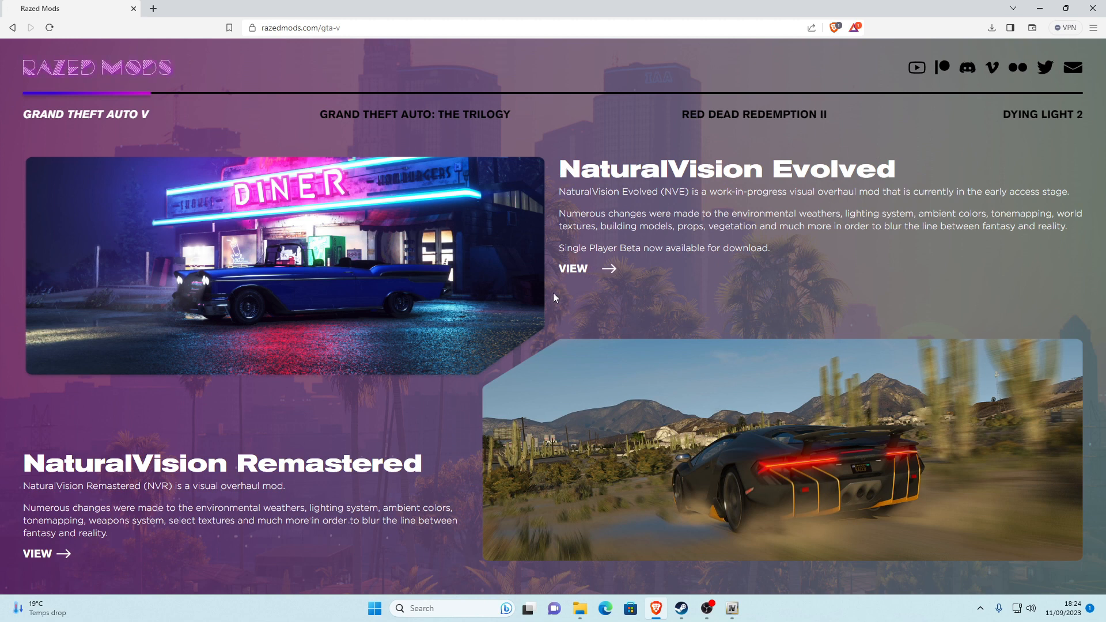
{"action": "left_click_drag", "start_coordinate": [559, 163], "coordinate": [548, 197]}
{"action": "left_click", "coordinate": [547, 197]}
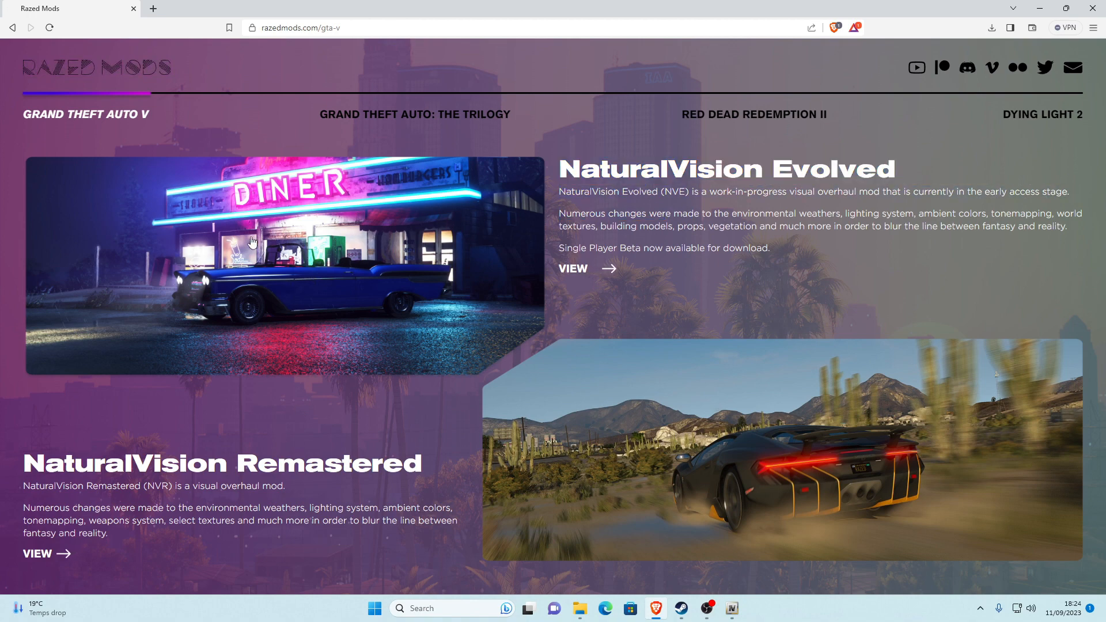
{"action": "left_click", "coordinate": [270, 244]}
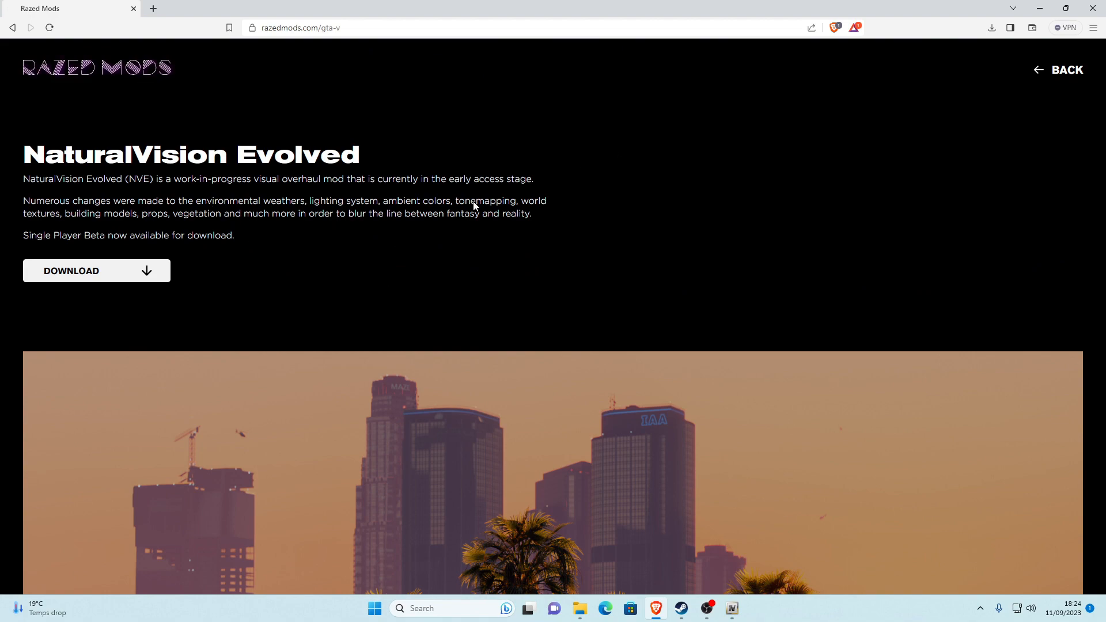
{"action": "scroll", "coordinate": [475, 207], "scroll_direction": "down", "scroll_amount": 4}
{"action": "scroll", "coordinate": [353, 257], "scroll_direction": "up", "scroll_amount": 4}
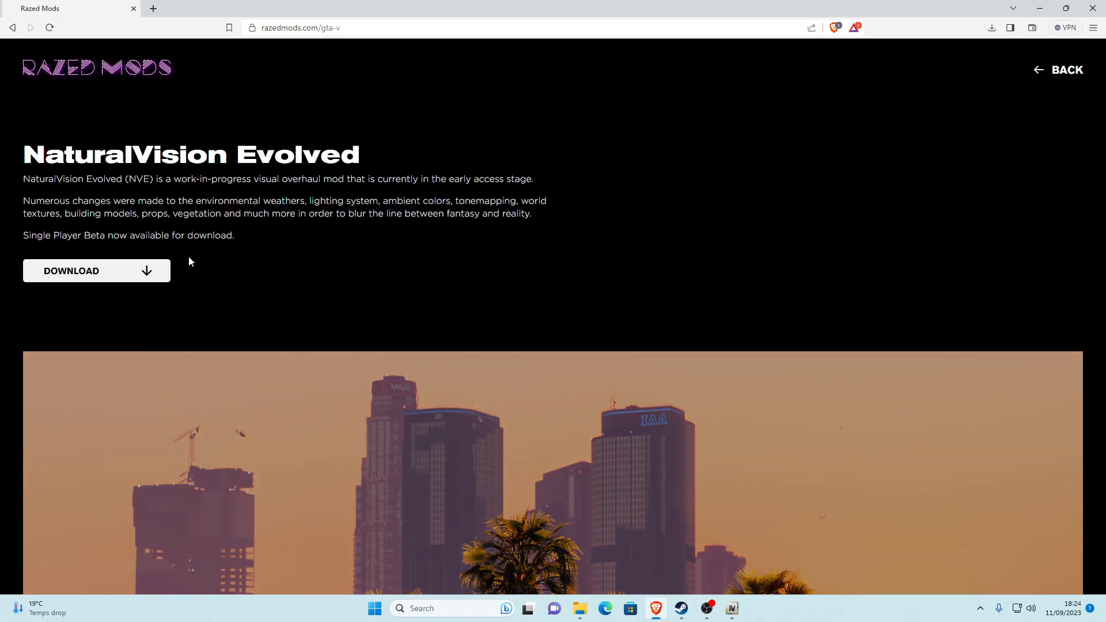
Step: Download NaturalVision Evolved - Single Player Beta Package to the Downloads folder and open the finished ZIP in WinRAR
{"action": "left_click", "coordinate": [84, 273]}
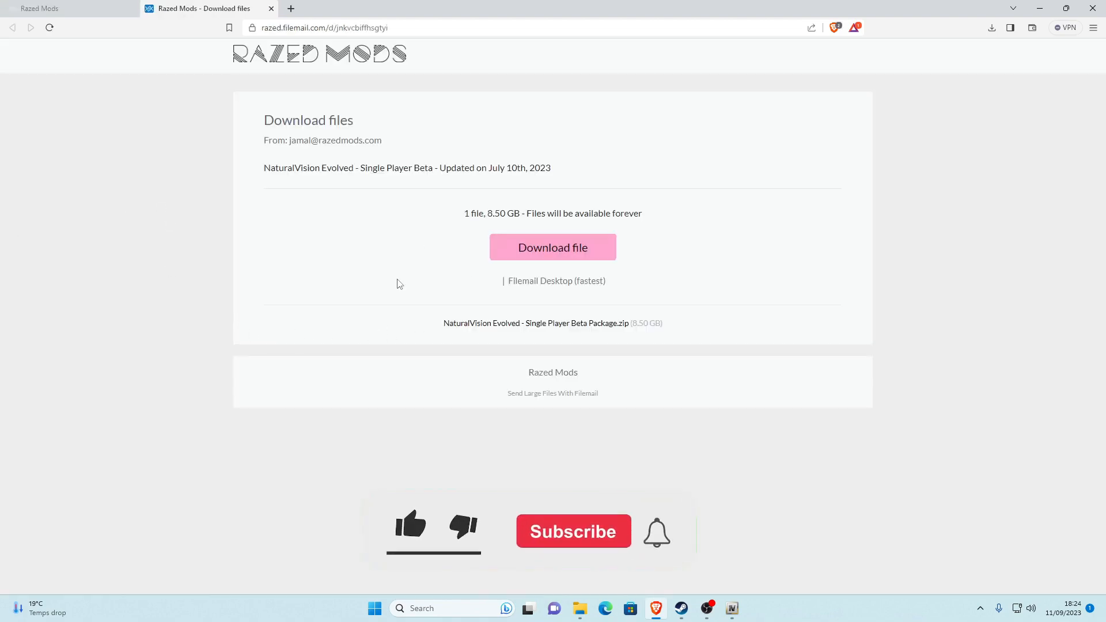
{"action": "left_click", "coordinate": [568, 259]}
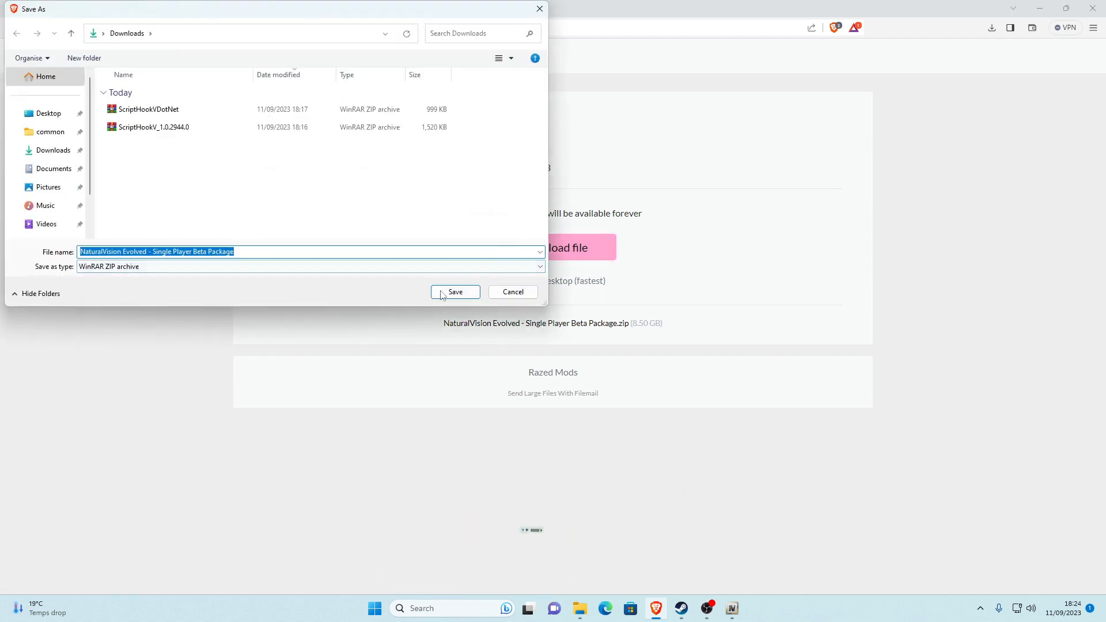
{"action": "left_click", "coordinate": [455, 292]}
{"action": "left_click", "coordinate": [991, 27]}
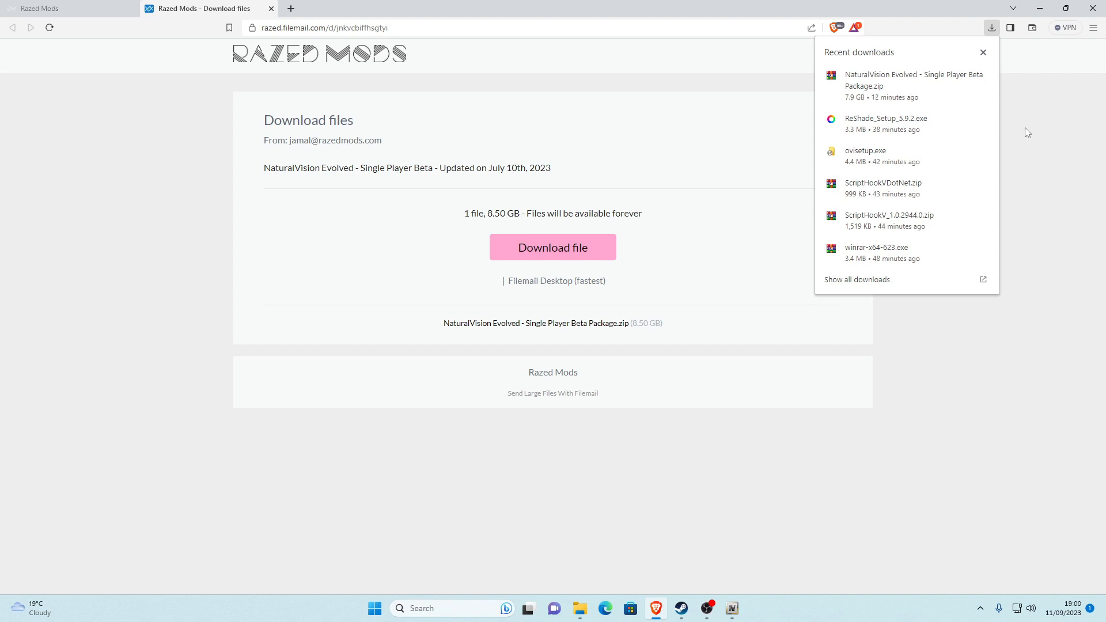
{"action": "left_click", "coordinate": [847, 83]}
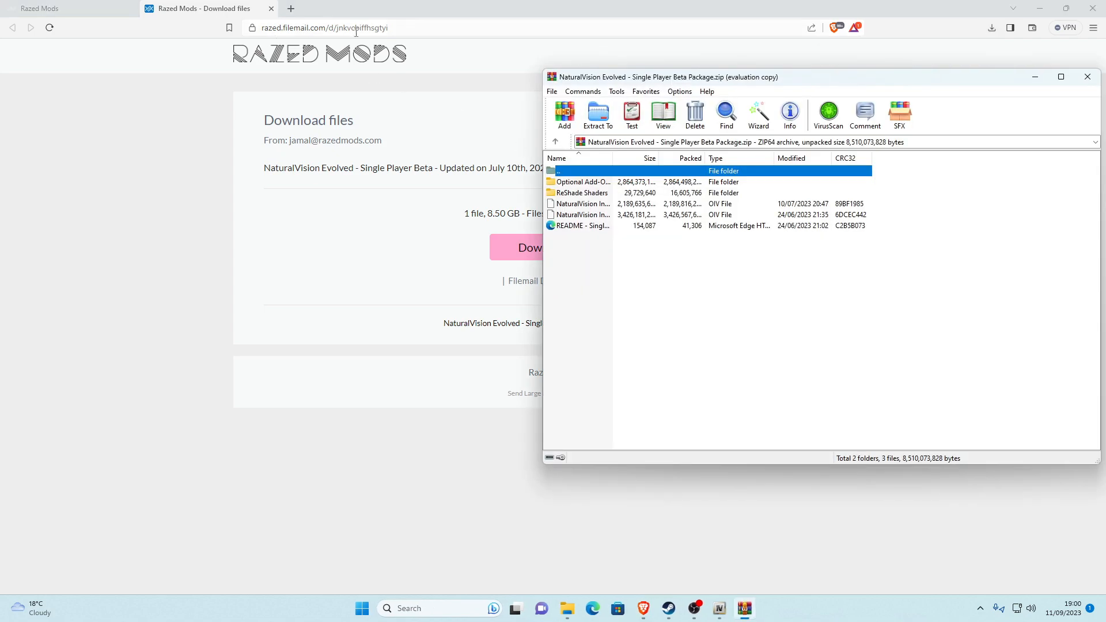
Step: Clear the desktop by closing the browser and OpenIV, and snap the WinRAR archive window to the right half of the screen
{"action": "left_click", "coordinate": [132, 9]}
{"action": "left_click", "coordinate": [150, 10]}
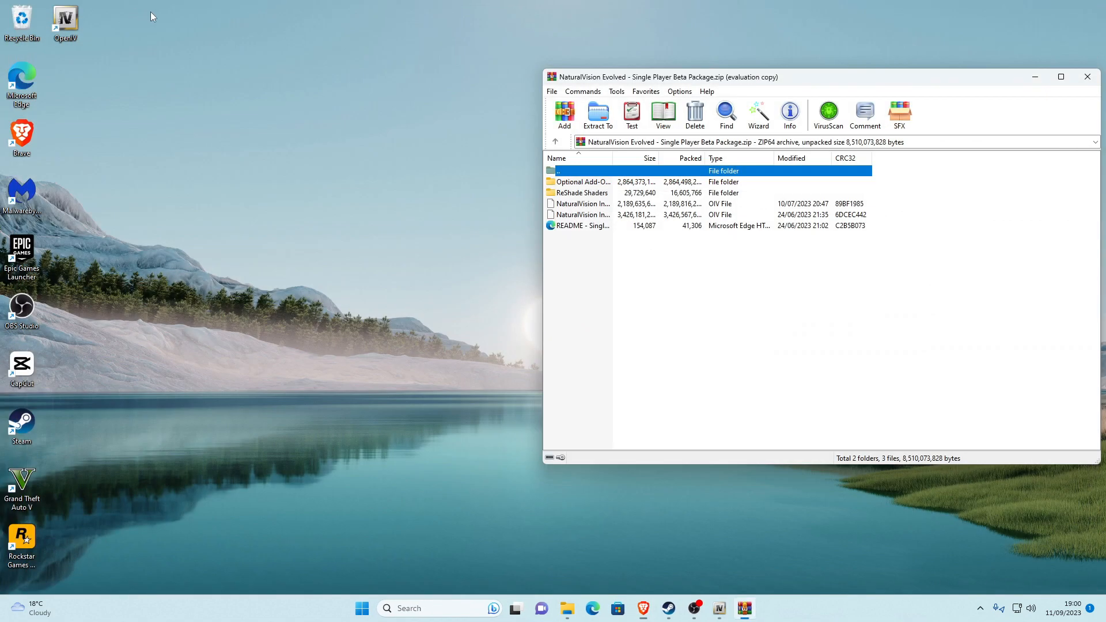
{"action": "left_click_drag", "start_coordinate": [899, 69], "coordinate": [874, 3]}
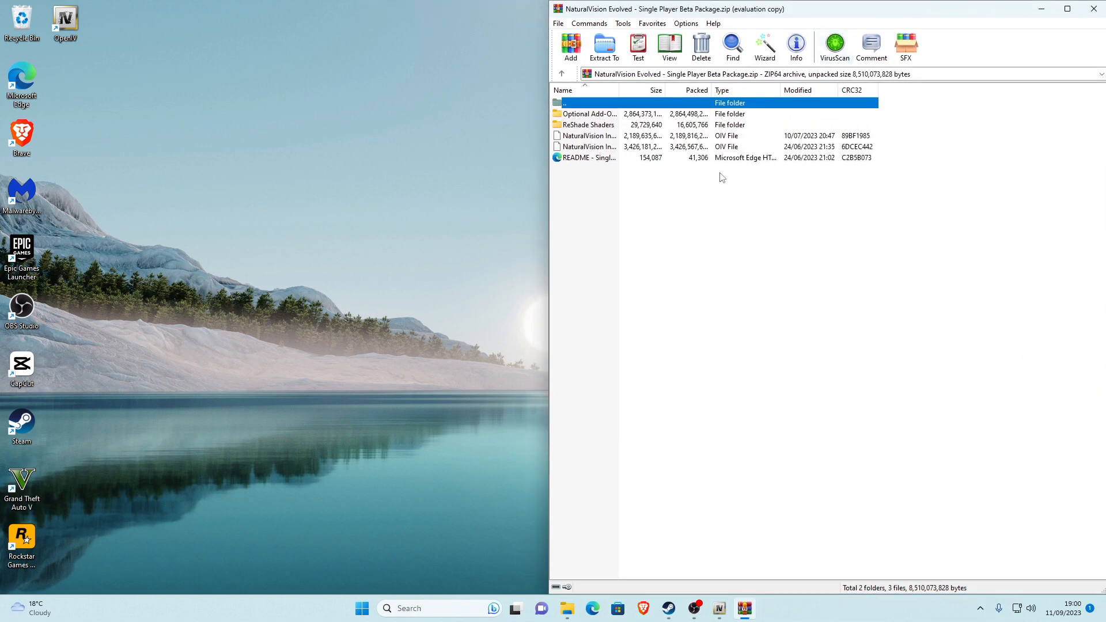
{"action": "right_click", "coordinate": [643, 90]}
{"action": "left_click", "coordinate": [959, 223]}
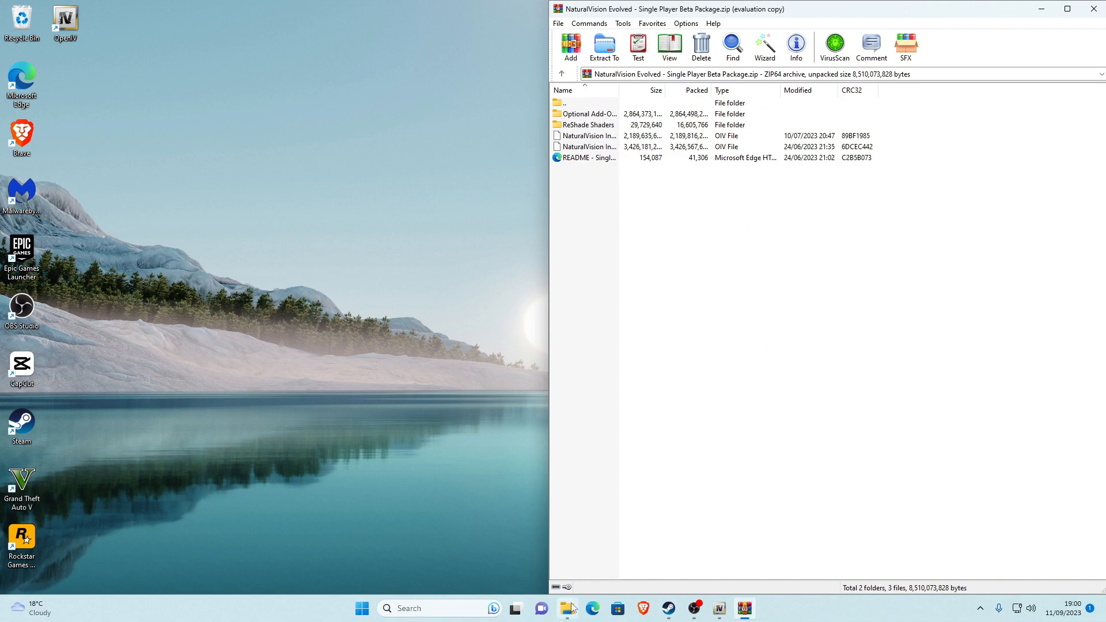
{"action": "left_click", "coordinate": [719, 609]}
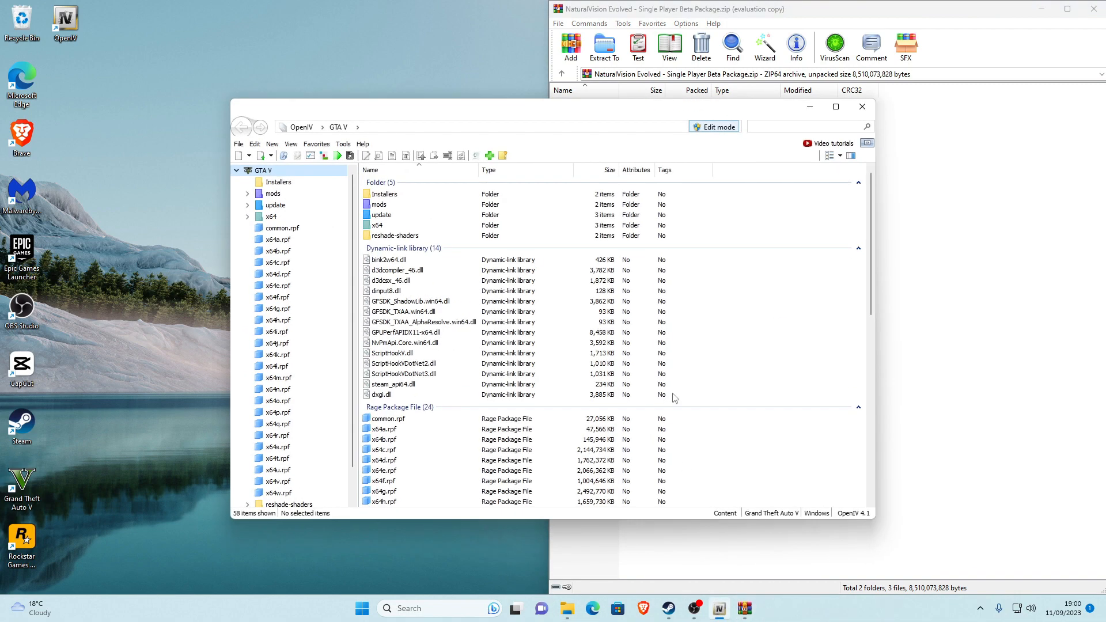
{"action": "left_click", "coordinate": [863, 106]}
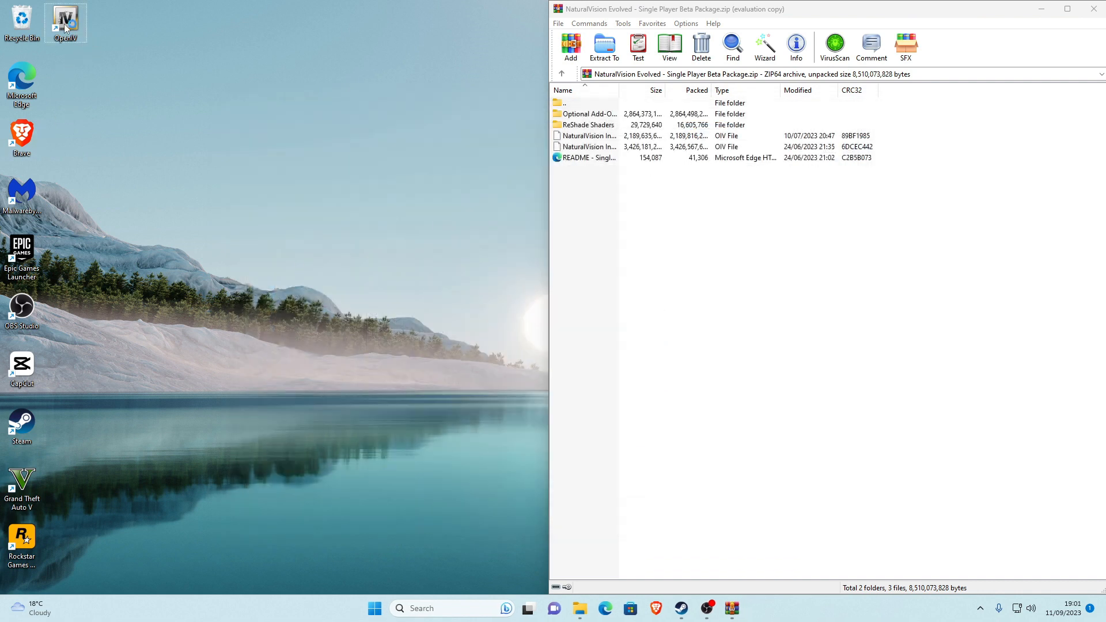
Step: Open OpenIV for the Windows version of Grand Theft Auto V and fit its window beside the WinRAR archive
{"action": "double_click", "coordinate": [85, 26]}
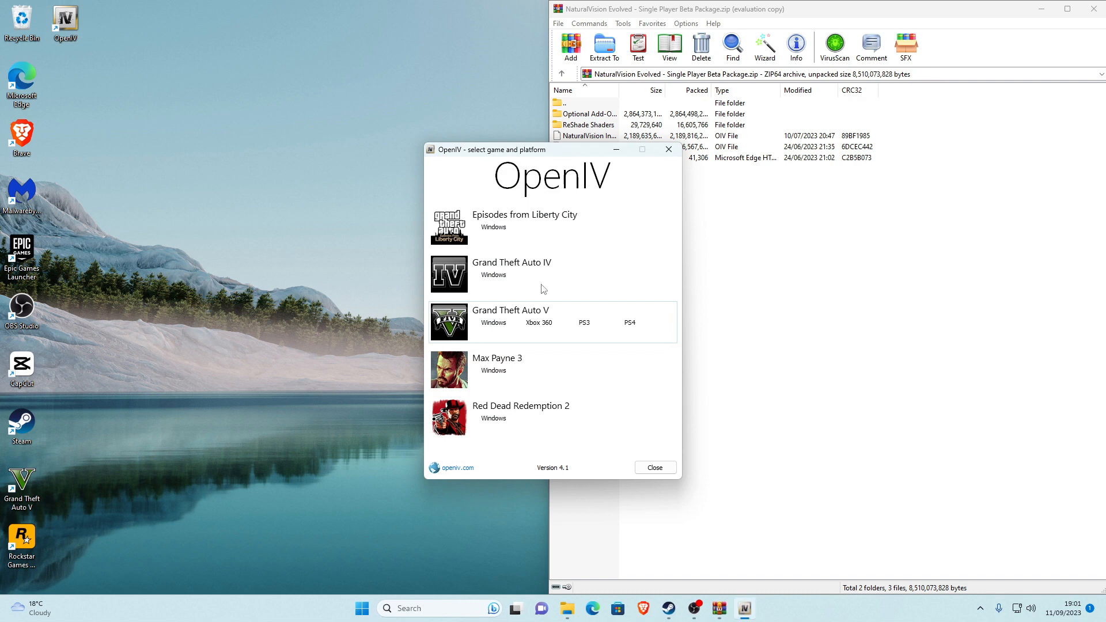
{"action": "left_click", "coordinate": [504, 326]}
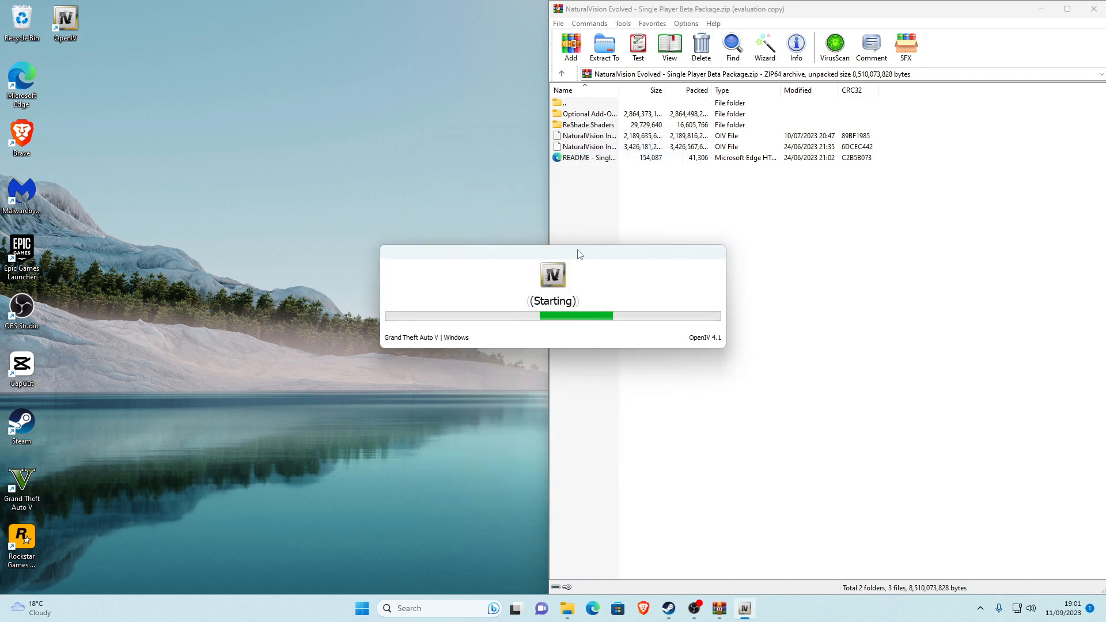
{"action": "left_click_drag", "start_coordinate": [587, 251], "coordinate": [205, 228]}
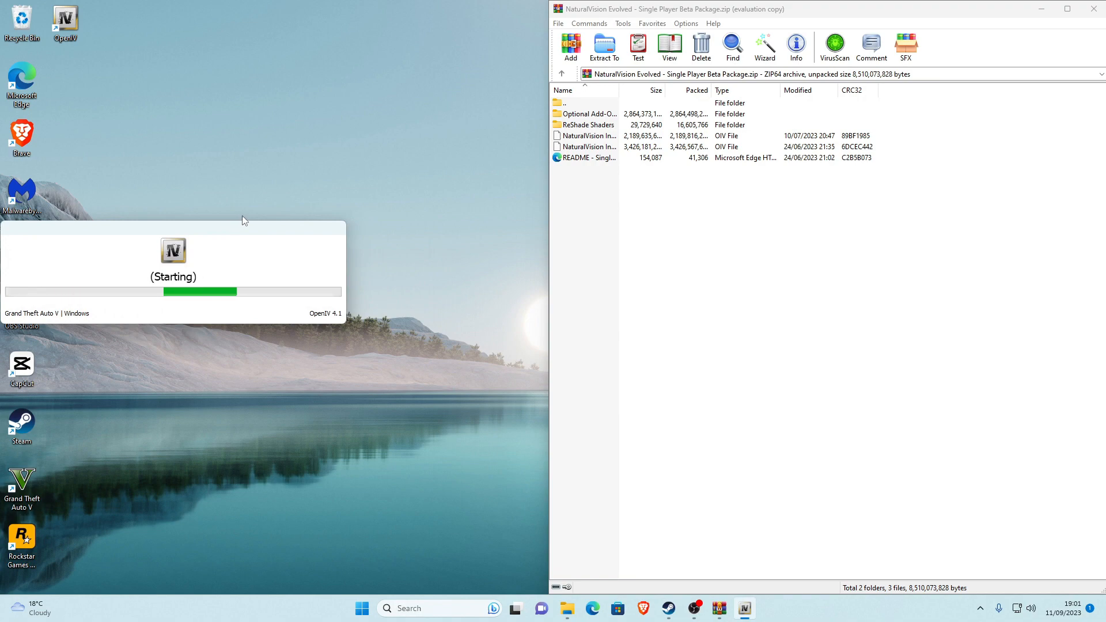
{"action": "left_click_drag", "start_coordinate": [475, 111], "coordinate": [244, 128]}
{"action": "double_click", "coordinate": [248, 116]}
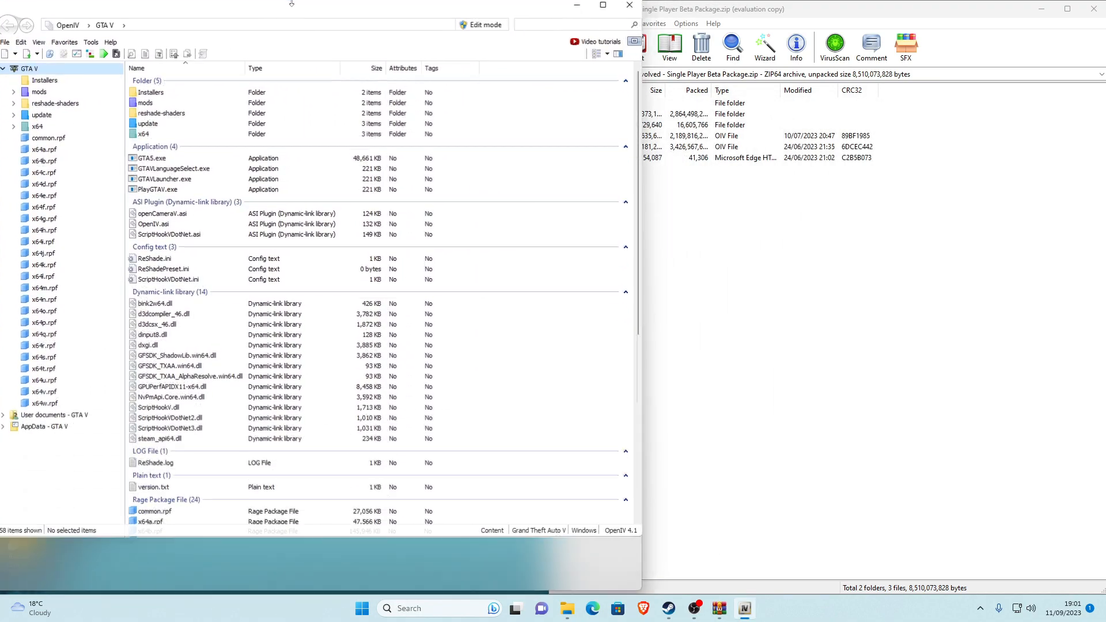
{"action": "left_click_drag", "start_coordinate": [641, 162], "coordinate": [544, 167]}
Step: Enable edit mode in OpenIV and load NaturalVision Installer - PART ONE.oiv into it from the archive
{"action": "left_click", "coordinate": [402, 26]}
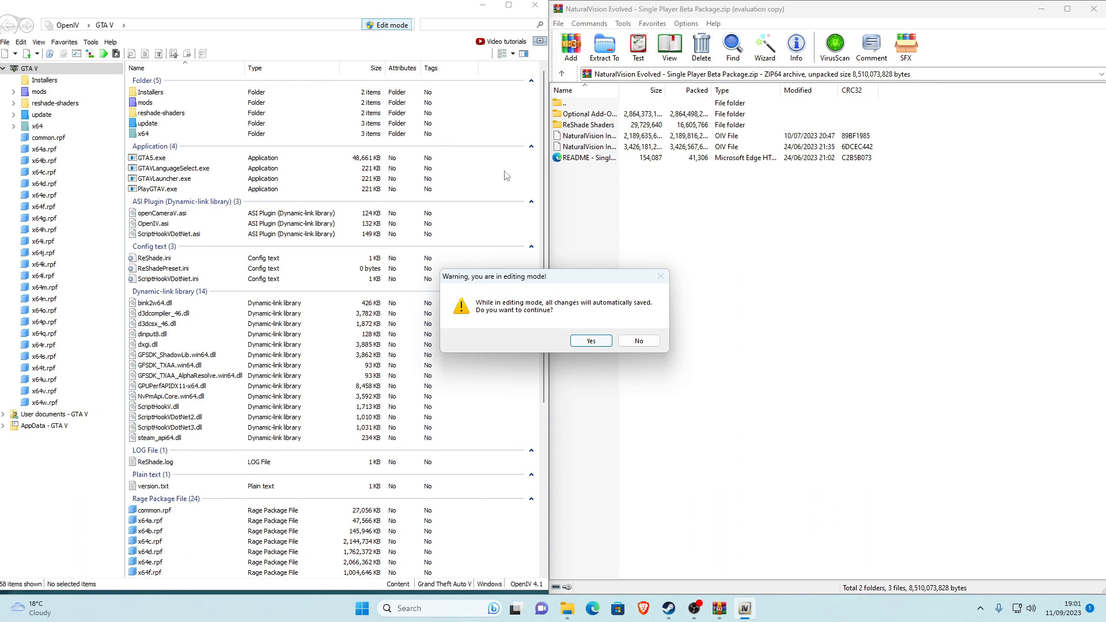
{"action": "left_click", "coordinate": [607, 344]}
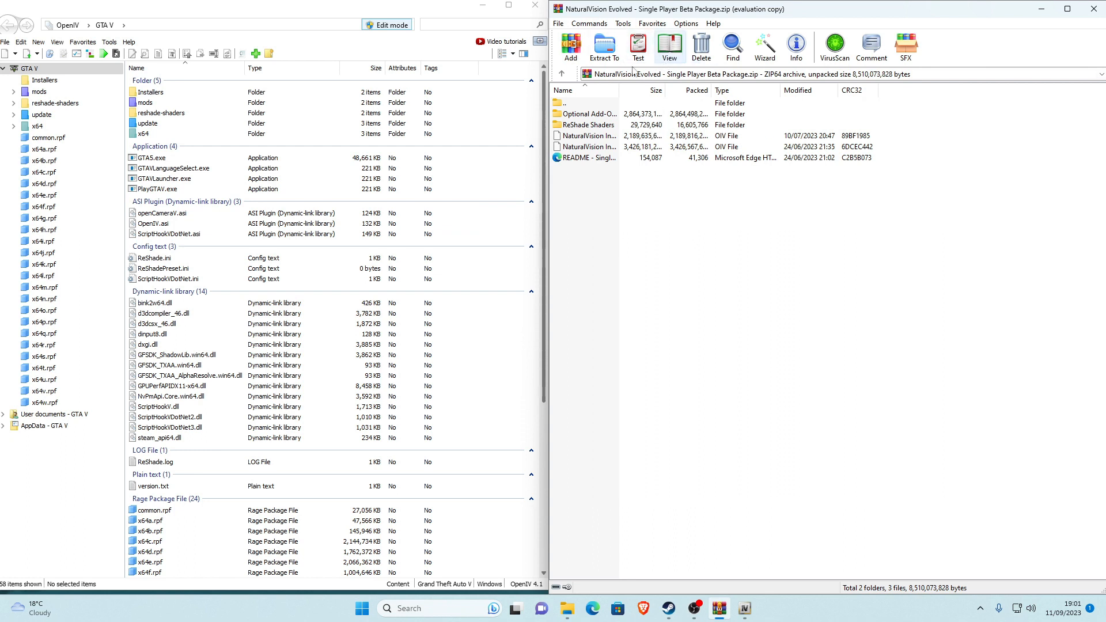
{"action": "left_click", "coordinate": [604, 127]}
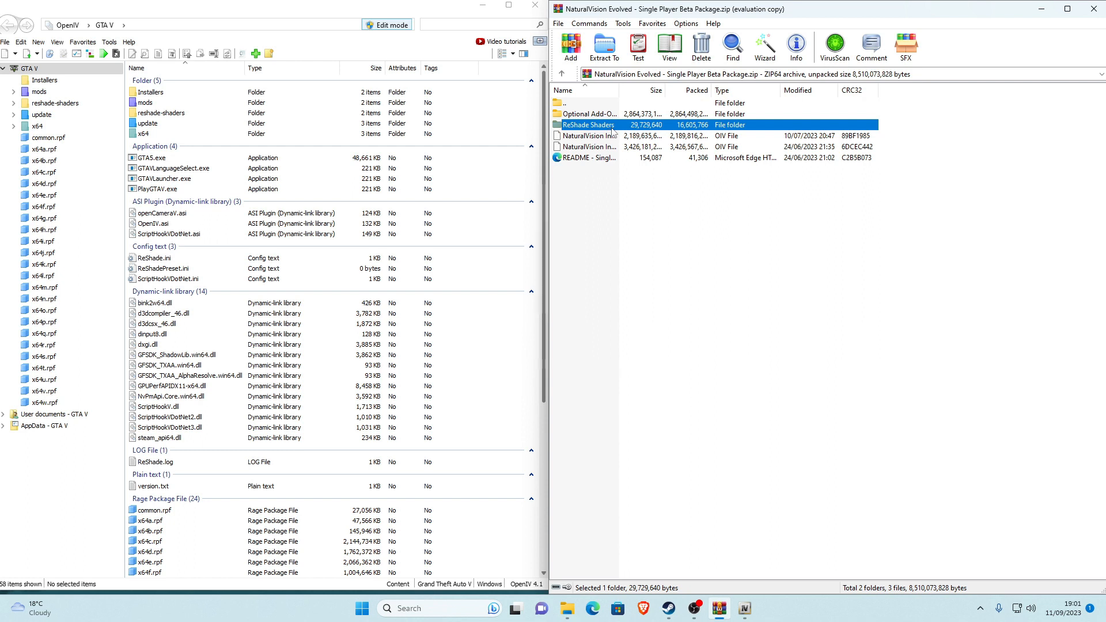
{"action": "left_click", "coordinate": [613, 136]}
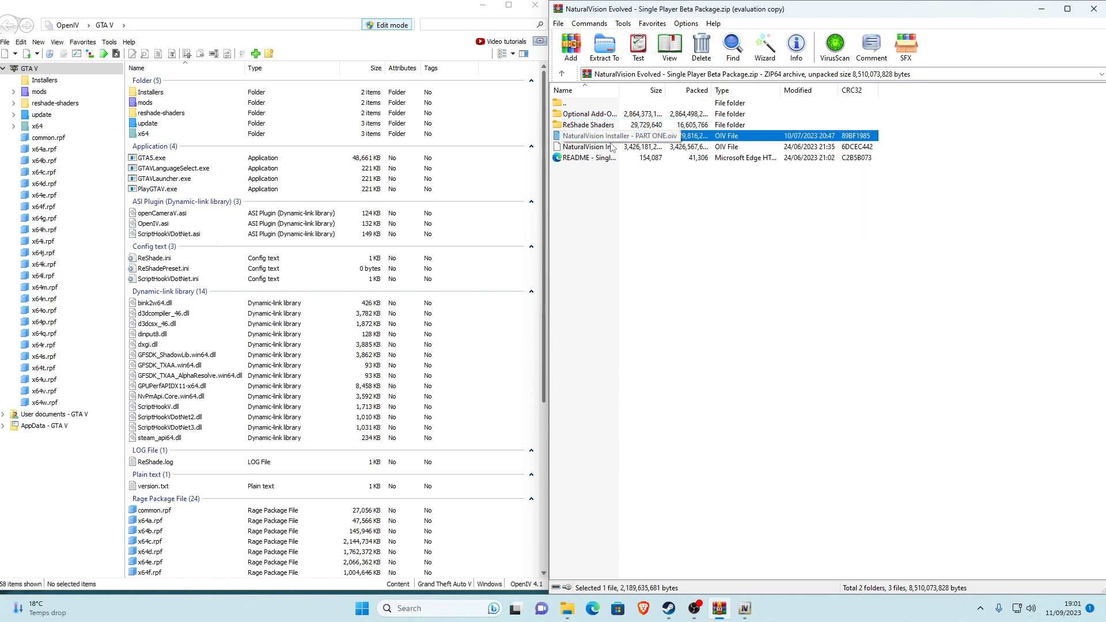
{"action": "left_click", "coordinate": [617, 147]}
{"action": "left_click", "coordinate": [616, 140]}
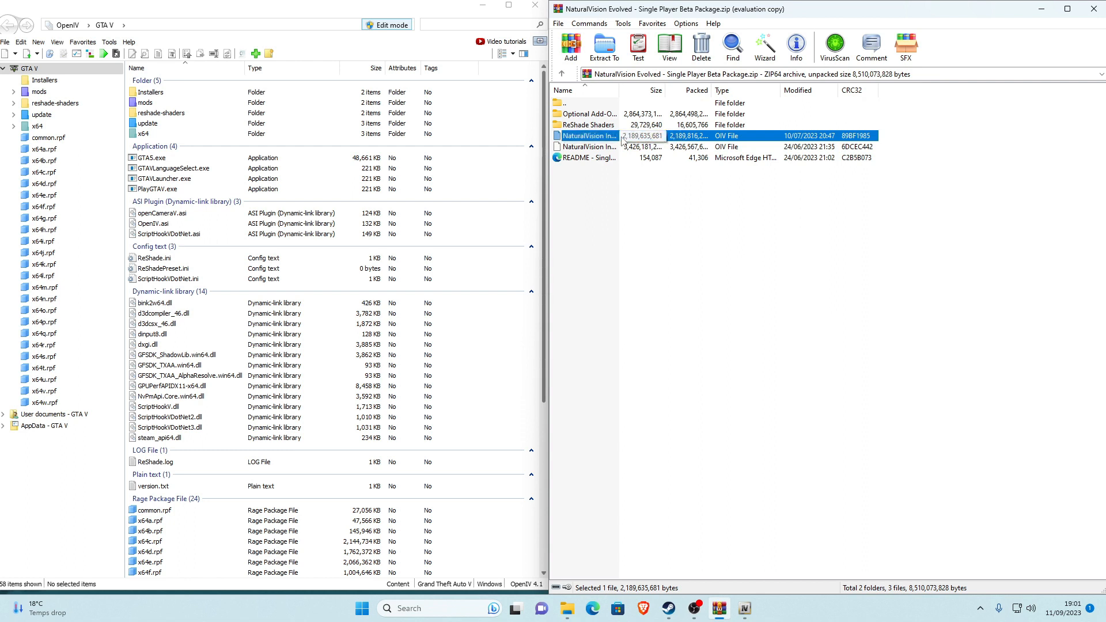
{"action": "left_click_drag", "start_coordinate": [634, 138], "coordinate": [484, 124]}
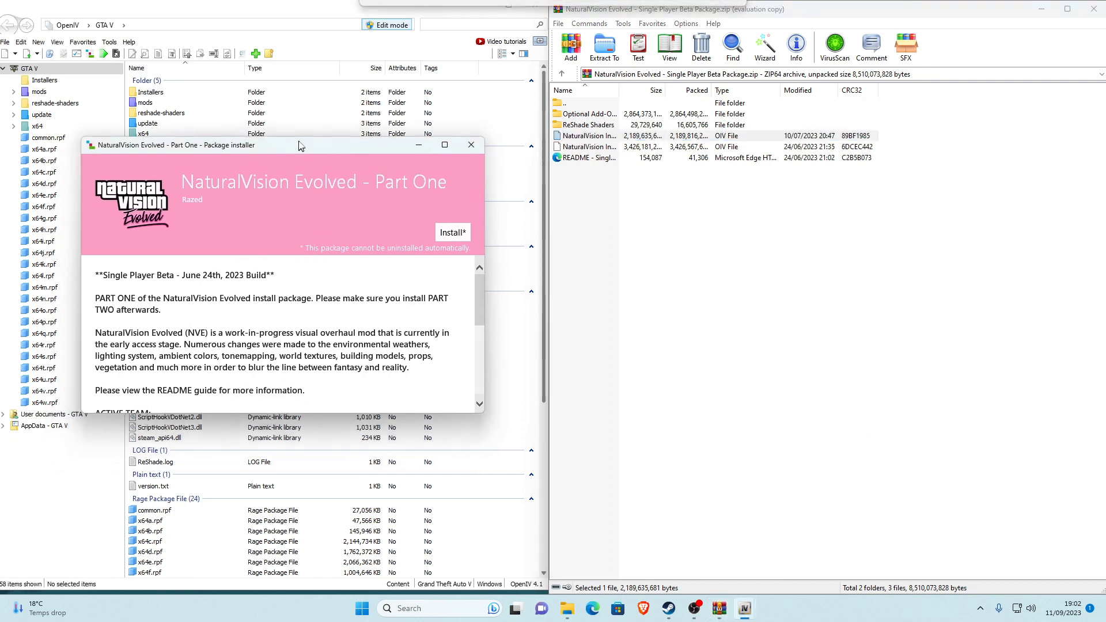
Step: Install NaturalVision Evolved - Part One into the "mods" folder and close the package installer
{"action": "scroll", "coordinate": [284, 245], "scroll_direction": "down", "scroll_amount": 5}
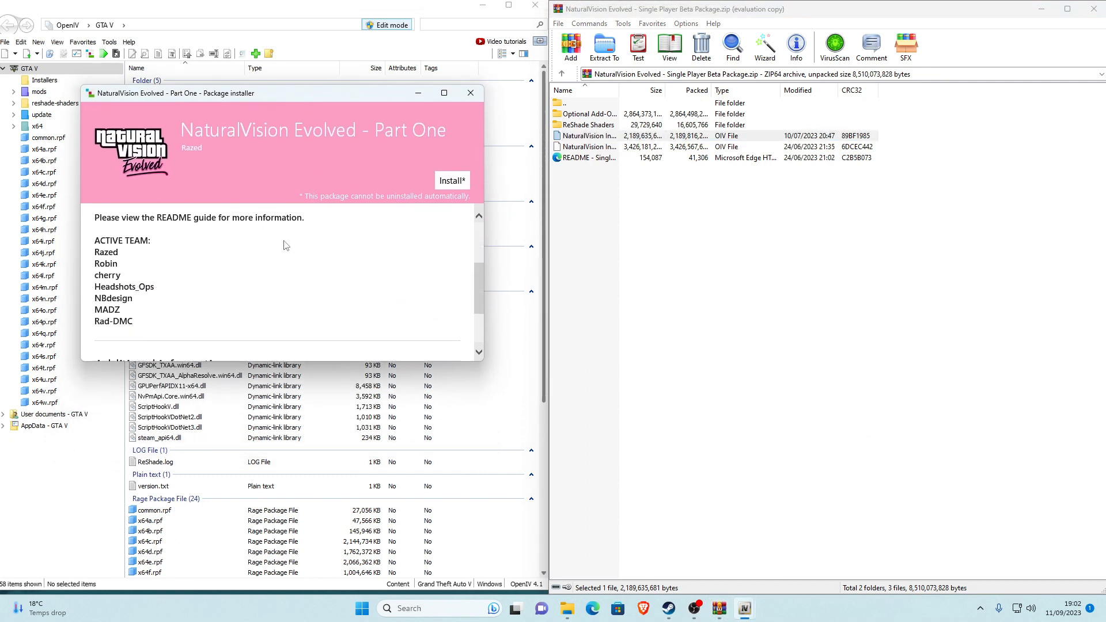
{"action": "scroll", "coordinate": [288, 245], "scroll_direction": "up", "scroll_amount": 5}
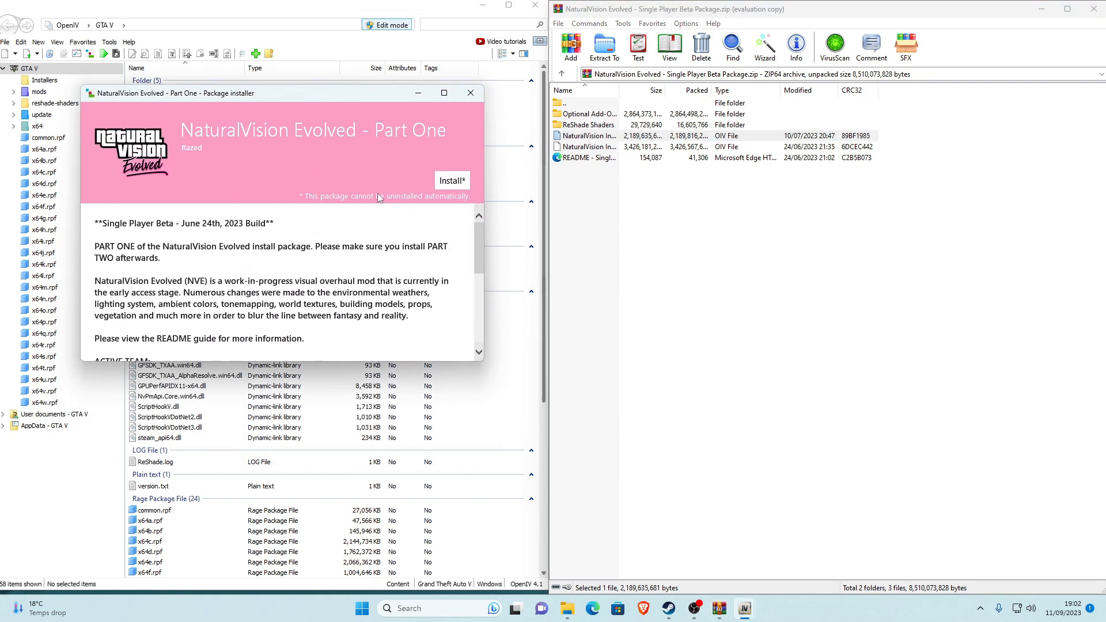
{"action": "left_click", "coordinate": [453, 181]}
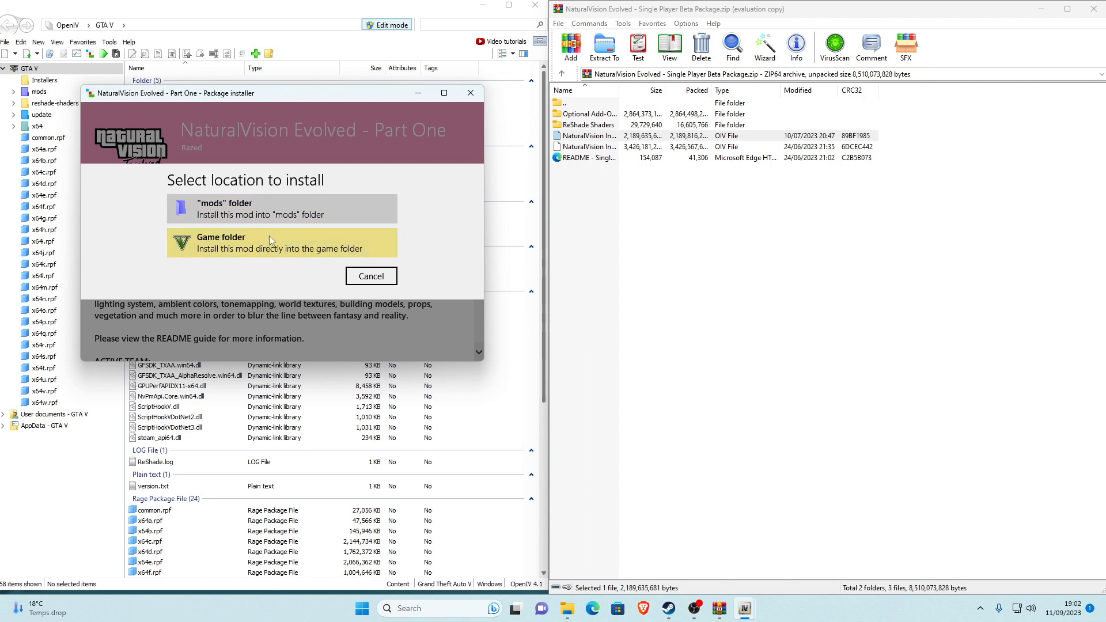
{"action": "left_click", "coordinate": [215, 212]}
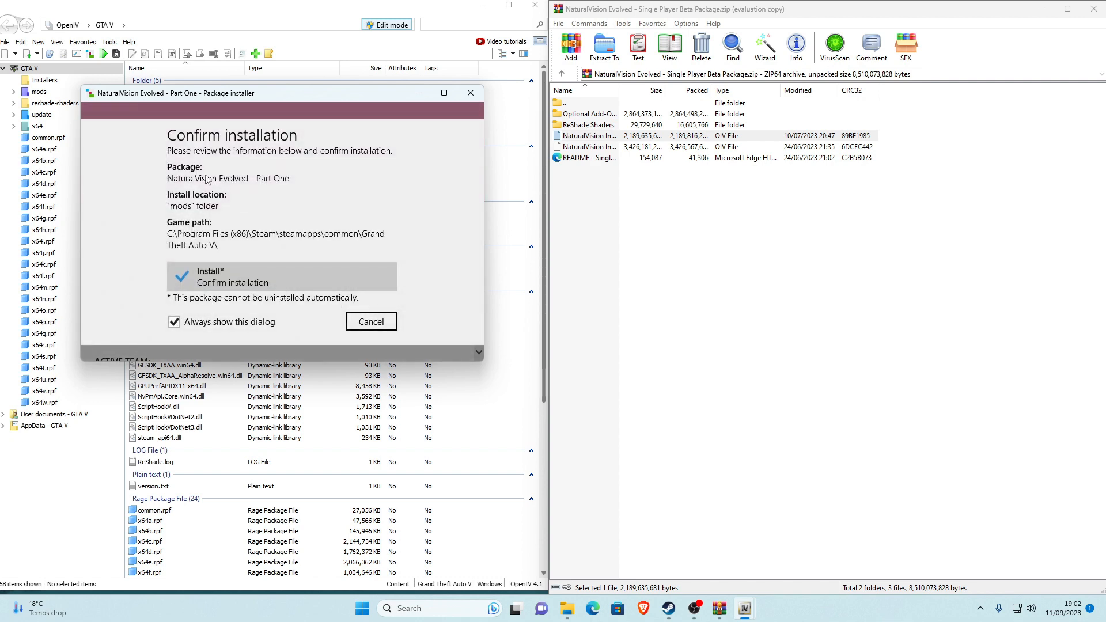
{"action": "left_click", "coordinate": [224, 274]}
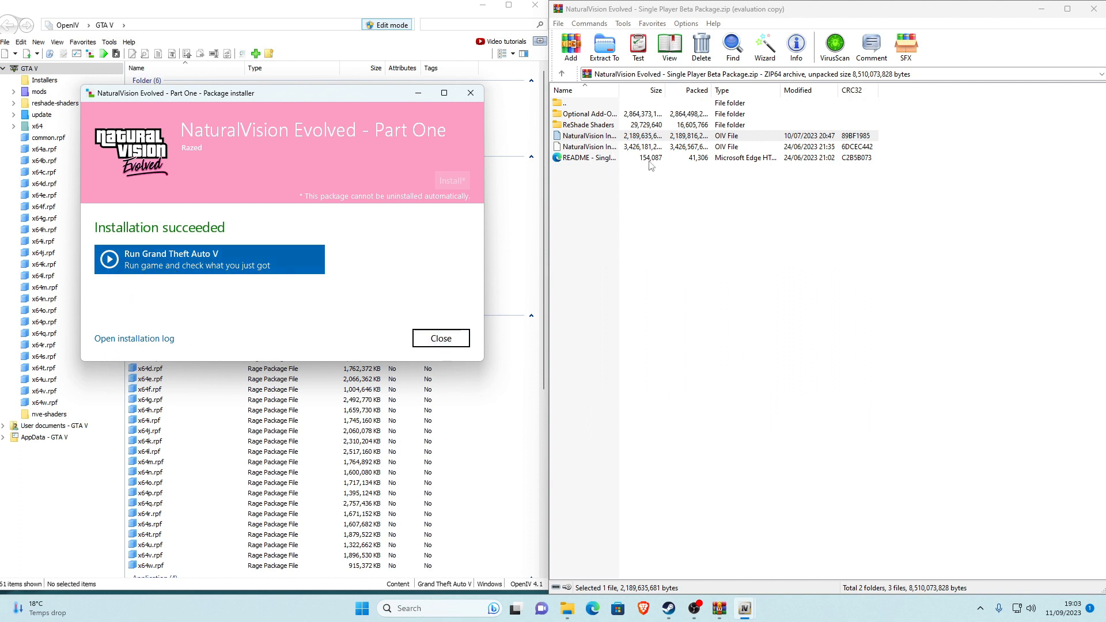
{"action": "left_click", "coordinate": [441, 338]}
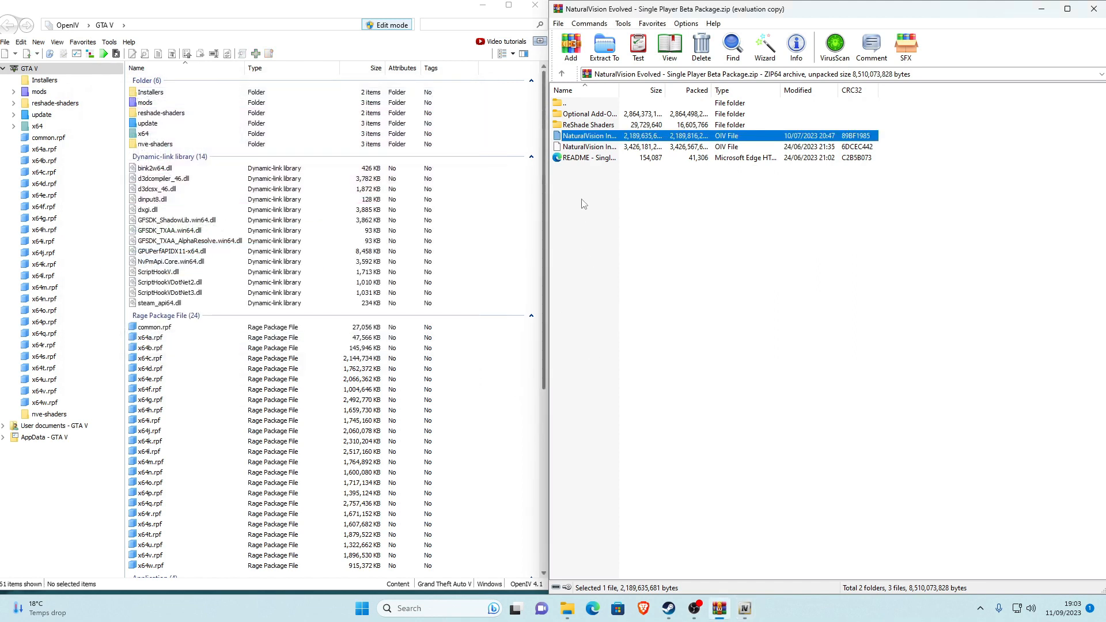
Step: Load NaturalVision Installer - PART TWO.oiv from the archive into OpenIV, repositioning the OpenIV window beside the archive
{"action": "left_click", "coordinate": [608, 148]}
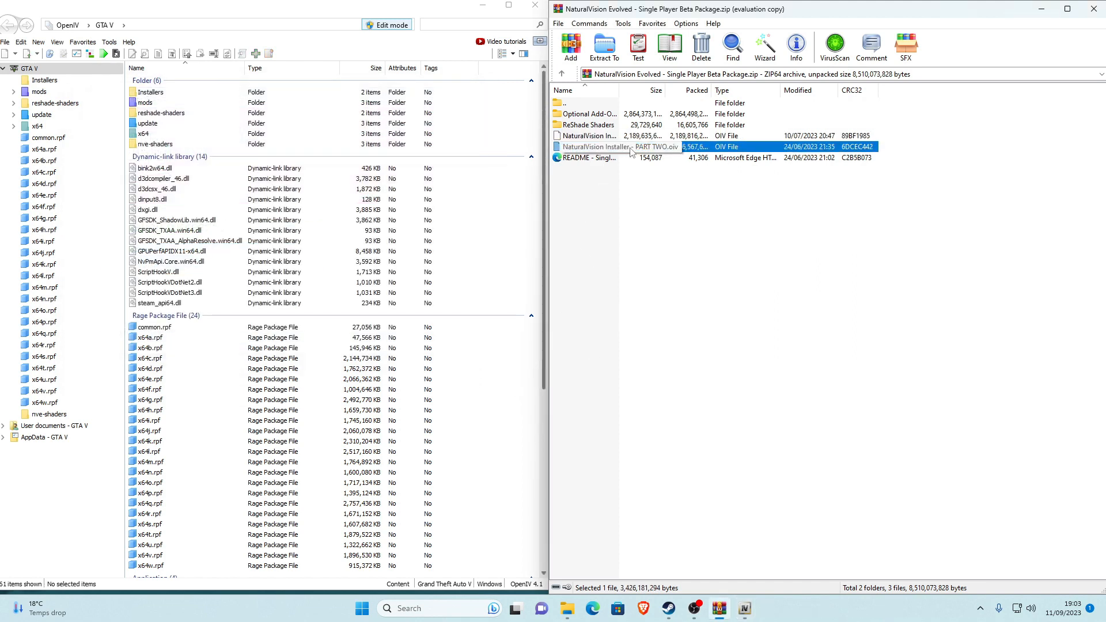
{"action": "left_click_drag", "start_coordinate": [630, 151], "coordinate": [432, 194]}
{"action": "left_click", "coordinate": [401, 8]}
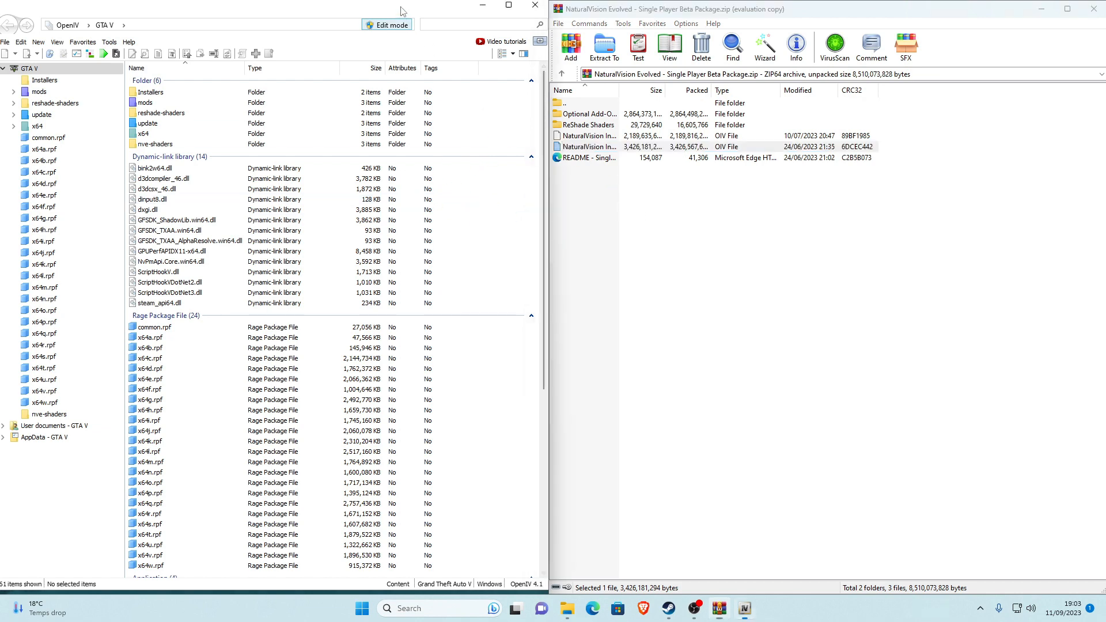
{"action": "left_click_drag", "start_coordinate": [401, 10], "coordinate": [441, 116]}
{"action": "double_click", "coordinate": [480, 112]}
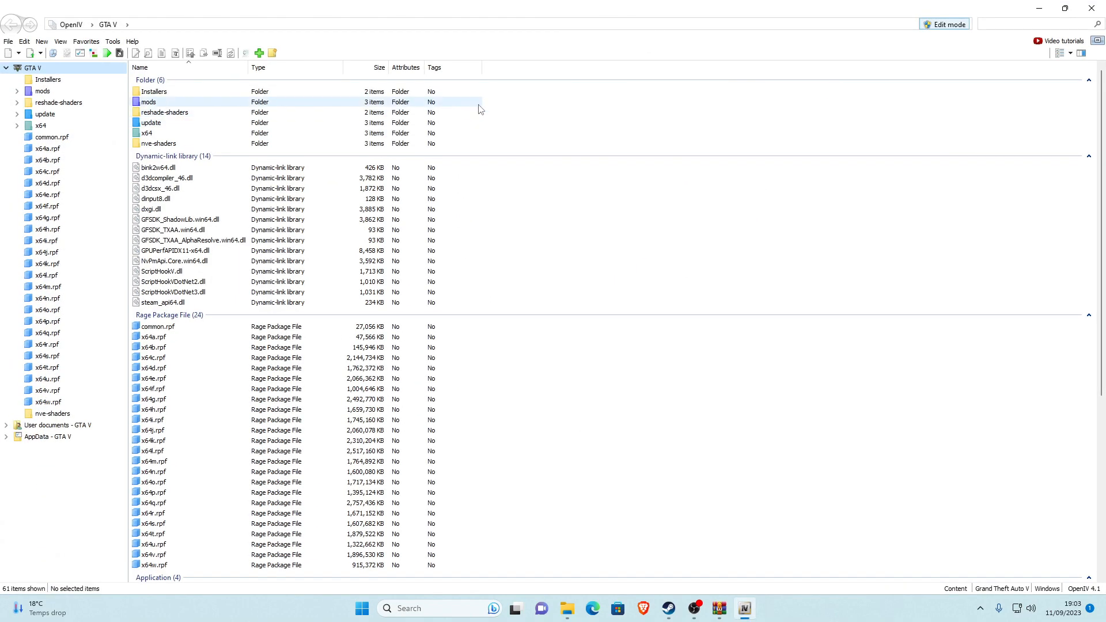
{"action": "left_click", "coordinate": [1064, 9]}
{"action": "left_click_drag", "start_coordinate": [361, 115], "coordinate": [366, 1]}
{"action": "left_click_drag", "start_coordinate": [594, 150], "coordinate": [482, 151]}
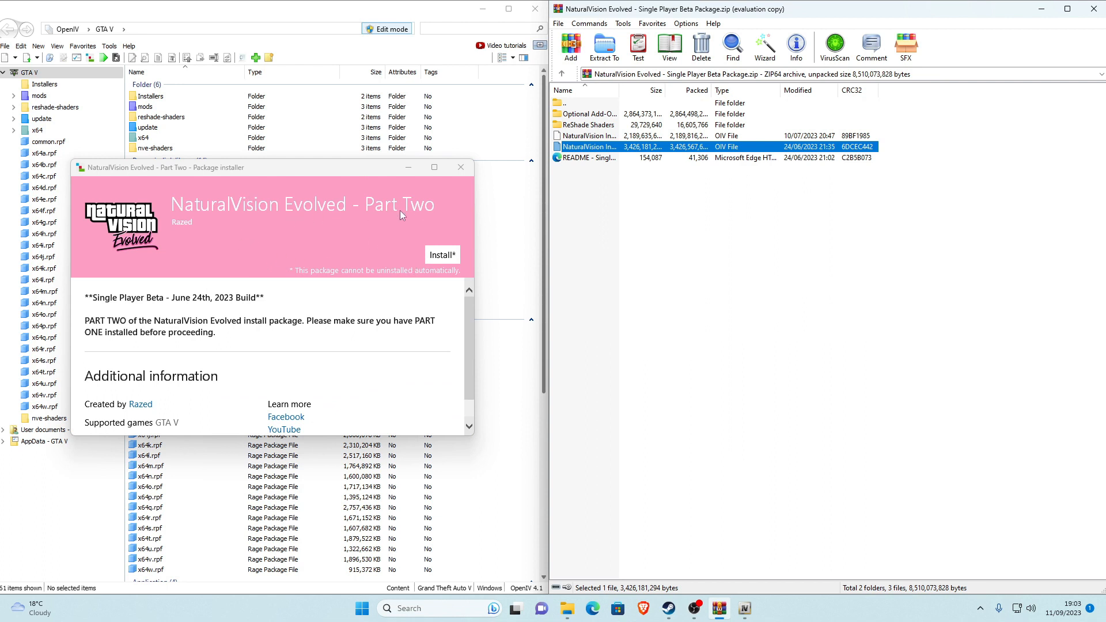
Step: Install NaturalVision Evolved - Part Two into the "mods" folder and close the package installer
{"action": "left_click", "coordinate": [441, 260]}
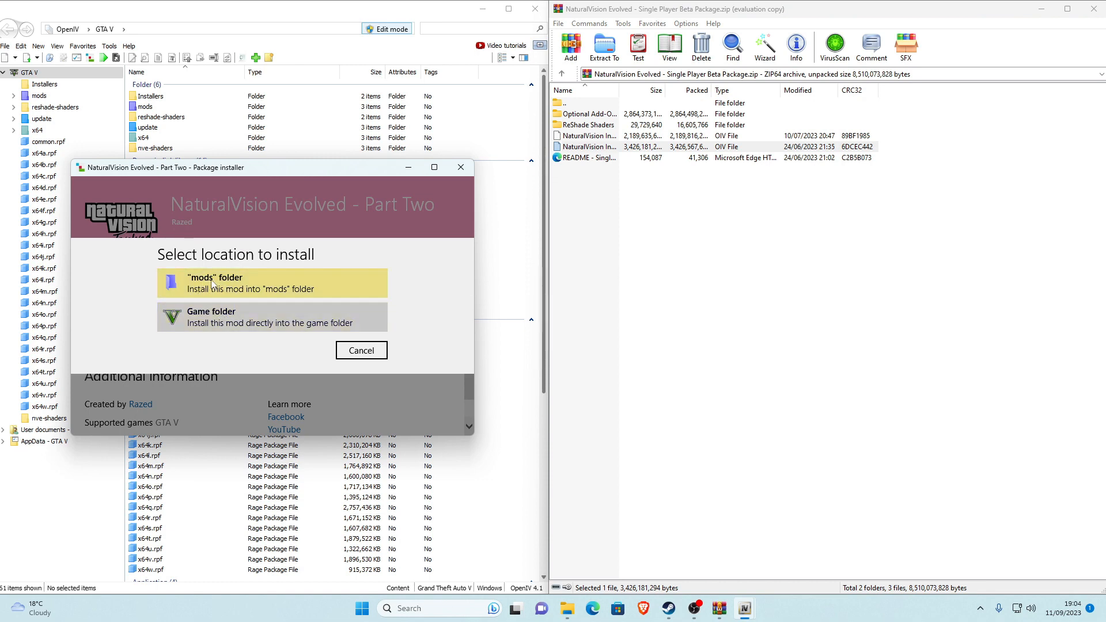
{"action": "left_click", "coordinate": [212, 282]}
{"action": "left_click", "coordinate": [241, 349]}
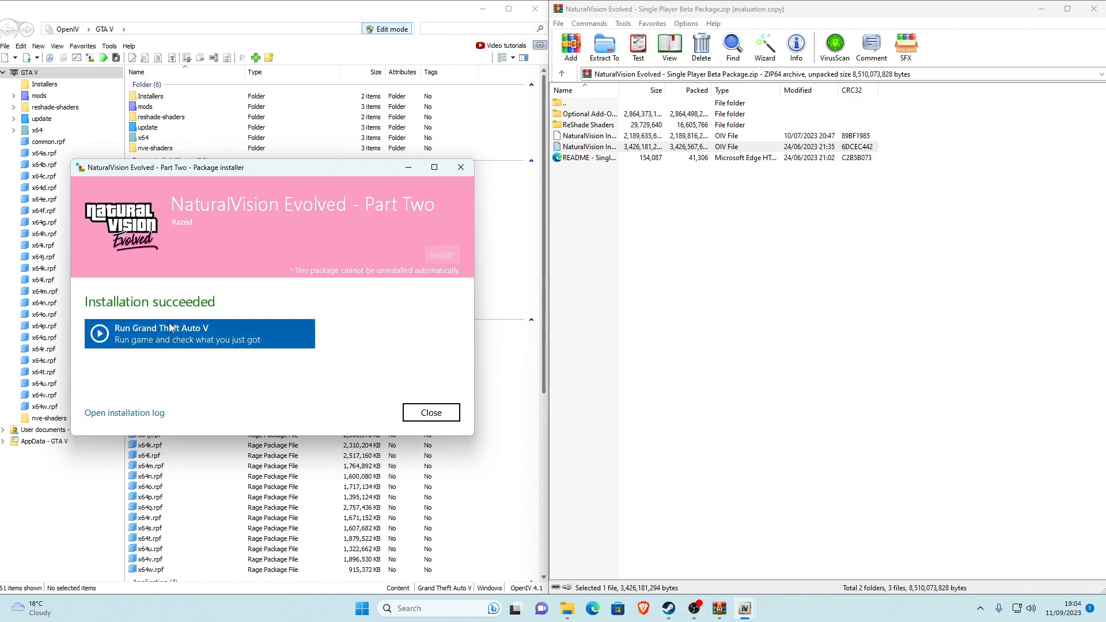
{"action": "left_click", "coordinate": [431, 413]}
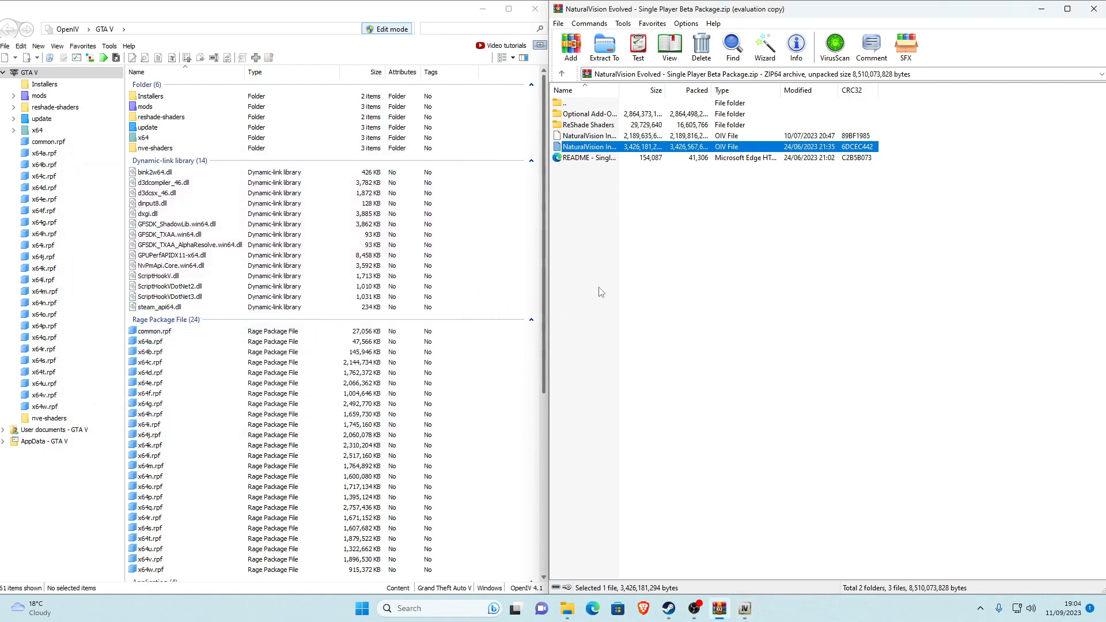
Step: Close OpenIV and bring up the Grand Theft Auto V folder in File Explorer beside the archive
{"action": "left_click", "coordinate": [604, 159]}
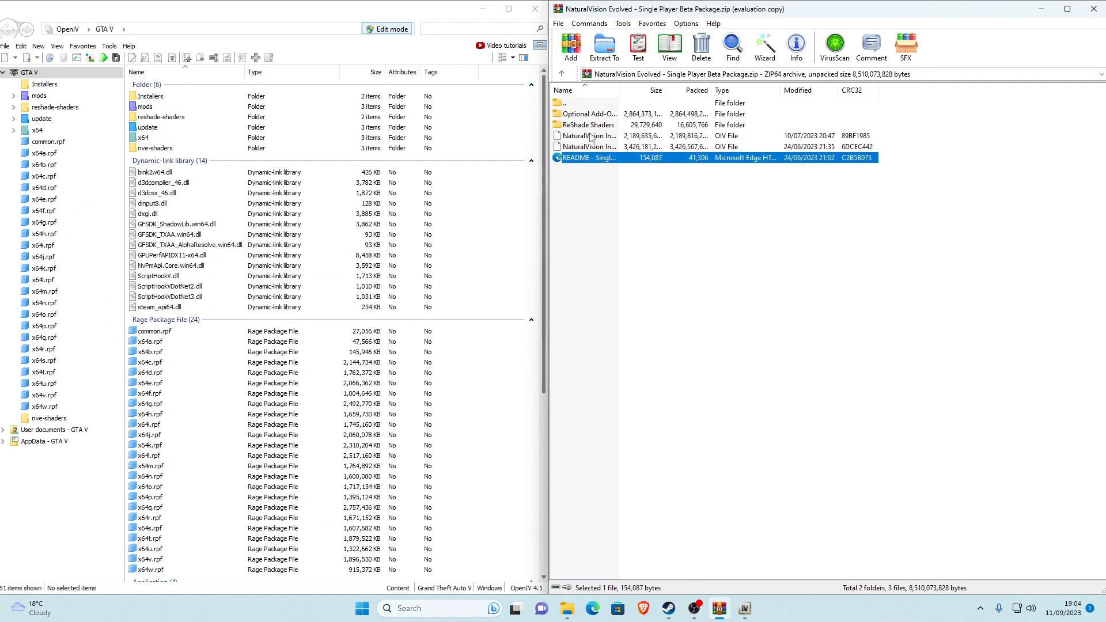
{"action": "left_click", "coordinate": [594, 138]}
{"action": "left_click", "coordinate": [588, 127]}
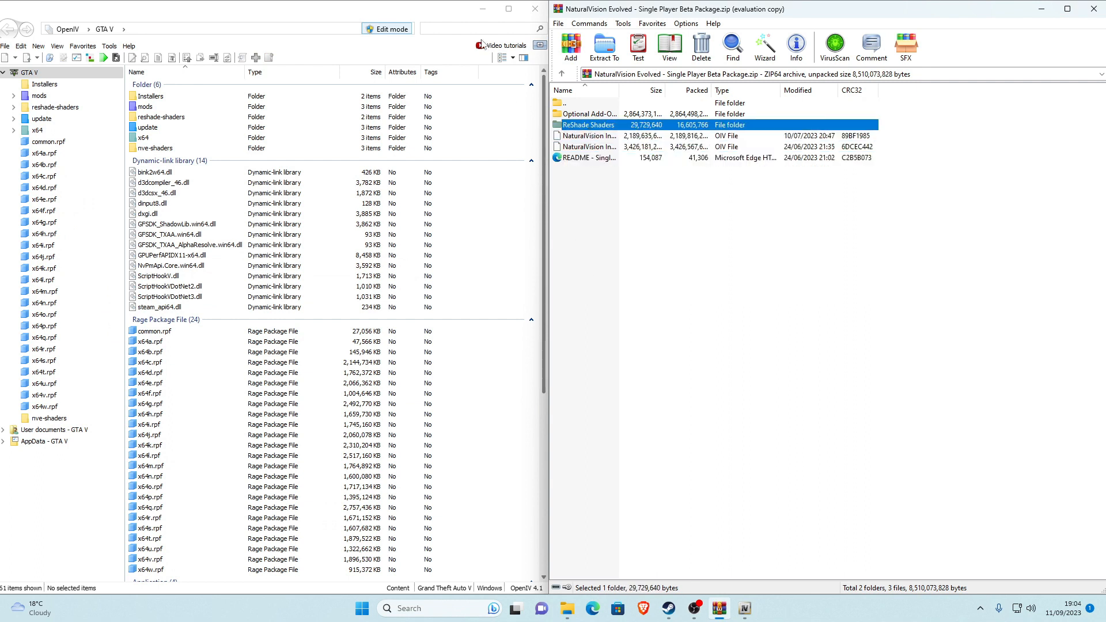
{"action": "left_click", "coordinate": [536, 9]}
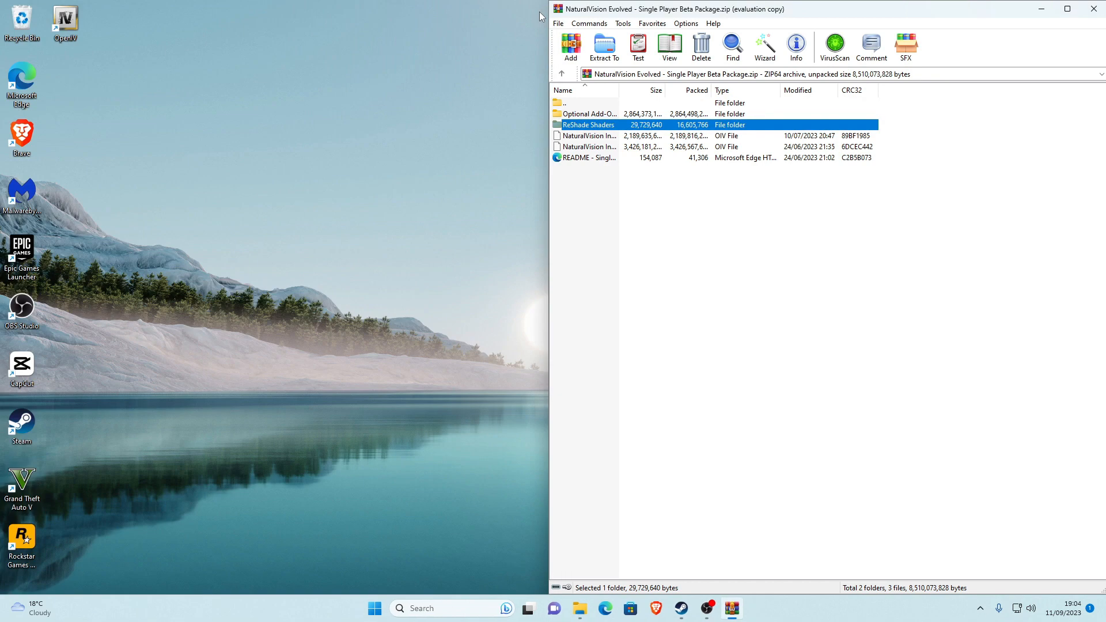
{"action": "left_click", "coordinate": [579, 609]}
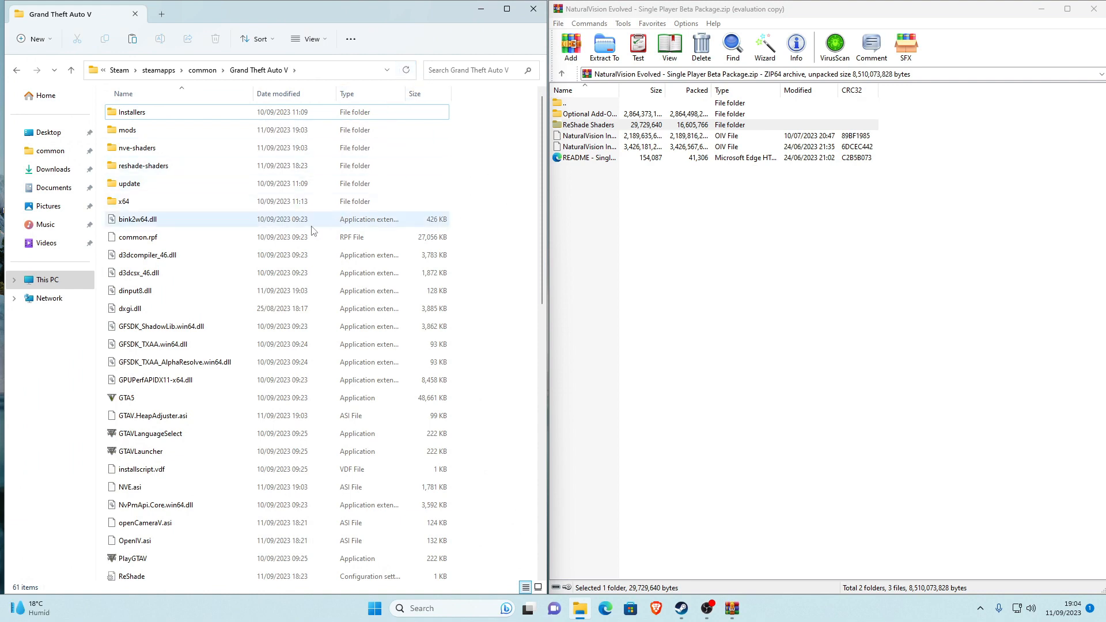
{"action": "scroll", "coordinate": [260, 213], "scroll_direction": "down", "scroll_amount": 10}
{"action": "scroll", "coordinate": [260, 213], "scroll_direction": "up", "scroll_amount": 10}
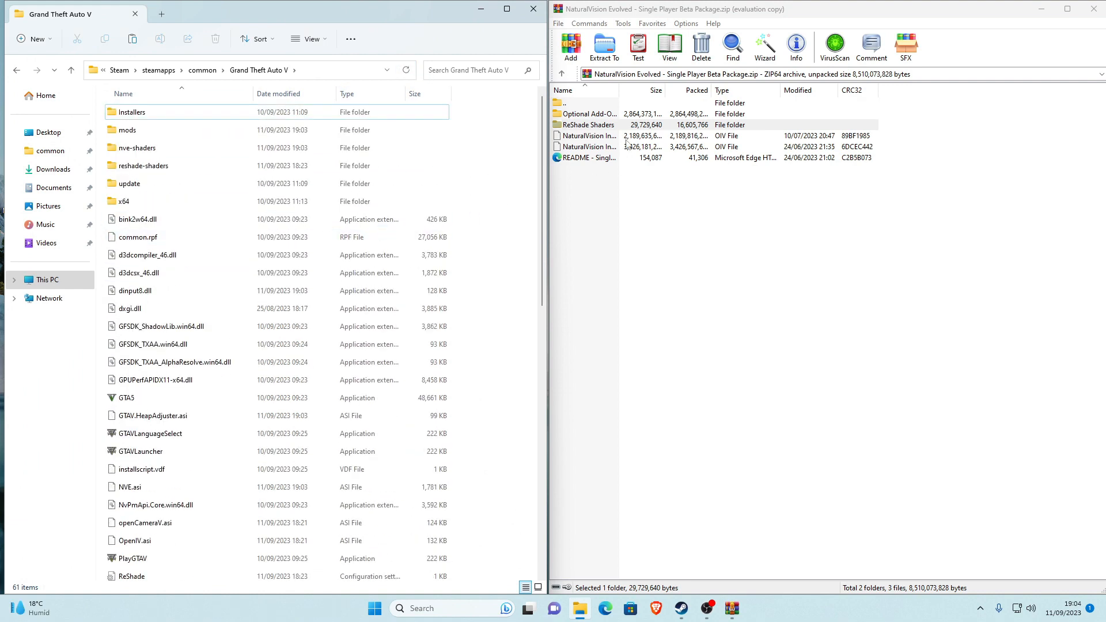
Step: Check the Optional Add-Ons folder in the archive, return to the archive root and open the ReShade Shaders folder
{"action": "double_click", "coordinate": [588, 114]}
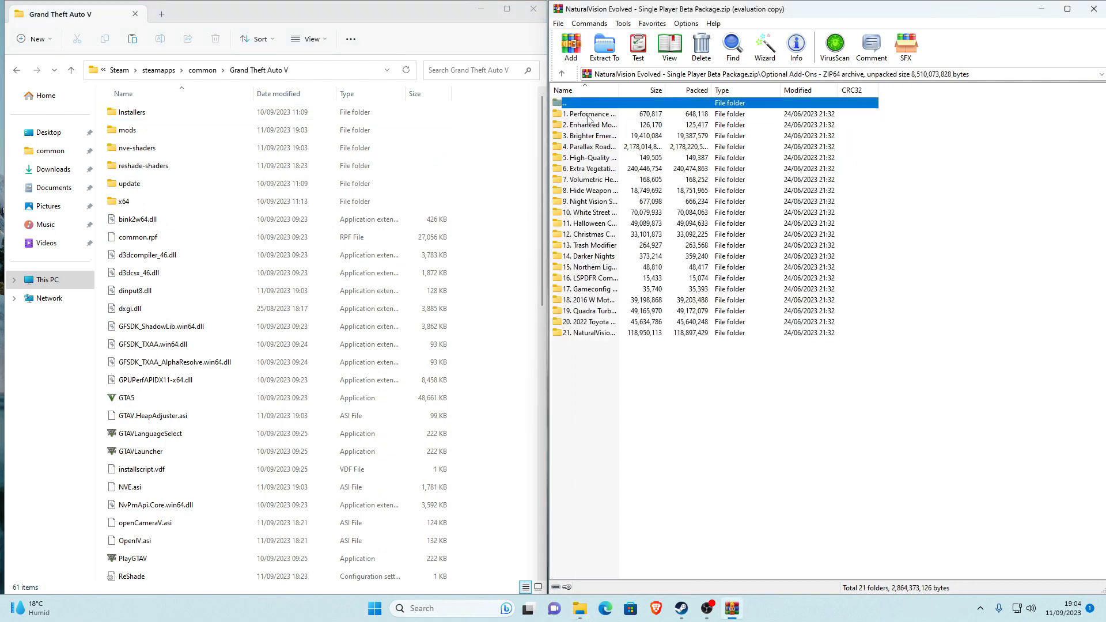
{"action": "left_click", "coordinate": [562, 74]}
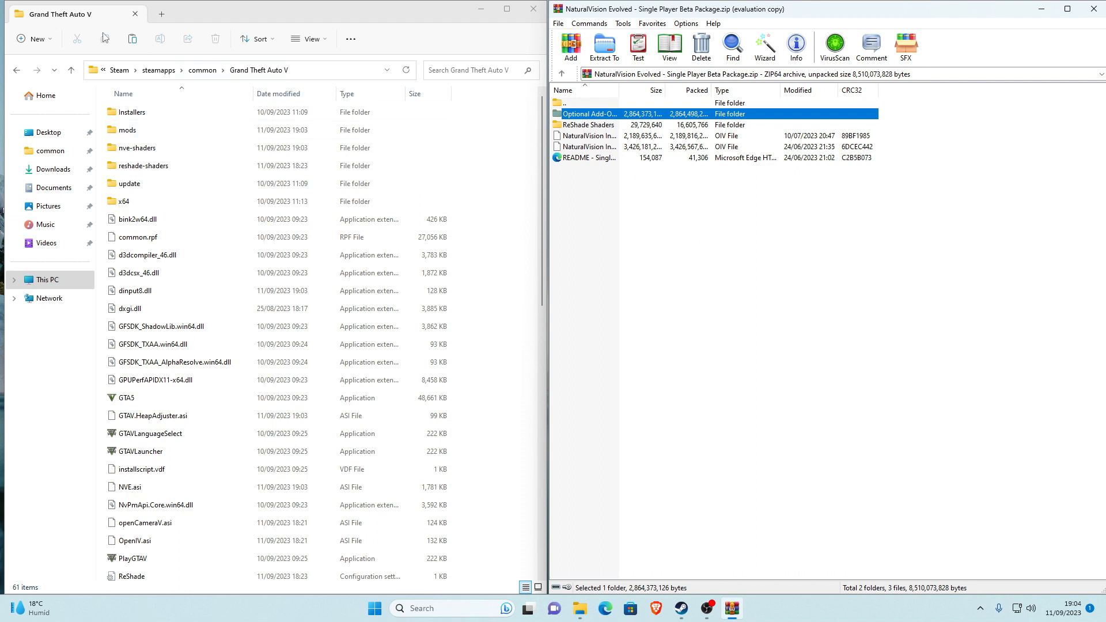
{"action": "left_click", "coordinate": [583, 127]}
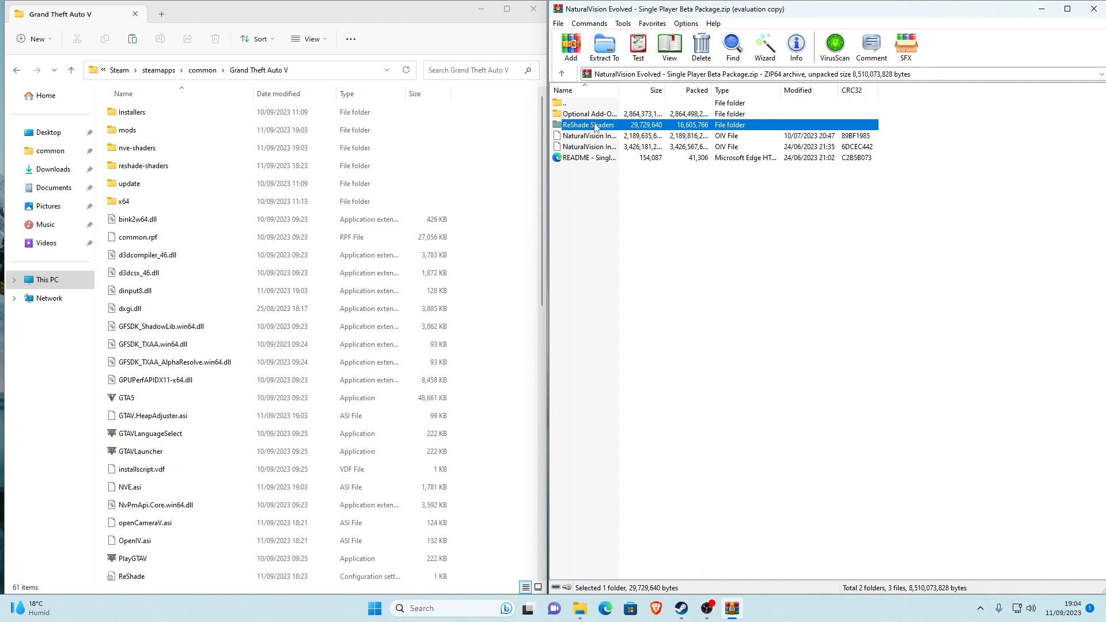
{"action": "double_click", "coordinate": [574, 126]}
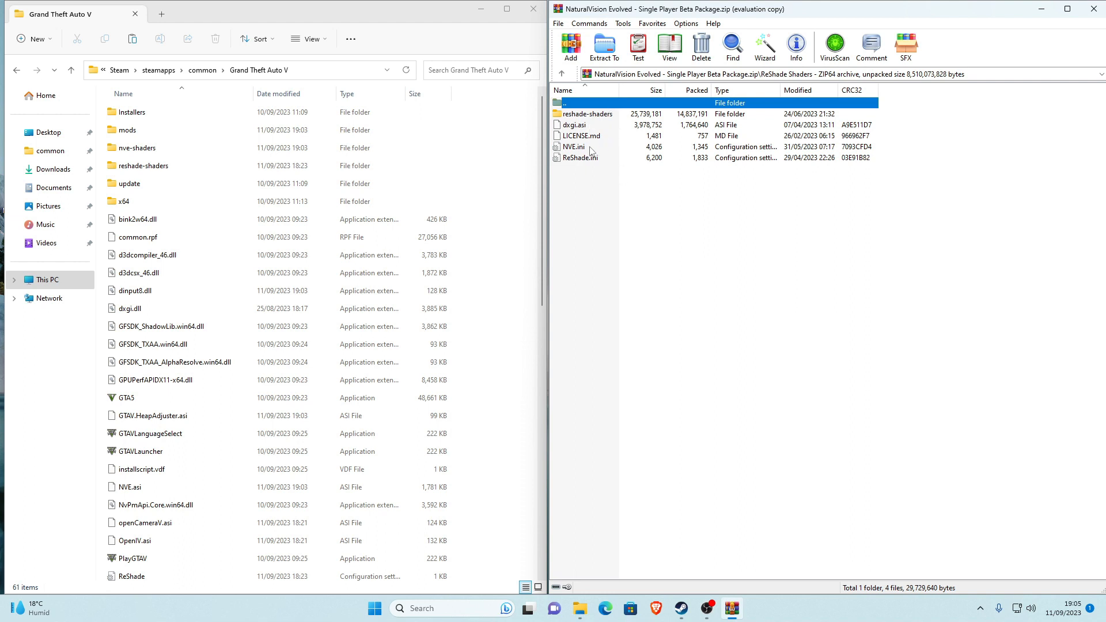
Step: Move the contents of the archive's ReShade Shaders folder into the Grand Theft Auto V folder, replacing files with the same names
{"action": "left_click", "coordinate": [167, 167]}
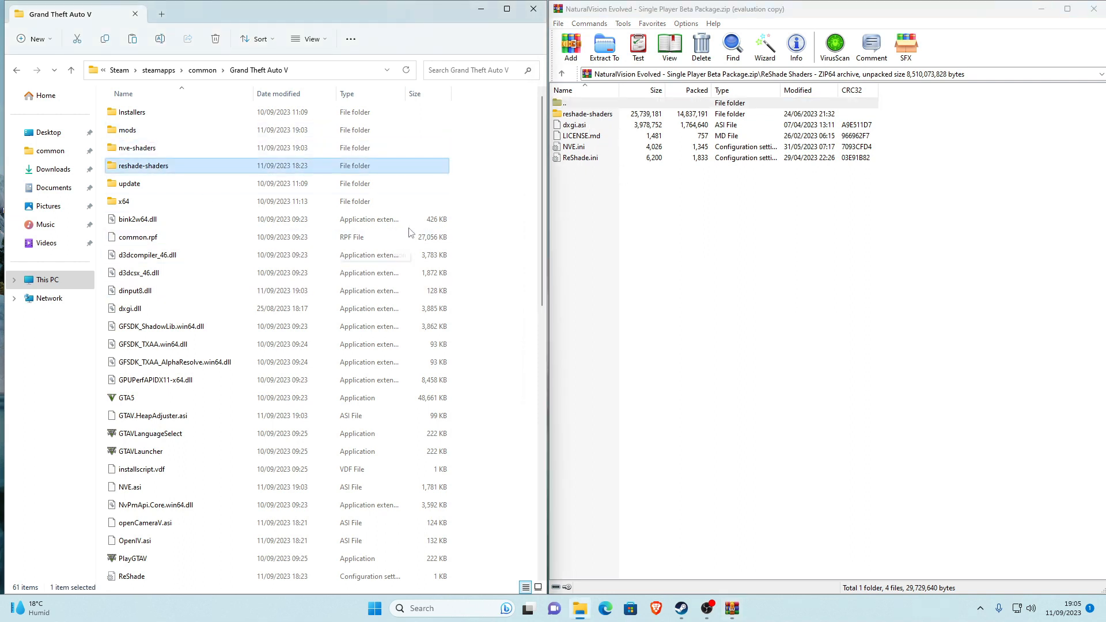
{"action": "left_click", "coordinate": [455, 179]}
{"action": "left_click", "coordinate": [657, 230]}
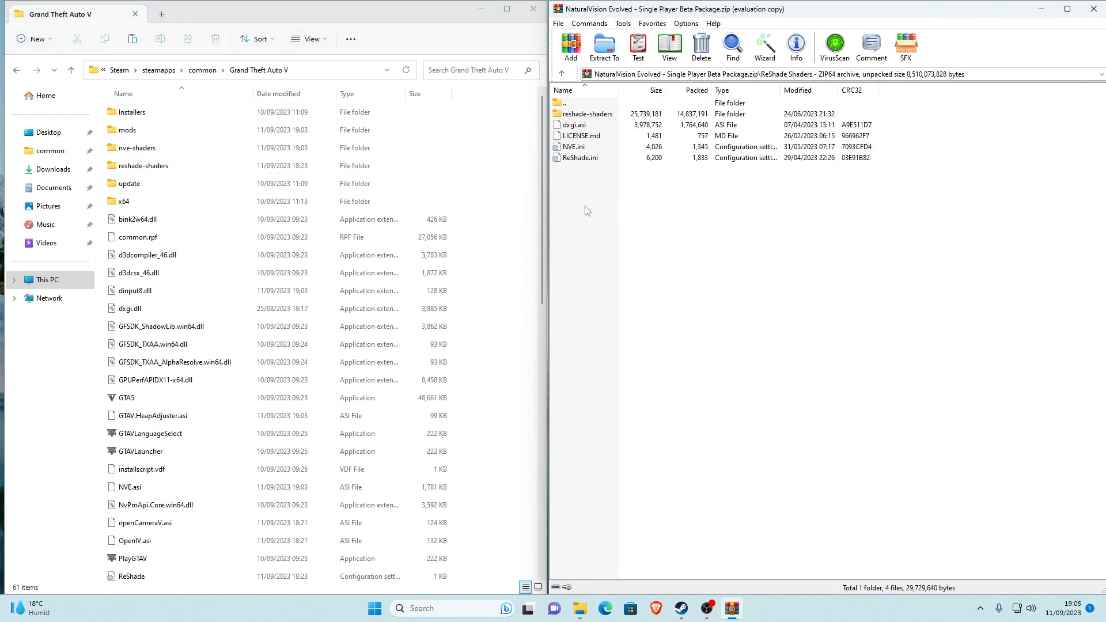
{"action": "left_click_drag", "start_coordinate": [587, 210], "coordinate": [492, 213]}
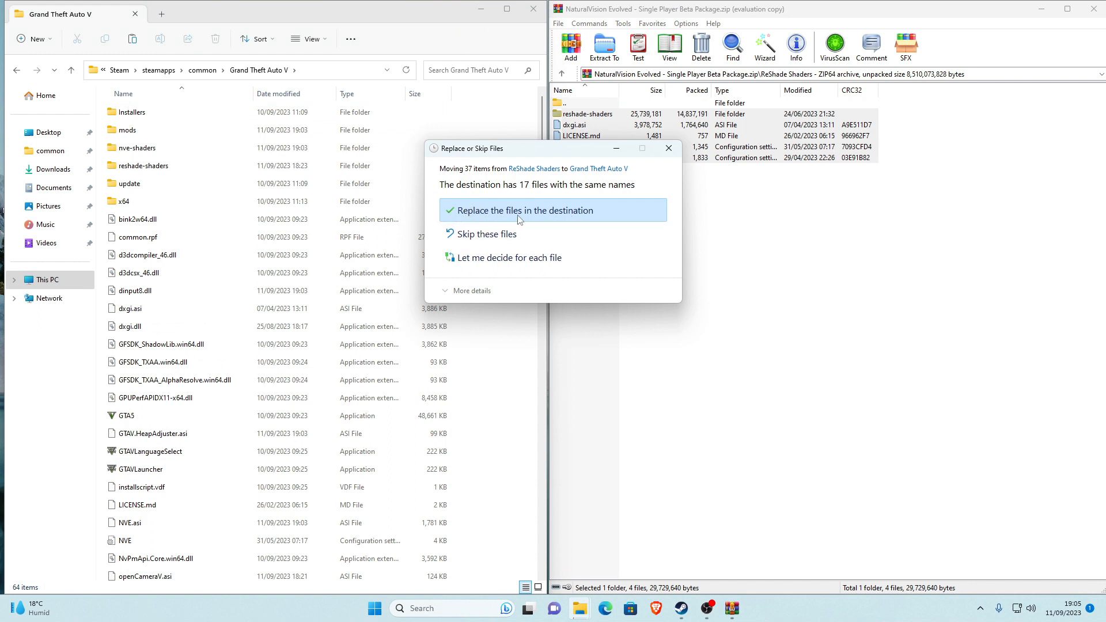
{"action": "left_click", "coordinate": [547, 217]}
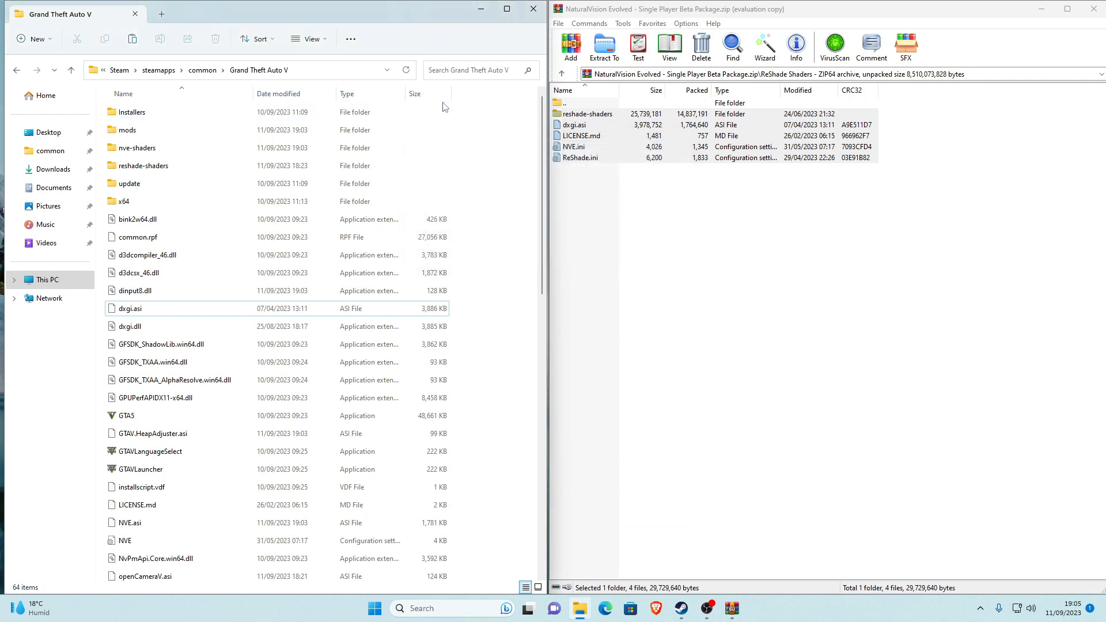
{"action": "left_click", "coordinate": [701, 218]}
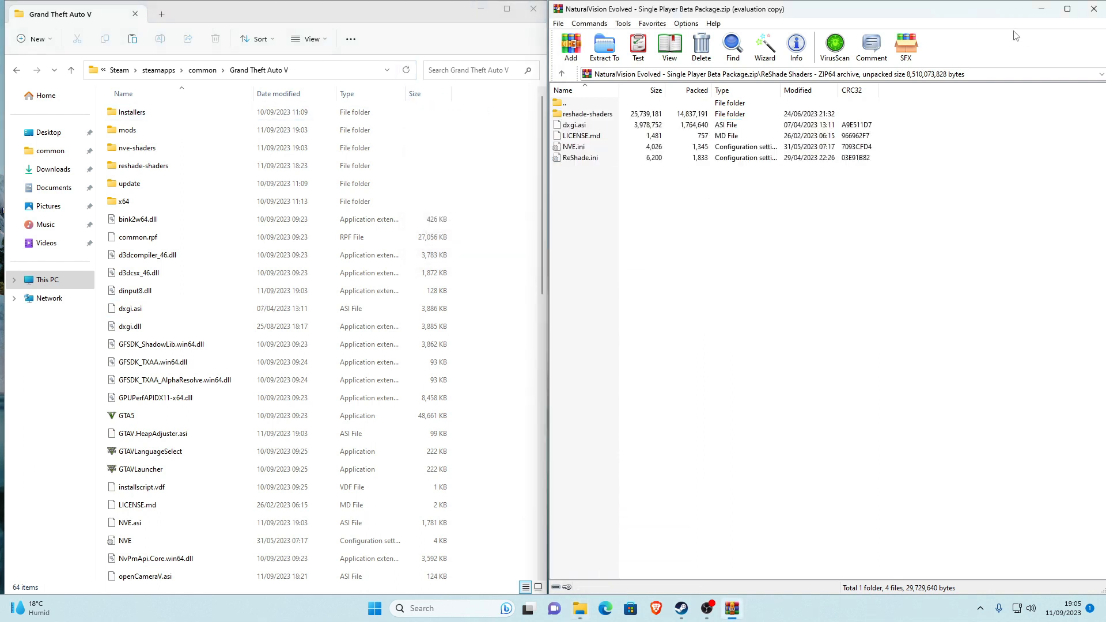
Step: Browse the archive's Optional Add-Ons folder, checking the Performance Boost and Gameconfig add-ons
{"action": "double_click", "coordinate": [596, 103]}
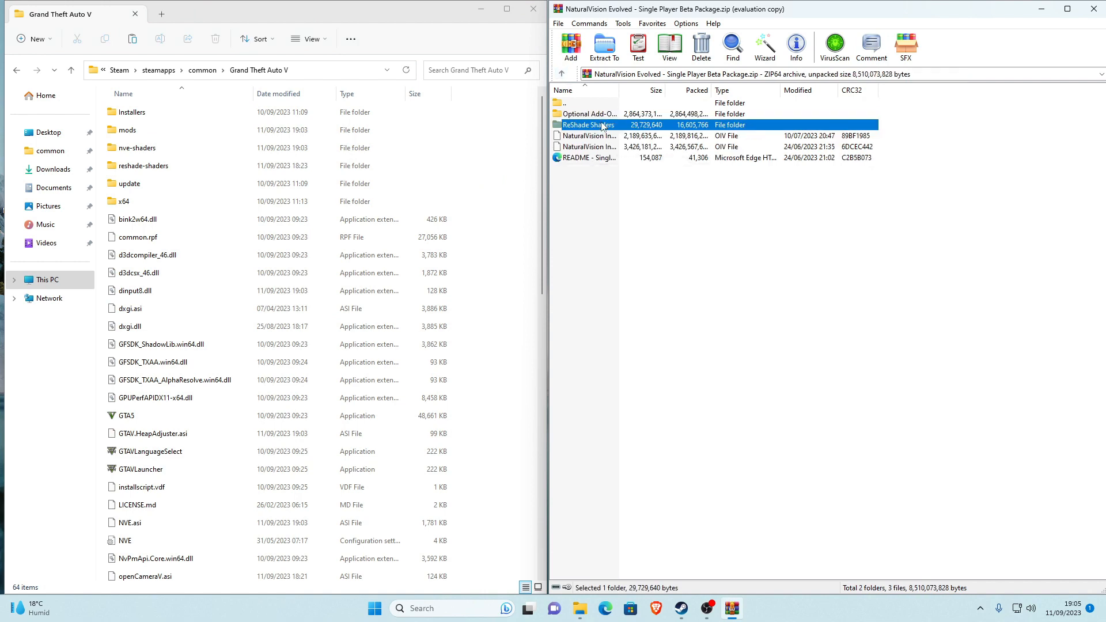
{"action": "double_click", "coordinate": [584, 113]}
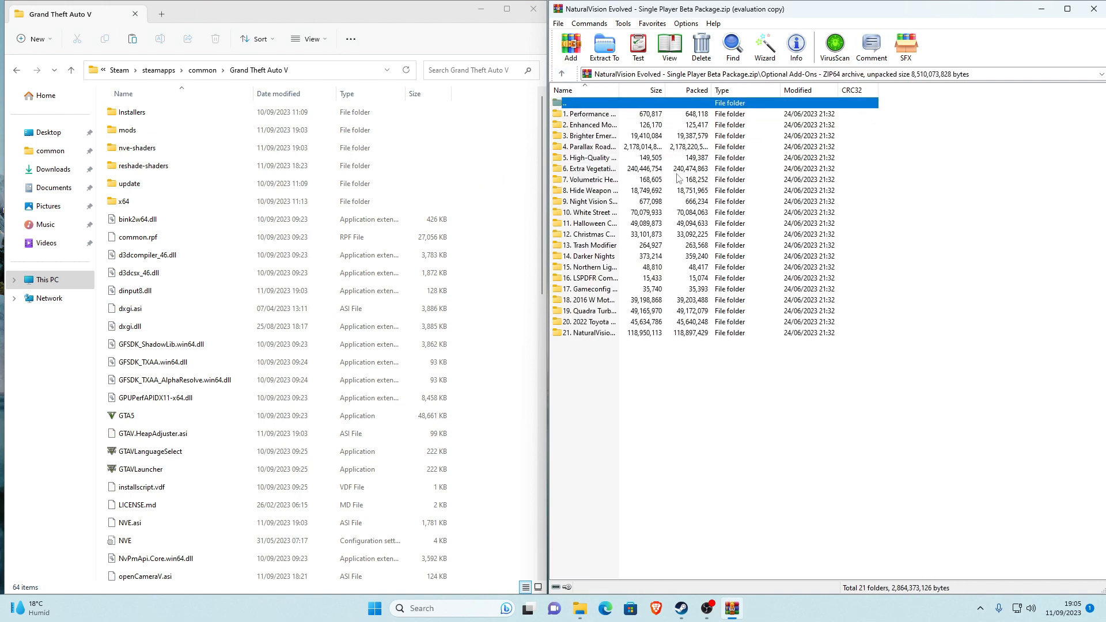
{"action": "left_click", "coordinate": [588, 114]}
{"action": "double_click", "coordinate": [587, 115]}
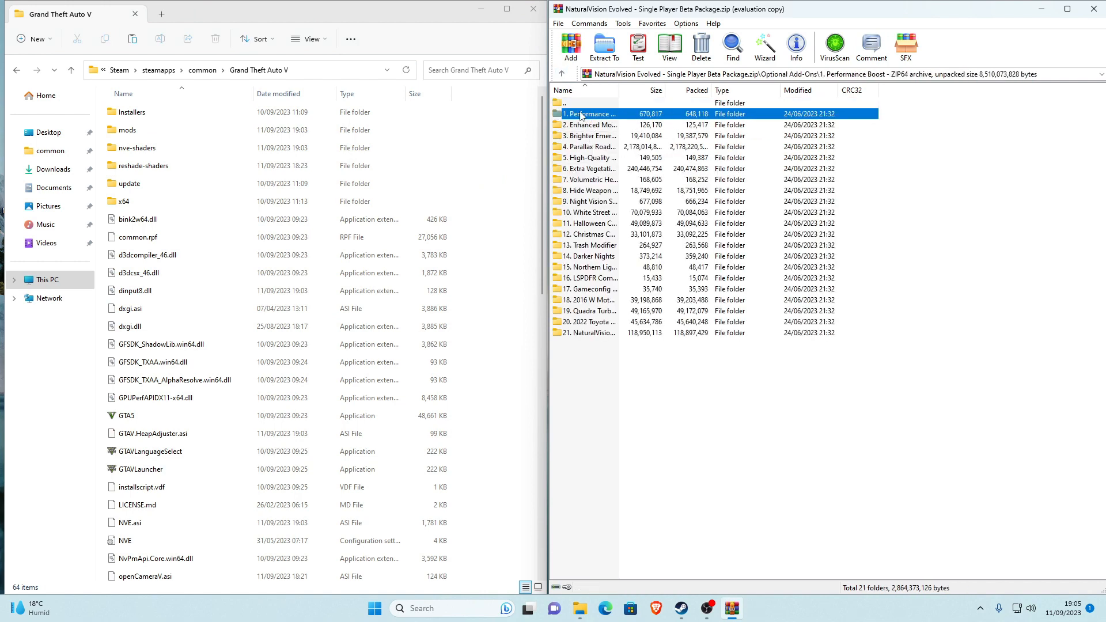
{"action": "left_click", "coordinate": [561, 75]}
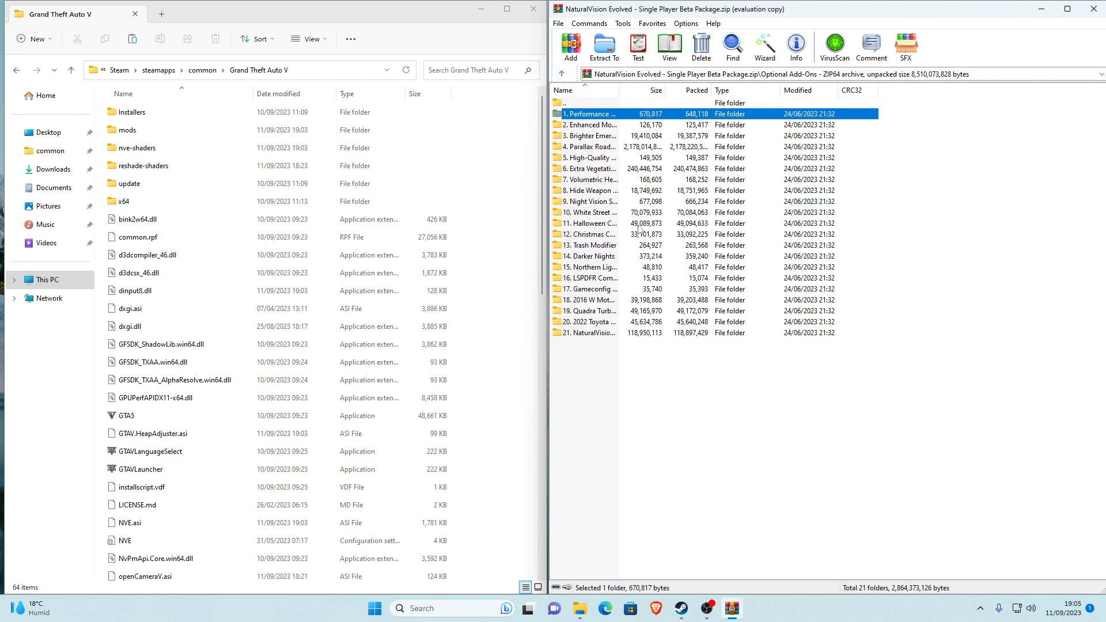
{"action": "left_click", "coordinate": [616, 288]}
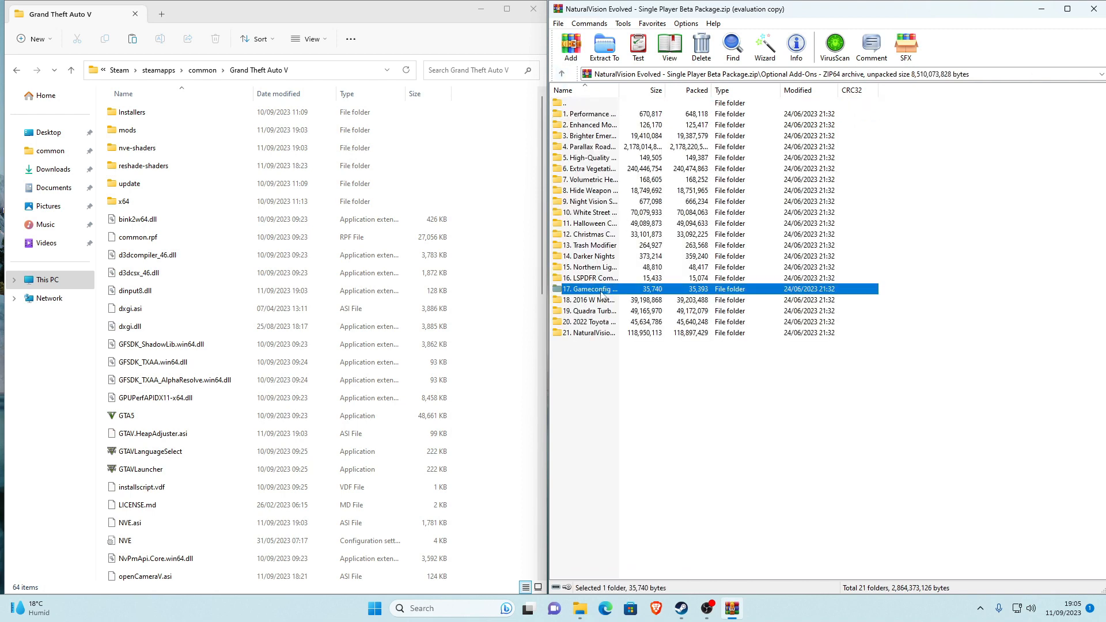
Step: Put the game folder window away, launch OpenIV for Grand Theft Auto V on Windows and place it beside the archive
{"action": "left_click", "coordinate": [494, 97]}
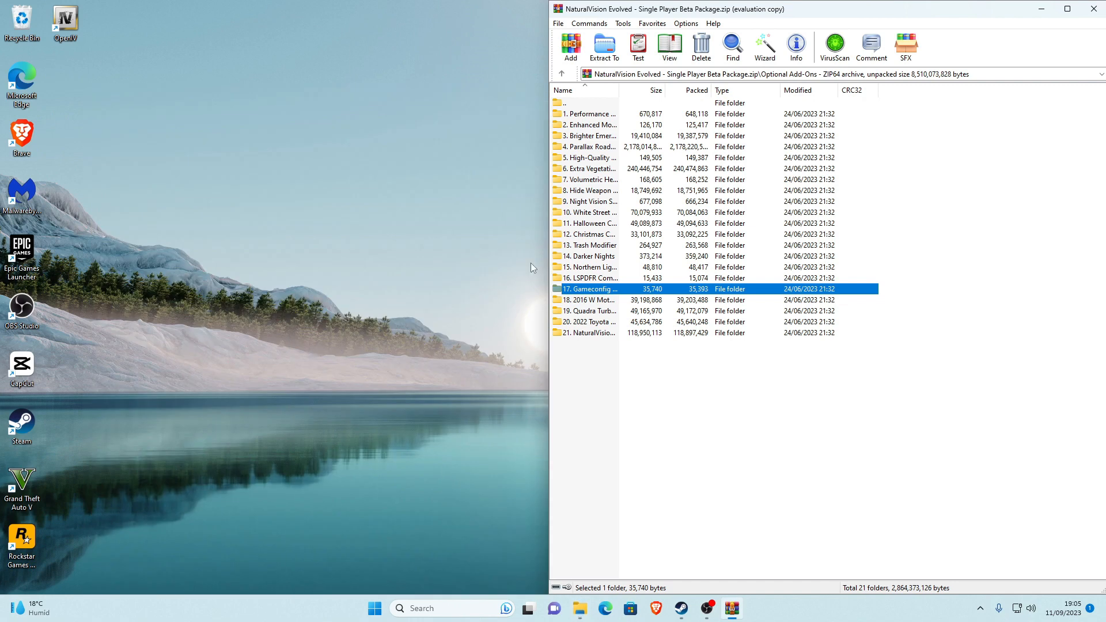
{"action": "left_click", "coordinate": [73, 33]}
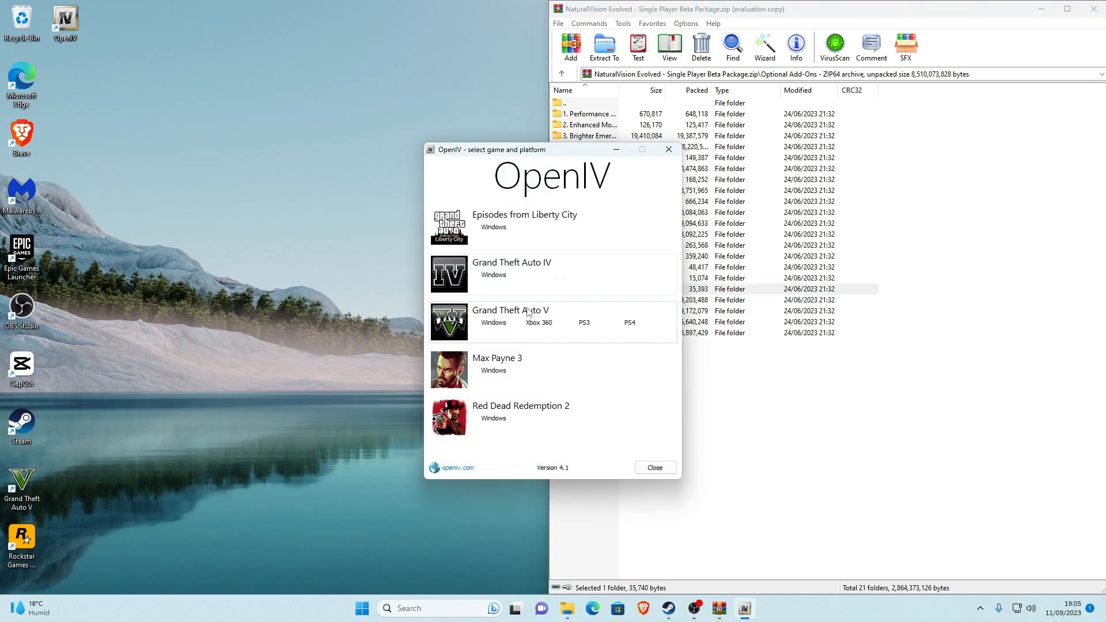
{"action": "left_click", "coordinate": [502, 331]}
{"action": "left_click_drag", "start_coordinate": [552, 254], "coordinate": [182, 168]}
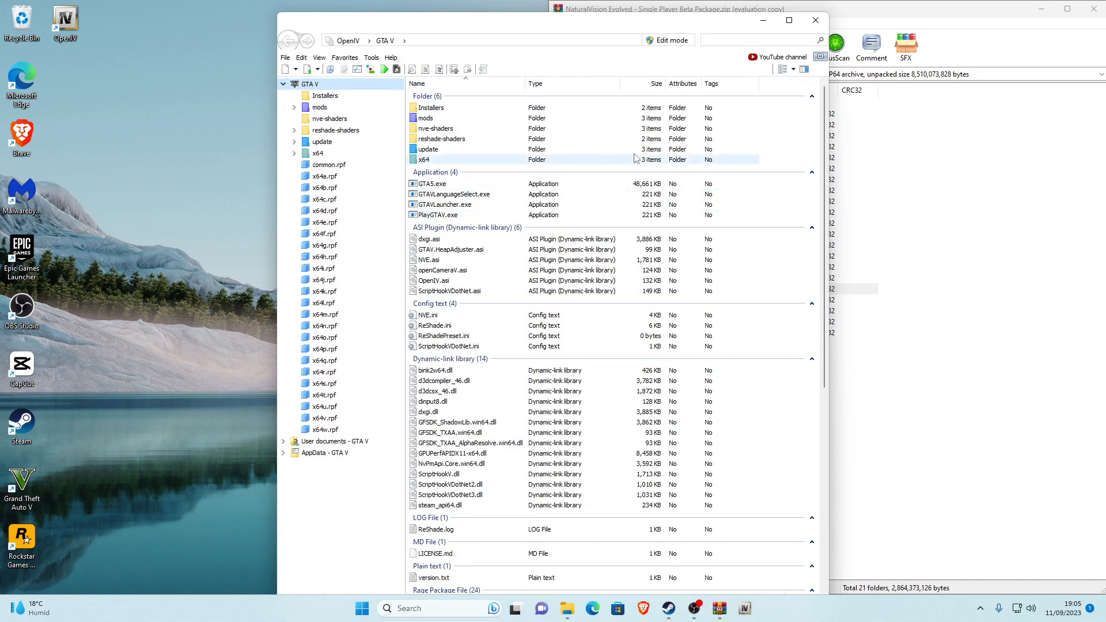
{"action": "left_click_drag", "start_coordinate": [628, 26], "coordinate": [362, 15]}
{"action": "left_click", "coordinate": [662, 372]}
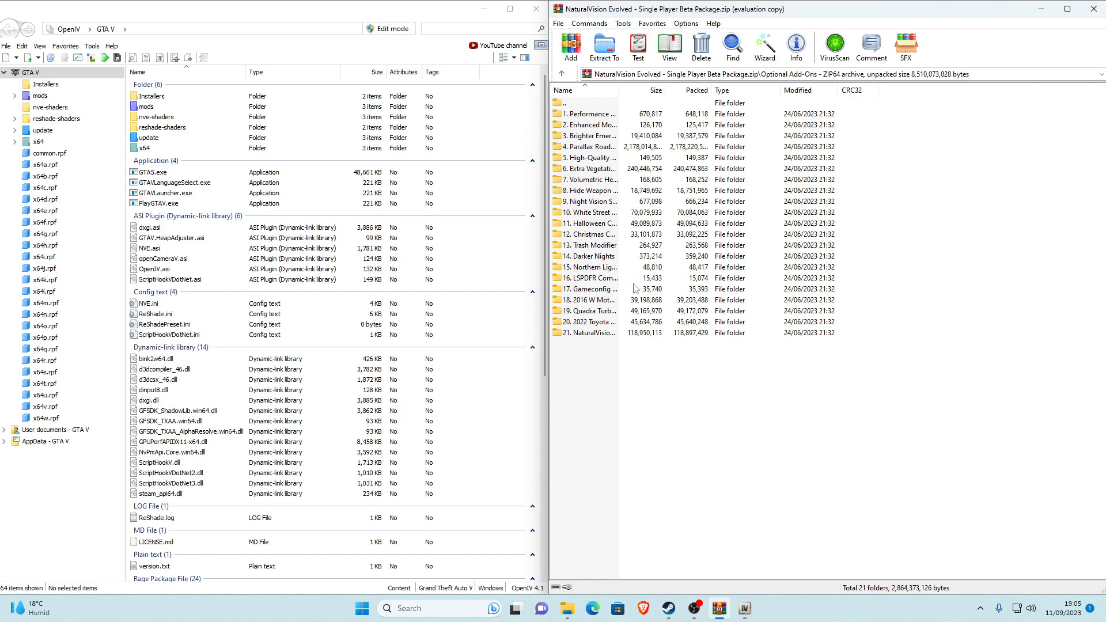
Step: Examine the install and uninstall packages in the High-Quality Reflections (Heavy) add-on and return to the archive root
{"action": "left_click", "coordinate": [598, 118]}
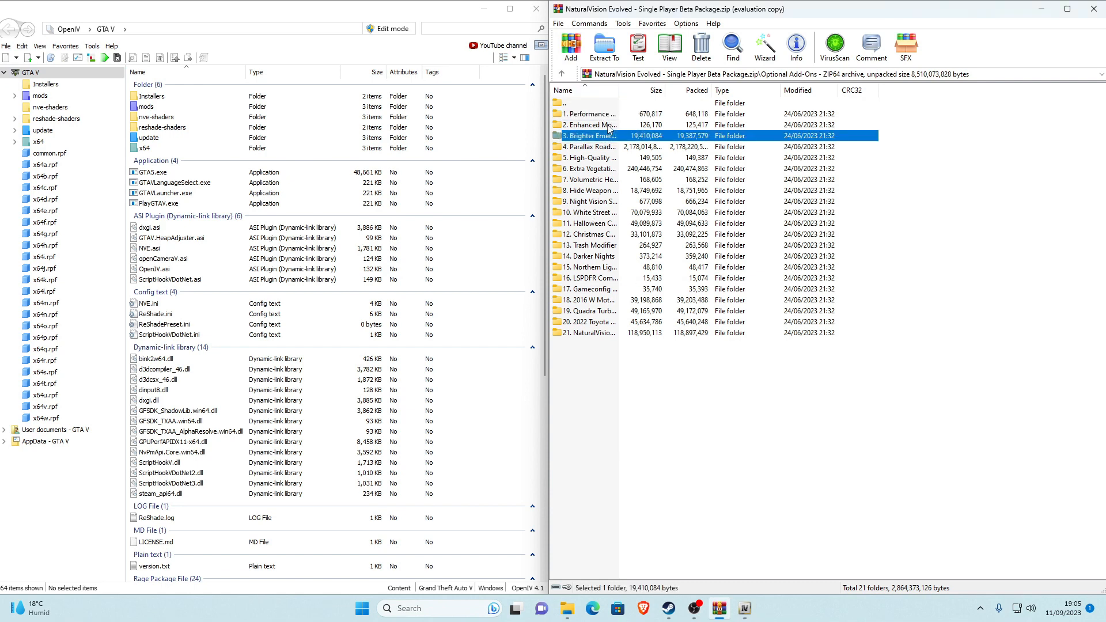
{"action": "left_click", "coordinate": [606, 129]}
{"action": "double_click", "coordinate": [603, 158]}
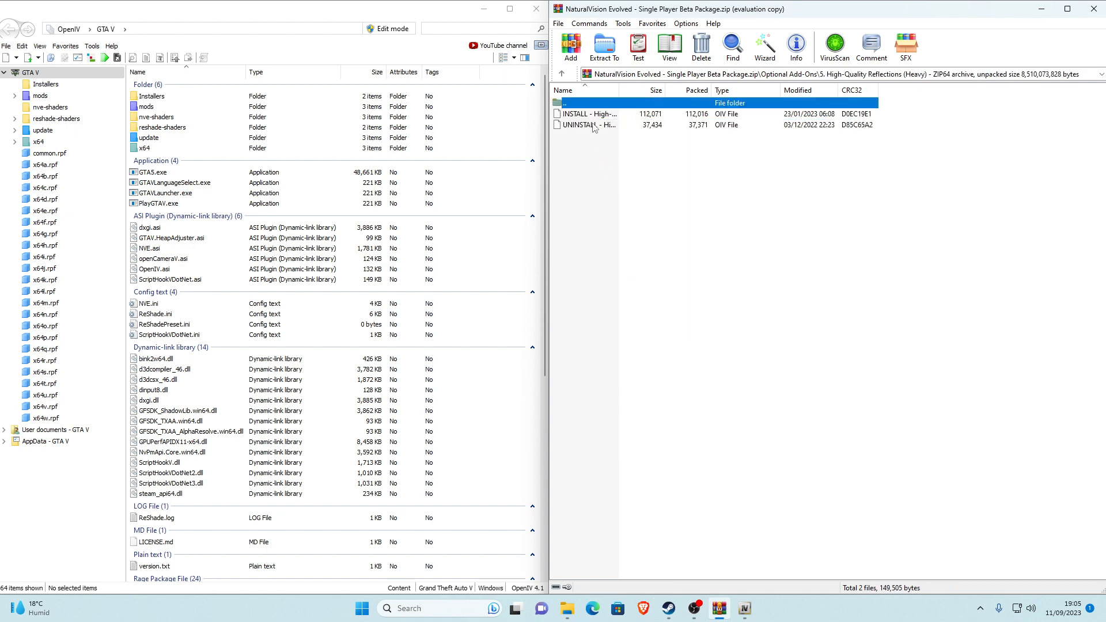
{"action": "left_click", "coordinate": [562, 73]}
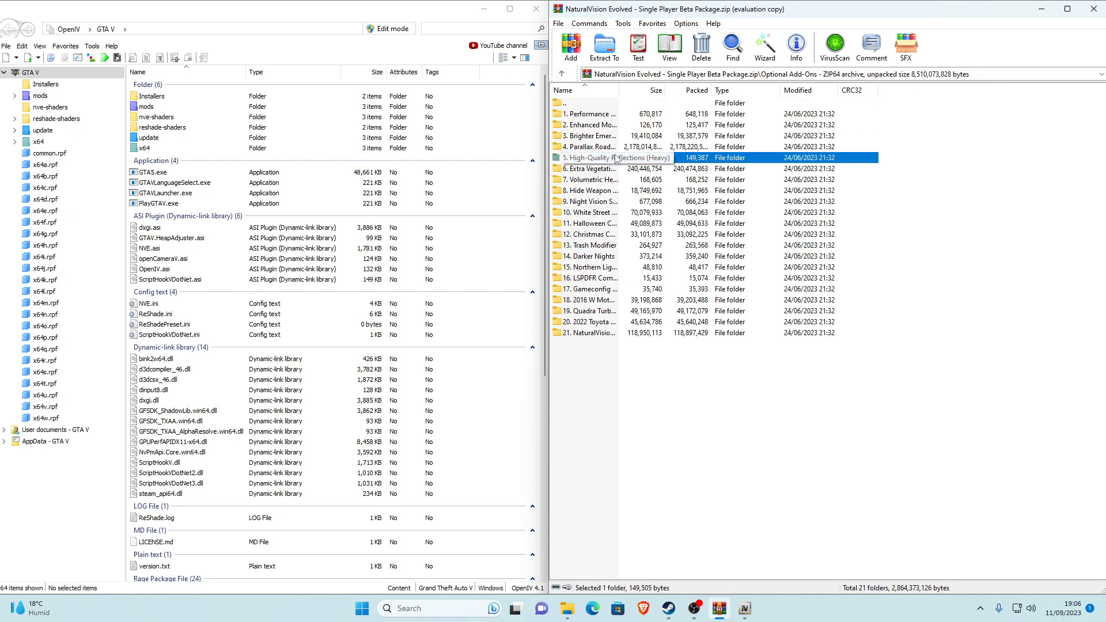
{"action": "double_click", "coordinate": [599, 158]}
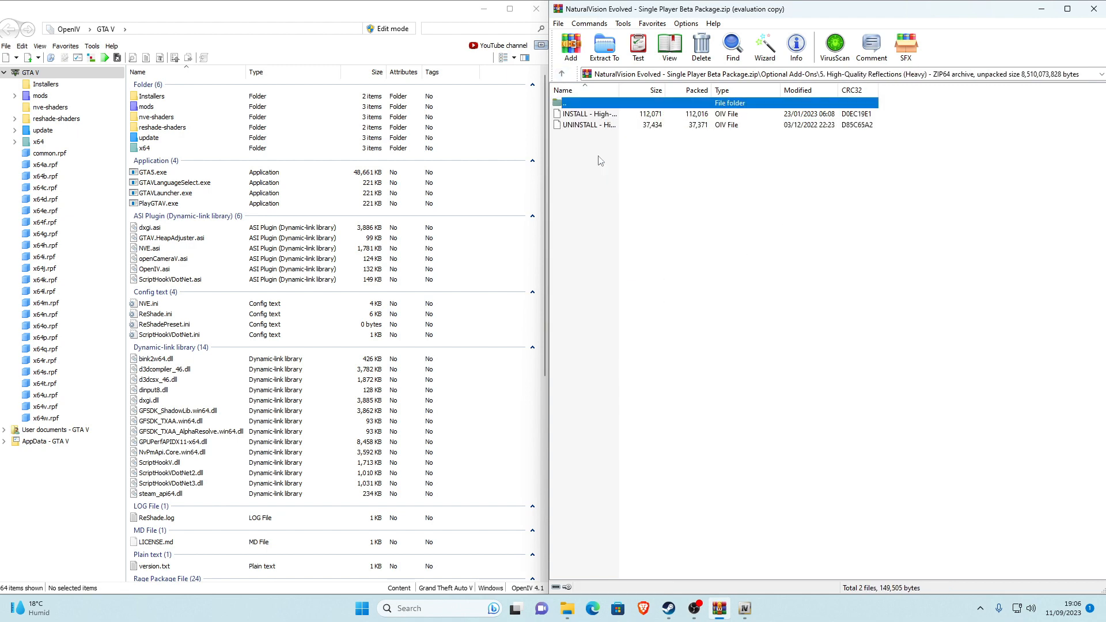
{"action": "left_click", "coordinate": [572, 115]}
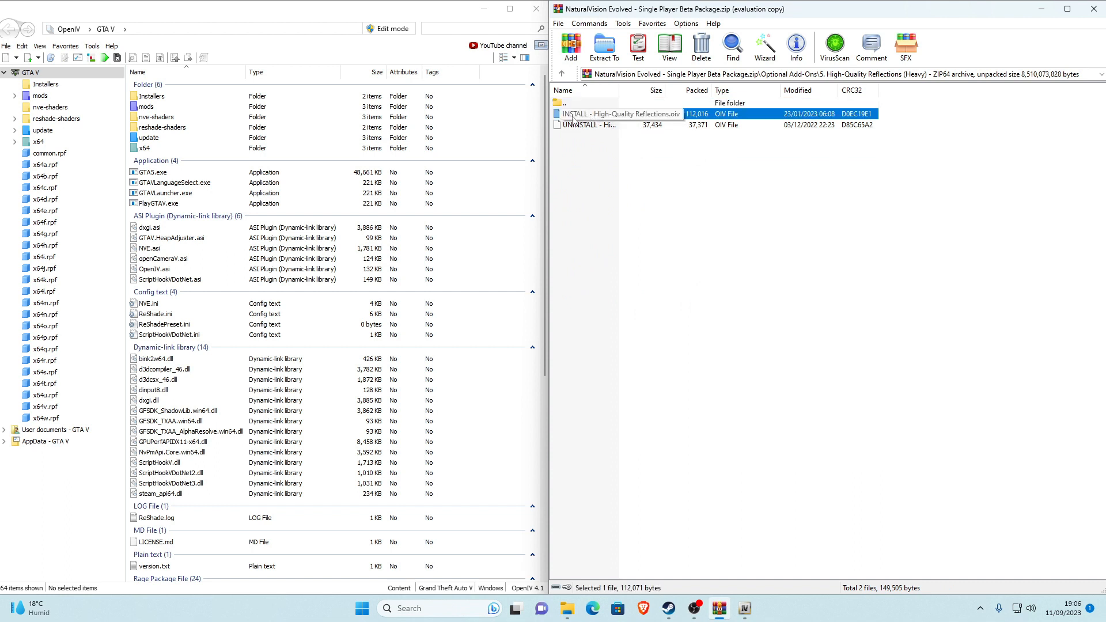
{"action": "left_click", "coordinate": [576, 127]}
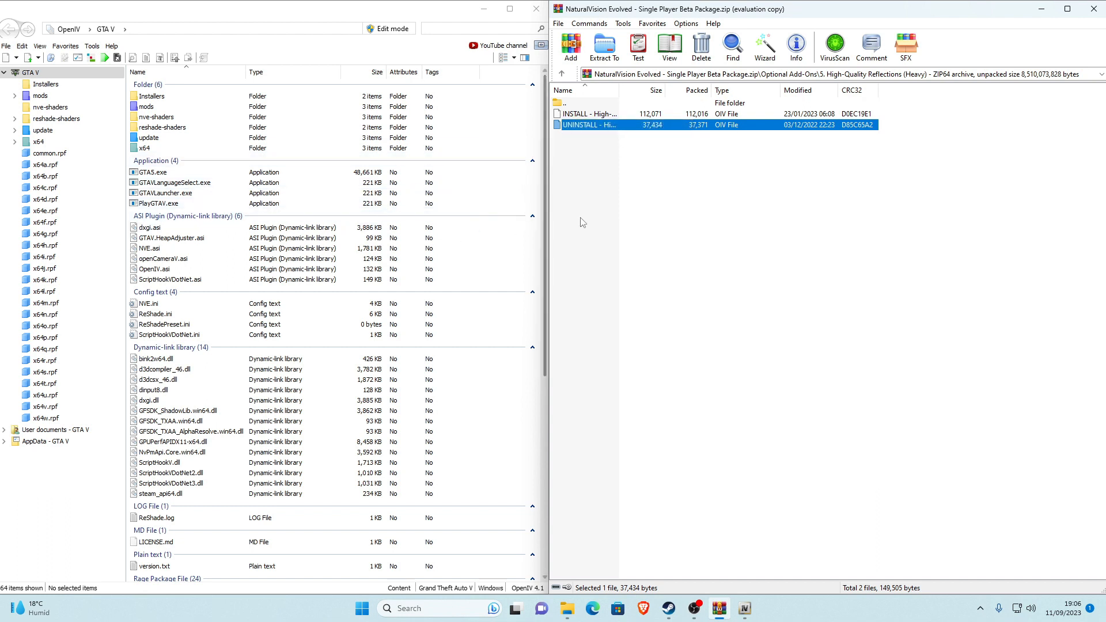
{"action": "left_click", "coordinate": [573, 114]}
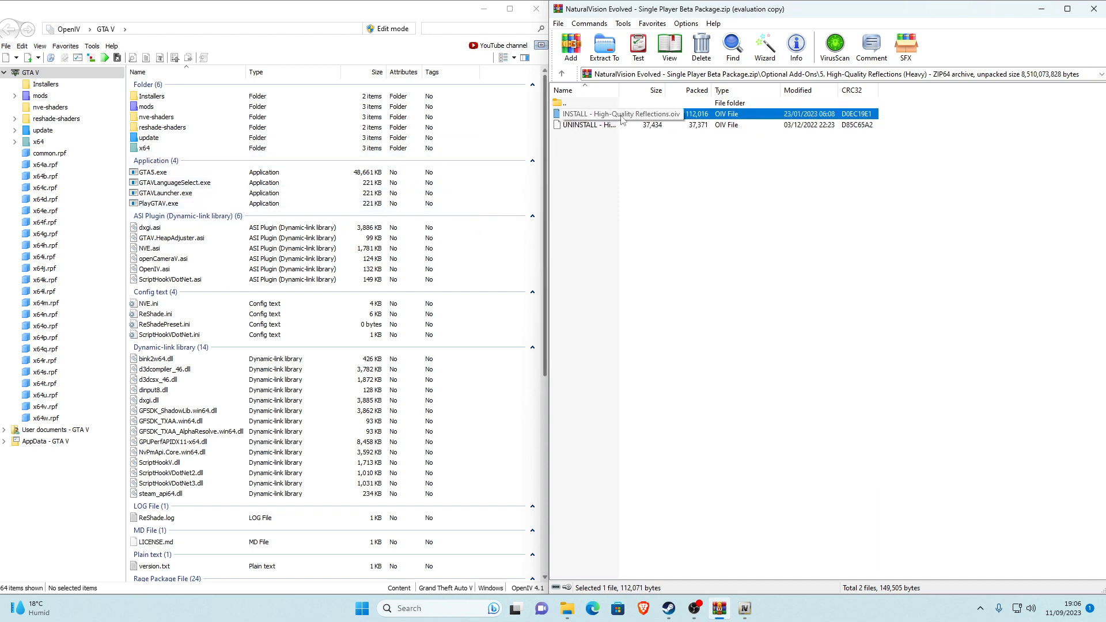
{"action": "mouse_move", "coordinate": [618, 113]}
{"action": "left_mouse_down"}
{"action": "mouse_move", "coordinate": [456, 184]}
{"action": "mouse_move", "coordinate": [610, 114]}
{"action": "left_mouse_up"}
{"action": "left_click", "coordinate": [562, 72]}
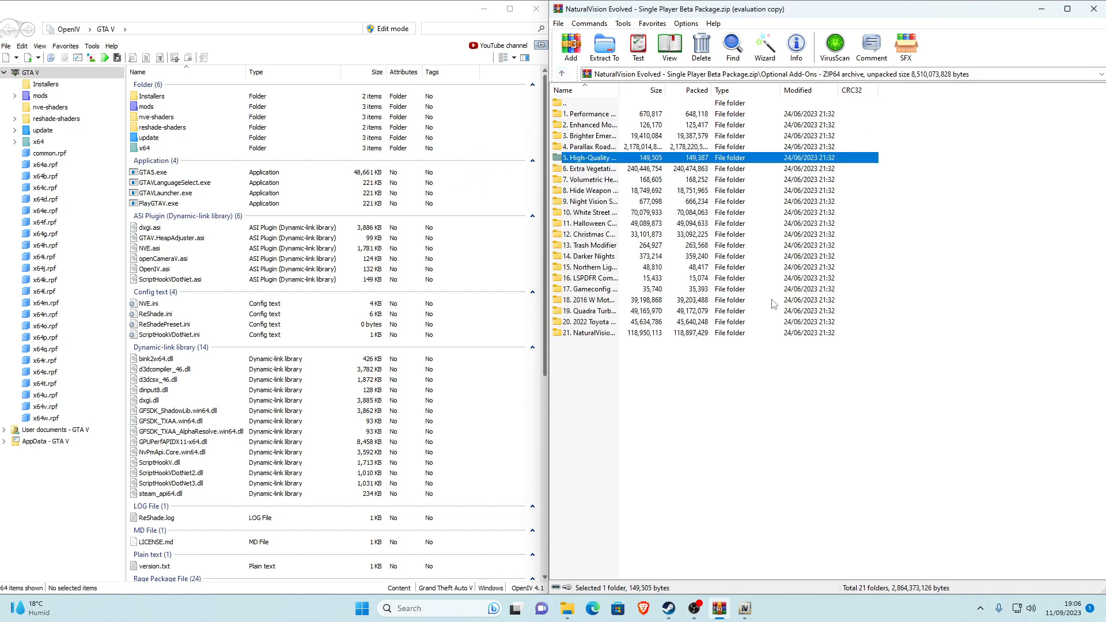
{"action": "left_click", "coordinate": [562, 72]}
Step: Close OpenIV, the NaturalVision Evolved archive and the Grand Theft Auto V folder window
{"action": "left_click", "coordinate": [537, 9]}
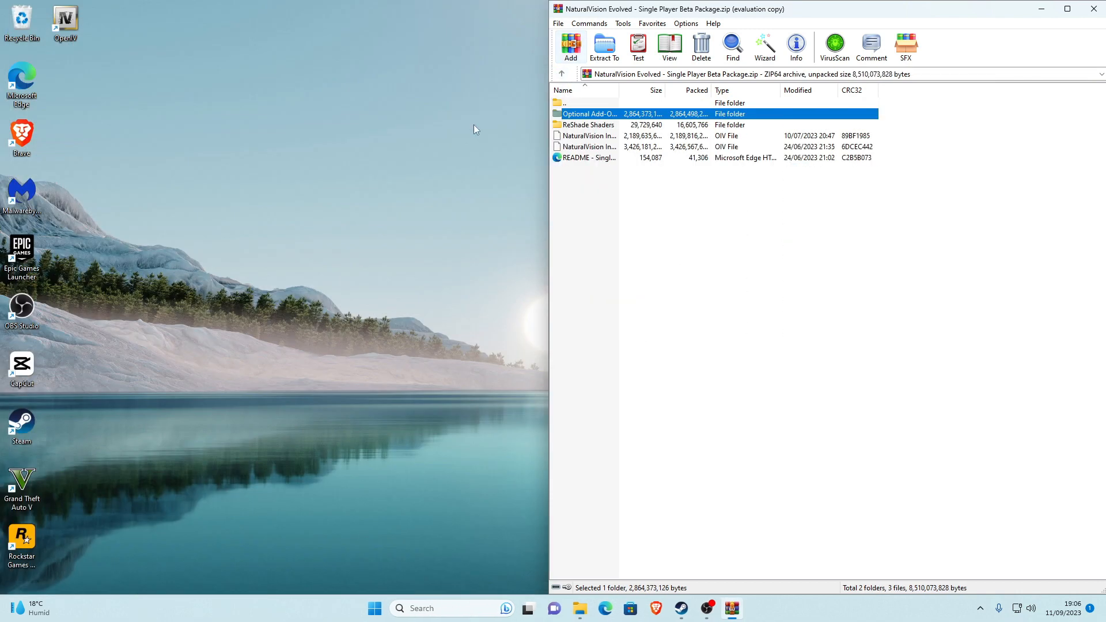
{"action": "left_click", "coordinate": [594, 125]}
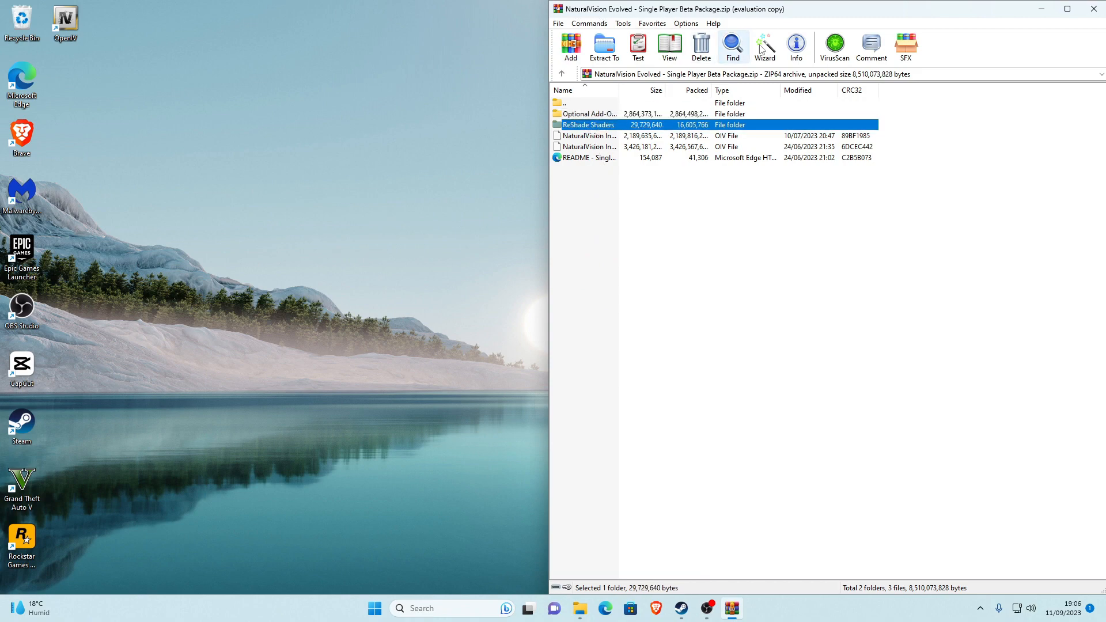
{"action": "left_click", "coordinate": [1093, 9]}
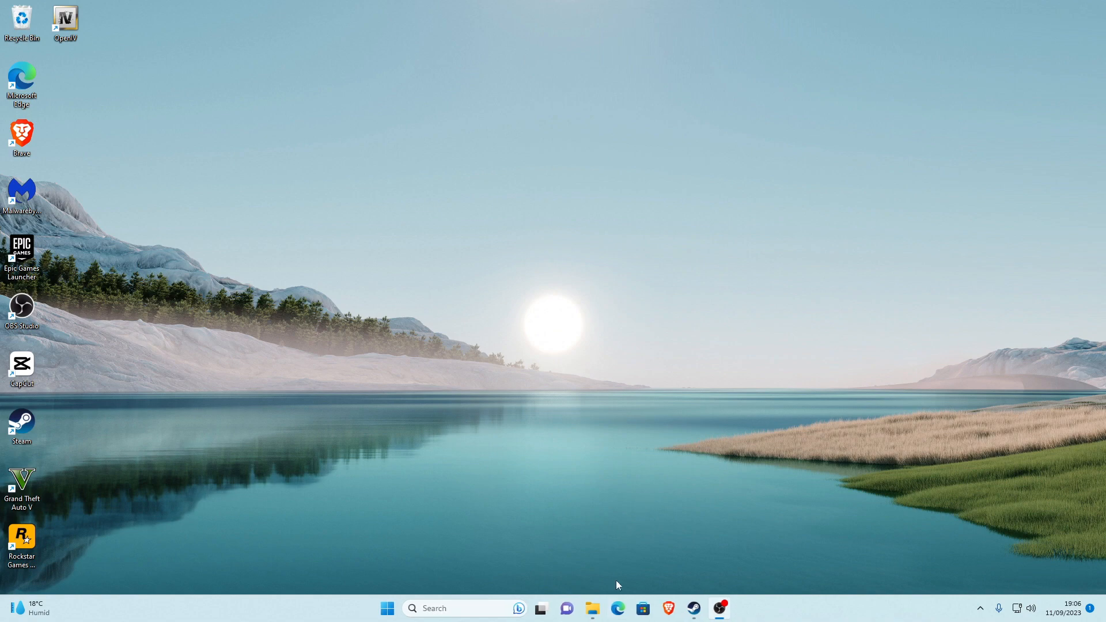
{"action": "left_click", "coordinate": [593, 609]}
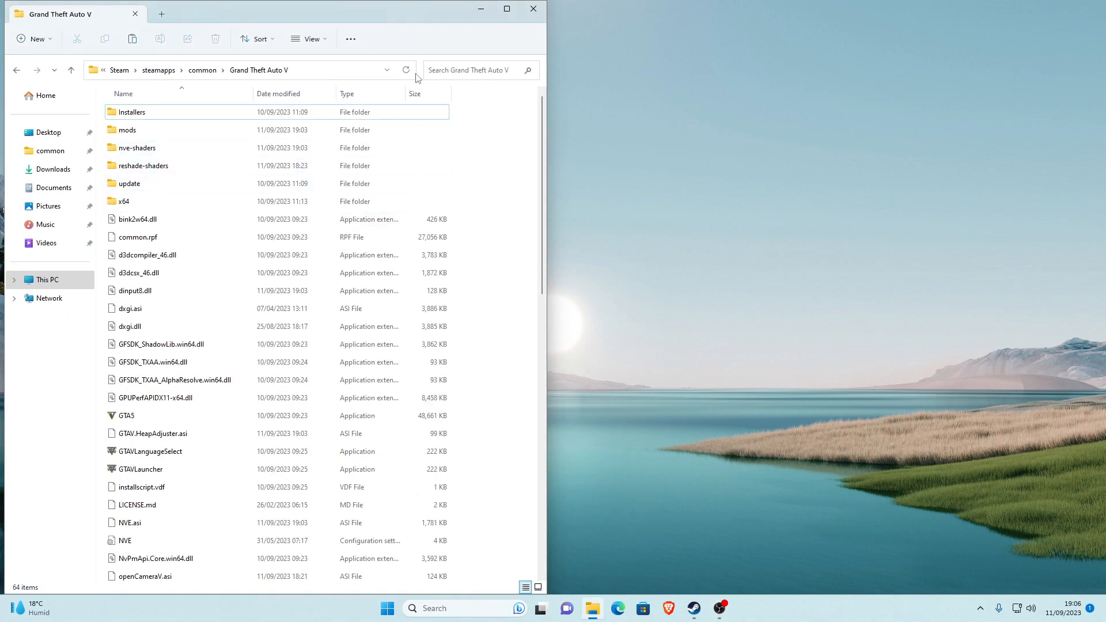
{"action": "left_click", "coordinate": [535, 16]}
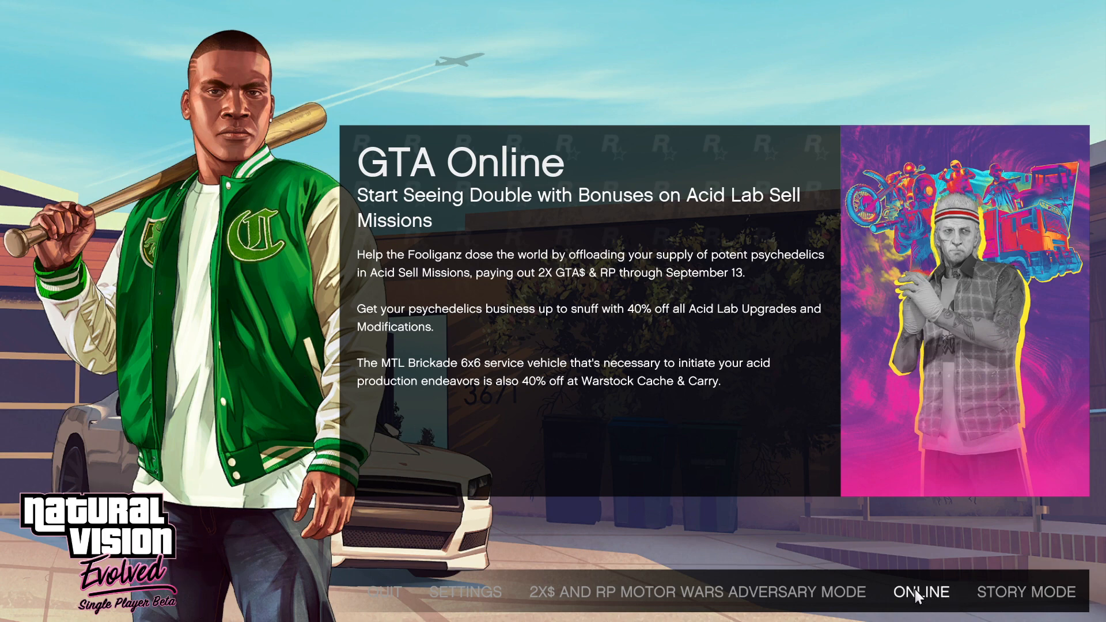
Step: Enter Story Mode in Grand Theft Auto V and walk the character along the street to examine the modded graphics
{"action": "left_click", "coordinate": [1024, 593]}
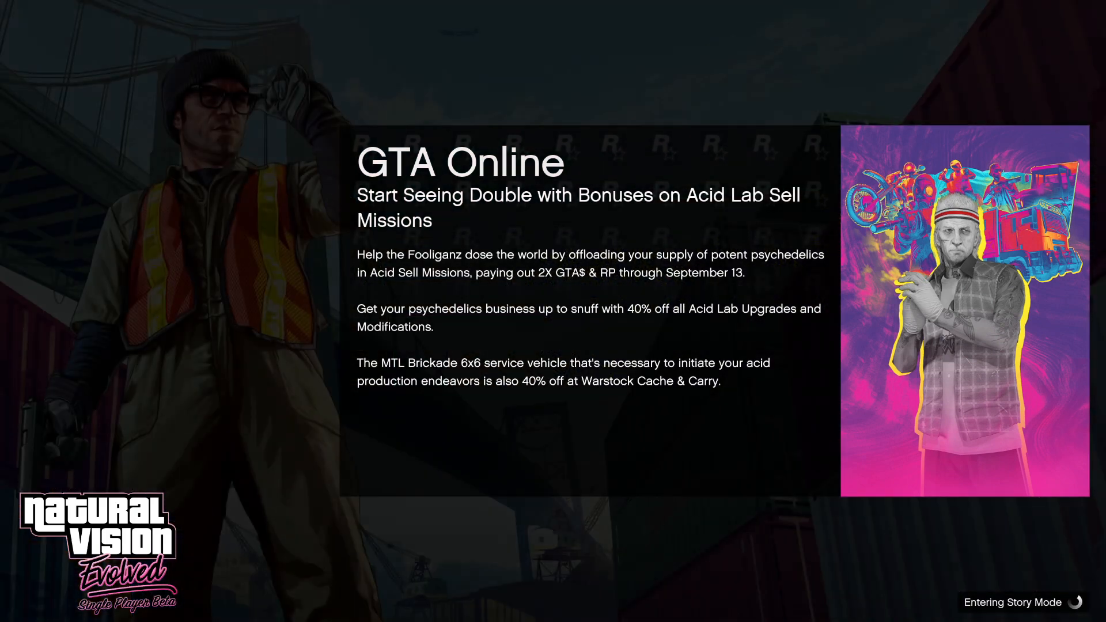
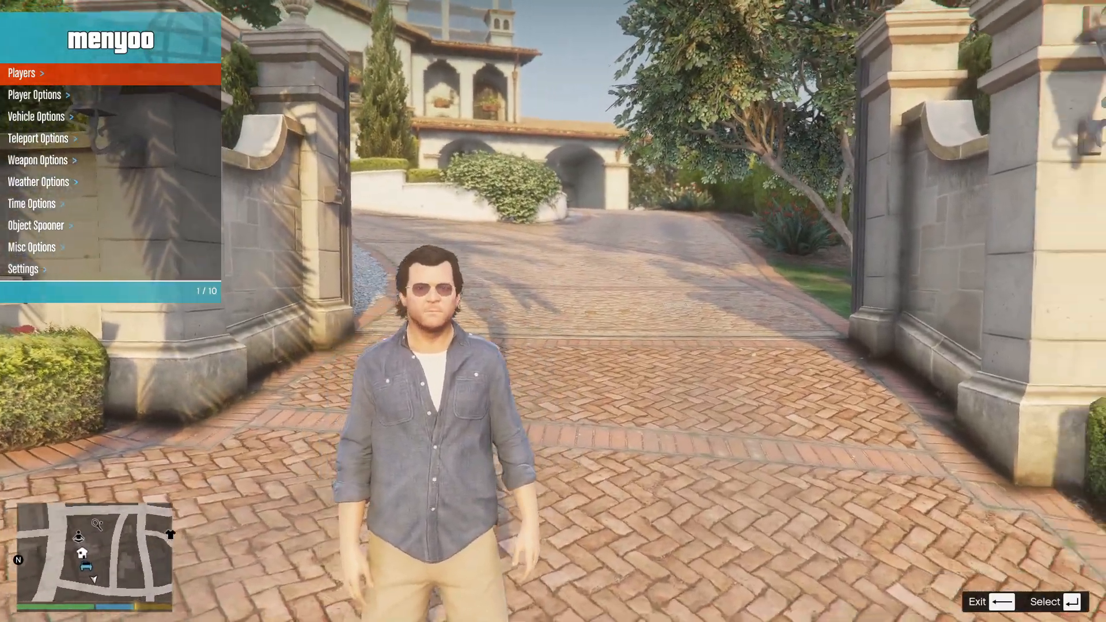
{"action": "key", "text": "d"}
{"action": "key", "text": "w"}
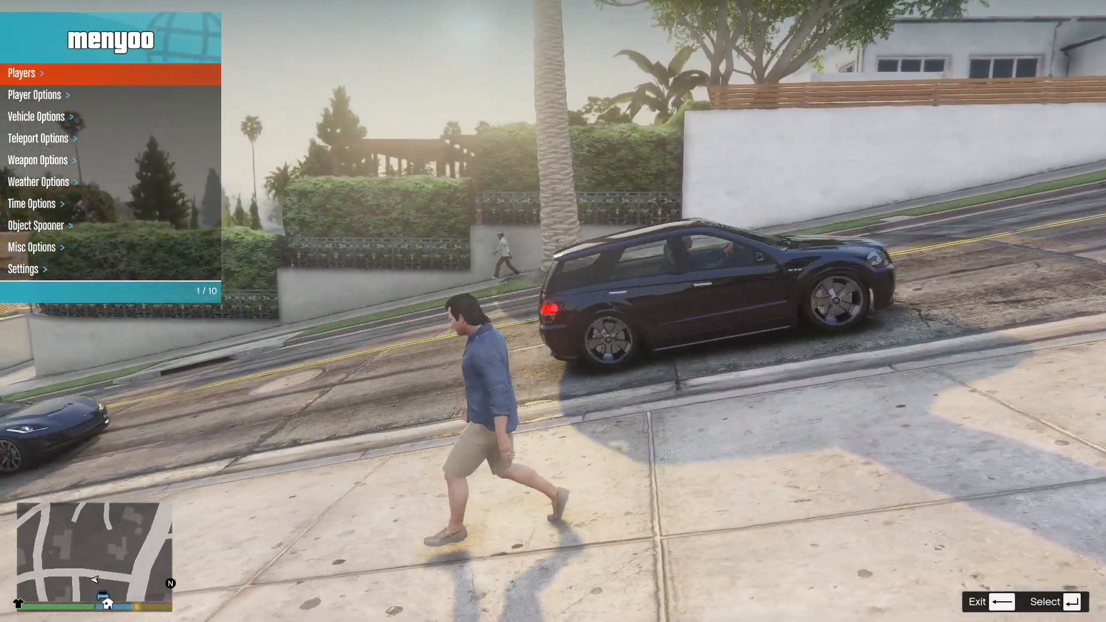
{"action": "key", "text": "w"}
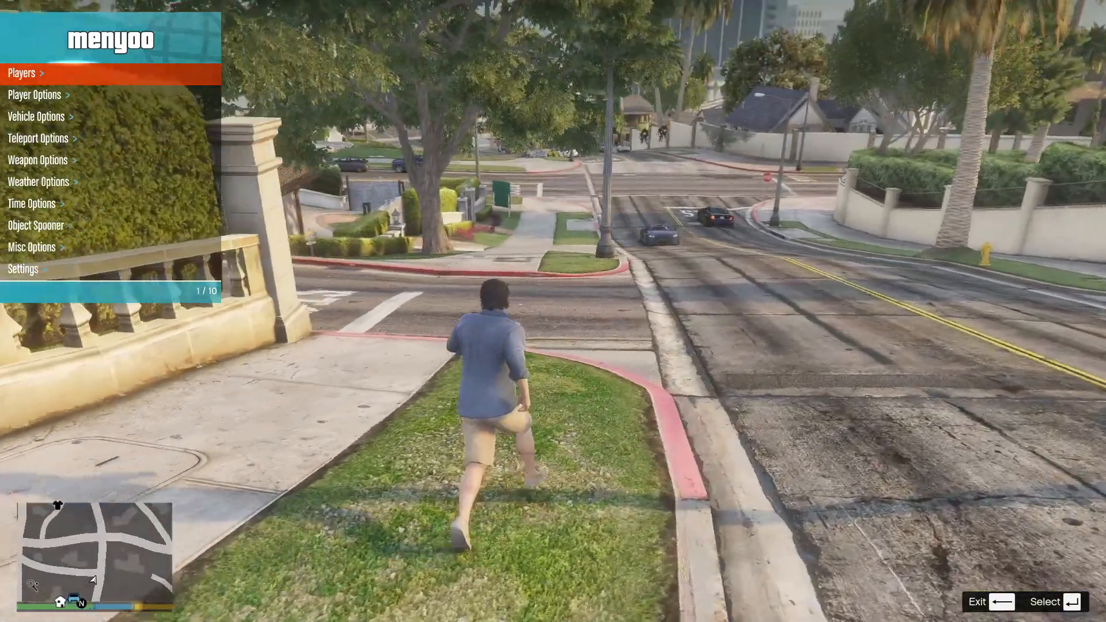
{"action": "key", "text": "s"}
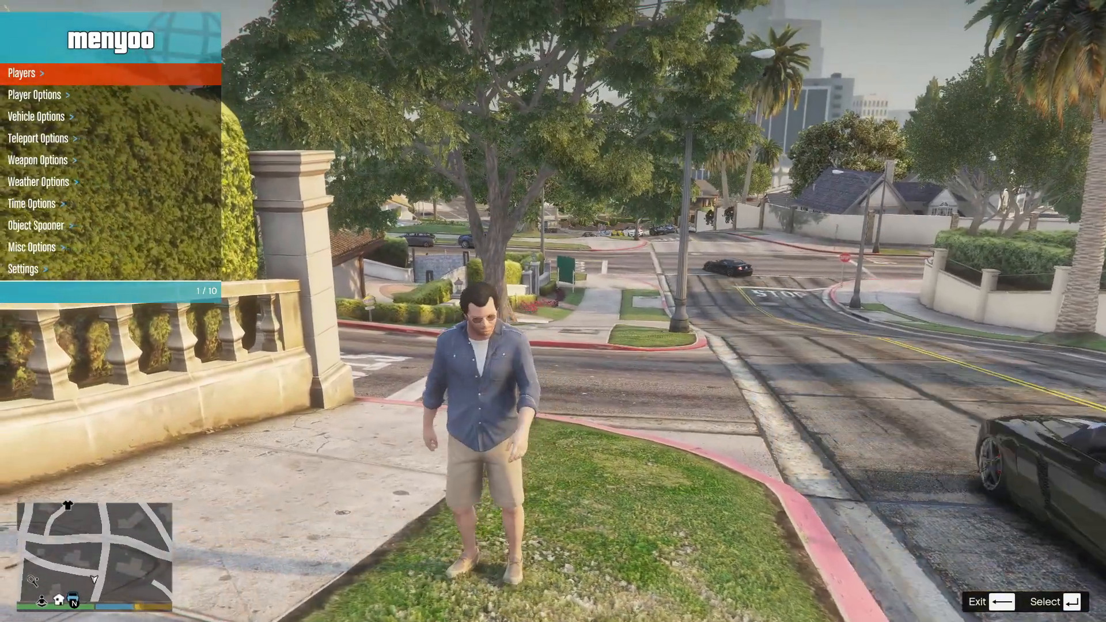
Step: Set the in-game weather to ExtraSunny with Menyoo and move around the city to view the lighting
{"action": "key", "text": "Return"}
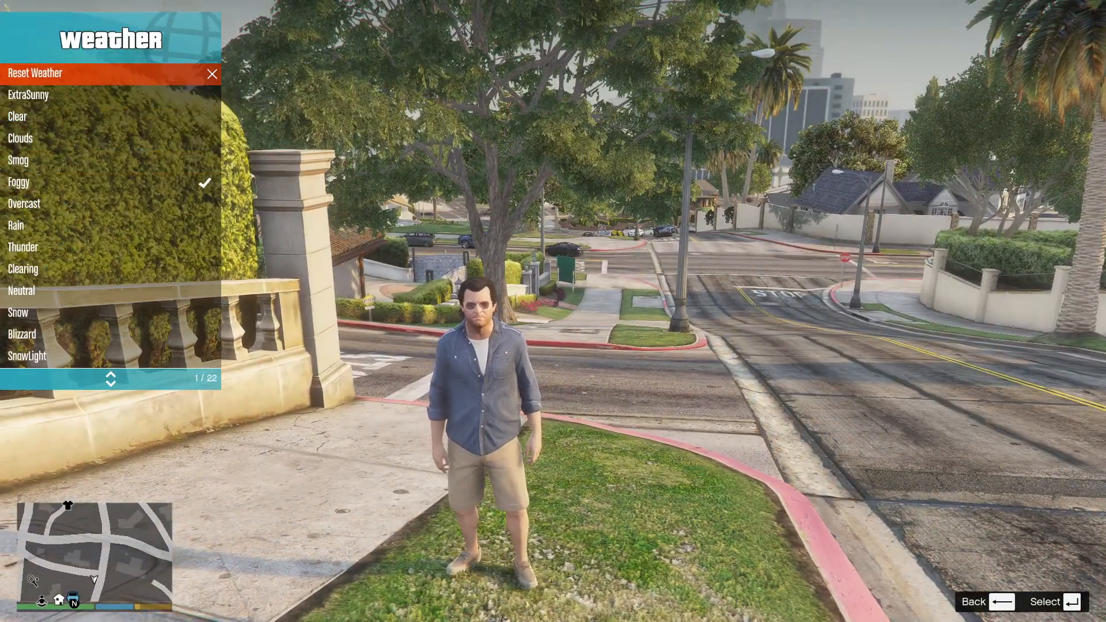
{"action": "key", "text": "Return"}
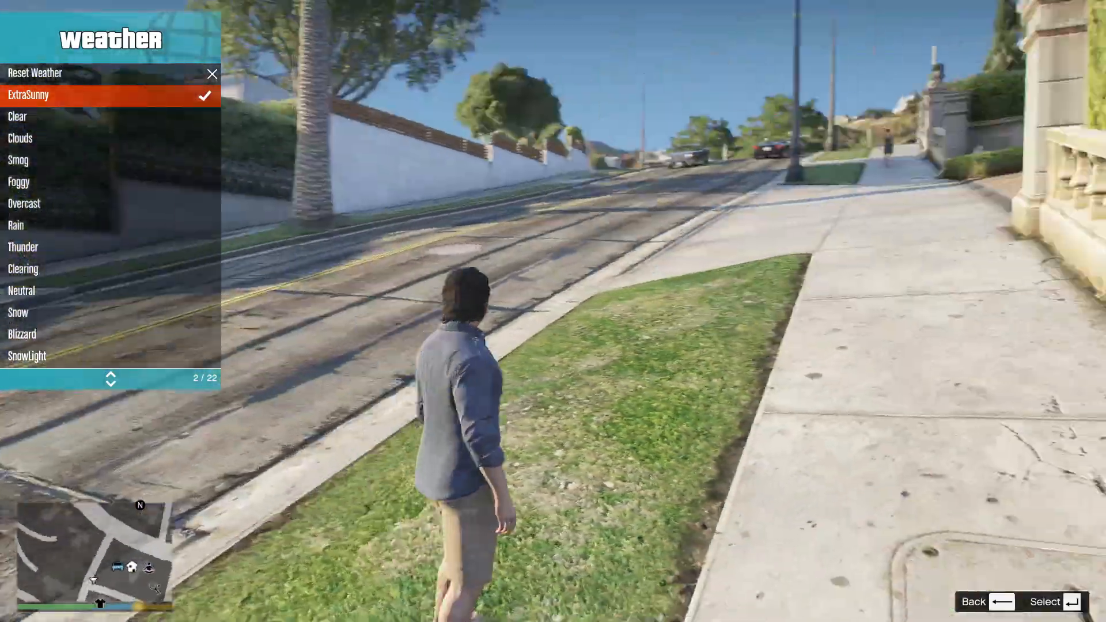
{"action": "key", "text": "w"}
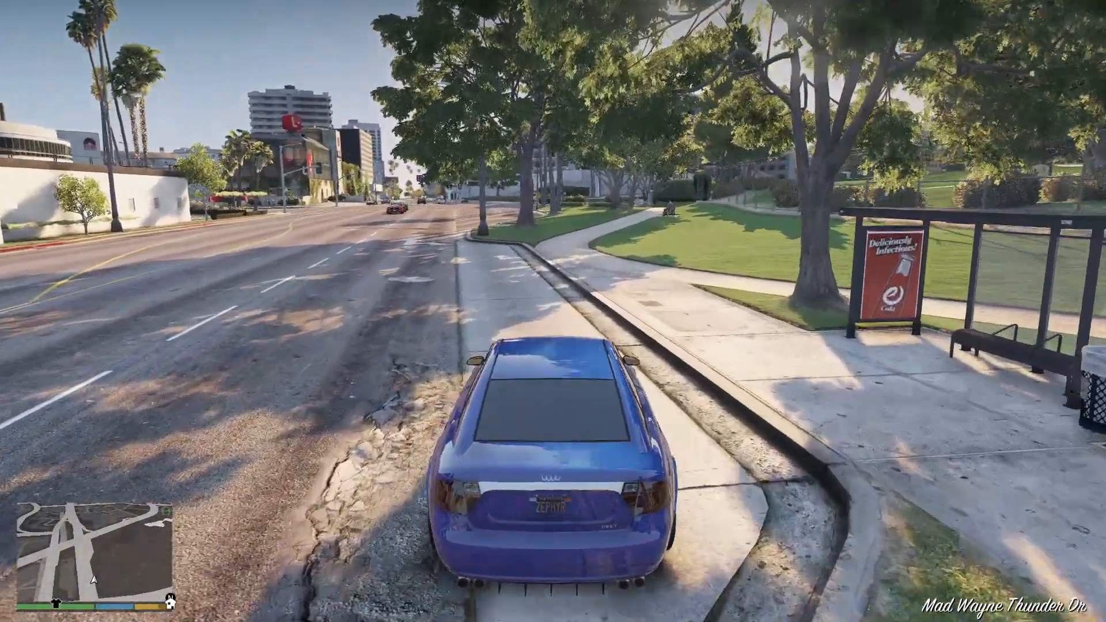
Step: Cycle the in-game weather through Clouds, Smog and Foggy to compare the lighting on the car and street
{"action": "key", "text": "F8"}
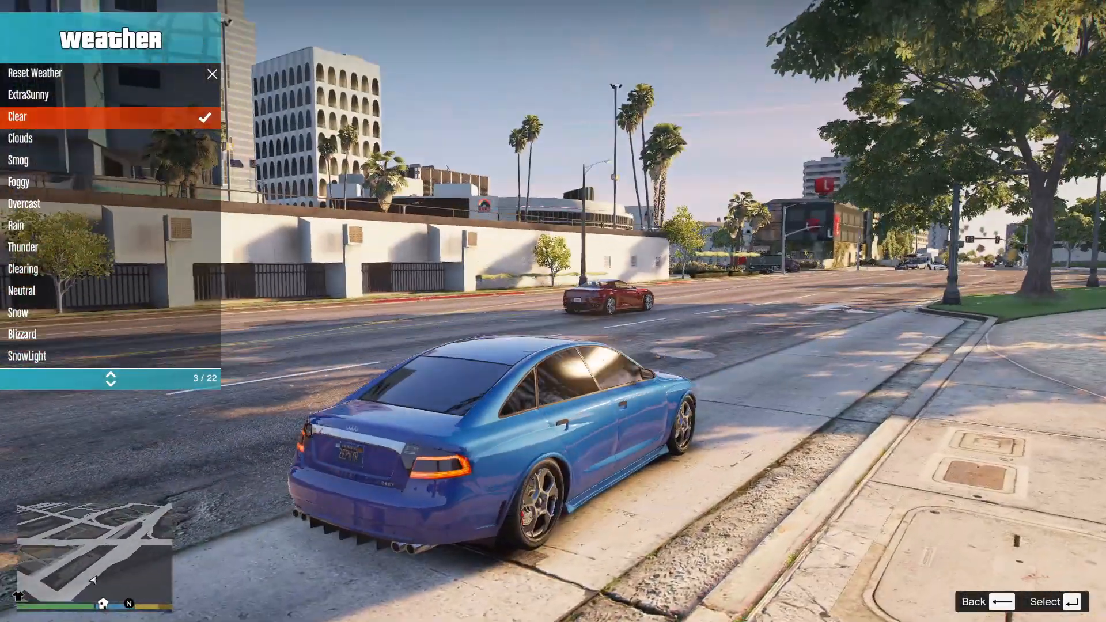
{"action": "key", "text": "Down"}
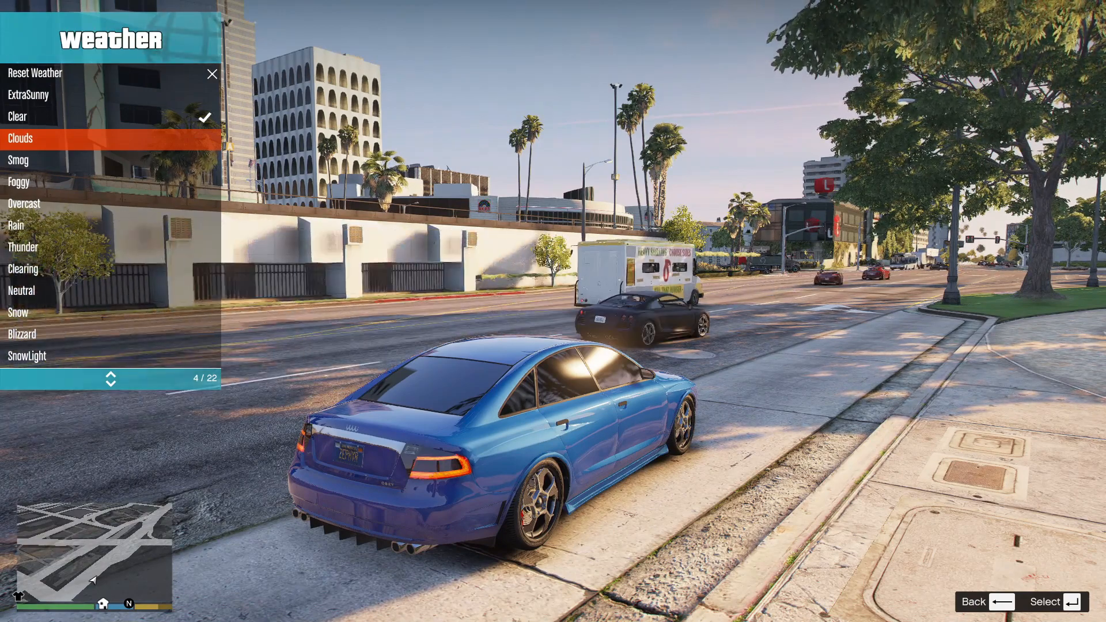
{"action": "key", "text": "Return"}
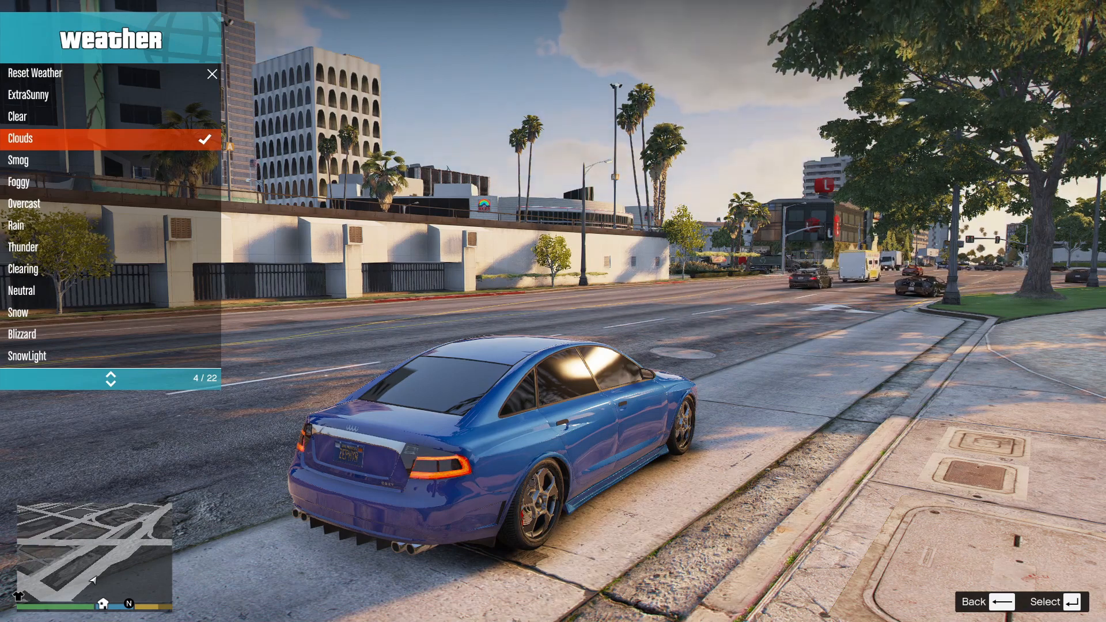
{"action": "key", "text": "Down"}
{"action": "key", "text": "Return"}
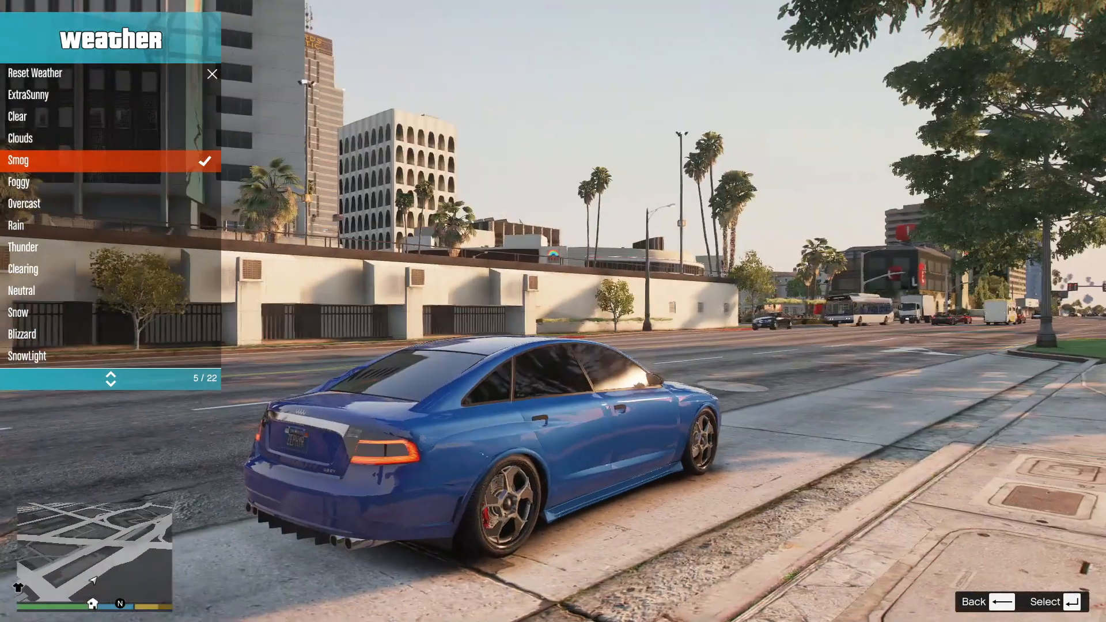
{"action": "key", "text": "Down"}
{"action": "key", "text": "Return"}
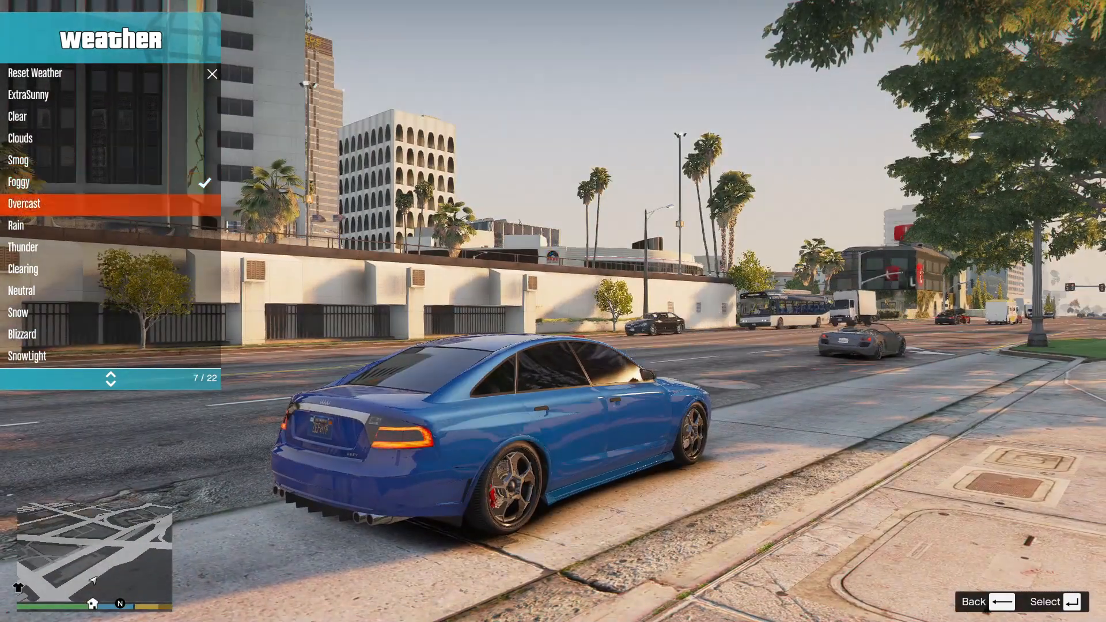
Step: Apply Overcast and then Rain weather and drive the car through the intersection to view the wet roads
{"action": "key", "text": "Return"}
{"action": "key", "text": "Down"}
{"action": "key", "text": "Return"}
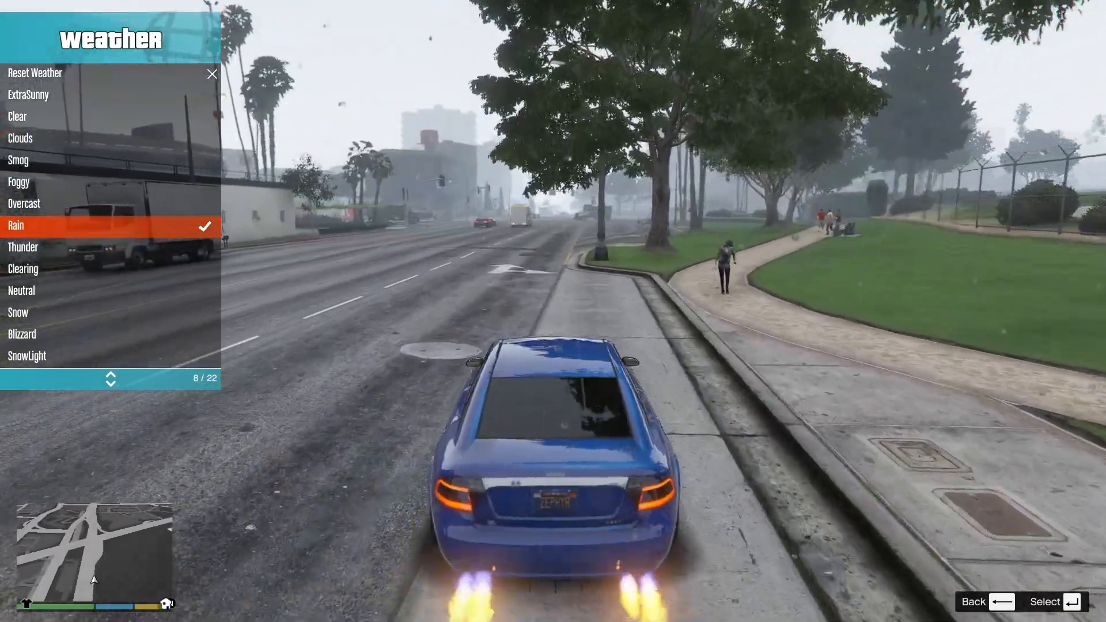
{"action": "key", "text": "w"}
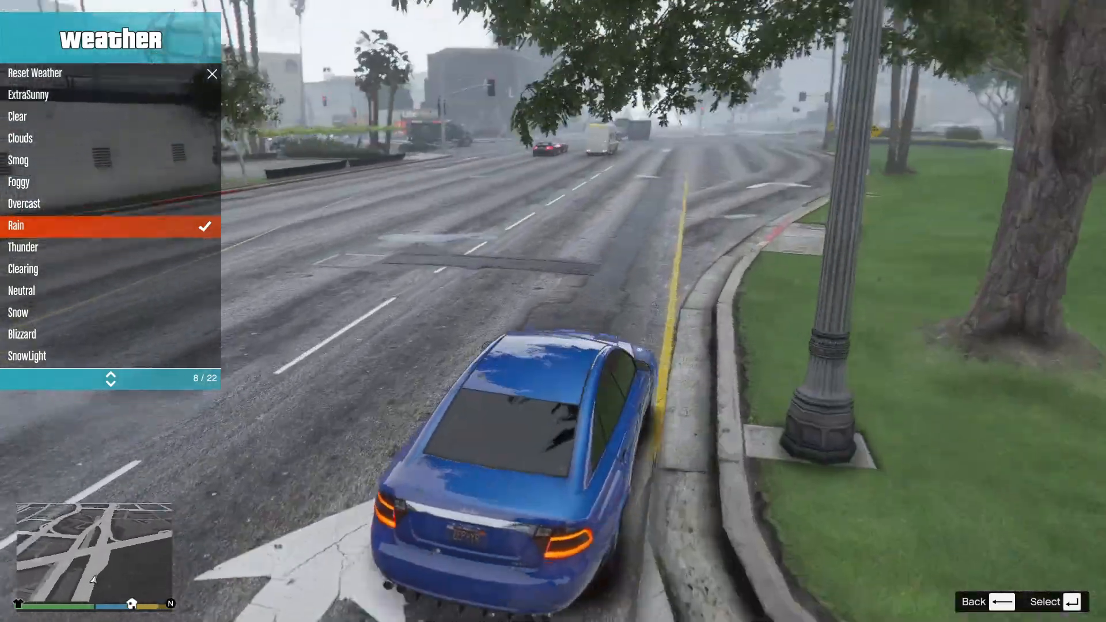
{"action": "key", "text": "a"}
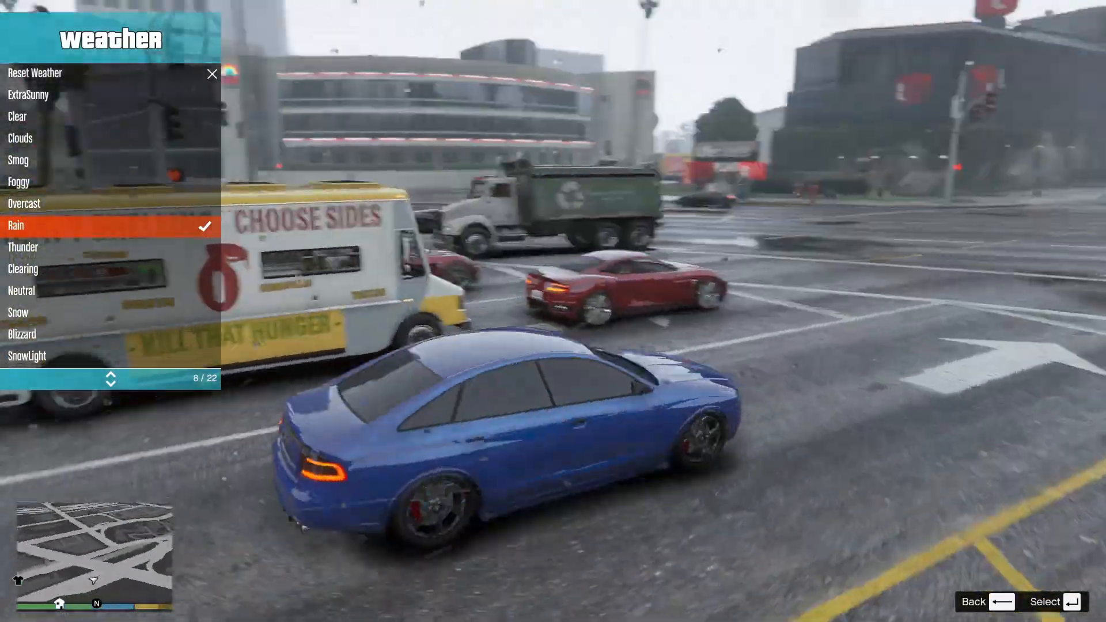
{"action": "key", "text": "w"}
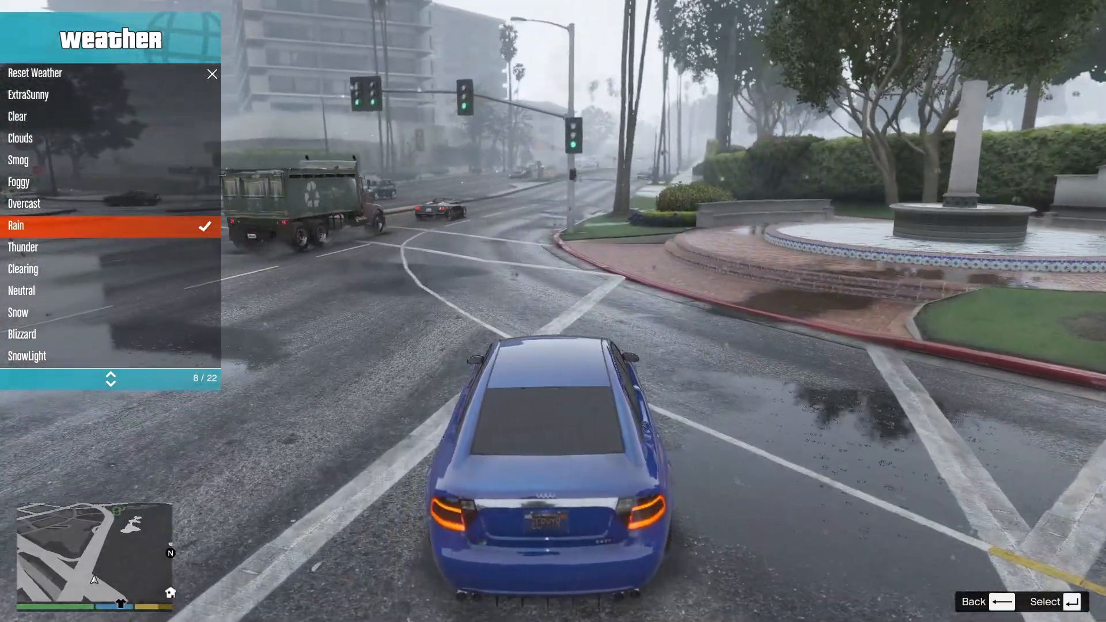
Step: Switch the weather to Clearing, look around the intersection, and then apply Neutral weather
{"action": "key", "text": "Down"}
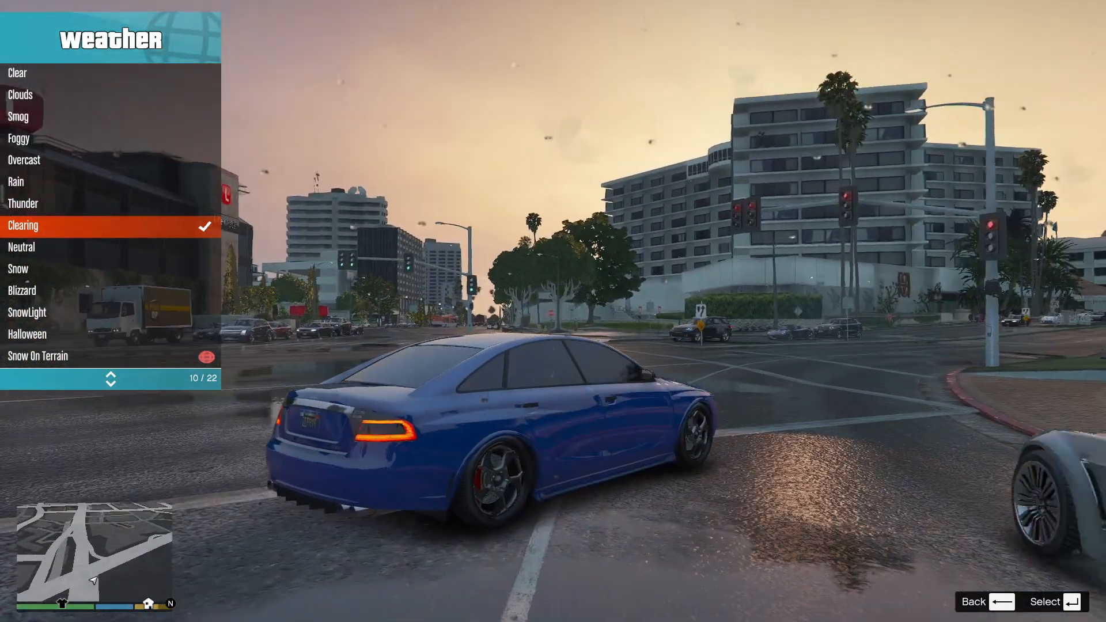
{"action": "key", "text": "m"}
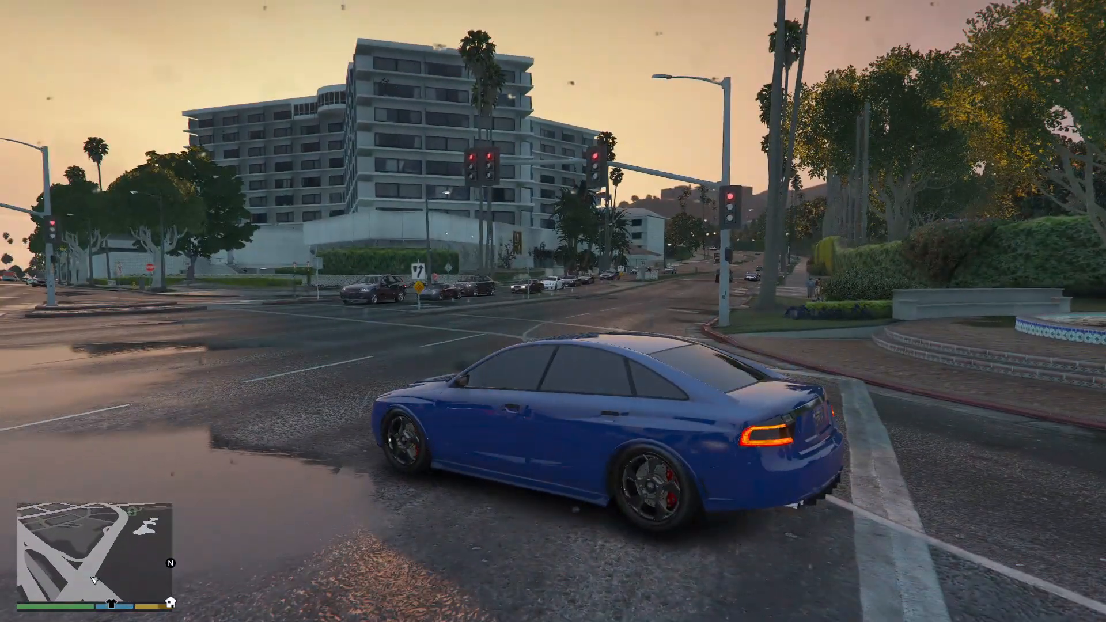
{"action": "key", "text": "F8"}
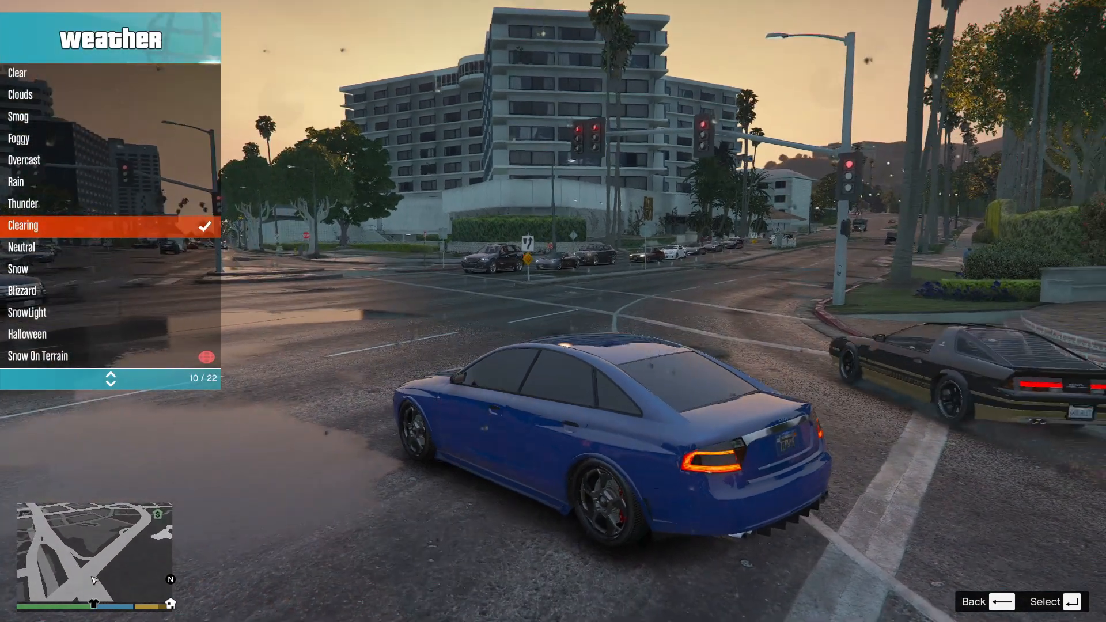
{"action": "key", "text": "Down"}
{"action": "key", "text": "Return"}
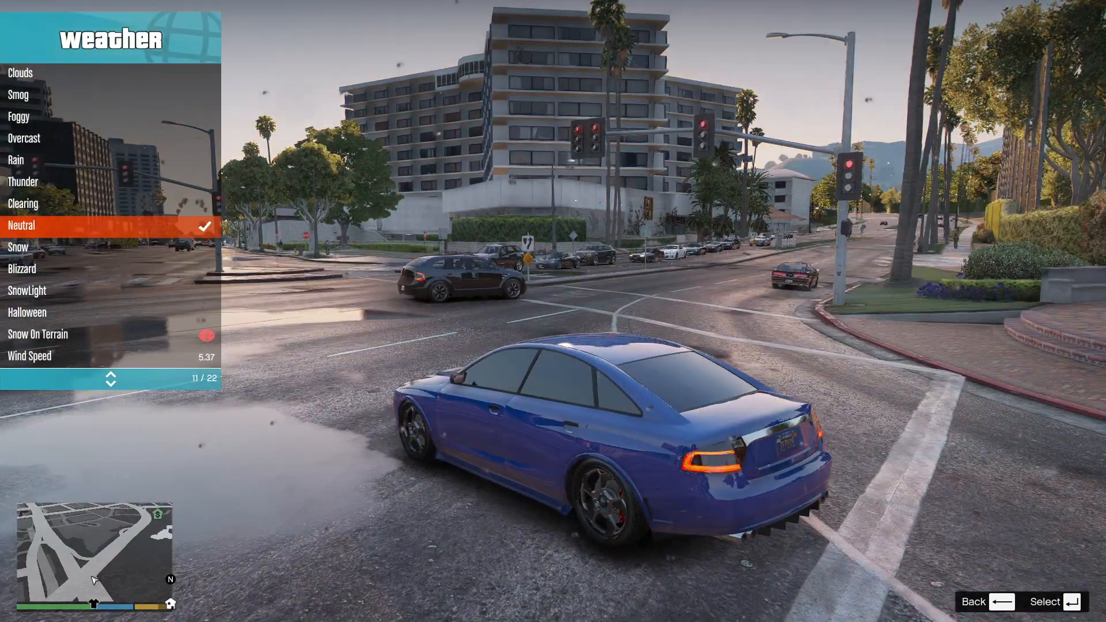
Step: Preview the Snow, Blizzard, SnowLight and Halloween weather types around the car
{"action": "key", "text": "Down"}
{"action": "key", "text": "Return"}
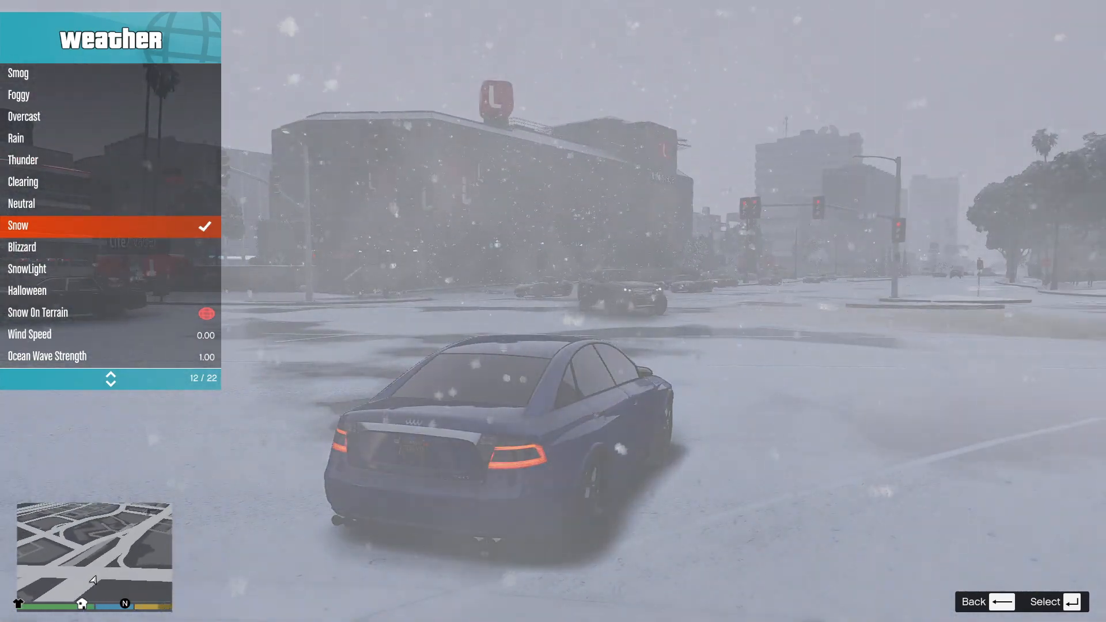
{"action": "key", "text": "Down"}
{"action": "key", "text": "Return"}
{"action": "key", "text": "Down"}
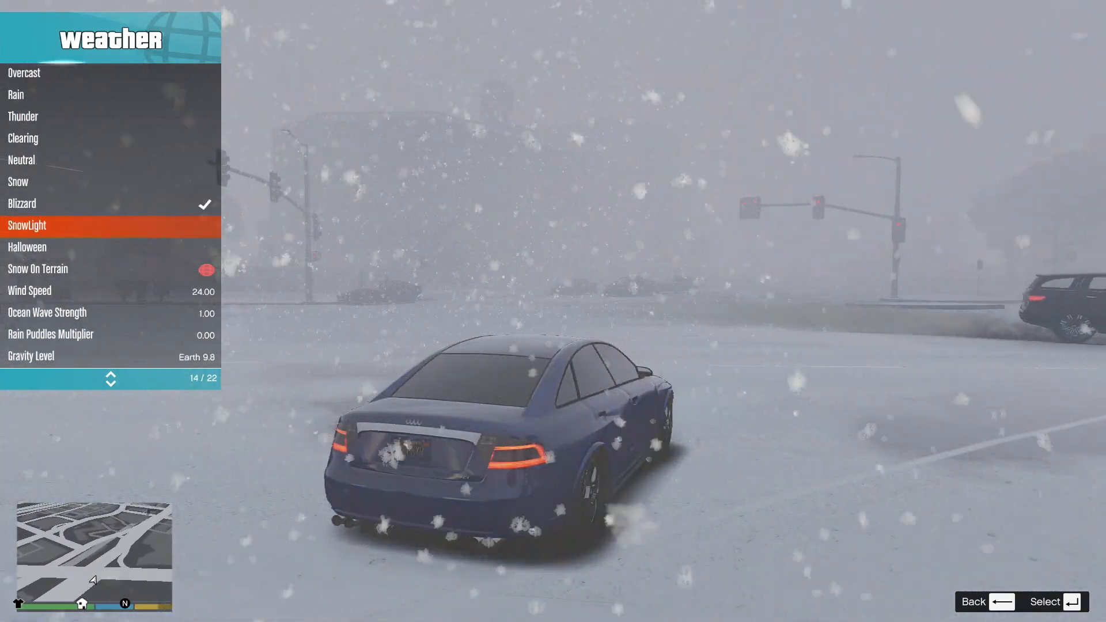
{"action": "key", "text": "Return"}
{"action": "key", "text": "Down"}
{"action": "key", "text": "Return"}
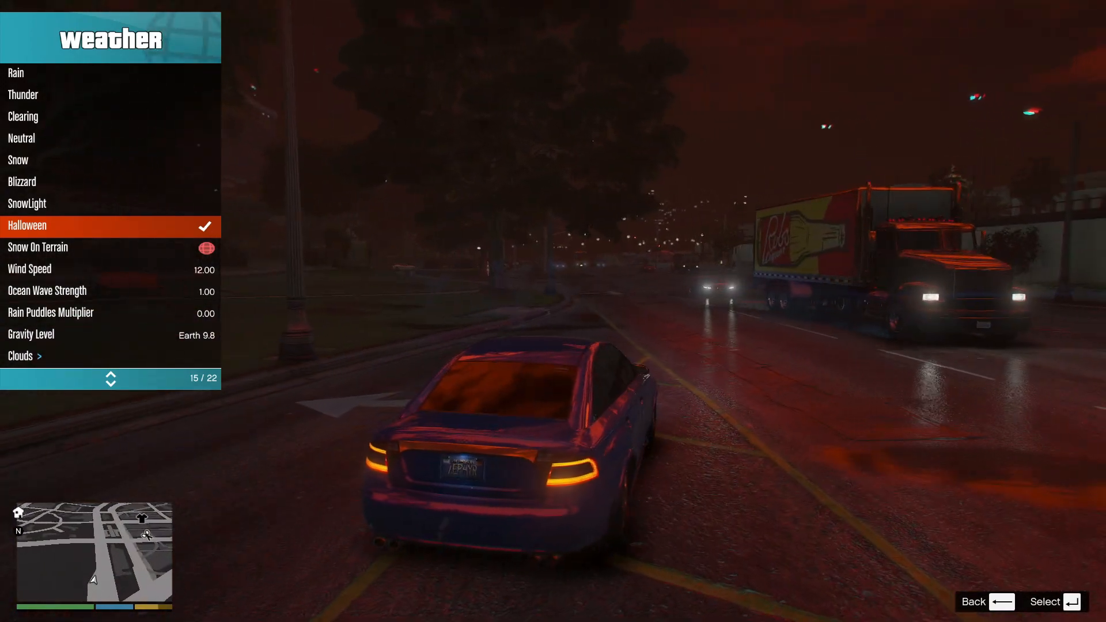
Step: Change the weather from Halloween to ExtraSunny
{"action": "key", "text": "Down"}
{"action": "key", "text": "Up"}
{"action": "key", "text": "Up"}
{"action": "key", "text": "Up"}
{"action": "key", "text": "Up"}
{"action": "key", "text": "Up"}
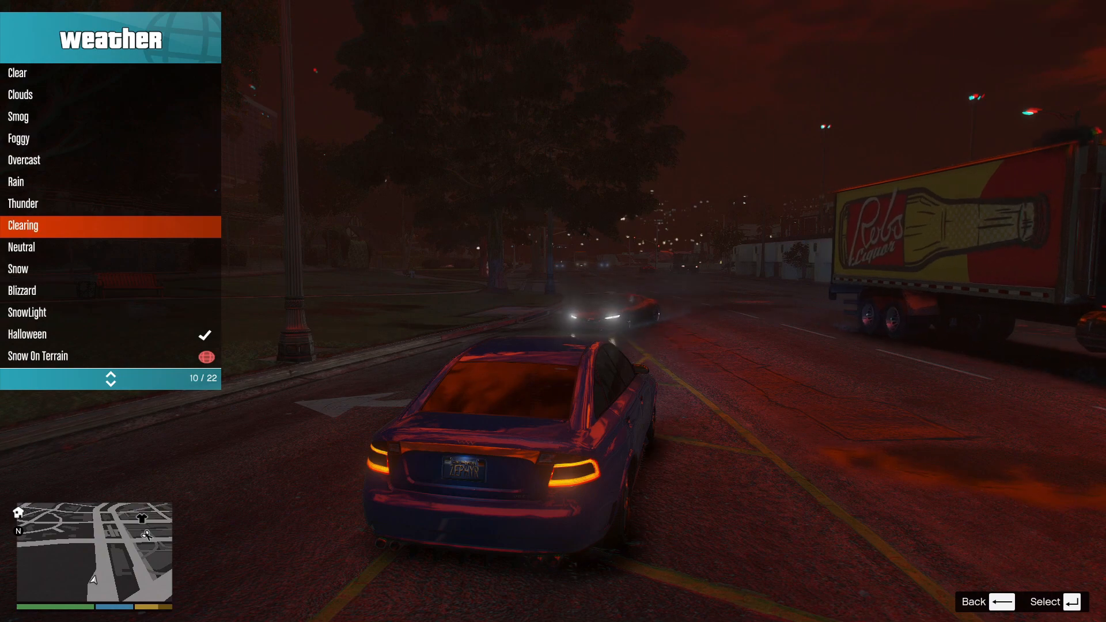
{"action": "key", "text": "BackSpace"}
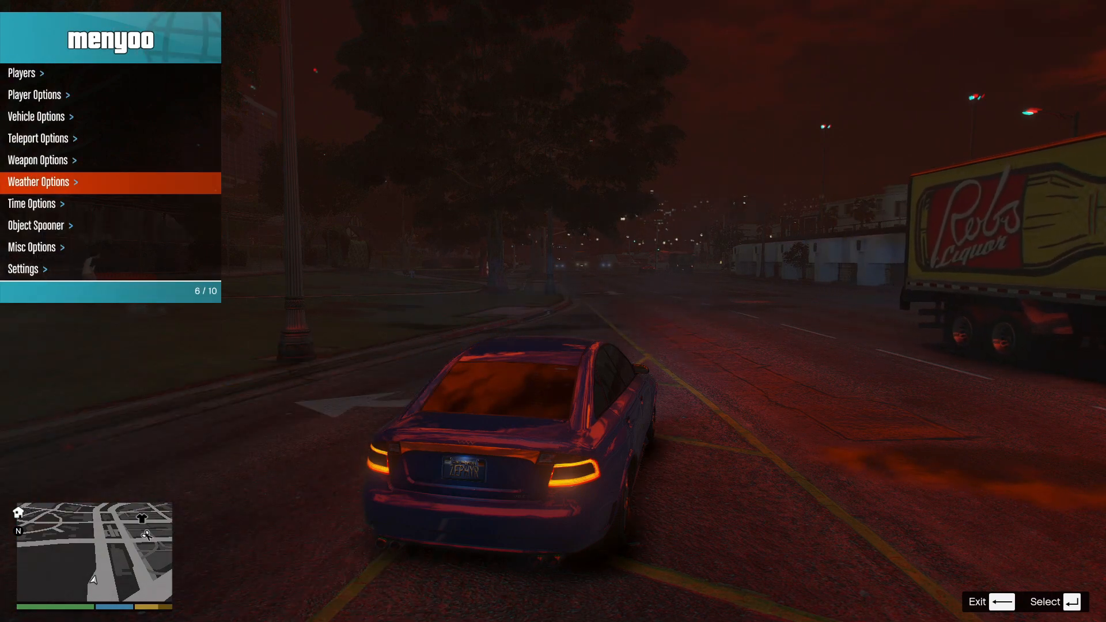
{"action": "key", "text": "Return"}
{"action": "key", "text": "Down"}
{"action": "key", "text": "Return"}
Step: Set the in-game weather to Thunder
{"action": "key", "text": "Down"}
{"action": "key", "text": "Down"}
{"action": "key", "text": "Down"}
{"action": "key", "text": "Down"}
{"action": "key", "text": "Down"}
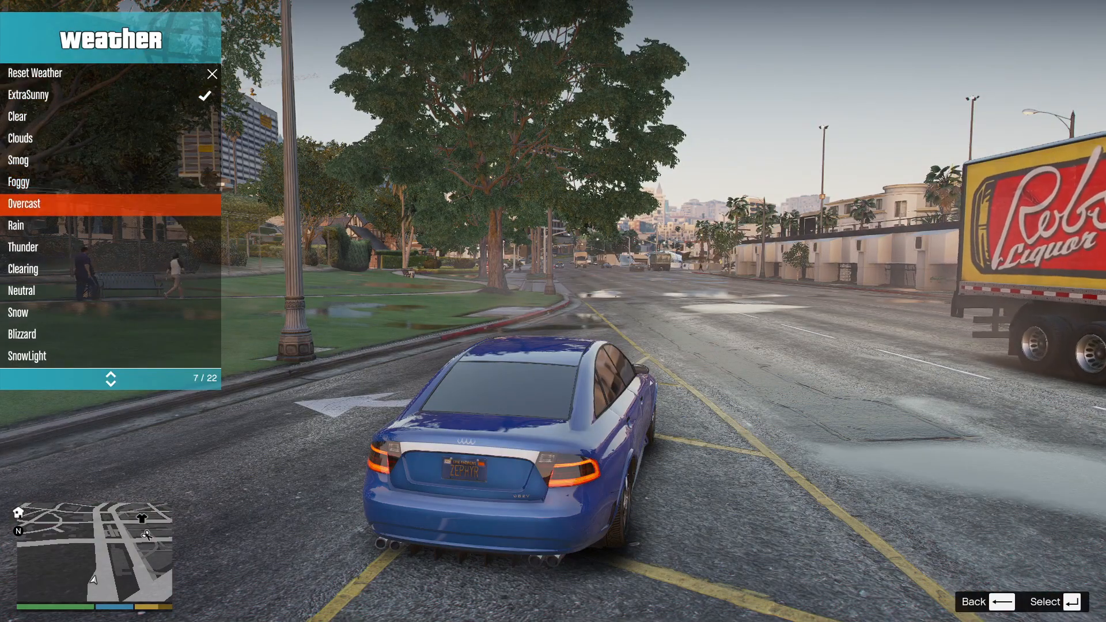
{"action": "key", "text": "Down"}
{"action": "key", "text": "Down"}
{"action": "key", "text": "Return"}
{"action": "key", "text": "BackSpace"}
Step: Set the in-game clock's hour to 3 in the time options for a night scene
{"action": "key", "text": "Up"}
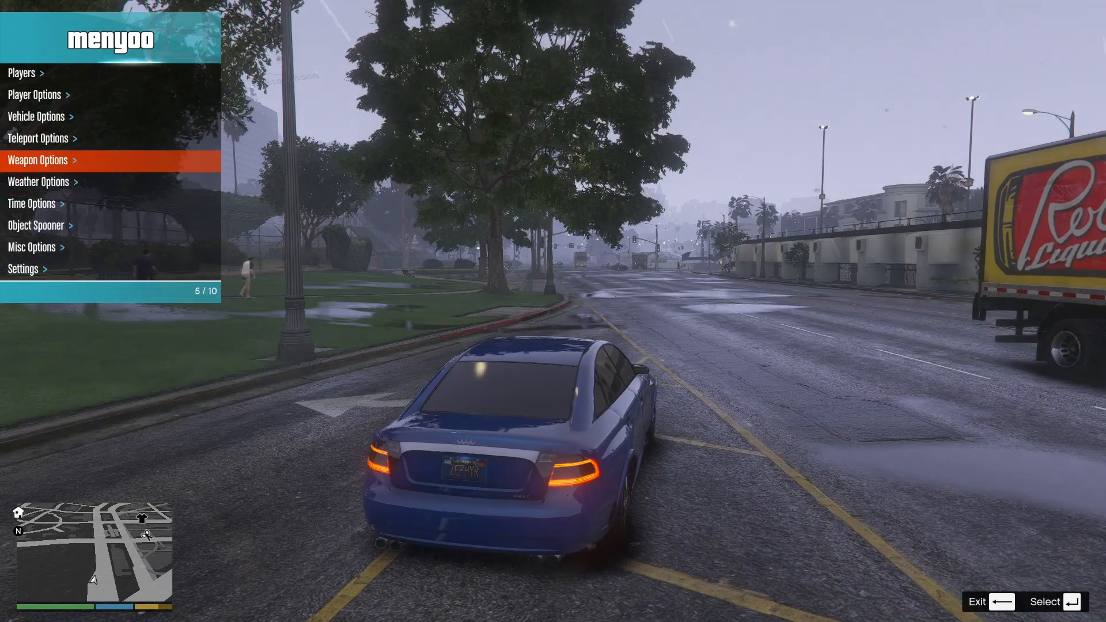
{"action": "key", "text": "Up"}
{"action": "key", "text": "Up"}
{"action": "key", "text": "Up"}
{"action": "key", "text": "Down"}
{"action": "key", "text": "Down"}
{"action": "key", "text": "Down"}
{"action": "key", "text": "Down"}
{"action": "key", "text": "Down"}
{"action": "key", "text": "Return"}
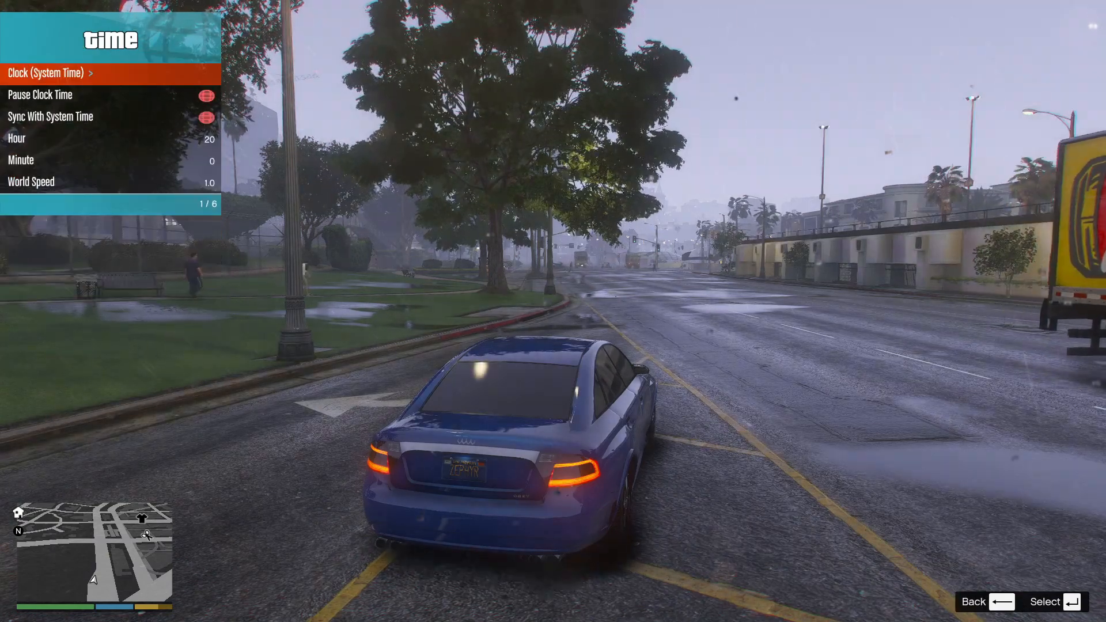
{"action": "key", "text": "Down"}
{"action": "key", "text": "Down"}
{"action": "key", "text": "Down"}
{"action": "key", "text": "Right"}
{"action": "key", "text": "Right"}
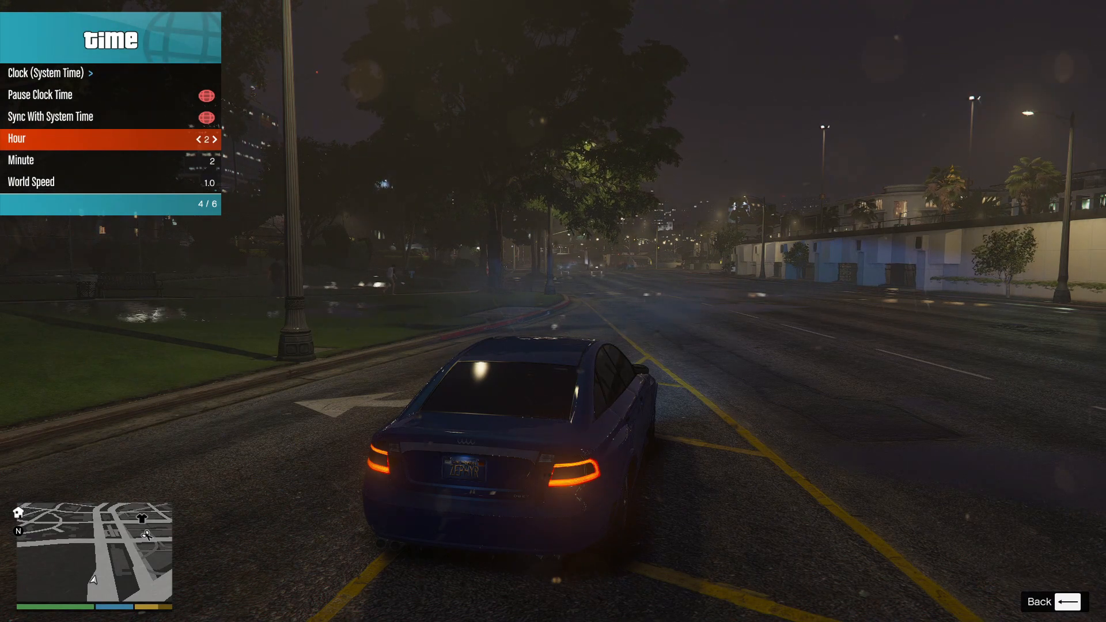
Step: Pause the in-game clock time and exit Menyoo
{"action": "key", "text": "Up"}
{"action": "key", "text": "Up"}
{"action": "key", "text": "Return"}
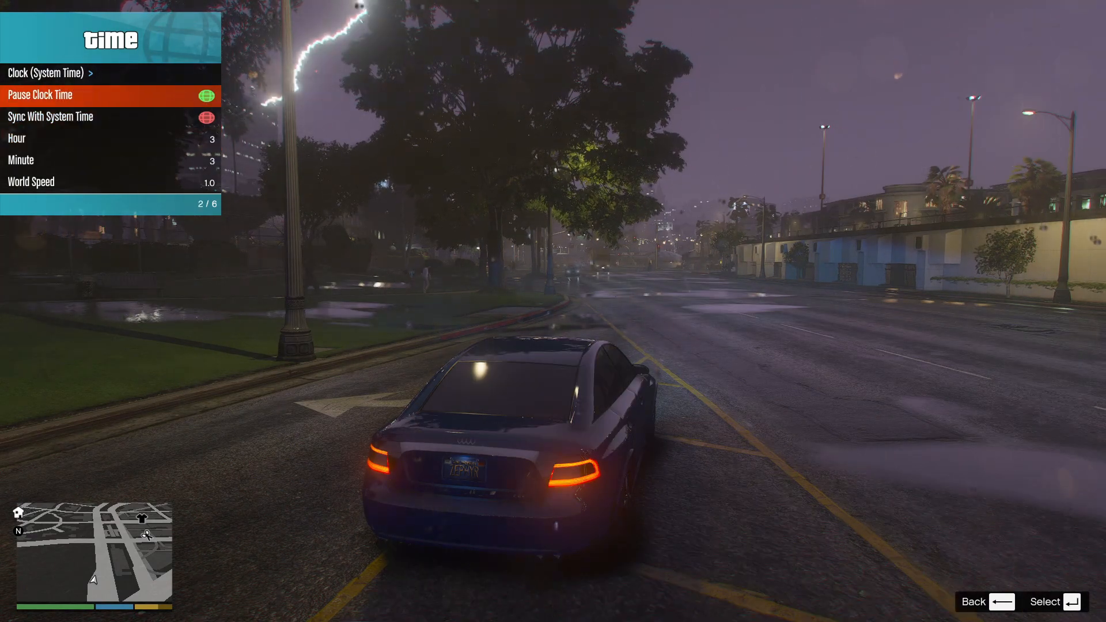
{"action": "key", "text": "BackSpace"}
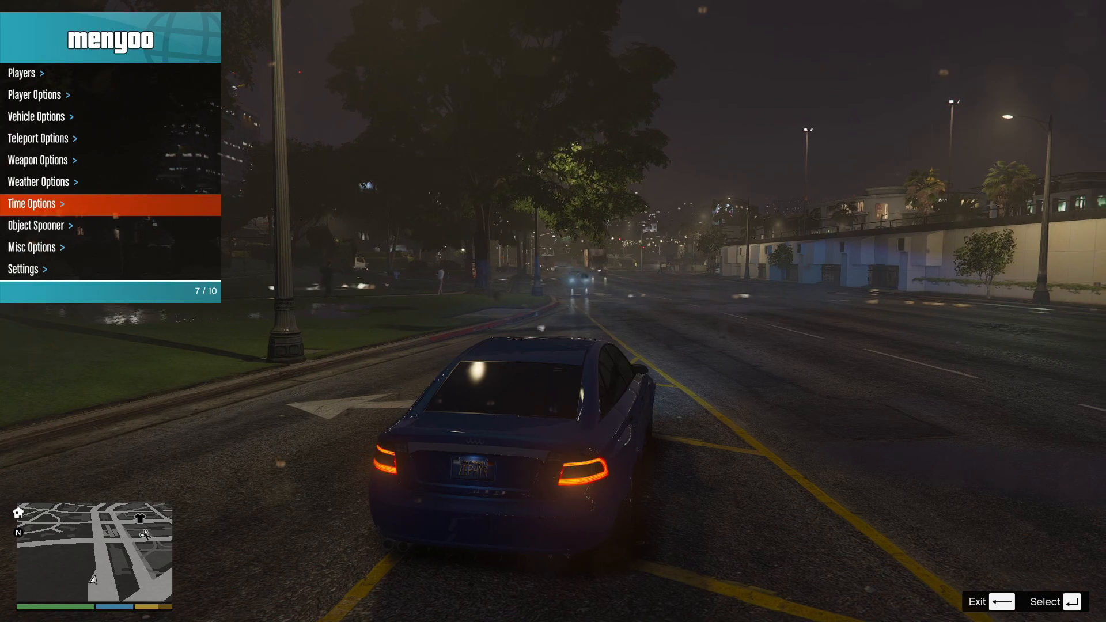
{"action": "key", "text": "BackSpace"}
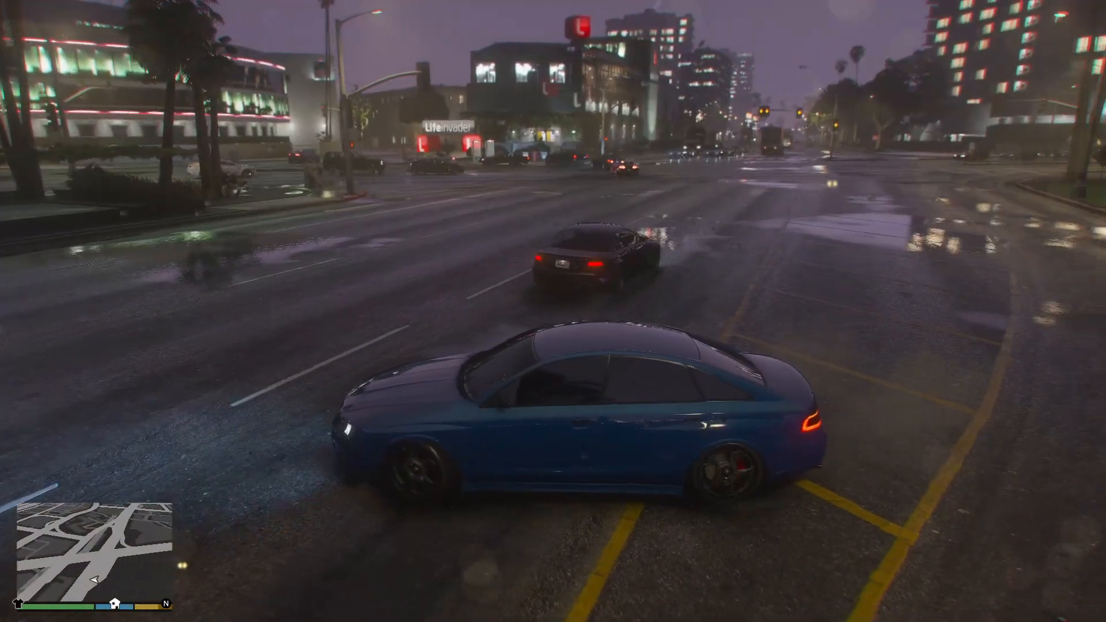
Step: Drive the car through the city streets at night to examine the thunderstorm lighting and wet-road reflections
{"action": "key", "text": "w"}
{"action": "key", "text": "d"}
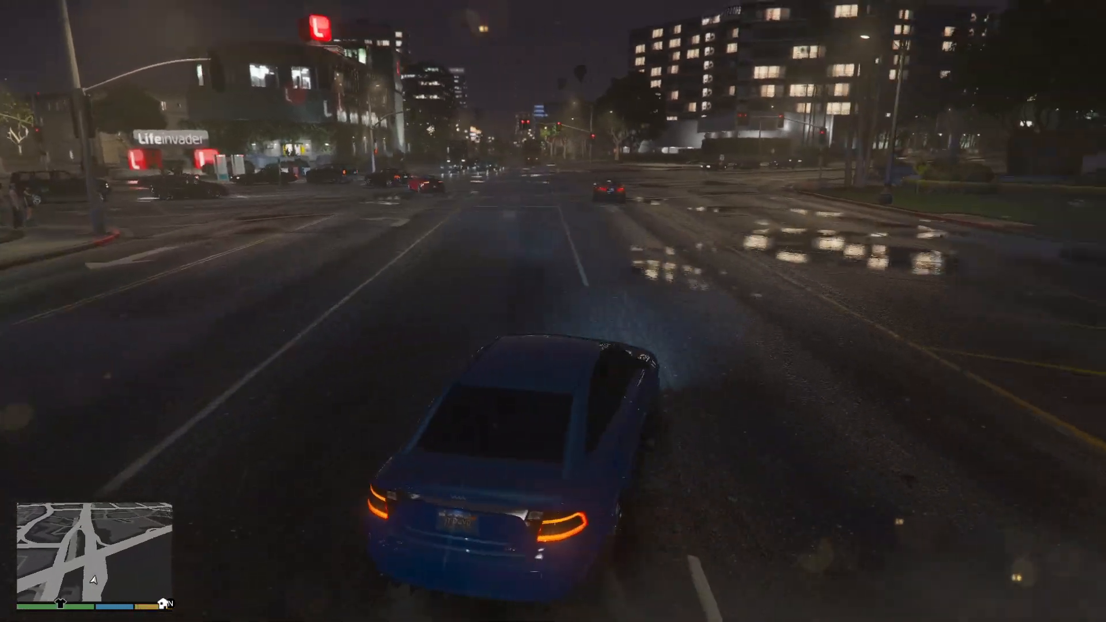
{"action": "key", "text": "a"}
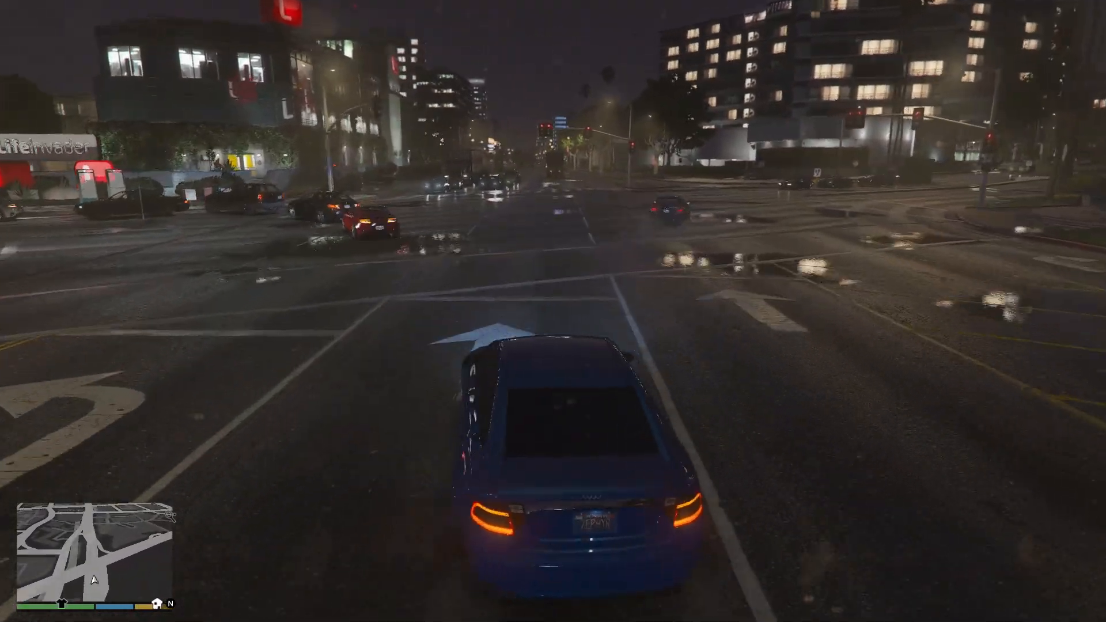
{"action": "key", "text": "w"}
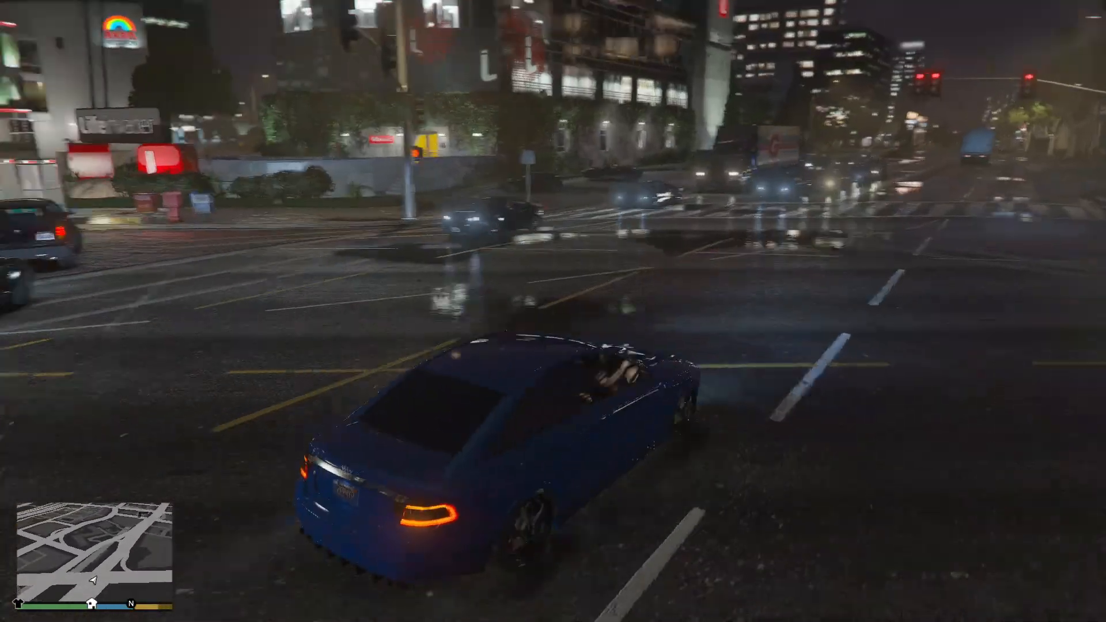
{"action": "key", "text": "d"}
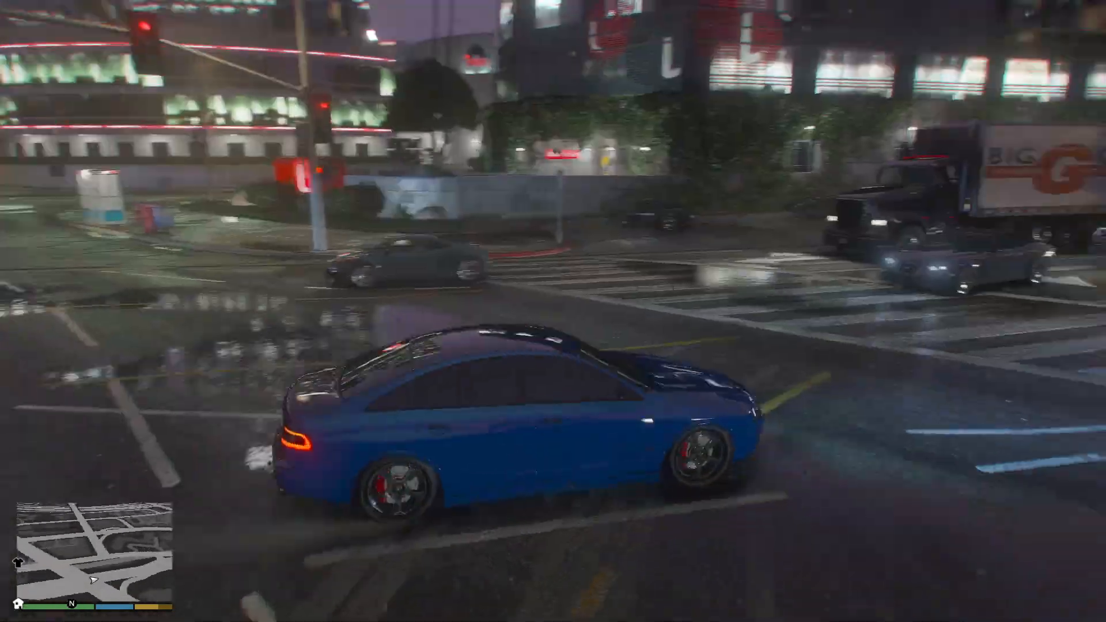
{"action": "key", "text": "w"}
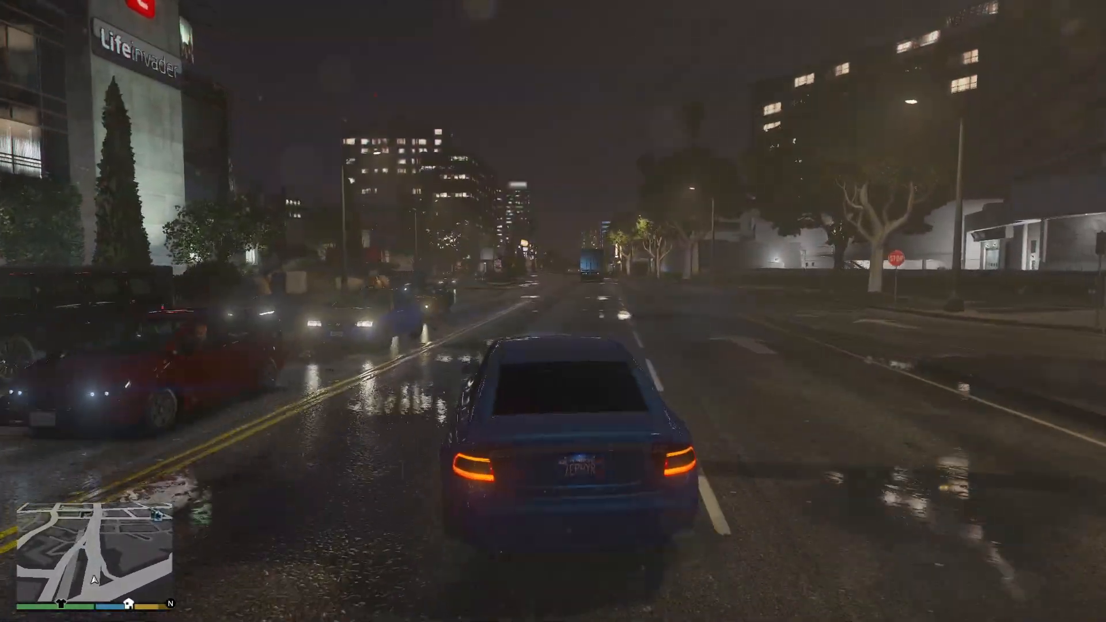
{"action": "key", "text": "w"}
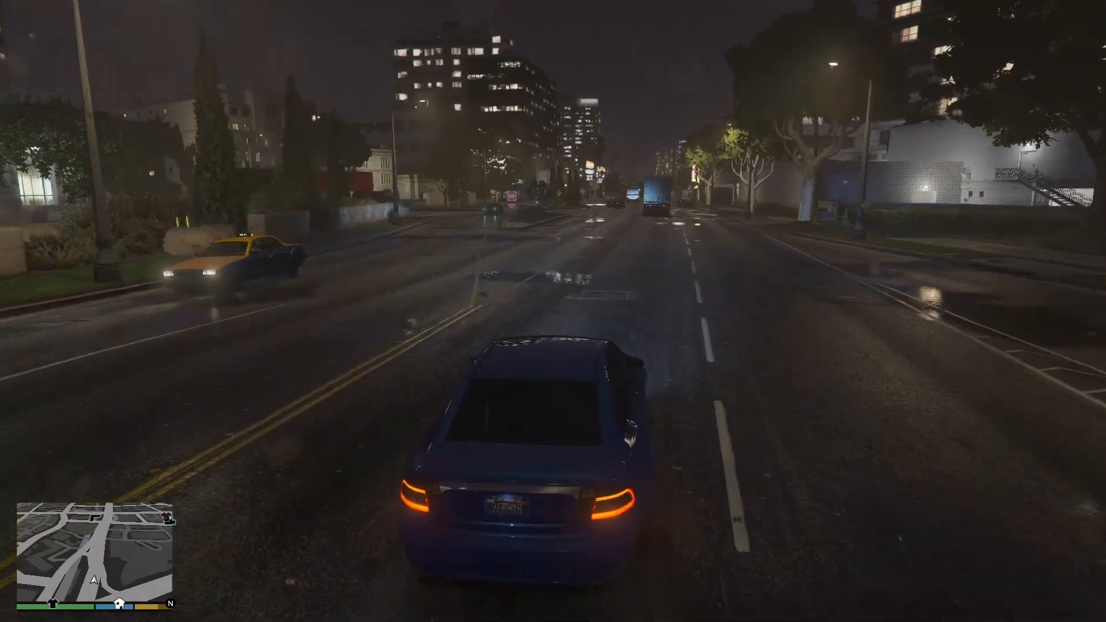
{"action": "key", "text": "a"}
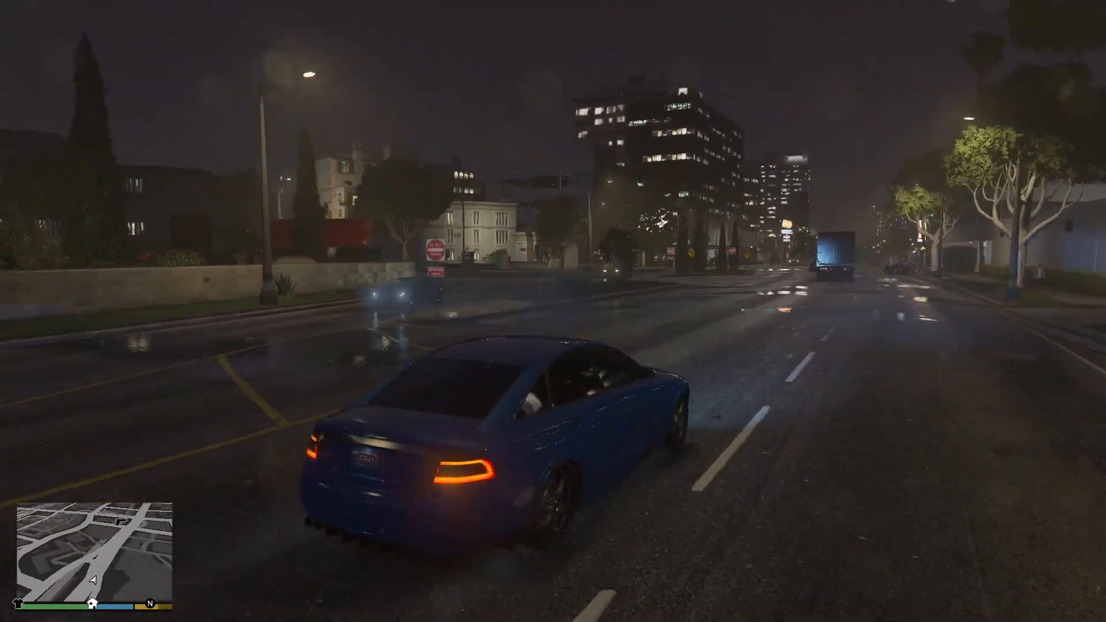
{"action": "key", "text": "w"}
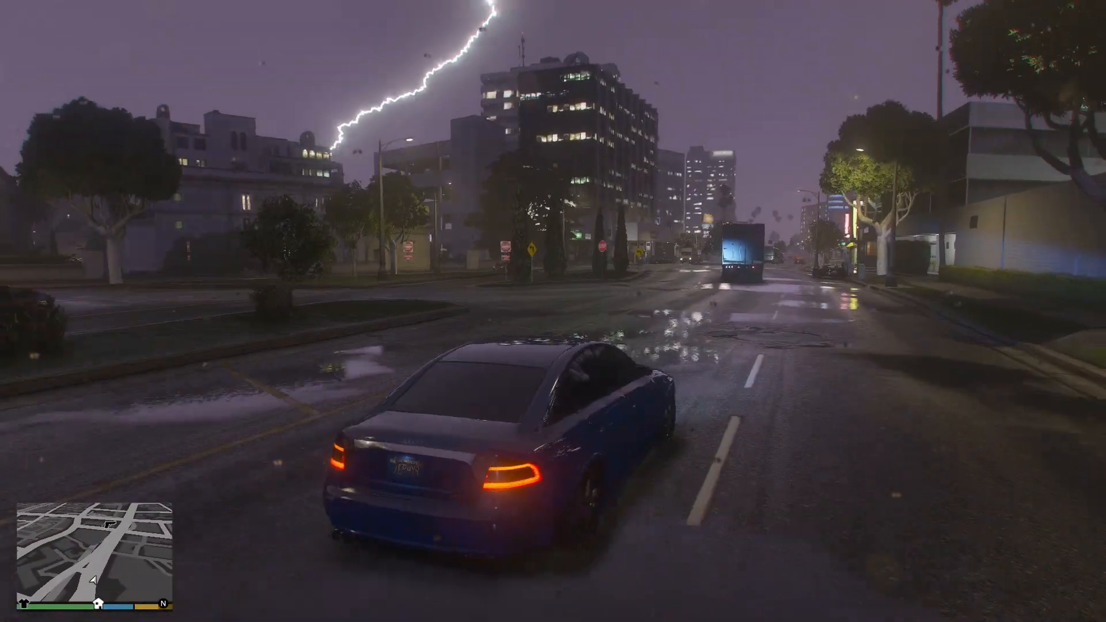
{"action": "key", "text": "w"}
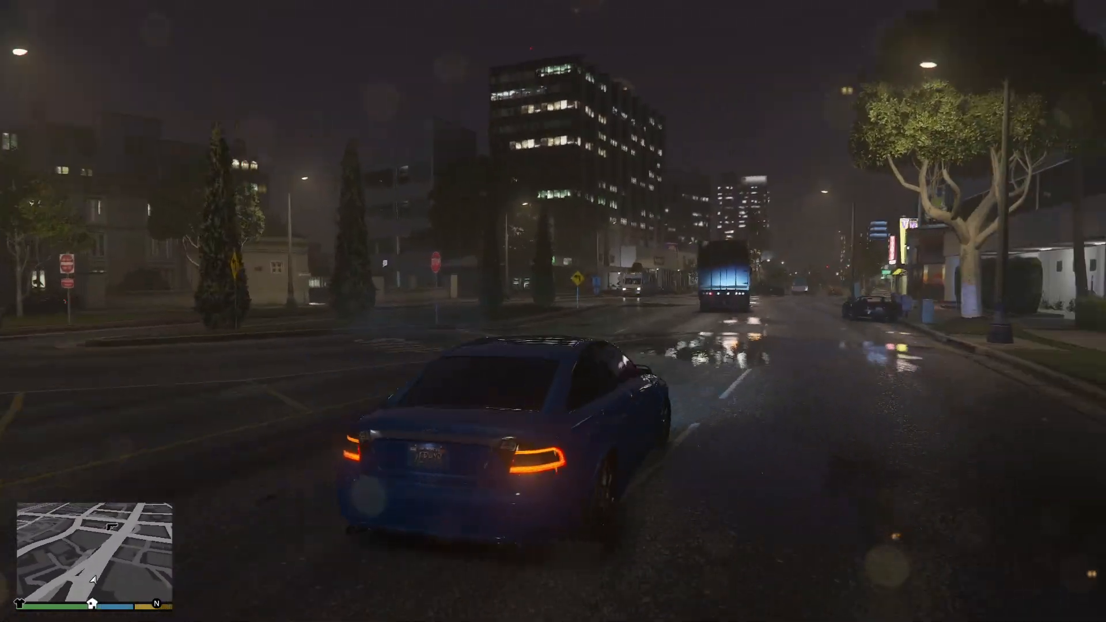
{"action": "key", "text": "w"}
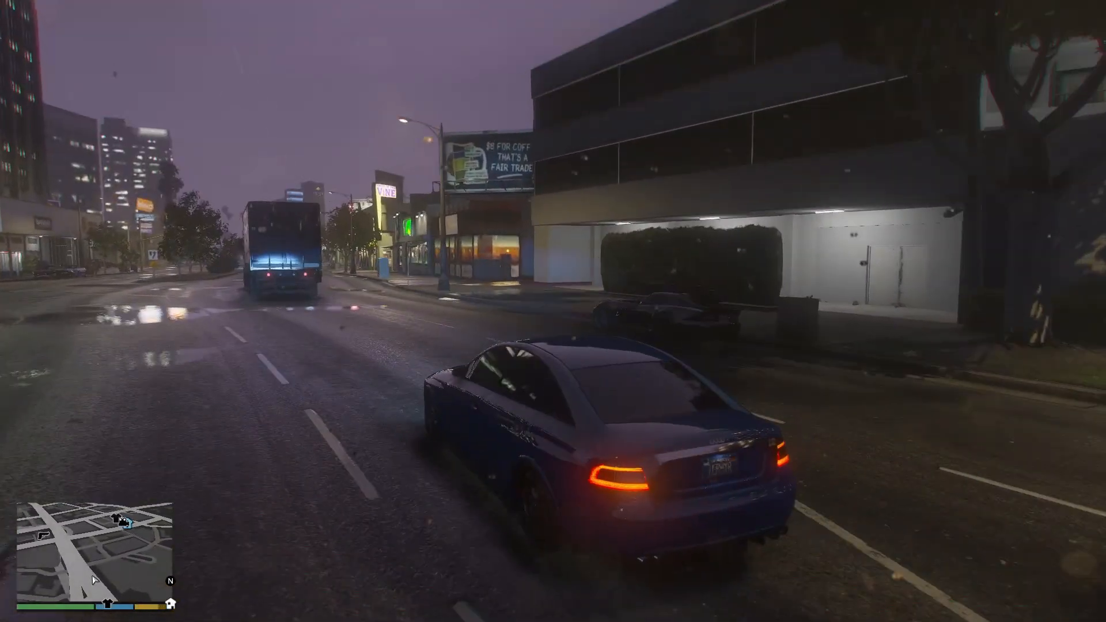
Step: Drive along Boulevard Del Perro and up Morningwood Blvd to examine the wet-road reflections, shop lights and traffic at night
{"action": "key", "text": "w"}
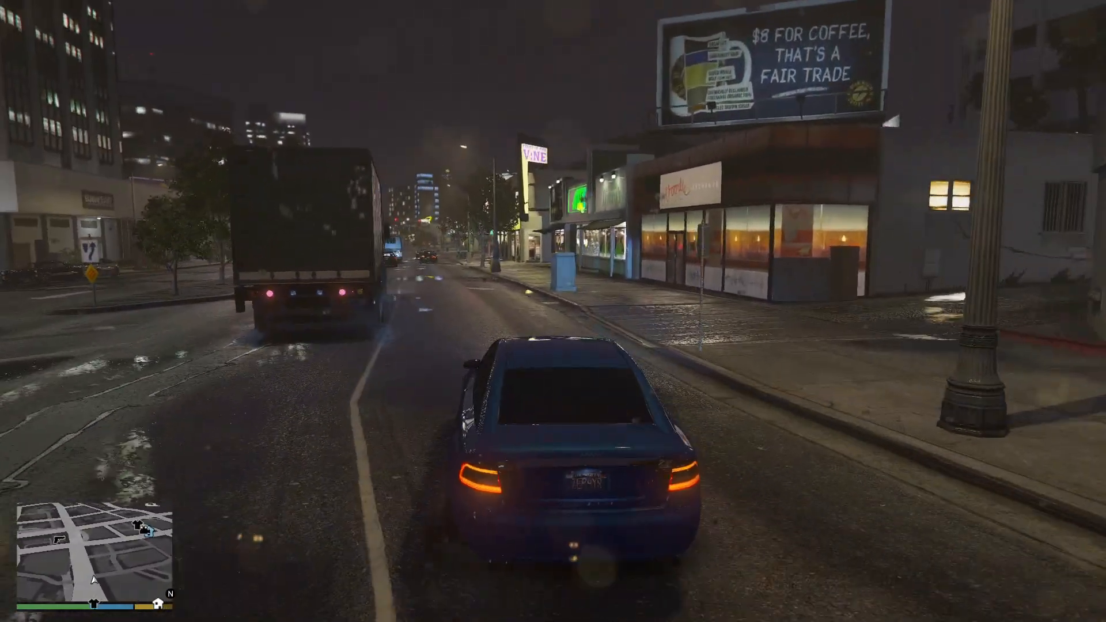
{"action": "key", "text": "w"}
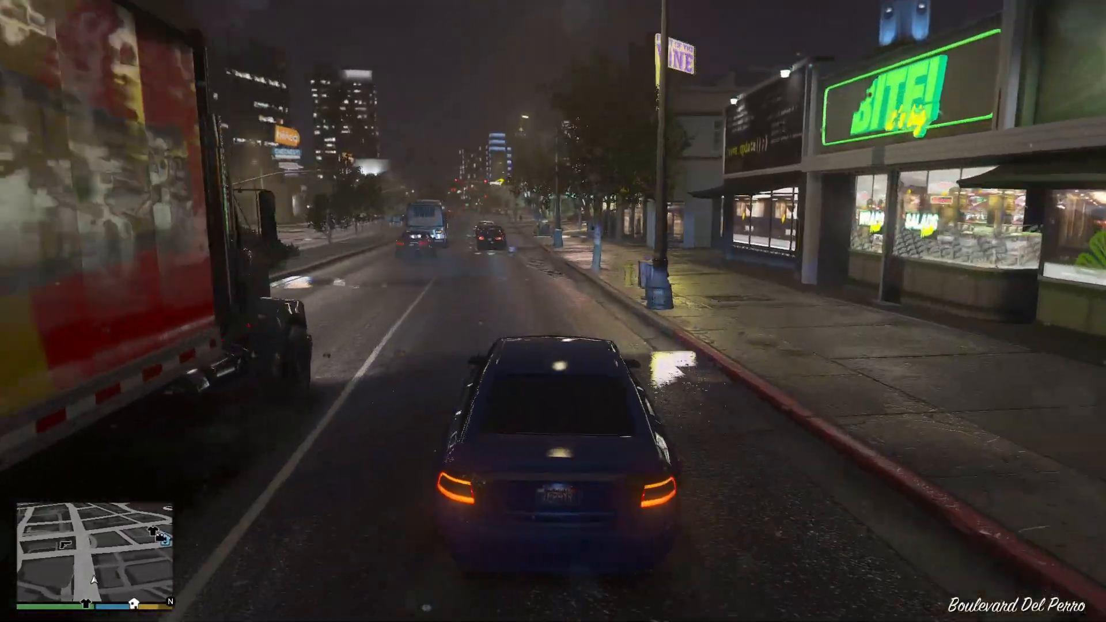
{"action": "key", "text": "w"}
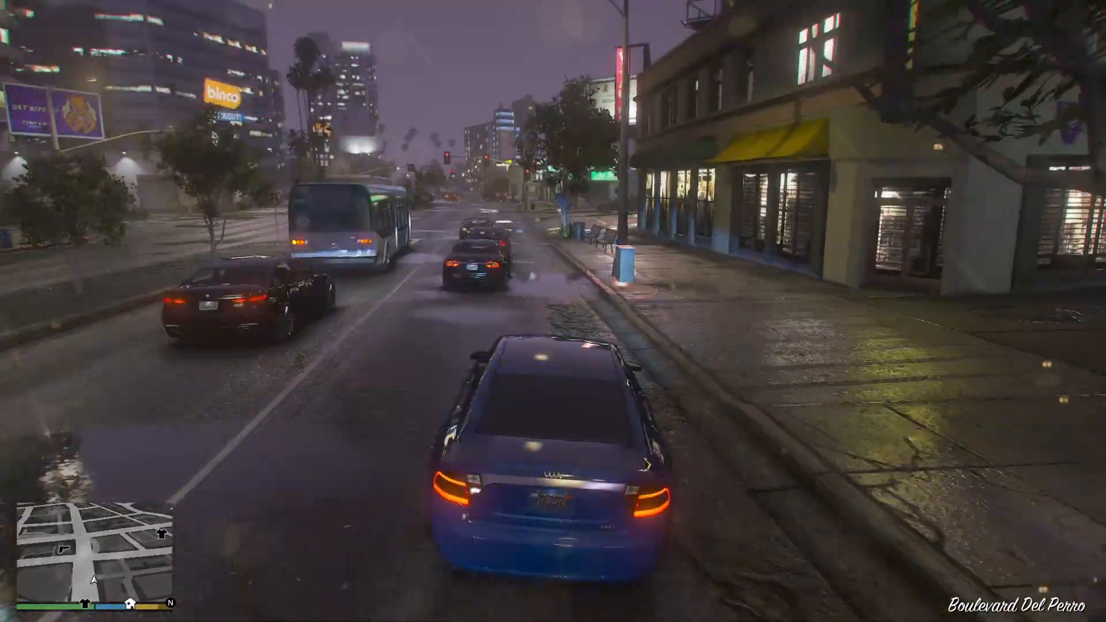
{"action": "key", "text": "w"}
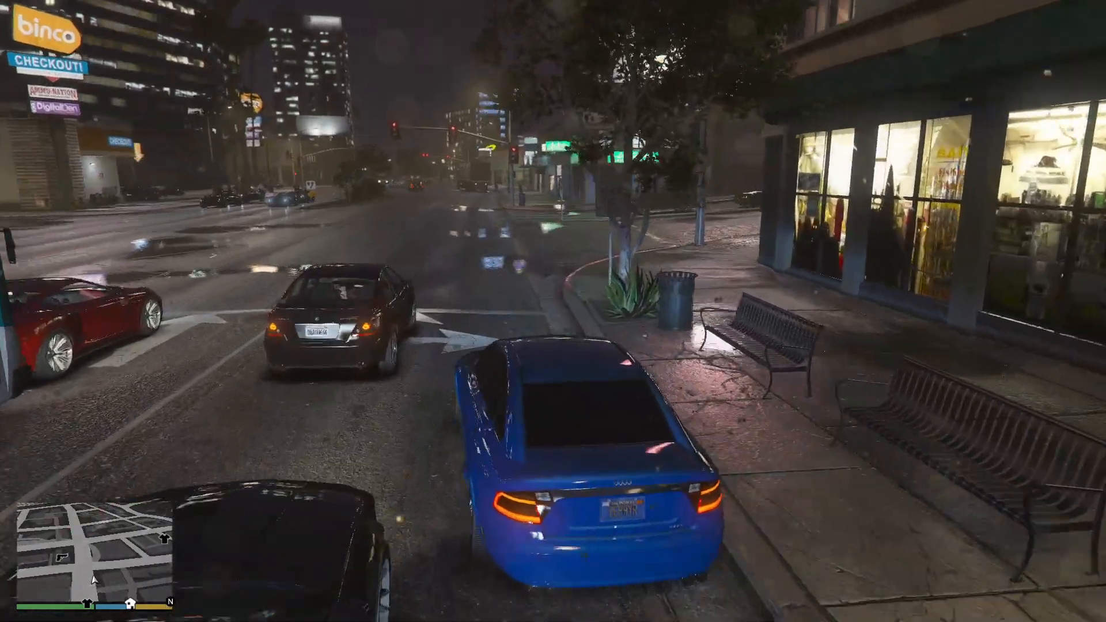
{"action": "key", "text": "w"}
{"action": "key", "text": "d"}
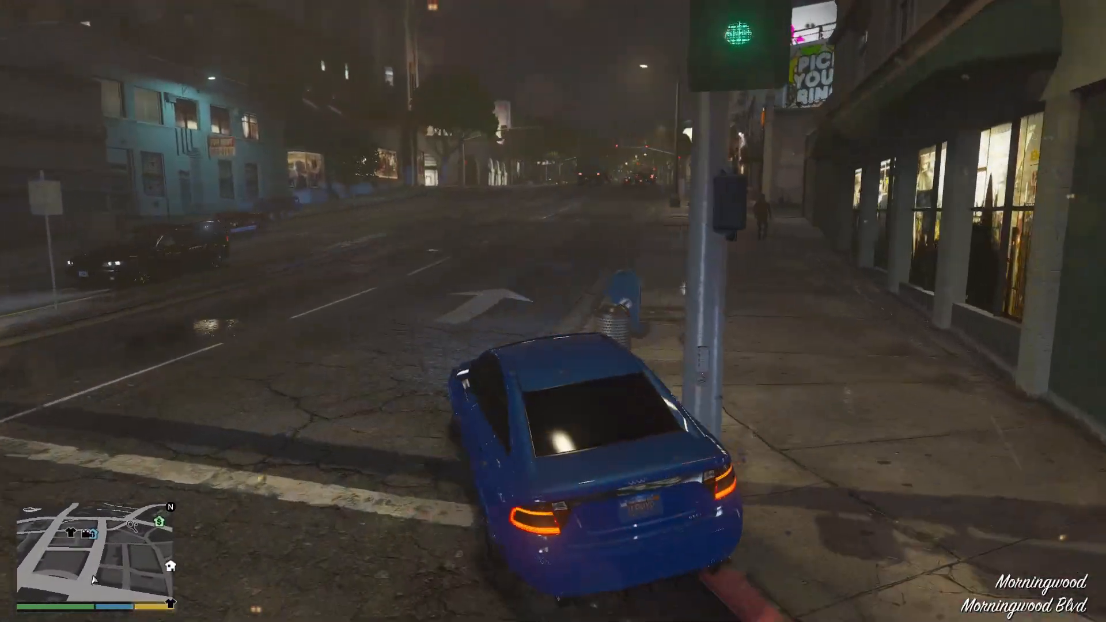
{"action": "key", "text": "w"}
{"action": "key", "text": "a"}
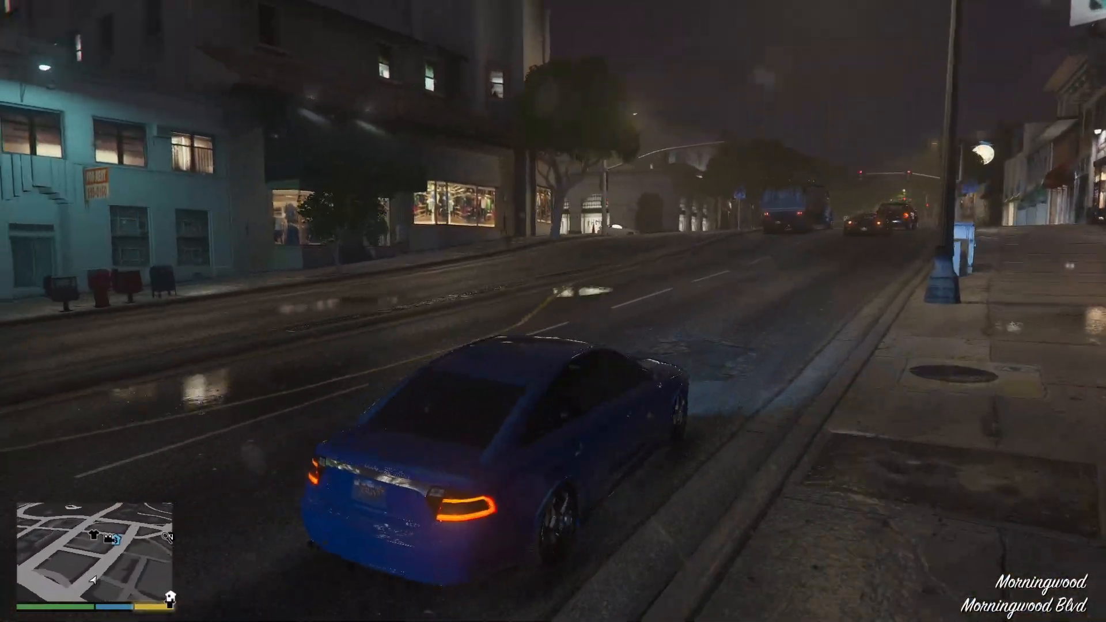
{"action": "key", "text": "w"}
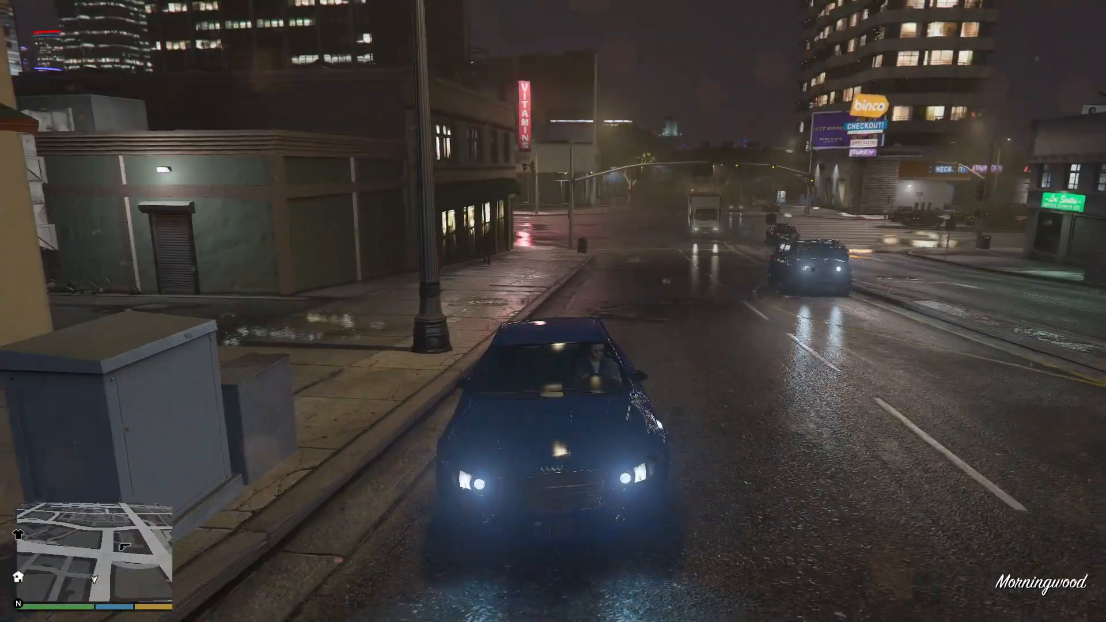
{"action": "key", "text": "w"}
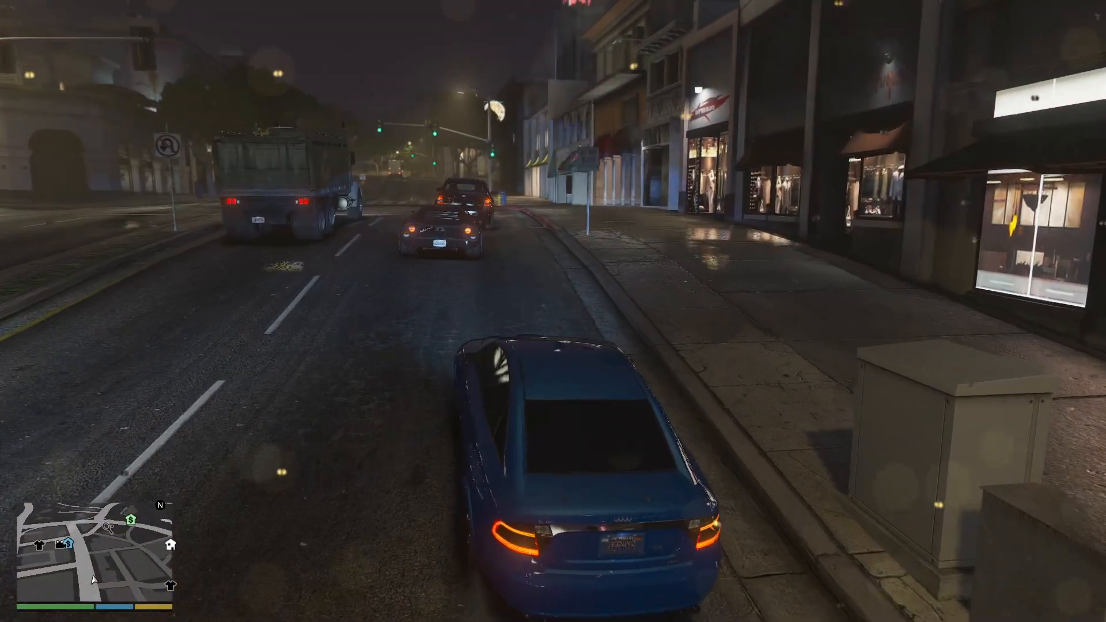
{"action": "key", "text": "w"}
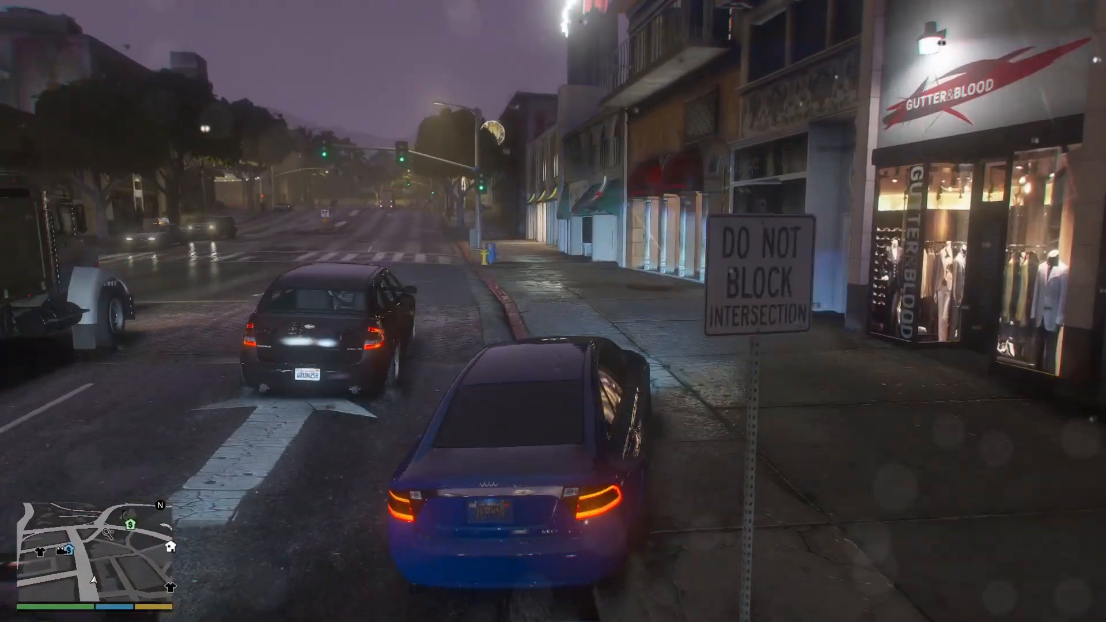
{"action": "key", "text": "w"}
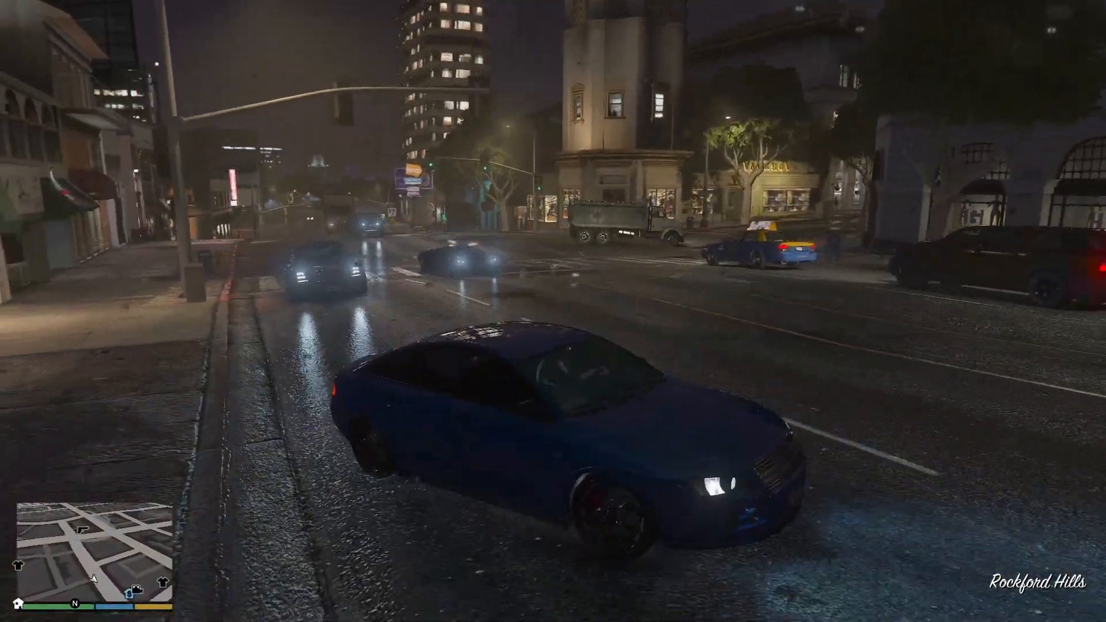
Step: Turn the car around at the Rockford Hills intersection and drive back to the Gutter & Blood shopfront
{"action": "key", "text": "a"}
{"action": "key", "text": "w"}
{"action": "key", "text": "a"}
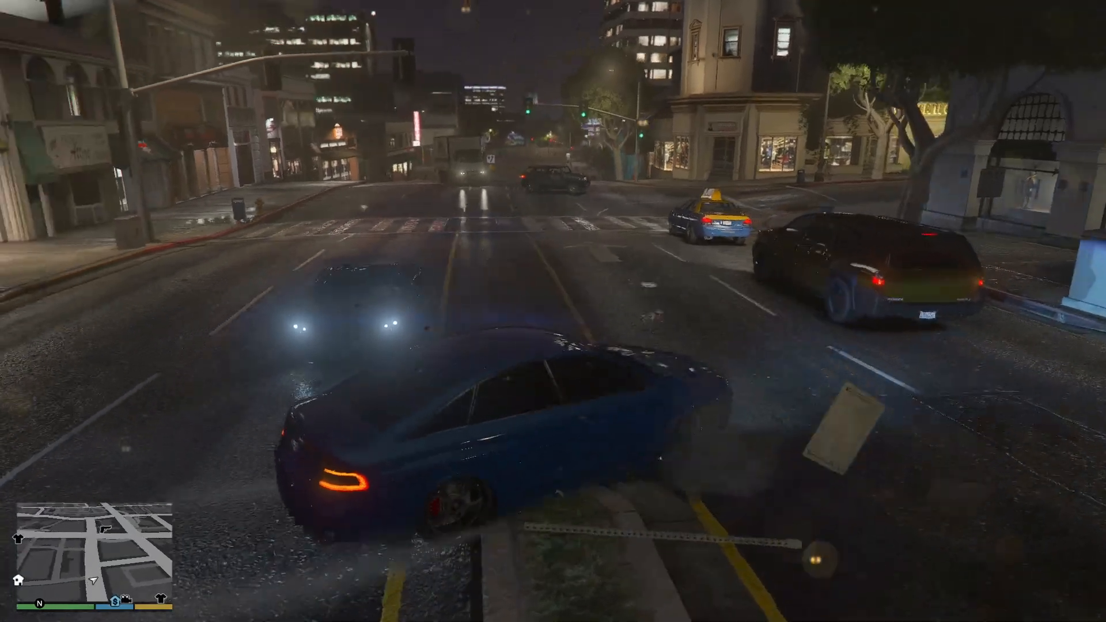
{"action": "key", "text": "w"}
{"action": "key", "text": "a"}
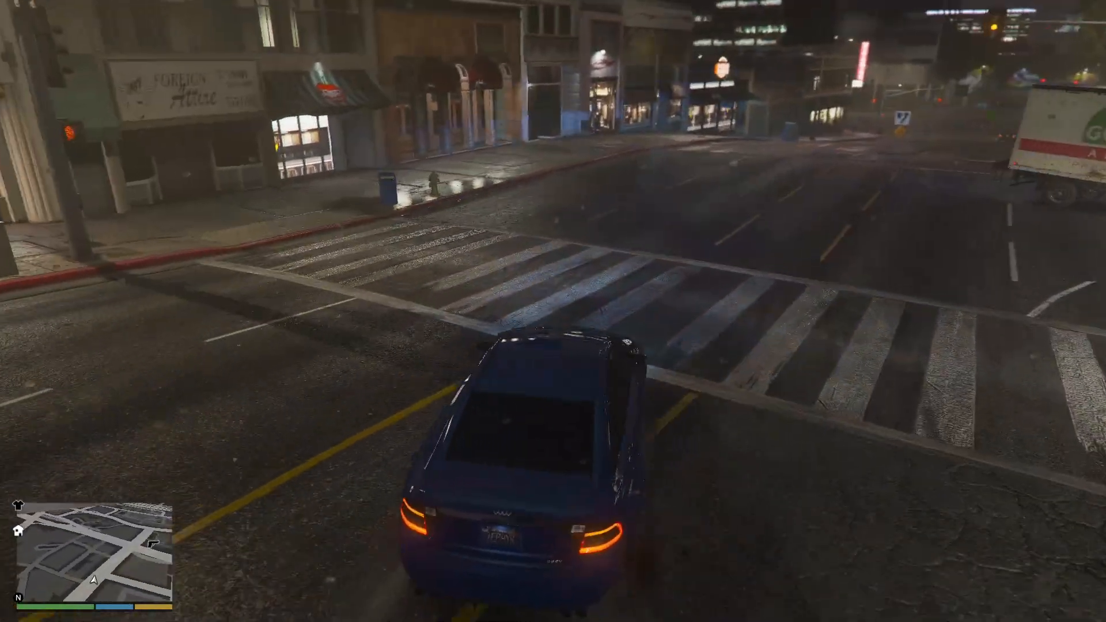
{"action": "key", "text": "d"}
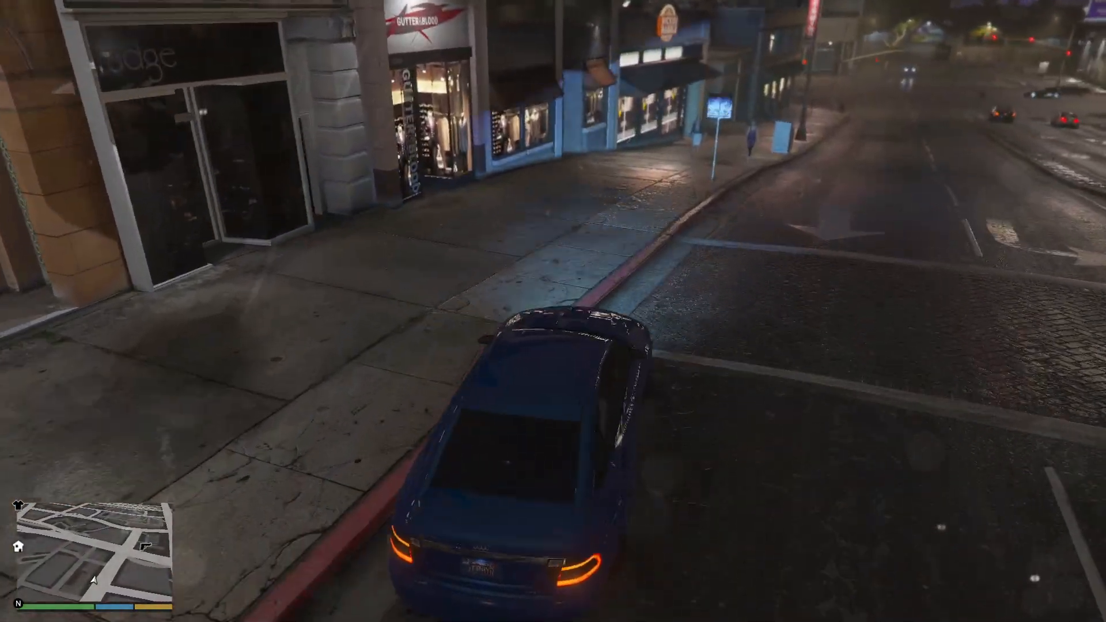
Step: Stop the car at the kerb, get out and walk to the lit clothing shops to examine the night lighting on foot
{"action": "key", "text": "s"}
{"action": "key", "text": "f"}
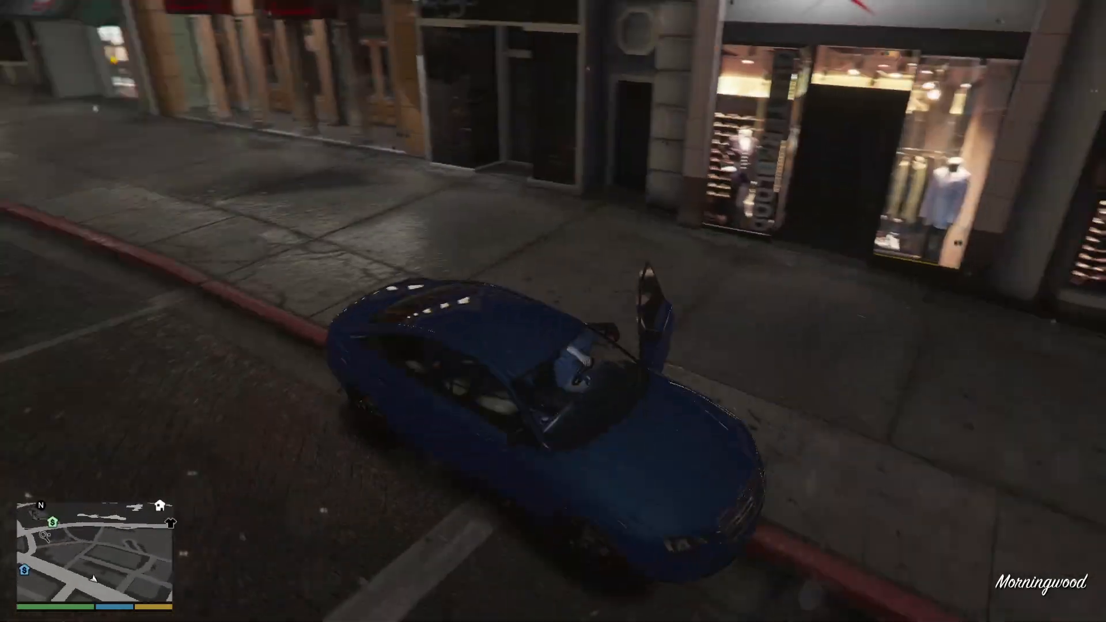
{"action": "key", "text": "w"}
{"action": "key", "text": "w"}
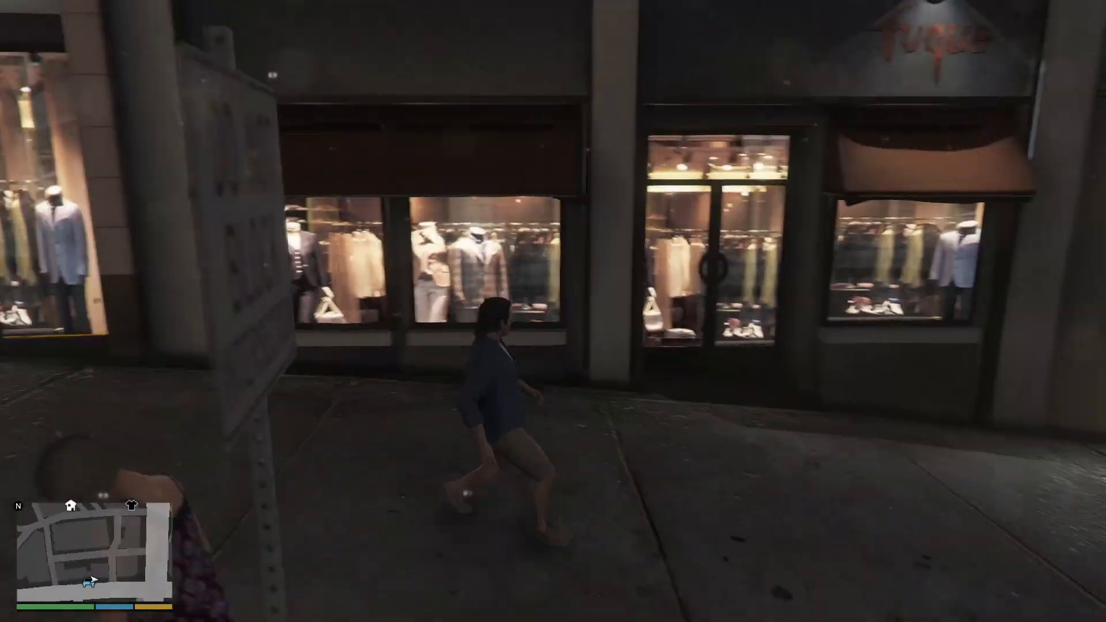
{"action": "key", "text": "s"}
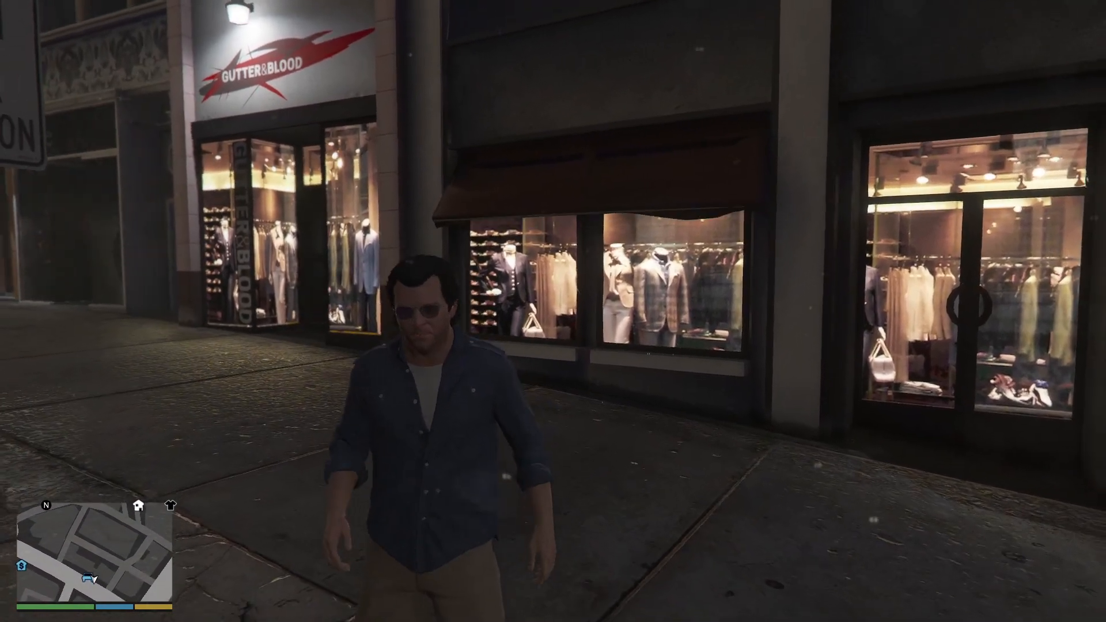
Step: Change the in-game weather in Menyoo from Thunder to a clear, sunny type
{"action": "key", "text": "F8"}
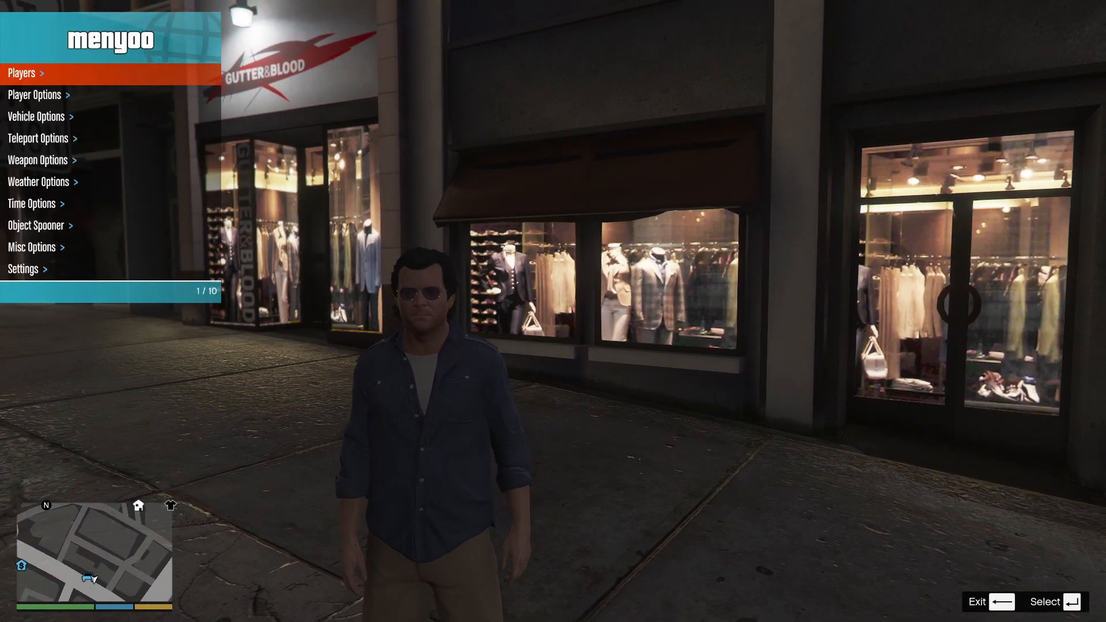
{"action": "key", "text": "Down"}
{"action": "key", "text": "Down"}
{"action": "key", "text": "Return"}
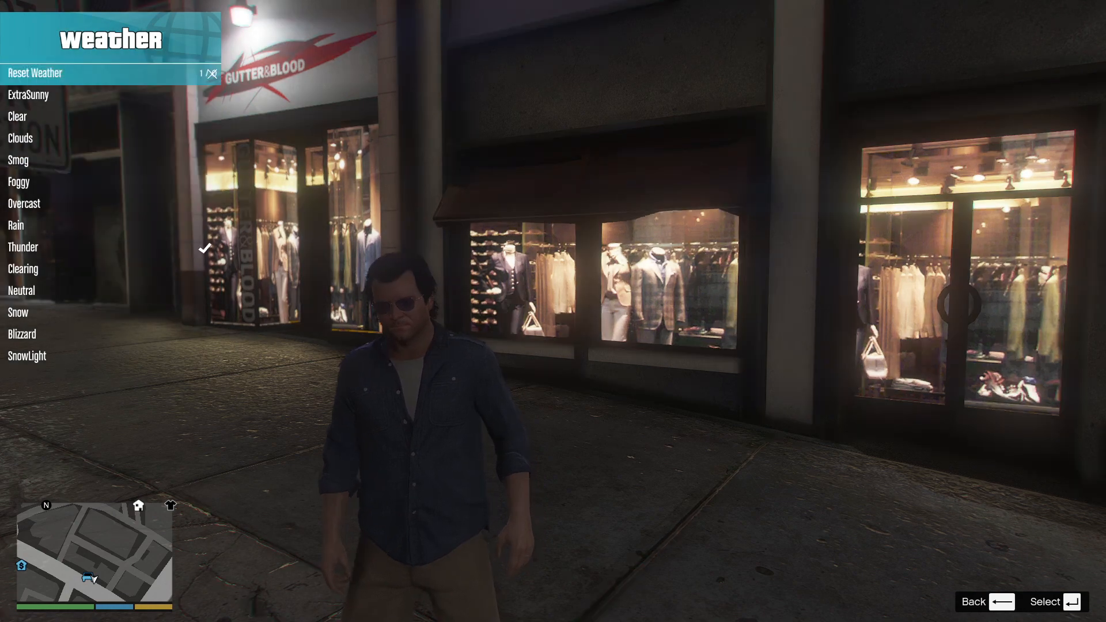
{"action": "key", "text": "Down"}
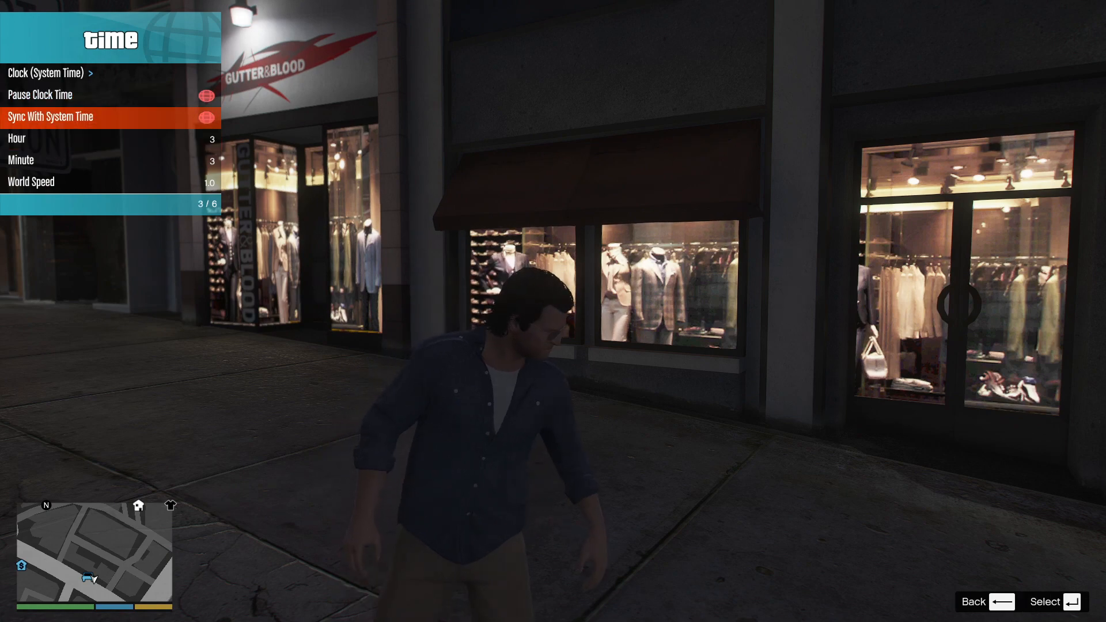
Step: Set the in-game clock's hour to 12 and pause the clock time
{"action": "key", "text": "Down"}
{"action": "key", "text": "Right"}
{"action": "key", "text": "Right"}
{"action": "key", "text": "Right"}
{"action": "key", "text": "Right"}
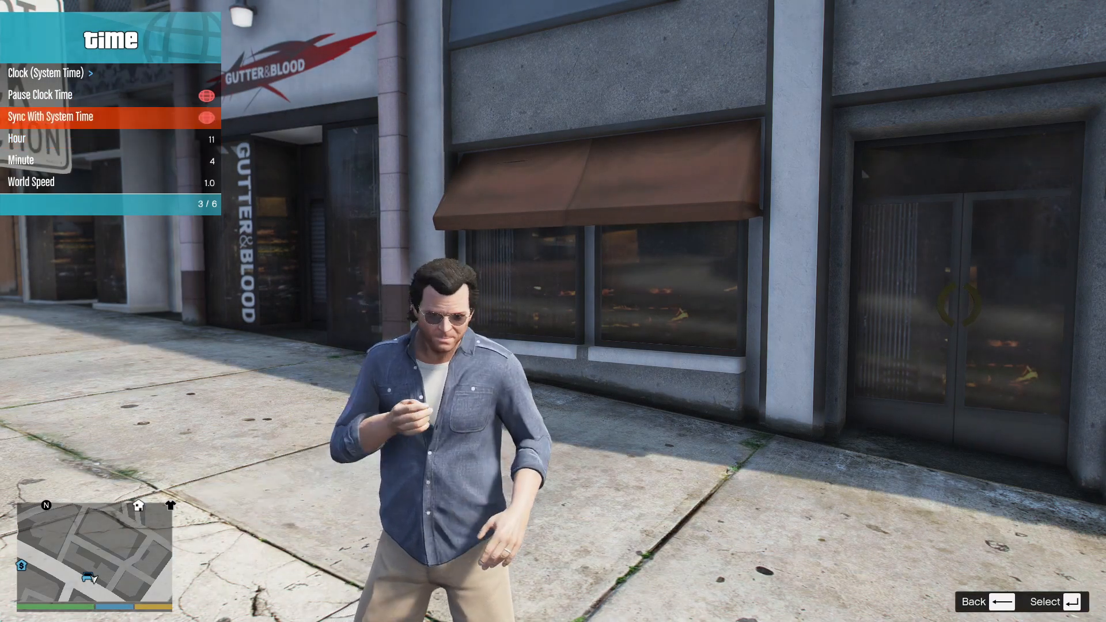
{"action": "key", "text": "Down"}
{"action": "key", "text": "Down"}
{"action": "key", "text": "Right"}
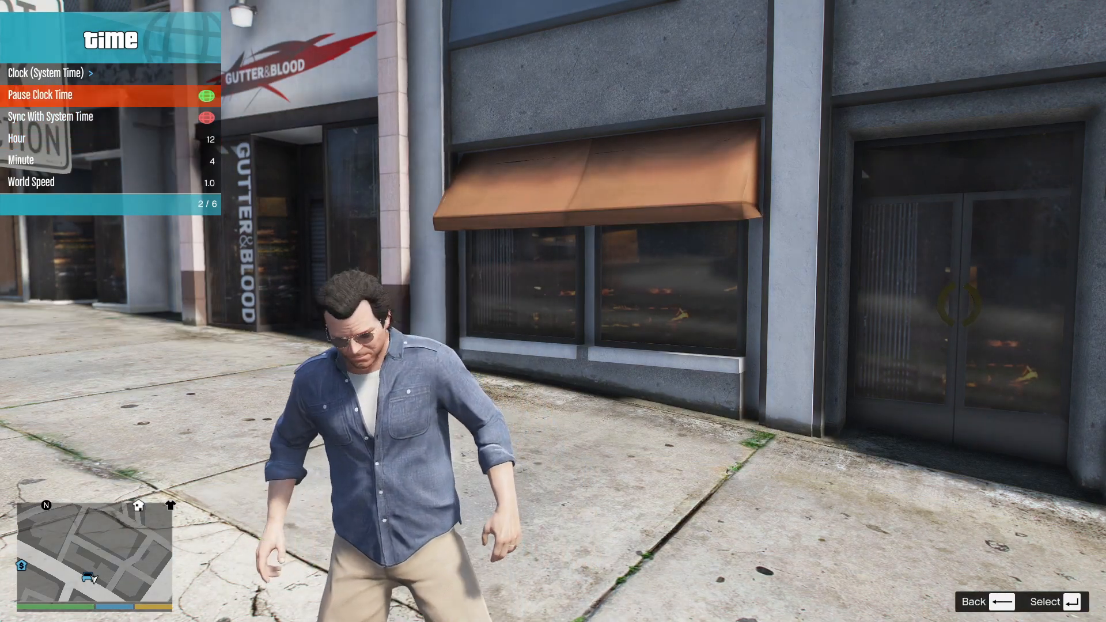
Step: Exit Menyoo and walk around the parked blue car to examine the character, street and buildings in midday sunlight
{"action": "key", "text": "s"}
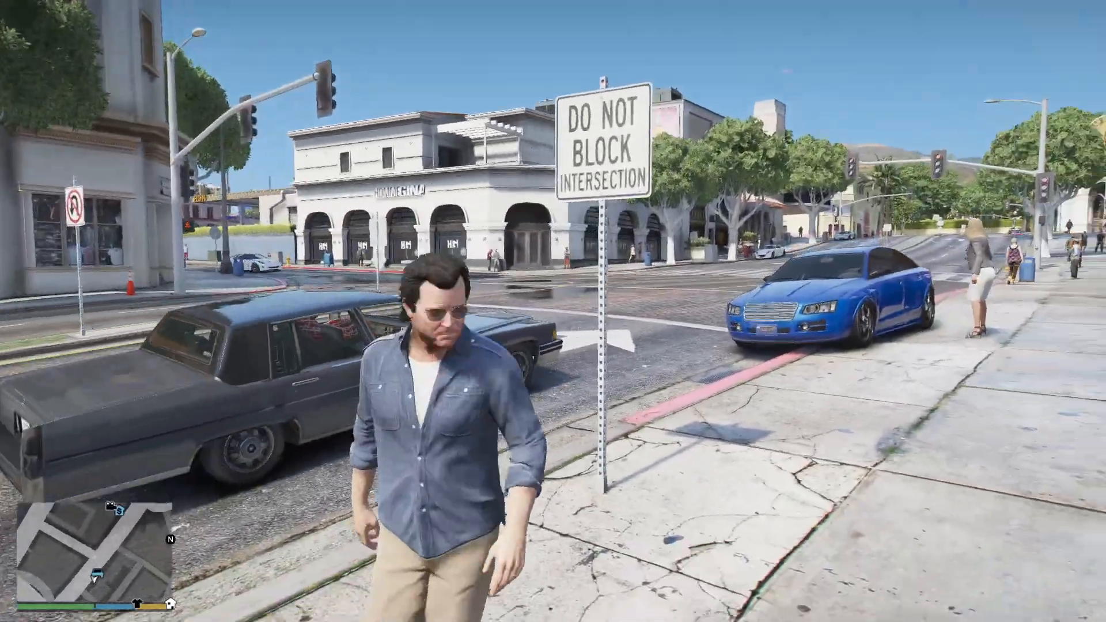
{"action": "key", "text": "w"}
{"action": "key", "text": "w"}
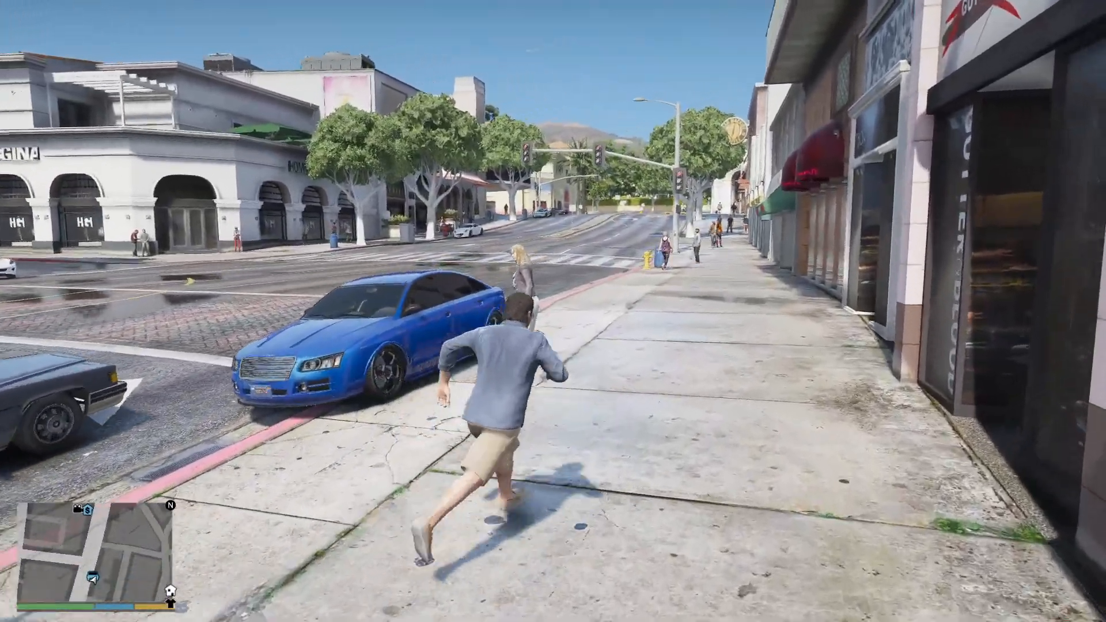
{"action": "key", "text": "w"}
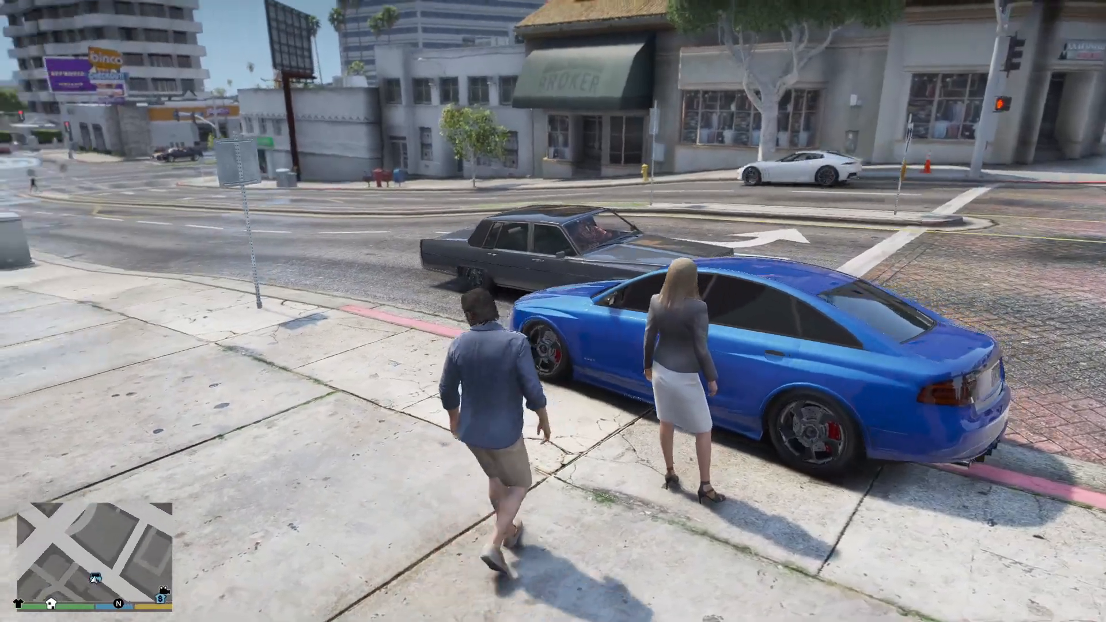
{"action": "key", "text": "s"}
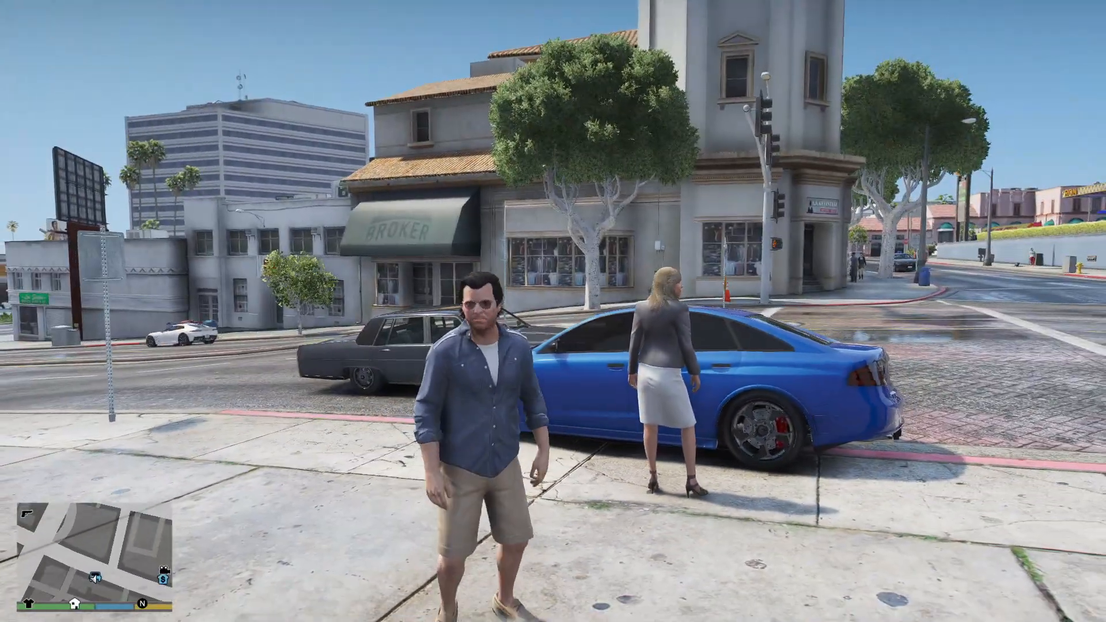
{"action": "key", "text": "w"}
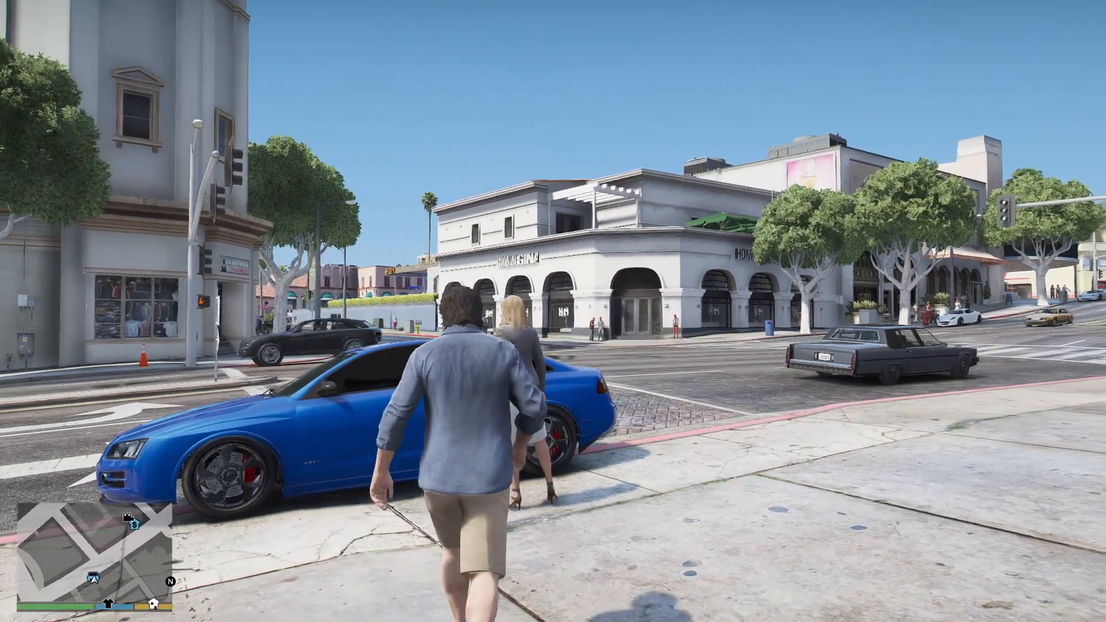
{"action": "key", "text": "d"}
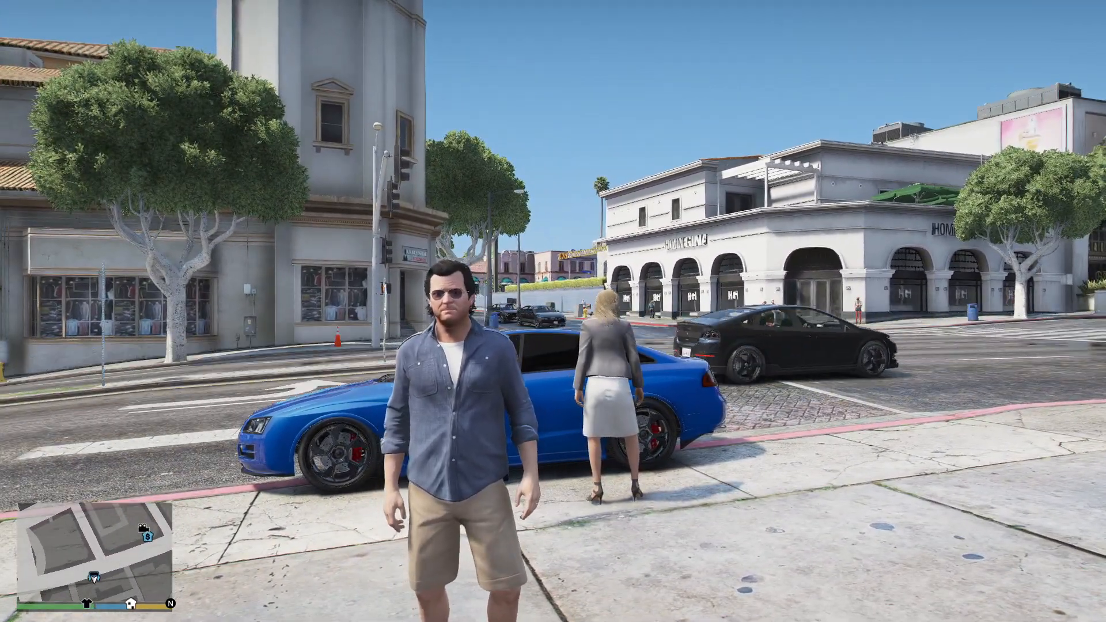
{"action": "key", "text": "w"}
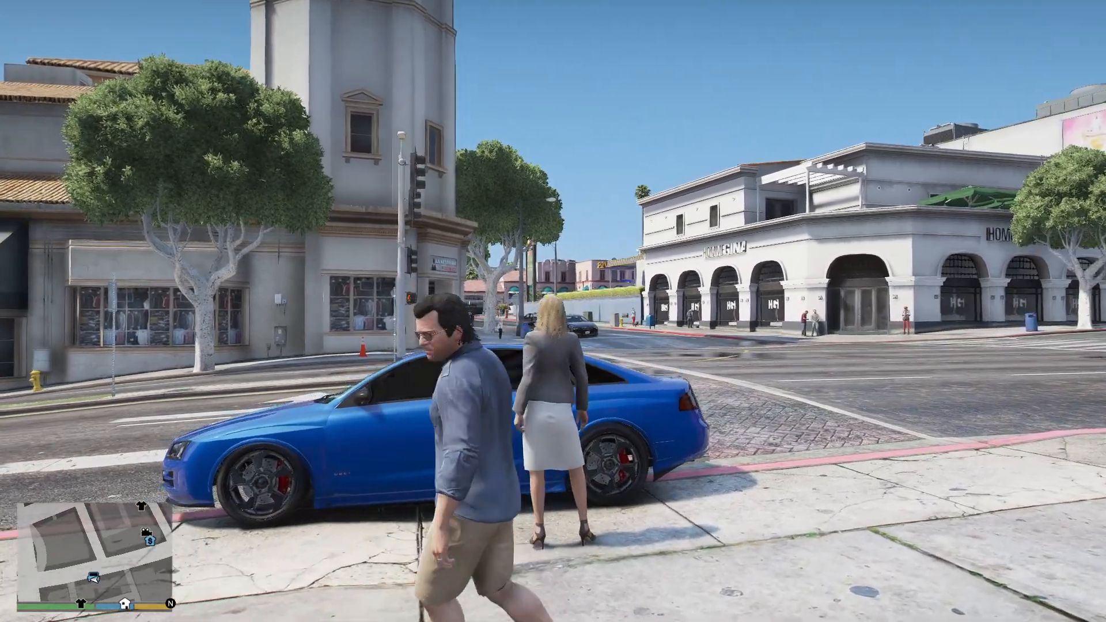
{"action": "key", "text": "s"}
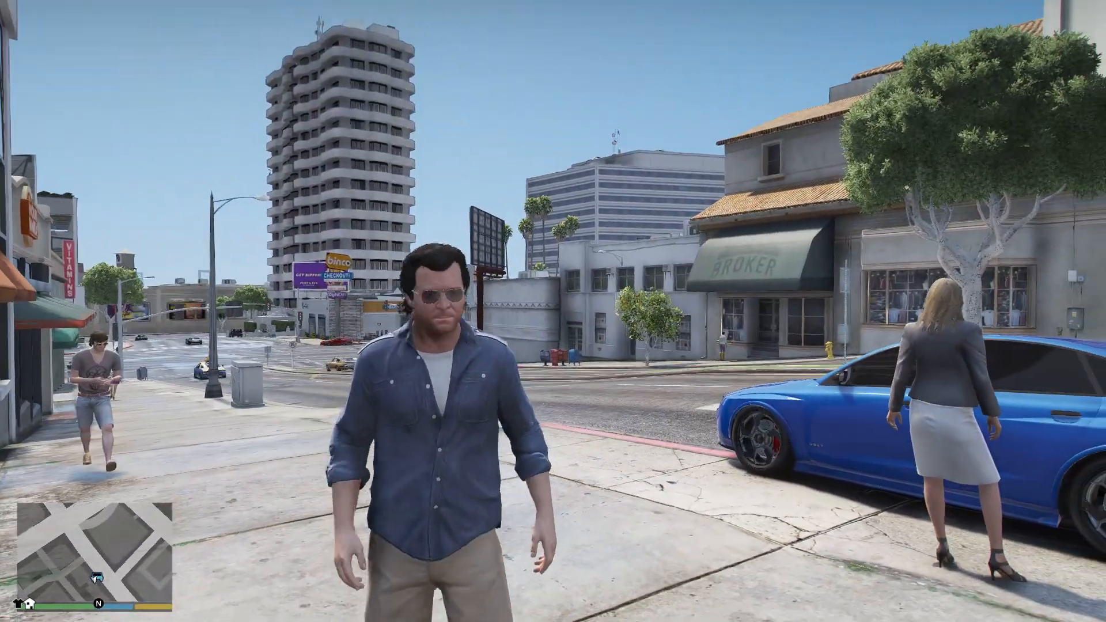
{"action": "key", "text": "d"}
{"action": "key", "text": "w"}
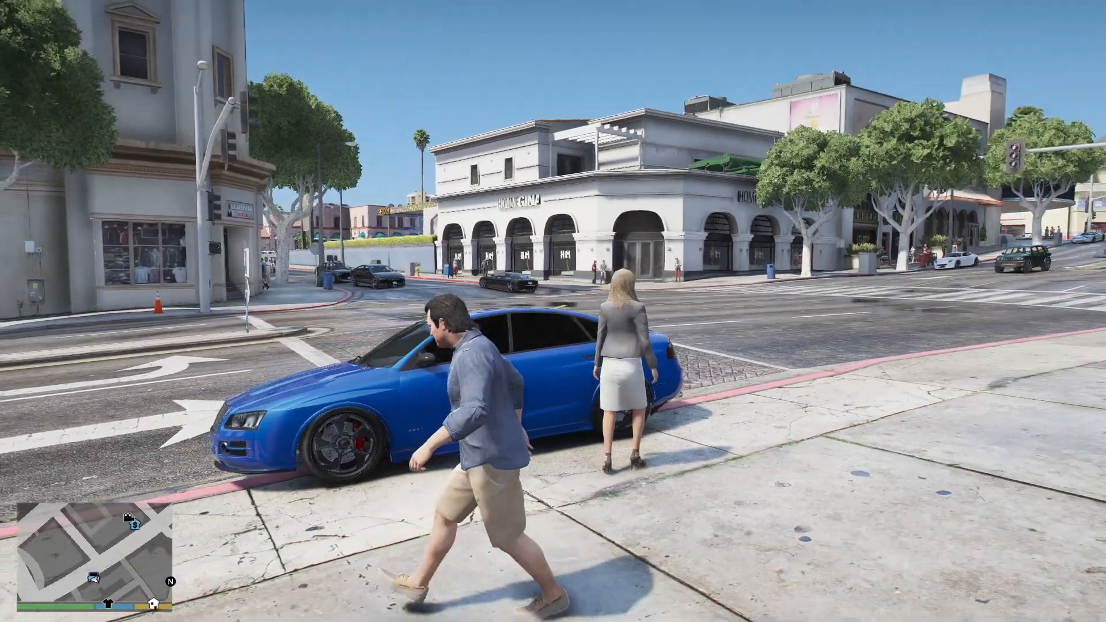
{"action": "key", "text": "s"}
{"action": "key", "text": "s"}
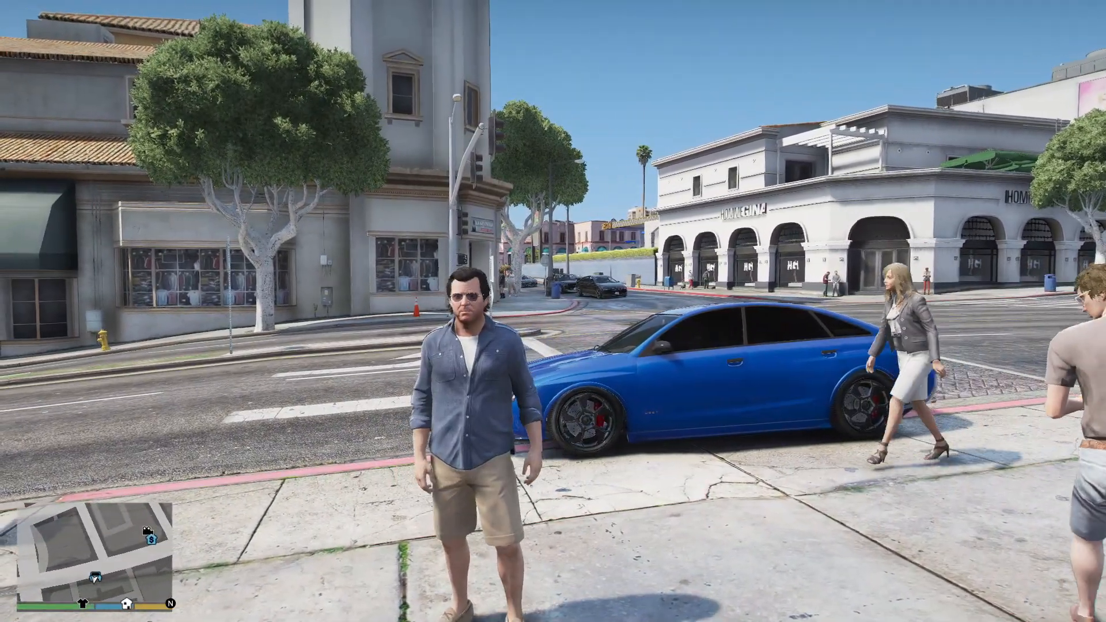